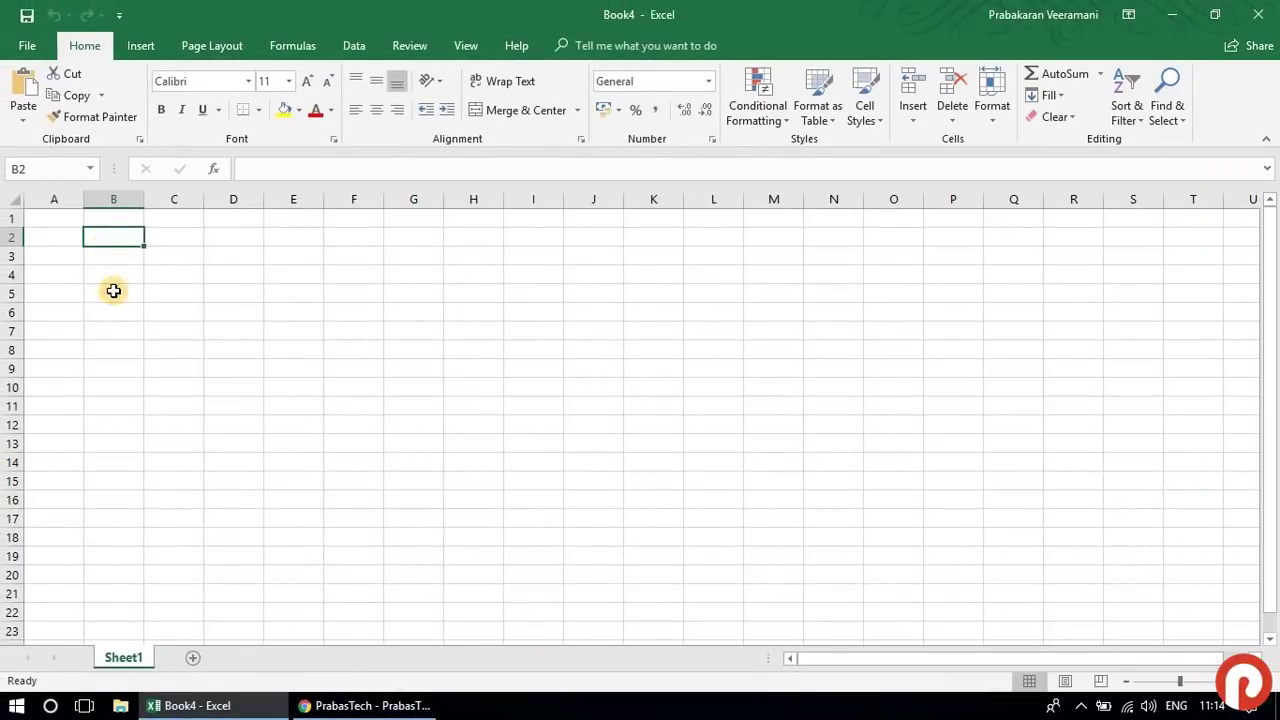
Step: Copy the 'Latest Microsoft Office Tips and Tricks' heading from the PrabasTech website and return to Excel
{"action": "left_click", "coordinate": [312, 706]}
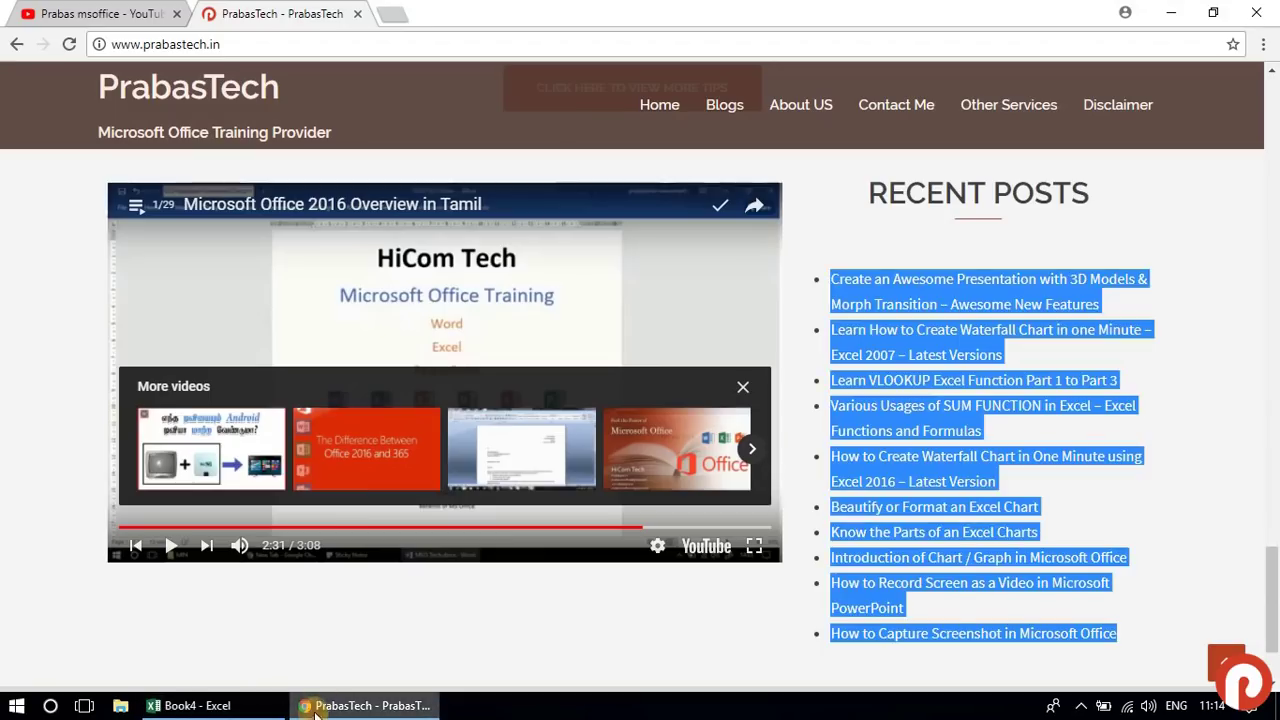
{"action": "scroll", "coordinate": [457, 420], "scroll_direction": "up", "scroll_amount": 10}
{"action": "scroll", "coordinate": [420, 434], "scroll_direction": "up", "scroll_amount": 3}
{"action": "scroll", "coordinate": [417, 477], "scroll_direction": "down", "scroll_amount": 2}
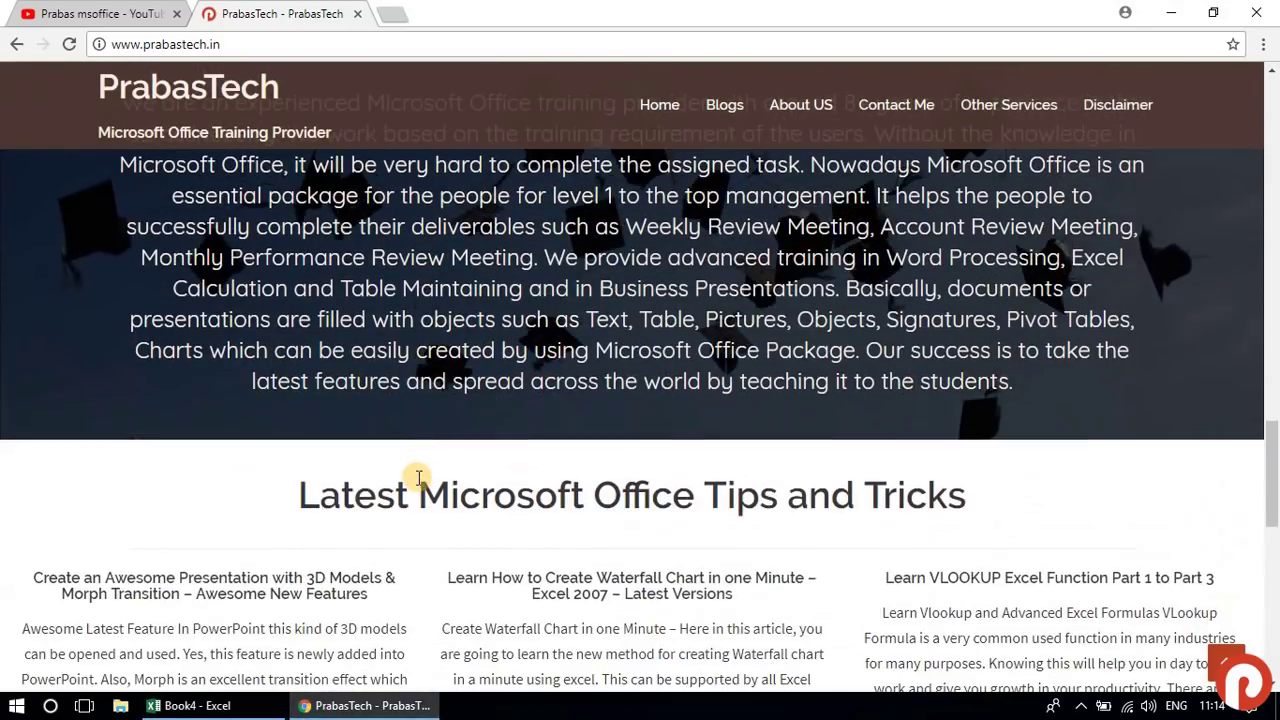
{"action": "triple_click", "coordinate": [417, 476]}
{"action": "right_click", "coordinate": [416, 482]}
{"action": "left_click", "coordinate": [435, 500]}
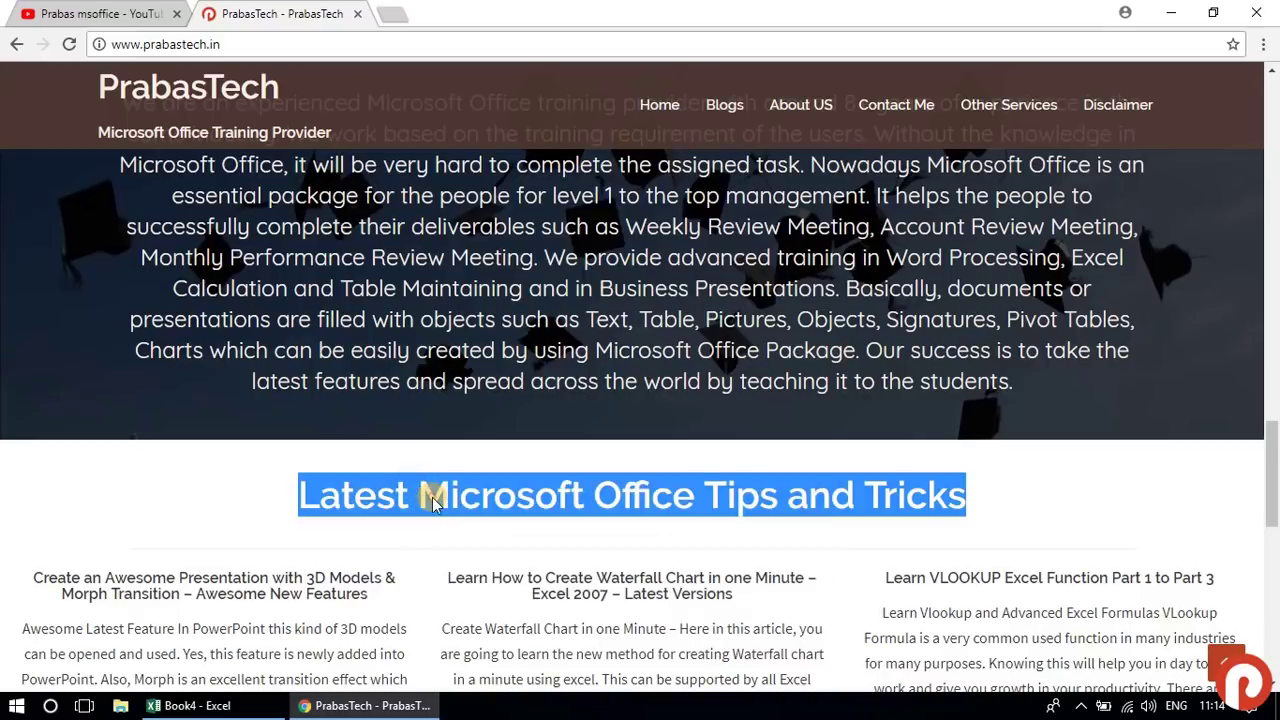
{"action": "left_click", "coordinate": [200, 706]}
{"action": "left_click", "coordinate": [172, 260]}
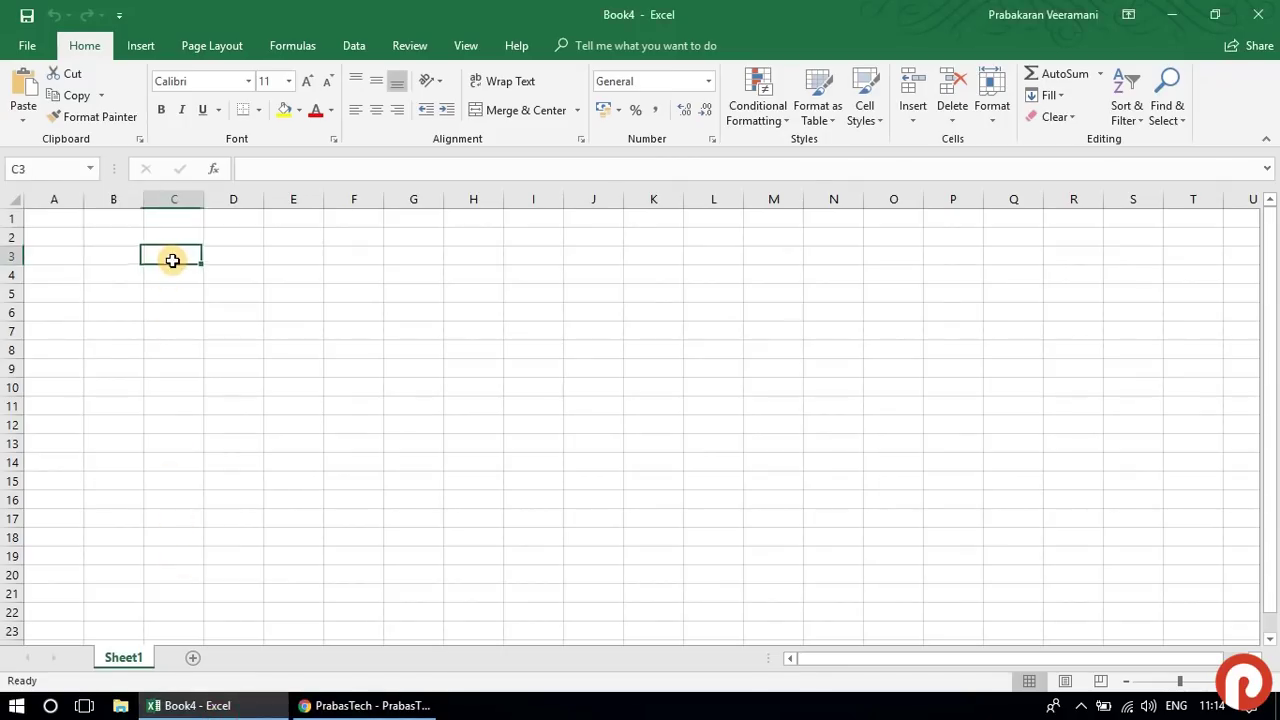
{"action": "key", "text": "ctrl+v"}
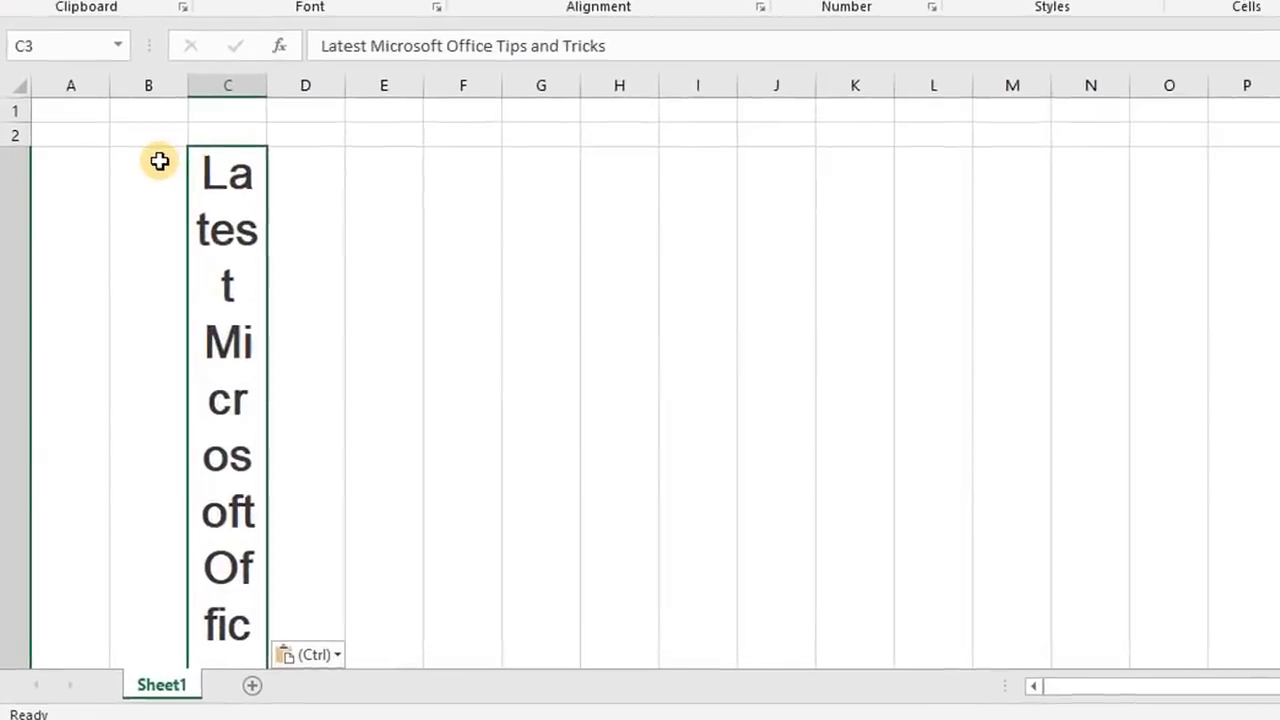
{"action": "scroll", "coordinate": [223, 454], "scroll_direction": "down", "scroll_amount": 2}
{"action": "scroll", "coordinate": [223, 454], "scroll_direction": "up", "scroll_amount": 2}
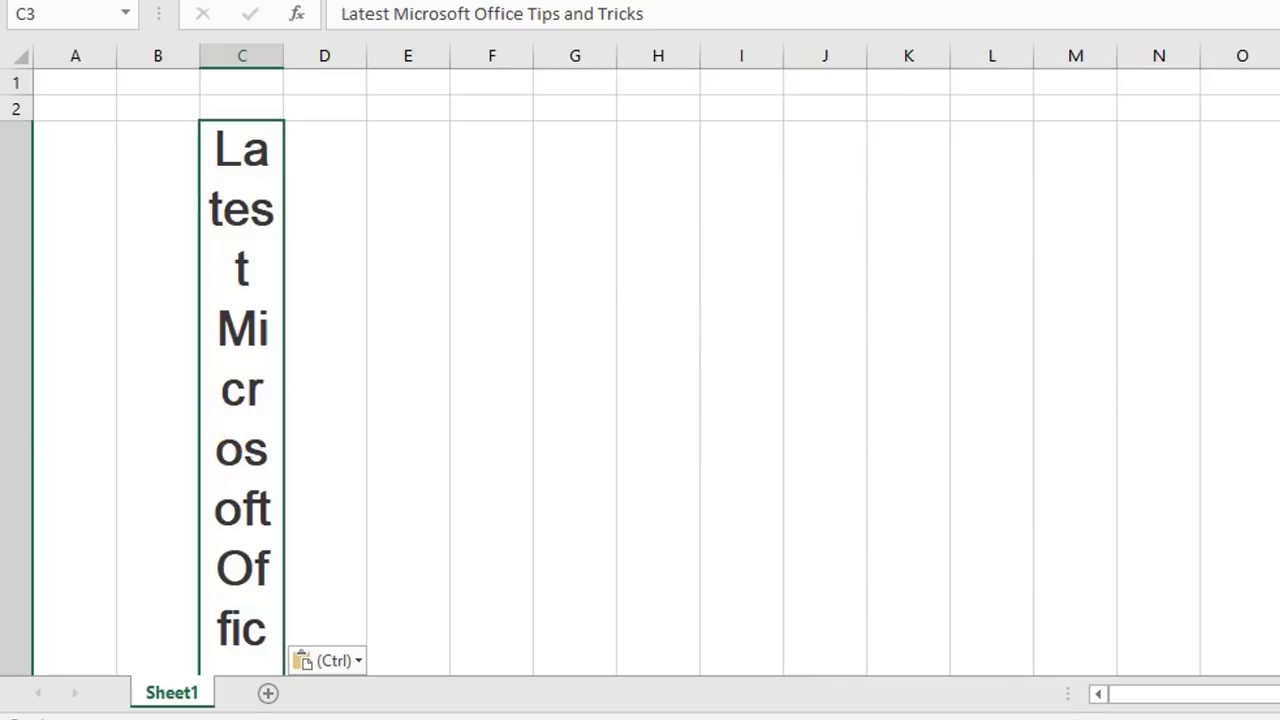
{"action": "key", "text": "ctrl+z"}
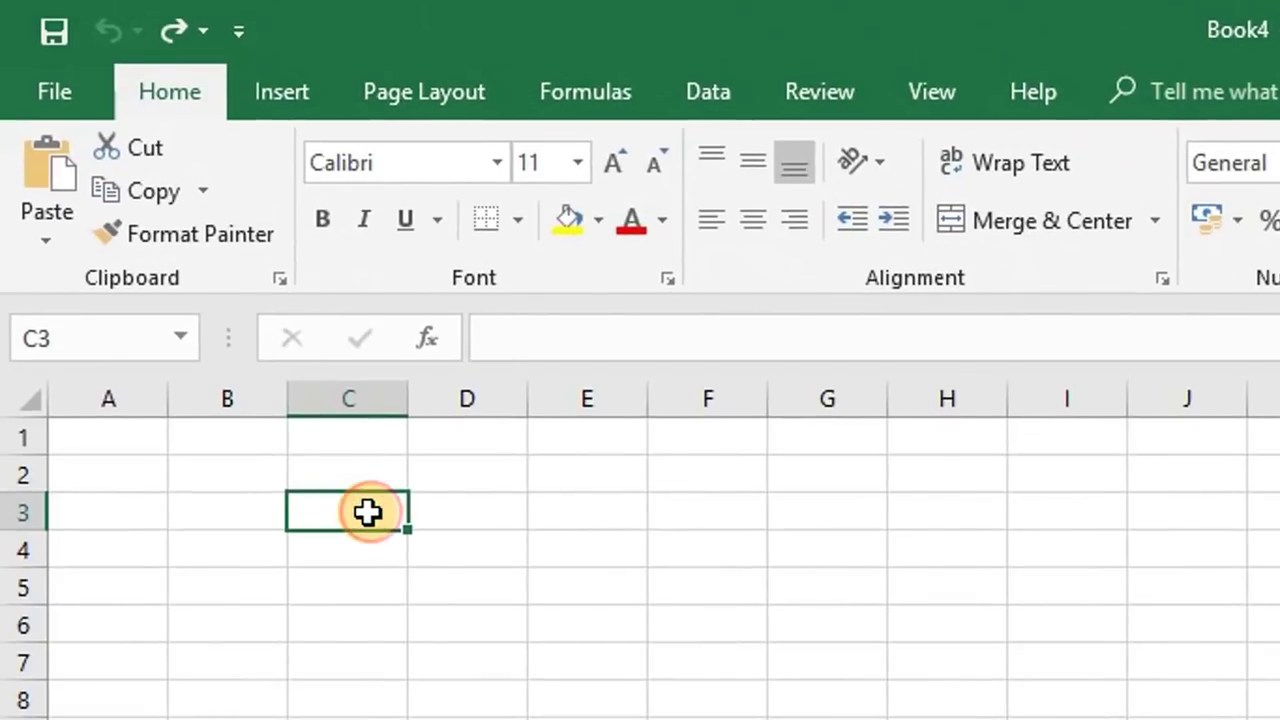
Step: Paste the heading into C3 as plain text, then copy the website's Recent Posts list
{"action": "key", "text": "F2"}
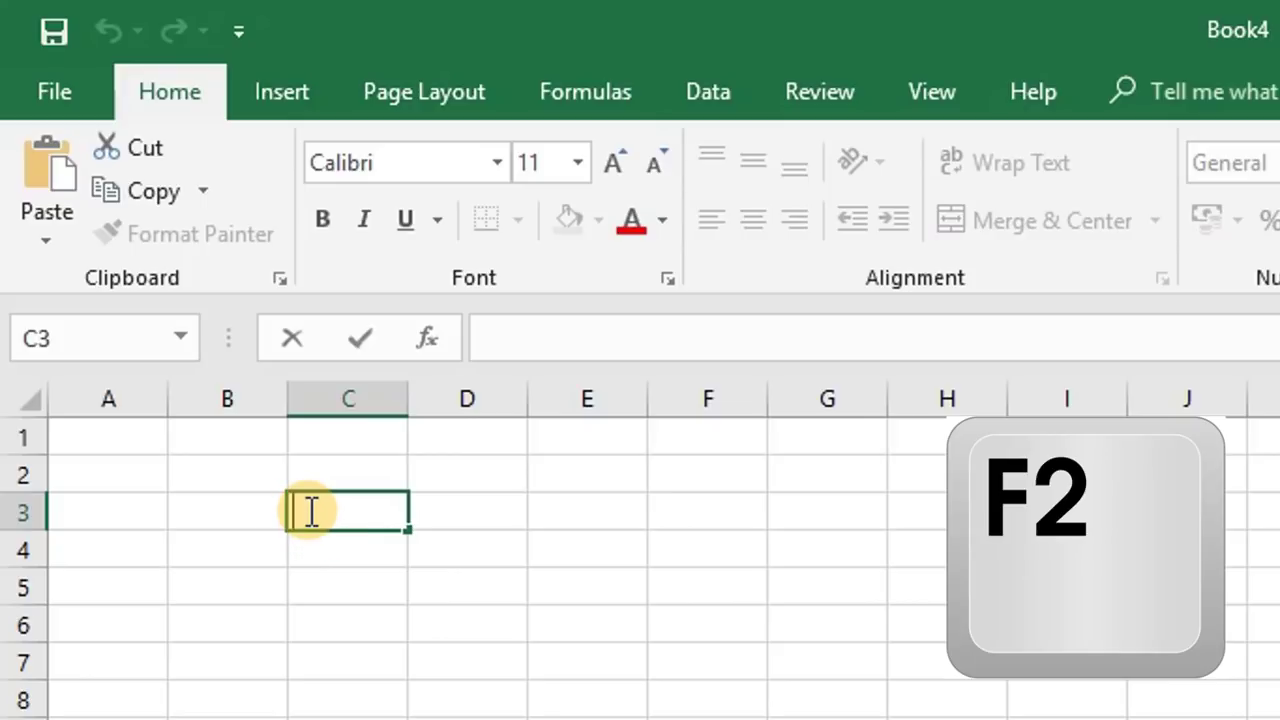
{"action": "key", "text": "ctrl+v"}
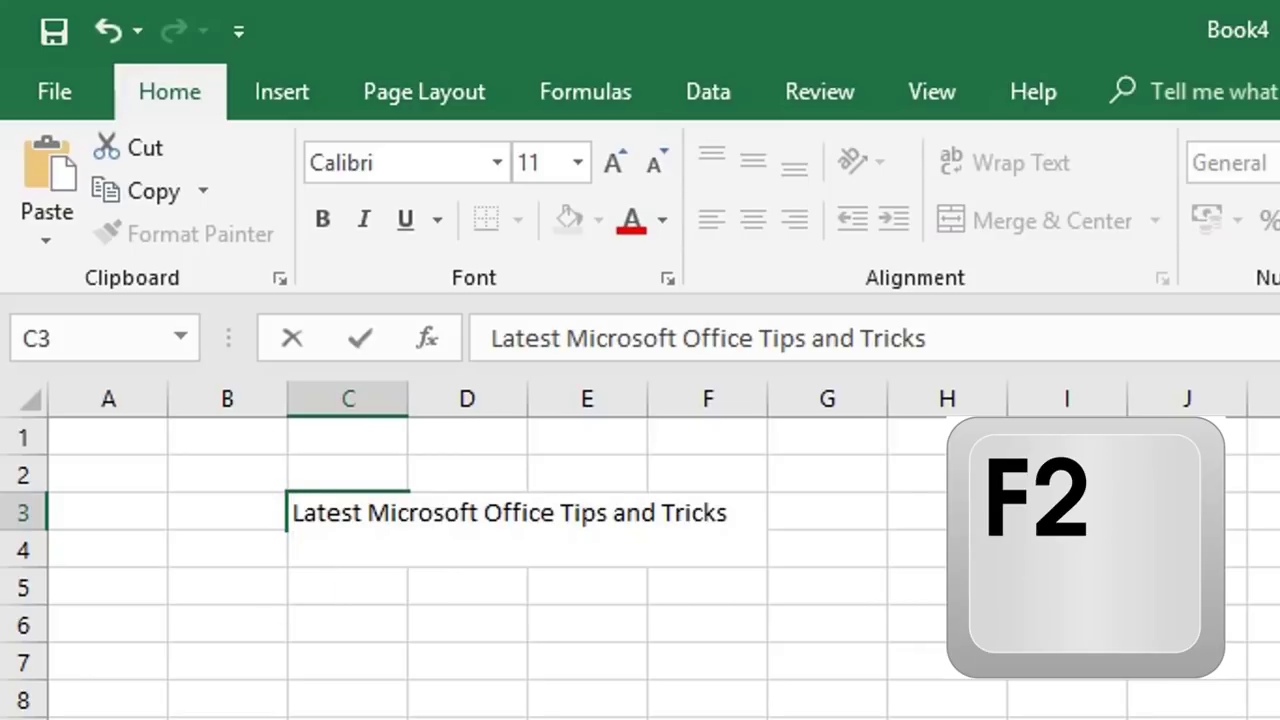
{"action": "key", "text": "Return"}
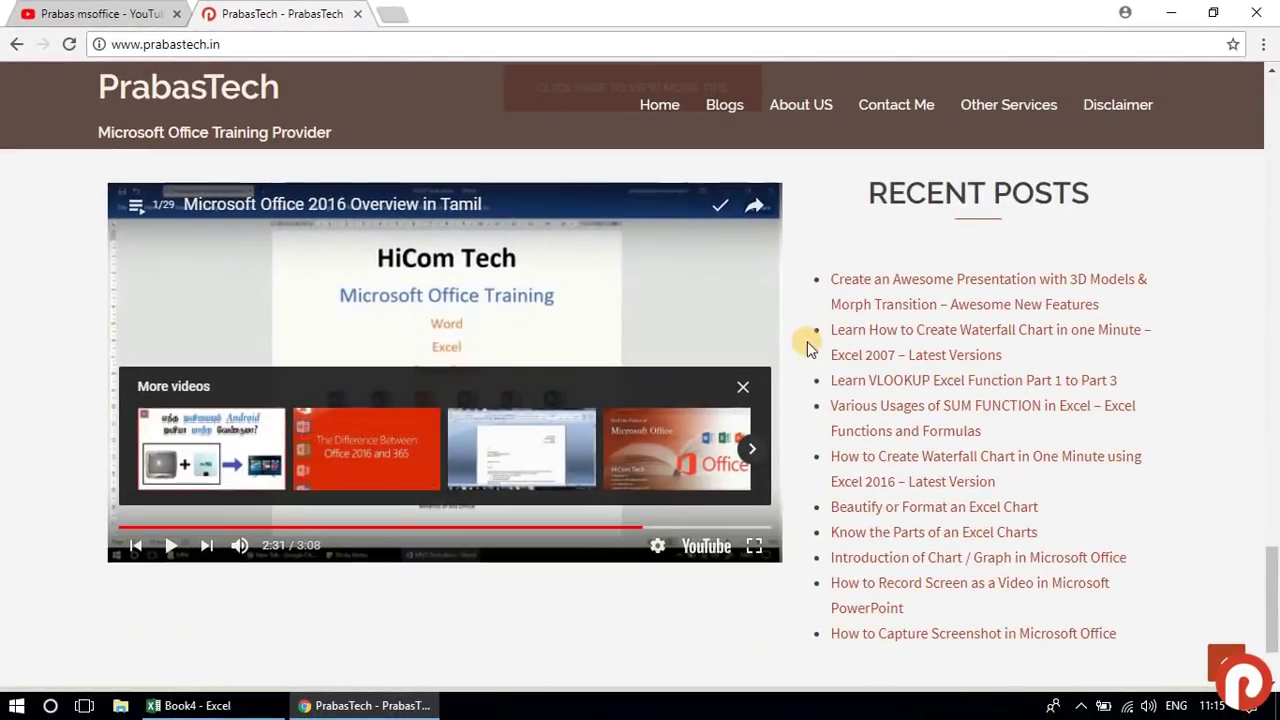
{"action": "left_click_drag", "start_coordinate": [808, 277], "coordinate": [1125, 635]}
{"action": "key", "text": "super+c"}
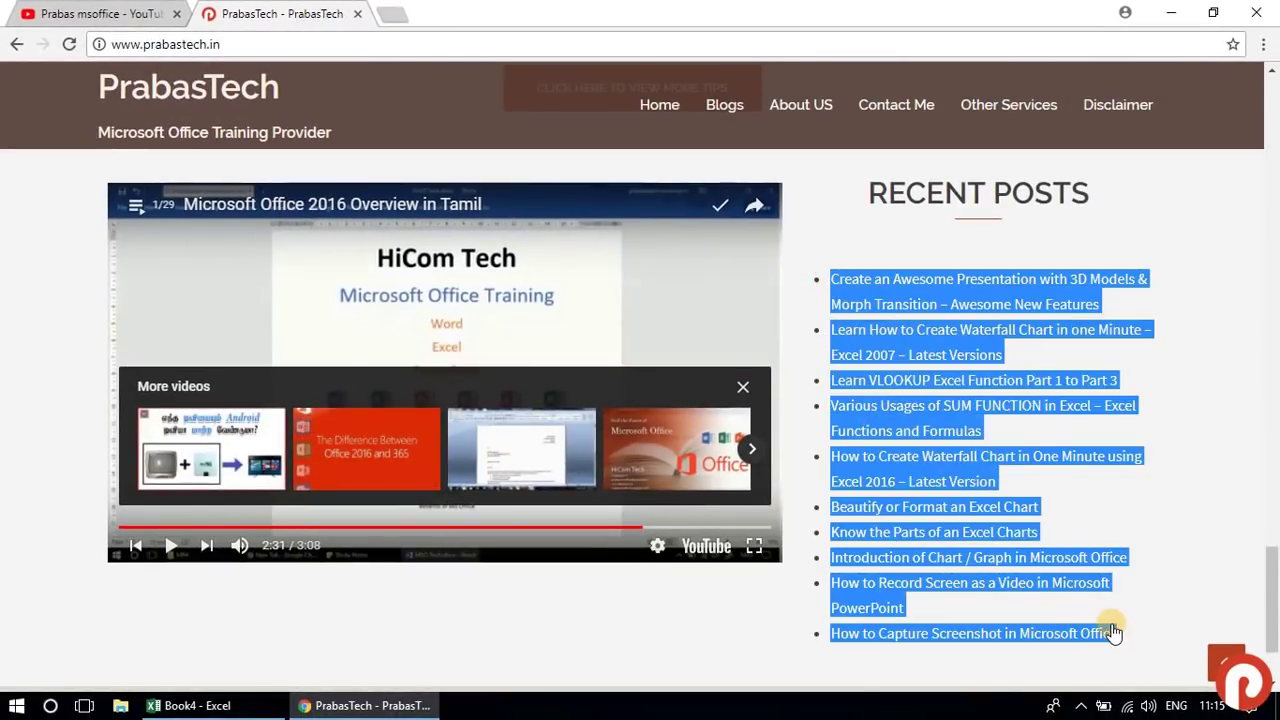
{"action": "key", "text": "alt+Tab"}
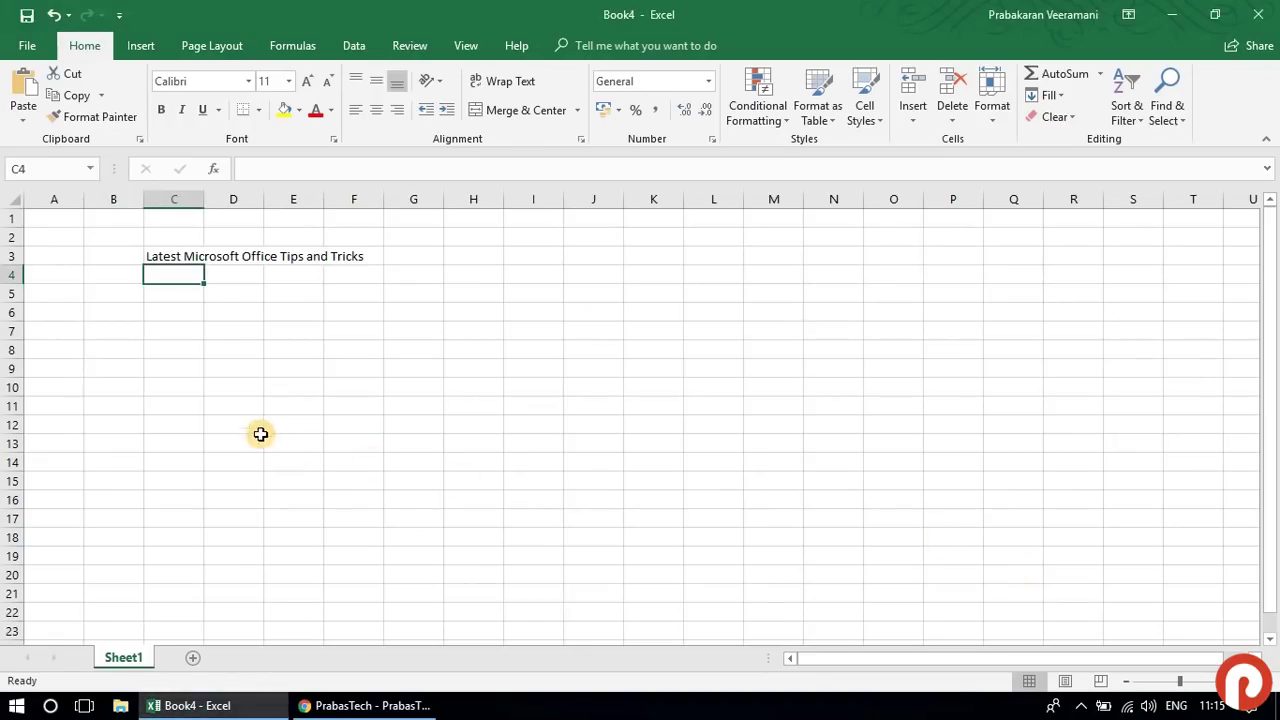
Step: Undo a stray paste in C11 and paste the titles at C6 with Match Destination Formatting
{"action": "key", "text": "F2"}
{"action": "left_click", "coordinate": [177, 408]}
{"action": "double_click", "coordinate": [177, 408]}
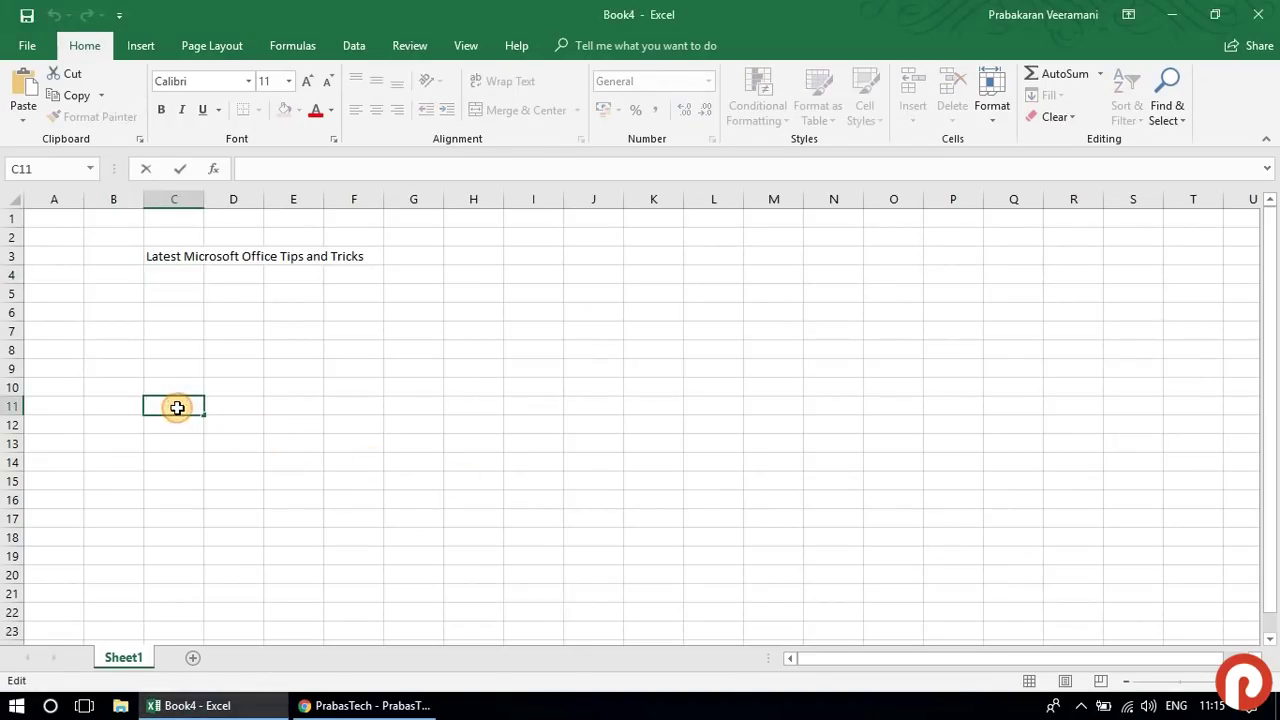
{"action": "key", "text": "ctrl+v"}
{"action": "key", "text": "Tab"}
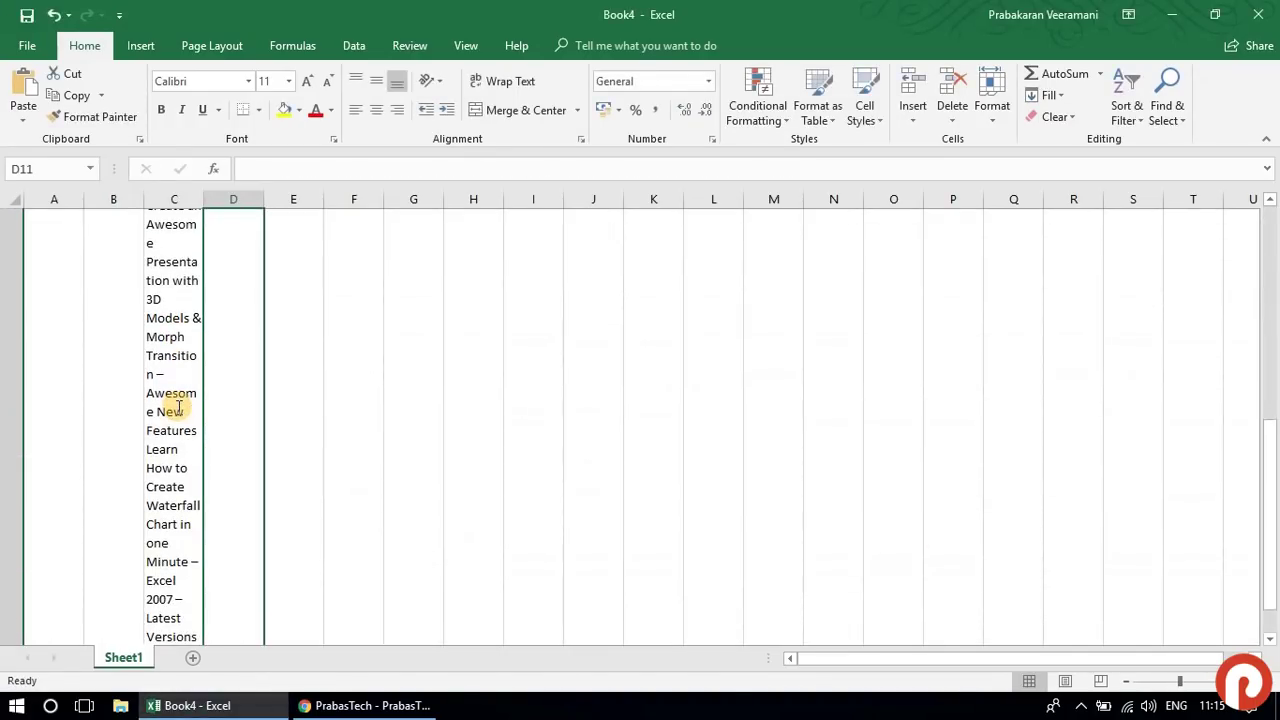
{"action": "key", "text": "ctrl+z"}
{"action": "scroll", "coordinate": [177, 402], "scroll_direction": "up", "scroll_amount": 3}
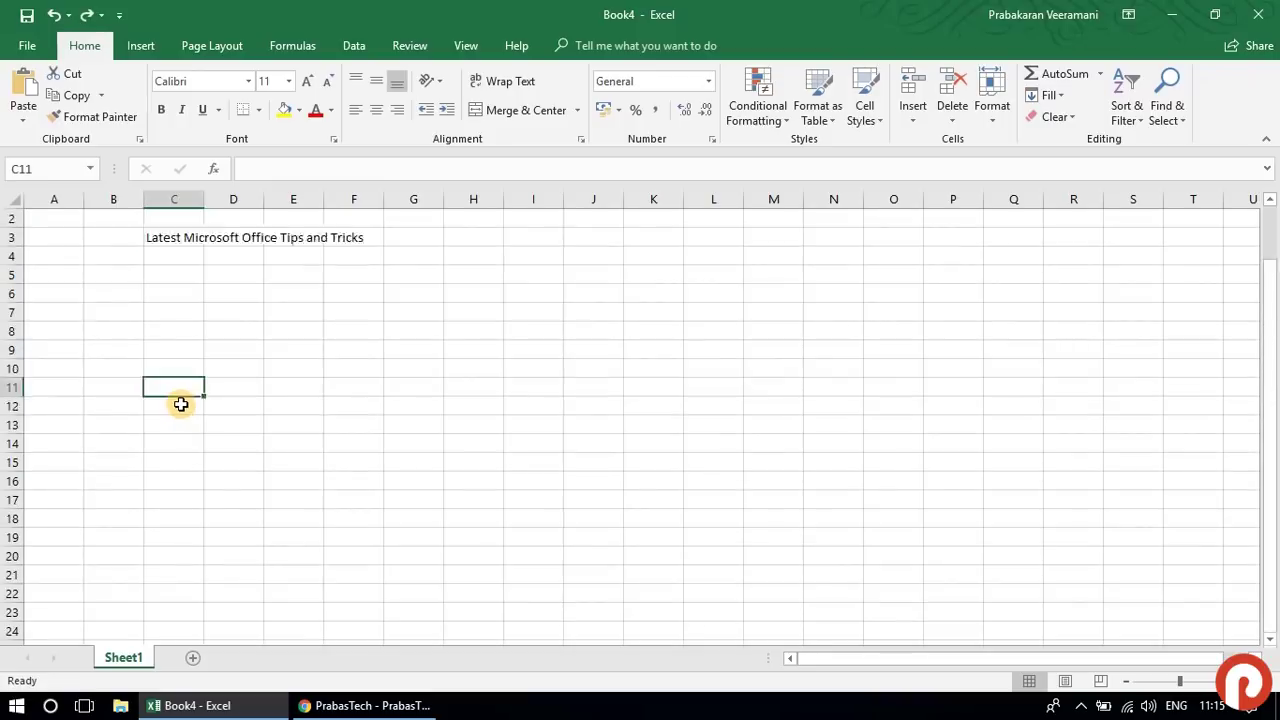
{"action": "left_click", "coordinate": [172, 315]}
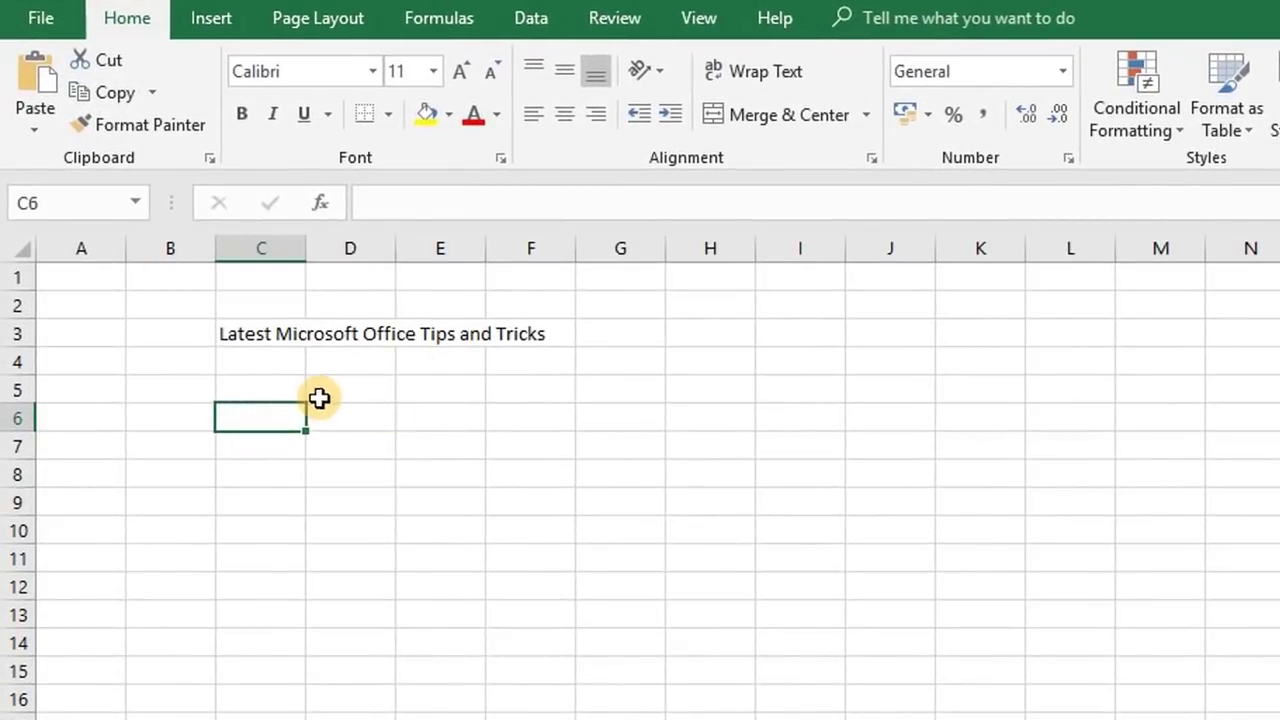
{"action": "left_click", "coordinate": [34, 127]}
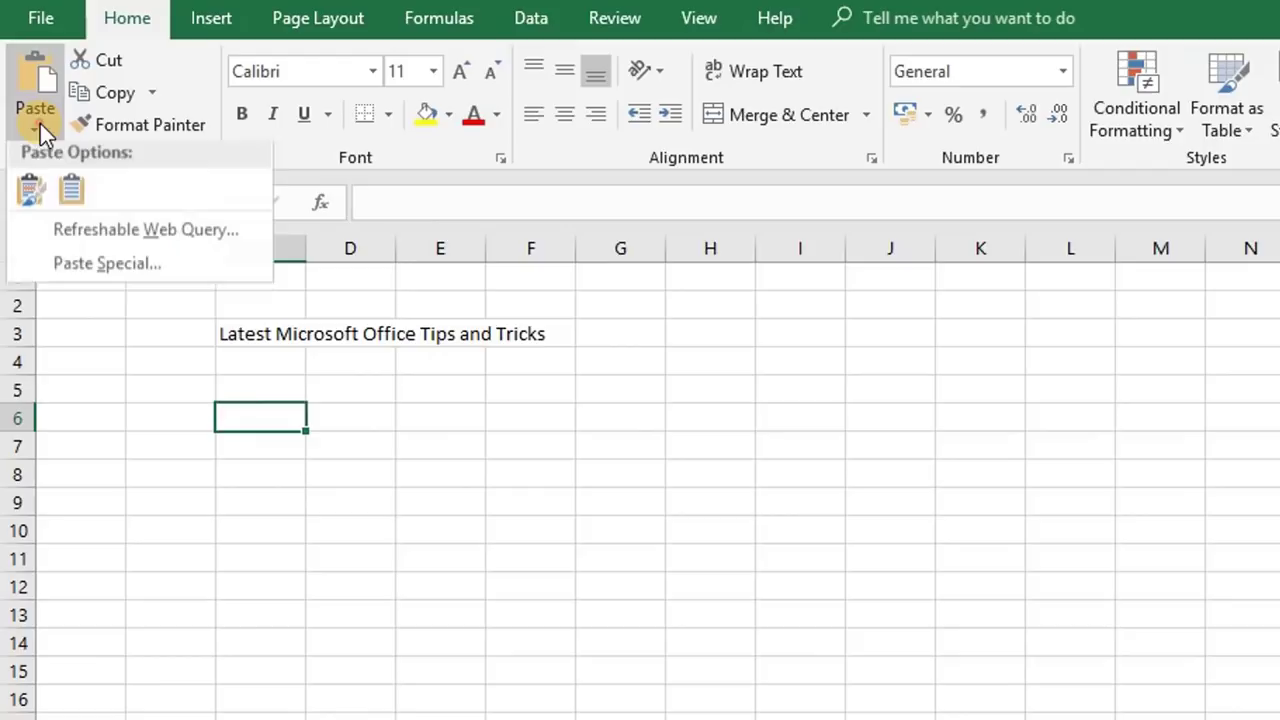
{"action": "left_click", "coordinate": [75, 195]}
Step: Select the pasted titles in C6:C13 and review the paste options without pasting
{"action": "left_click_drag", "start_coordinate": [243, 420], "coordinate": [251, 643]}
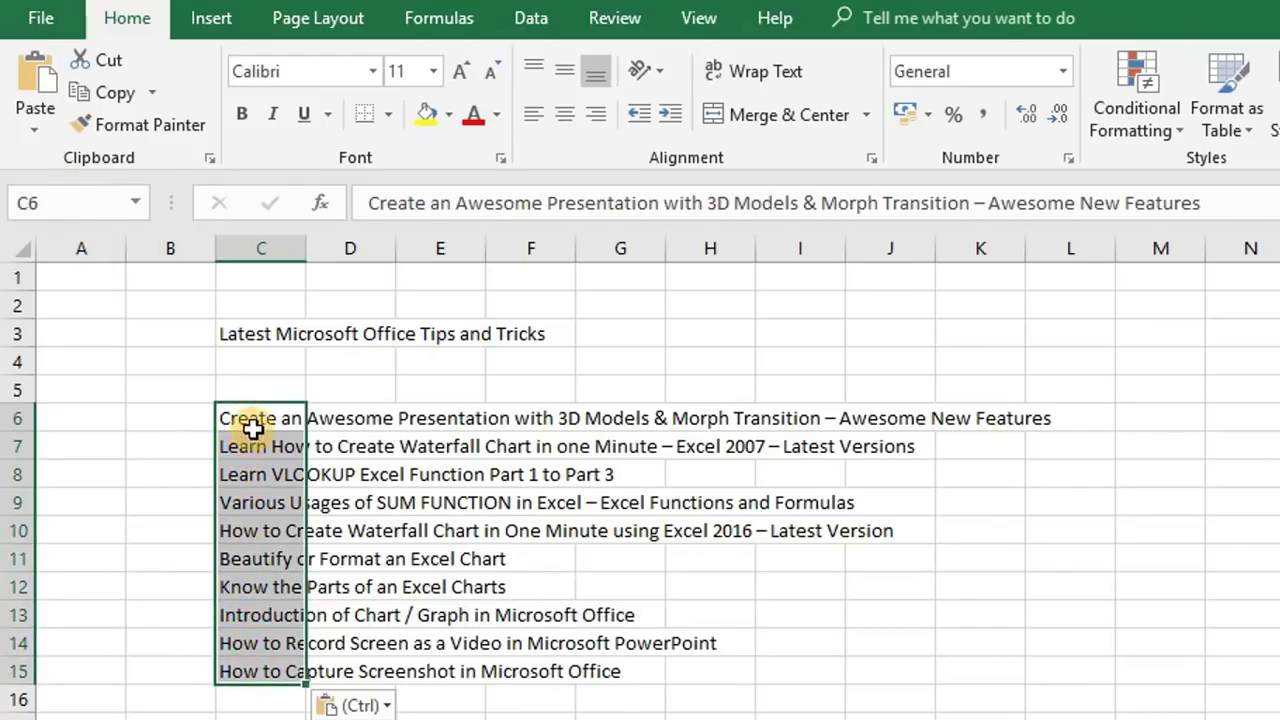
{"action": "left_click", "coordinate": [337, 417]}
{"action": "left_click_drag", "start_coordinate": [263, 418], "coordinate": [240, 668]}
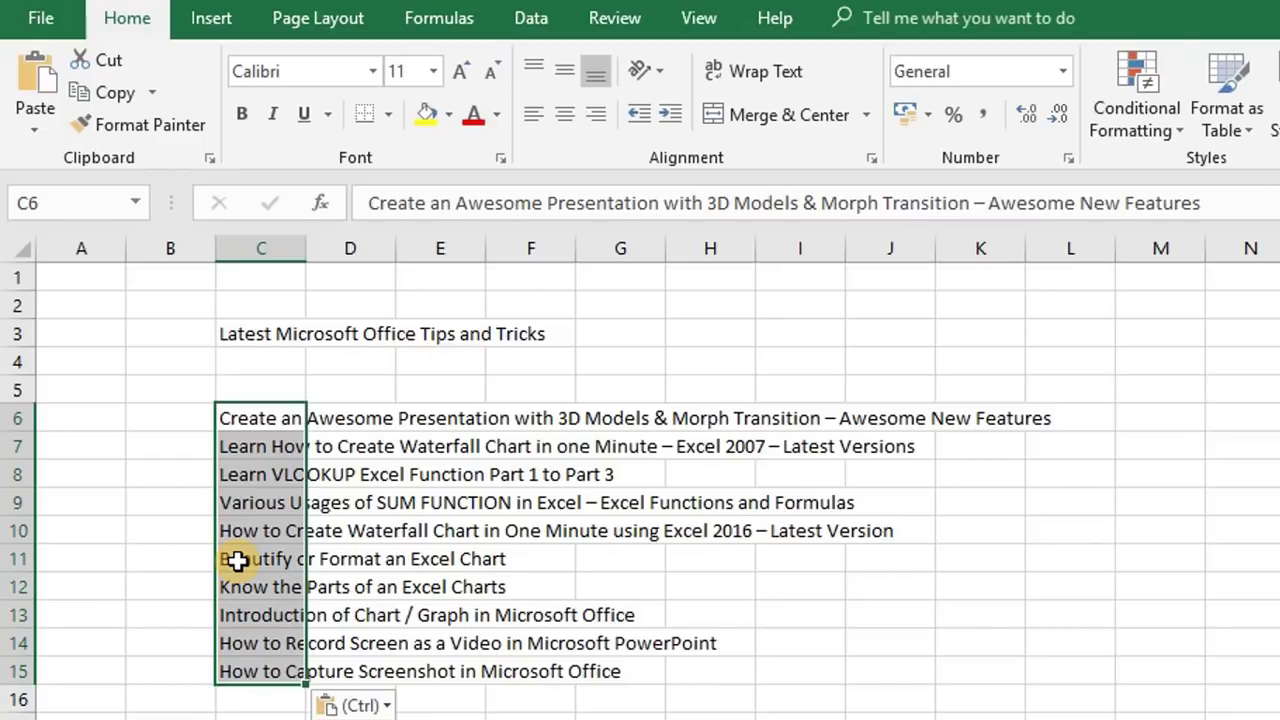
{"action": "left_click", "coordinate": [36, 131]}
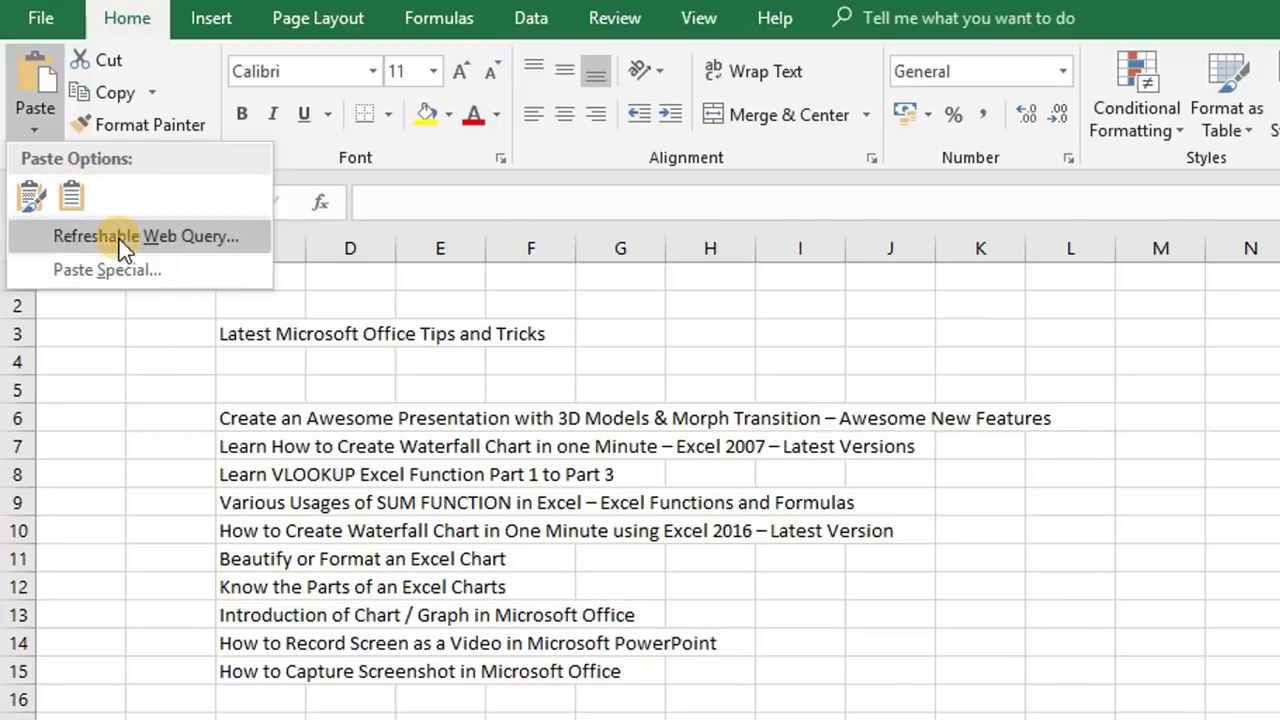
{"action": "left_click", "coordinate": [231, 361]}
Step: Recopy the 'Latest Microsoft Office Tips and Tricks' heading from the browser and select cell C4
{"action": "key", "text": "alt+Tab"}
{"action": "key", "text": "alt+Tab"}
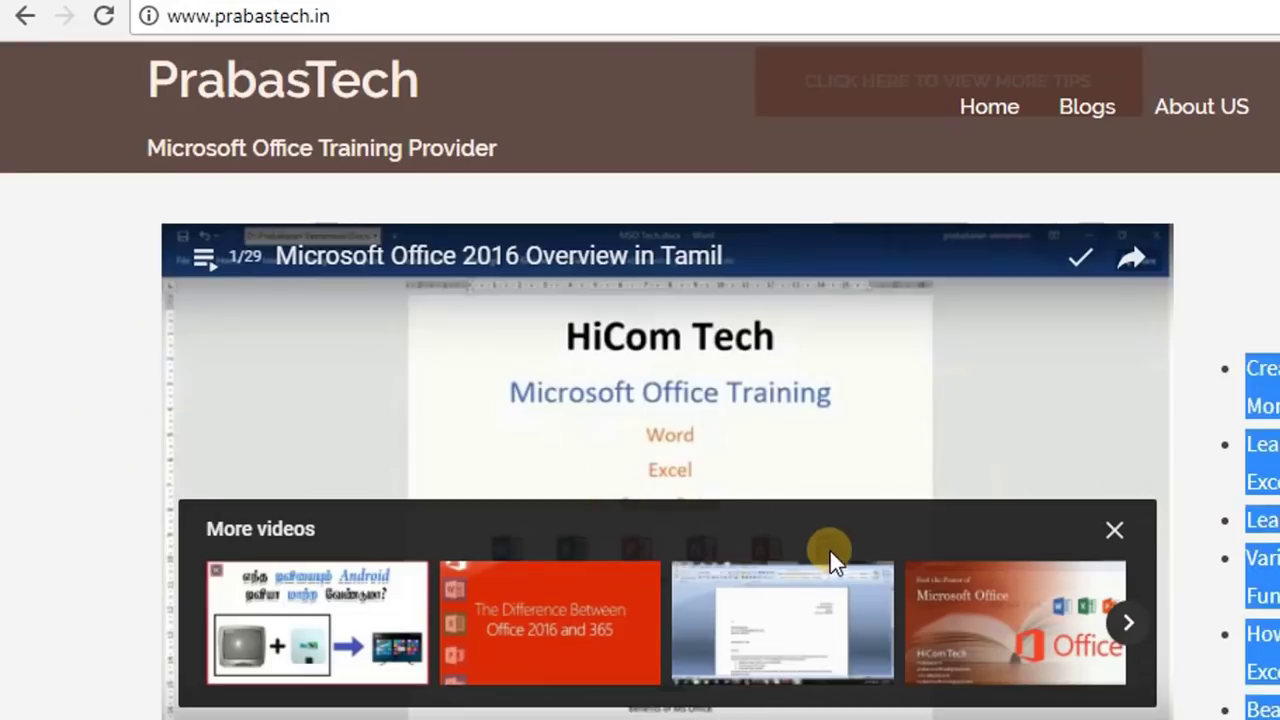
{"action": "scroll", "coordinate": [830, 551], "scroll_direction": "down", "scroll_amount": 5}
{"action": "scroll", "coordinate": [830, 553], "scroll_direction": "up", "scroll_amount": 2}
{"action": "key", "text": "F2"}
{"action": "triple_click", "coordinate": [830, 553]}
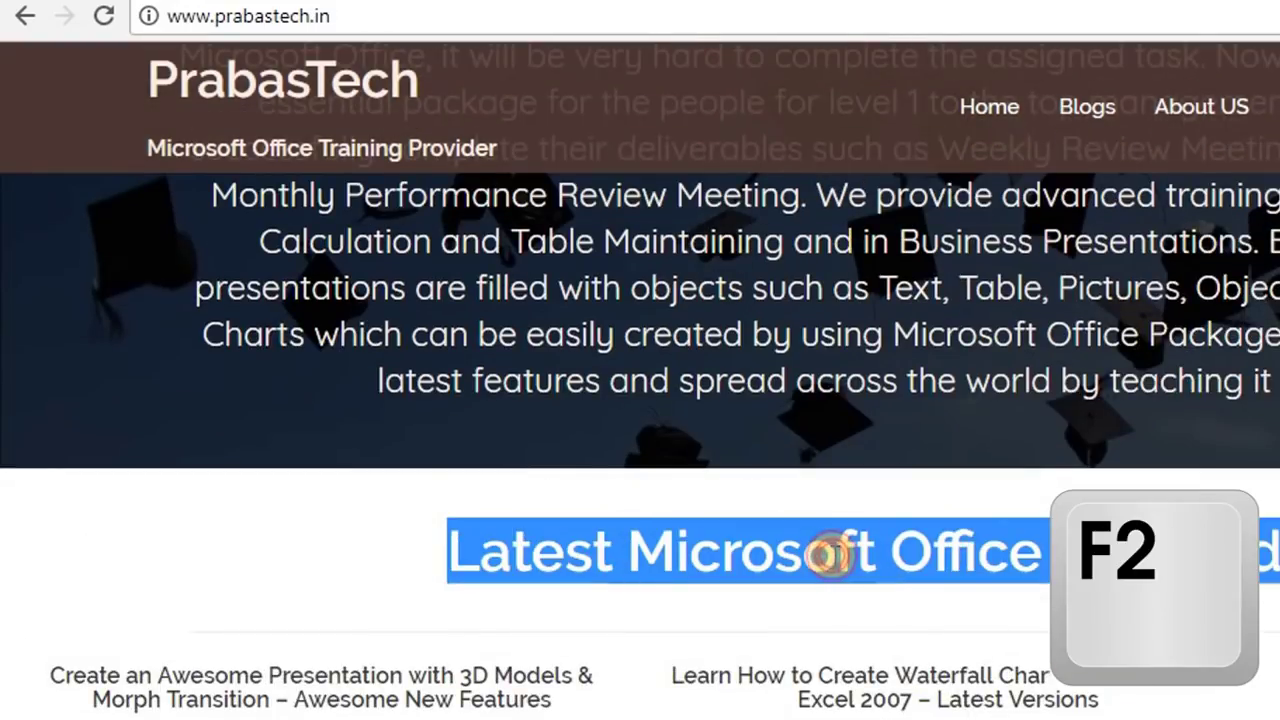
{"action": "key", "text": "alt+Tab"}
{"action": "left_click", "coordinate": [271, 353]}
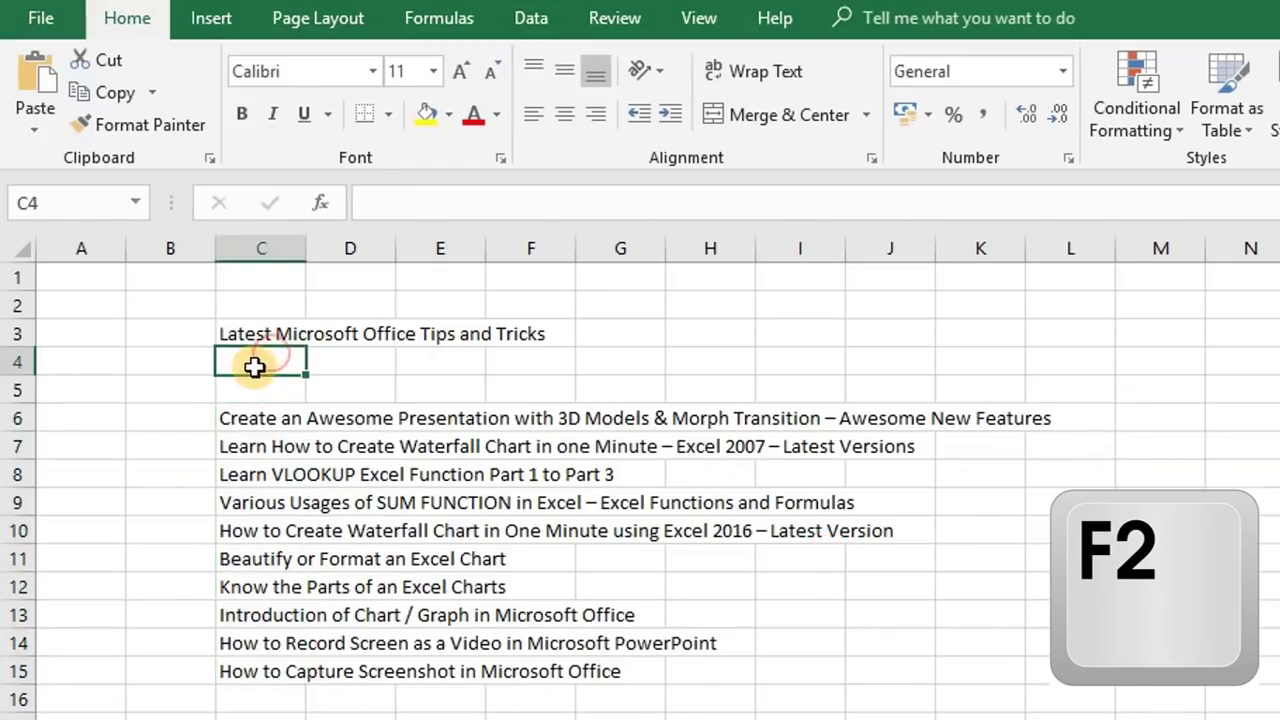
Step: Paste the heading text into C4 and remove its trailing line break
{"action": "key", "text": "F2"}
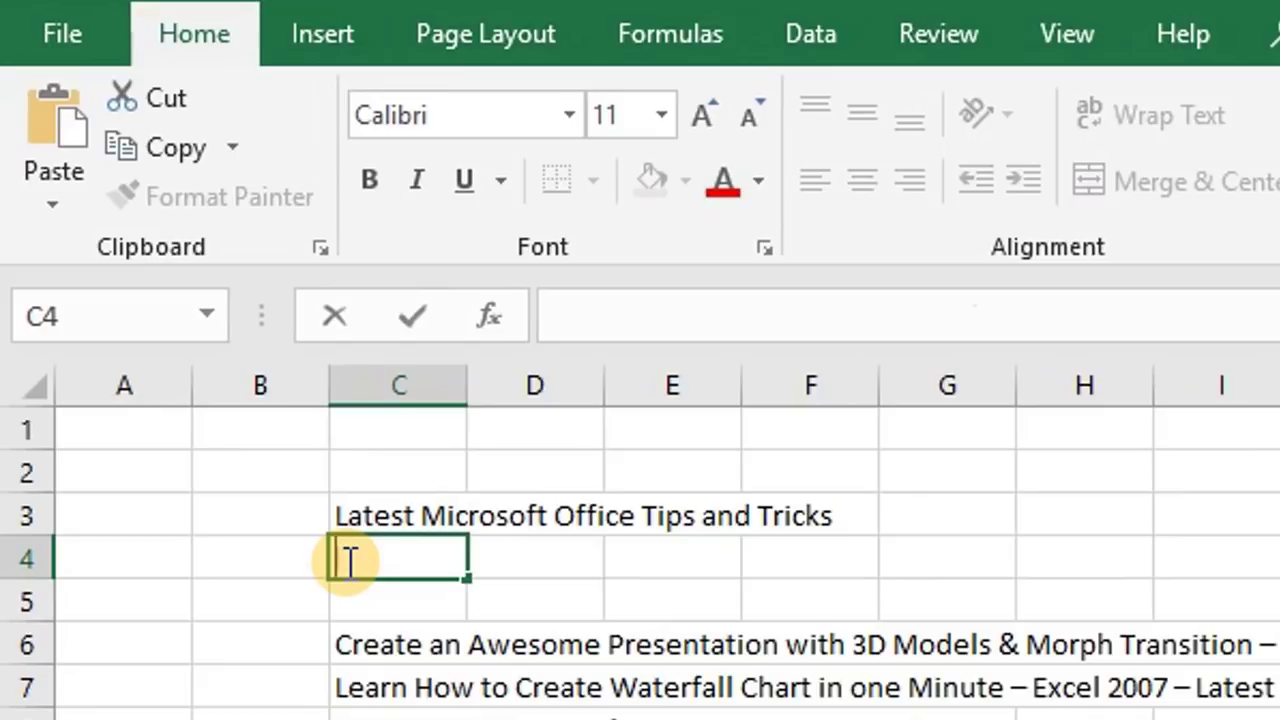
{"action": "key", "text": "ctrl+apostrophe"}
{"action": "key", "text": "BackSpace"}
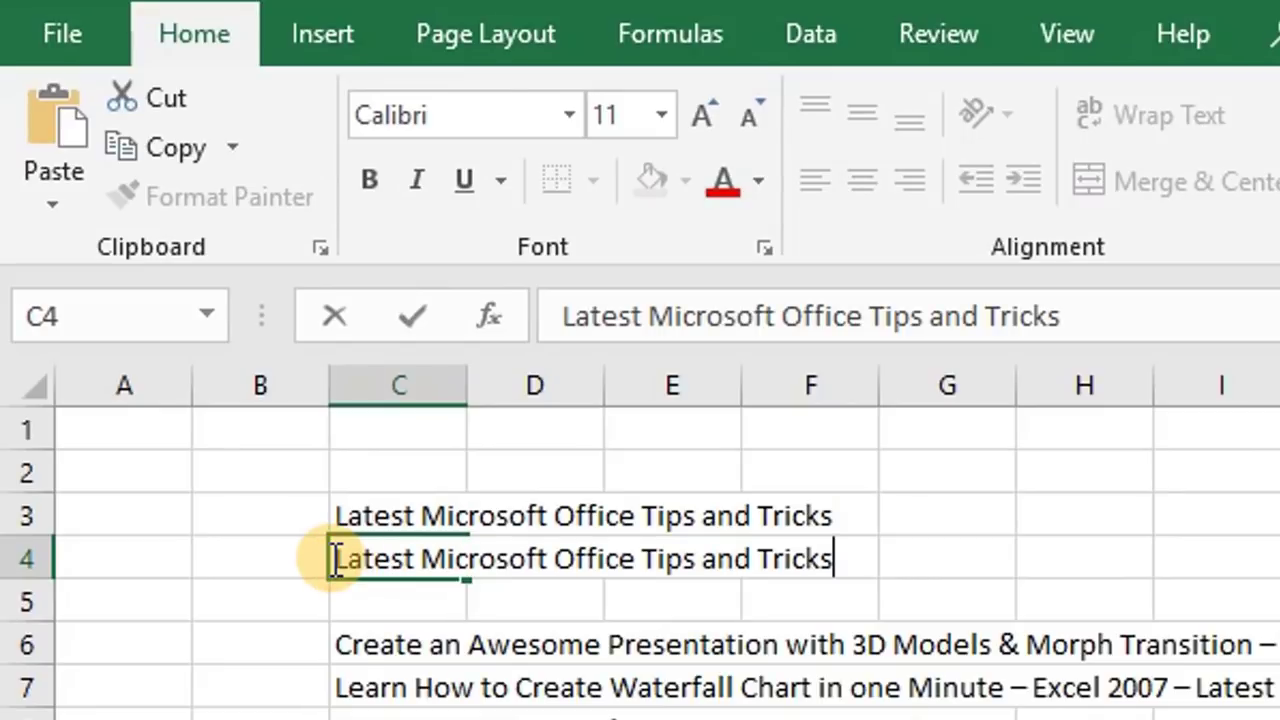
{"action": "key", "text": "ctrl+Return"}
{"action": "key", "text": "Tab"}
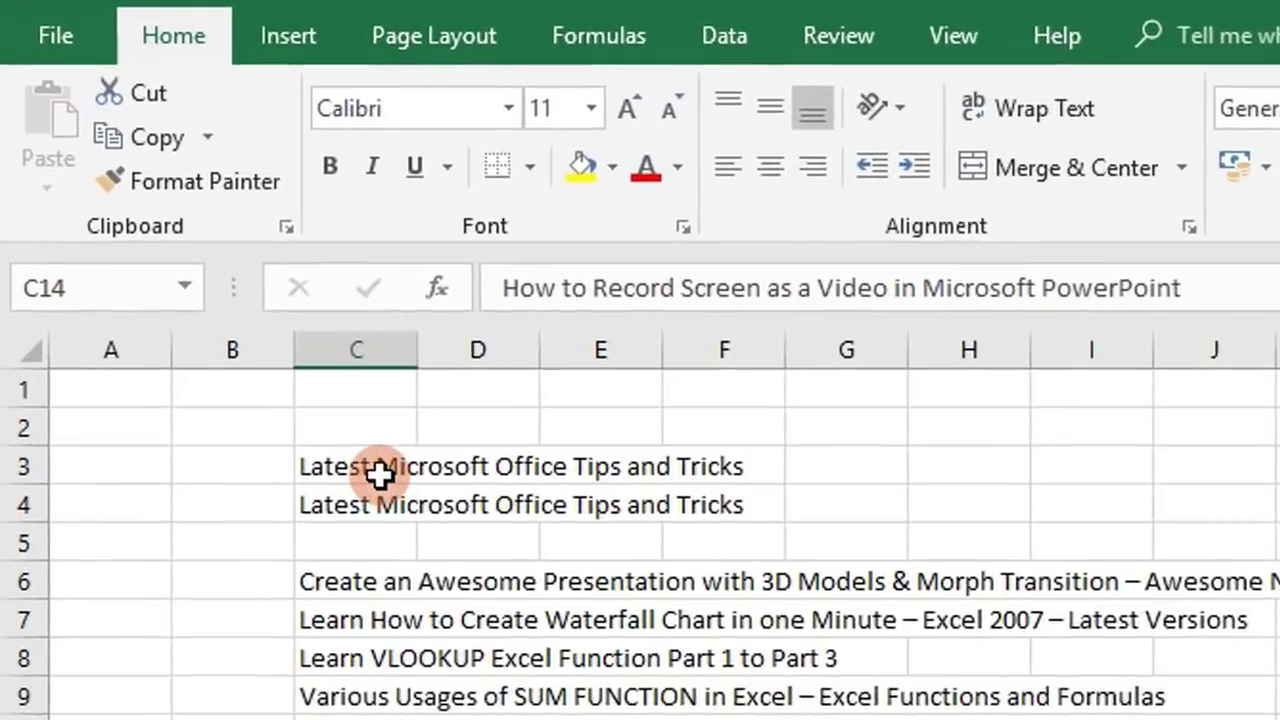
Step: Add a full stop to the end of the C3 heading
{"action": "left_click", "coordinate": [380, 475]}
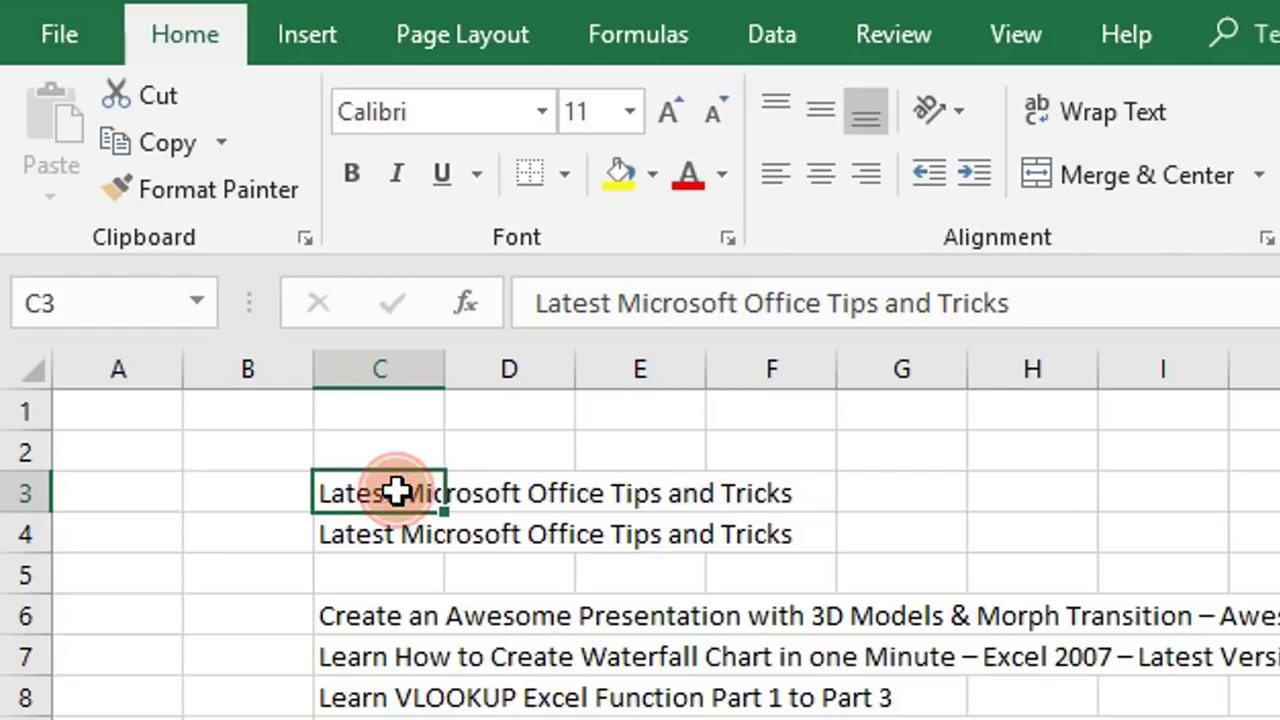
{"action": "type", "text": "."}
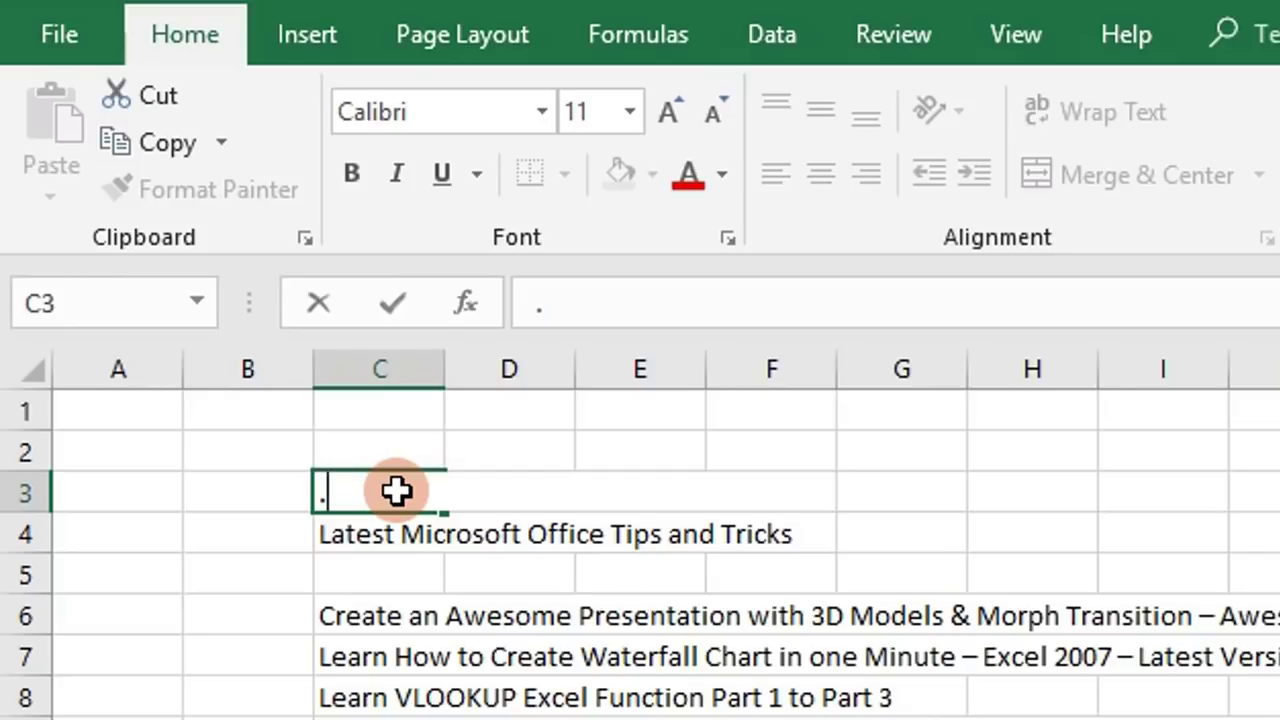
{"action": "key", "text": "Escape"}
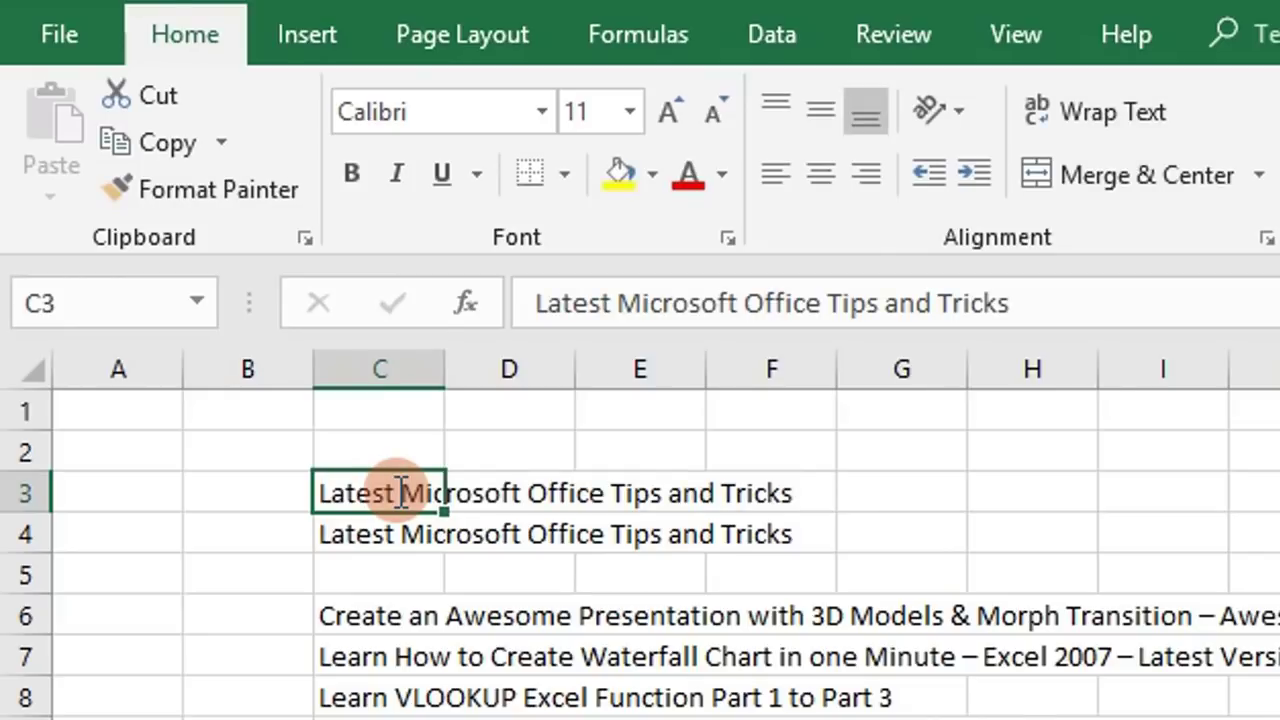
{"action": "key", "text": "F2"}
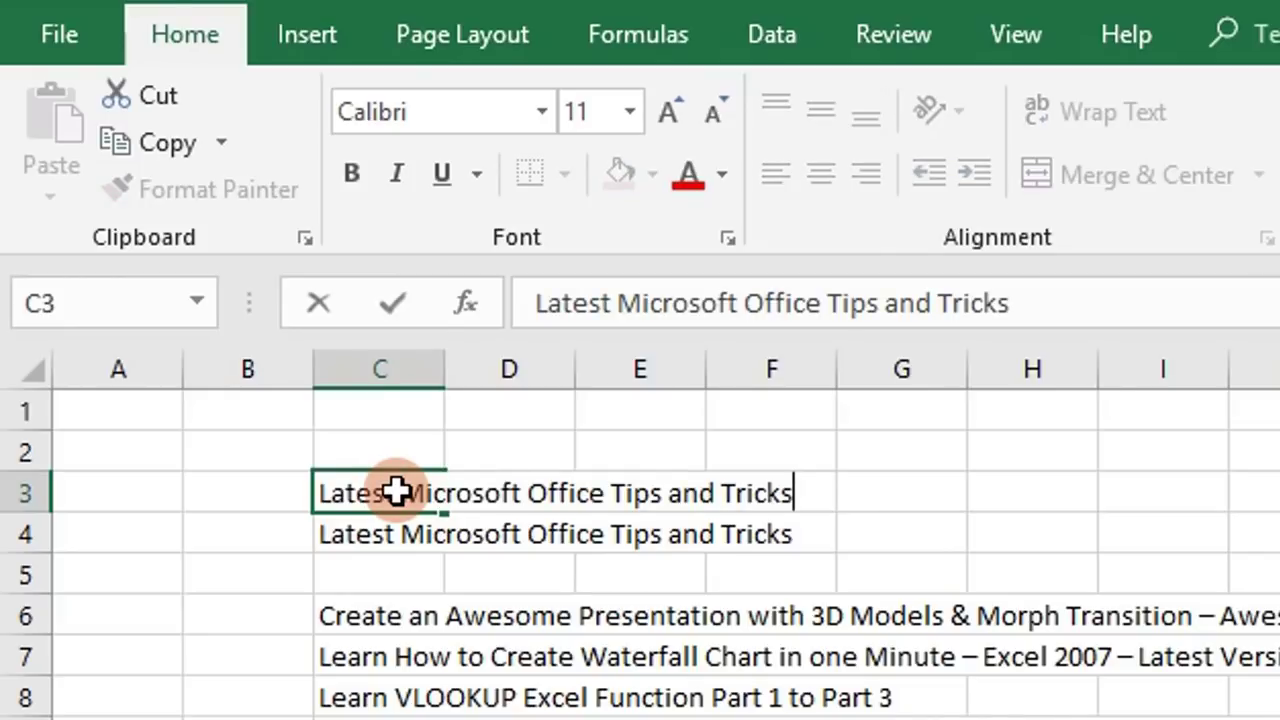
{"action": "key", "text": "Left"}
{"action": "key", "text": "Left"}
{"action": "key", "text": "Left"}
{"action": "key", "text": "Home"}
{"action": "key", "text": "End"}
{"action": "type", "text": "."}
{"action": "key", "text": "Return"}
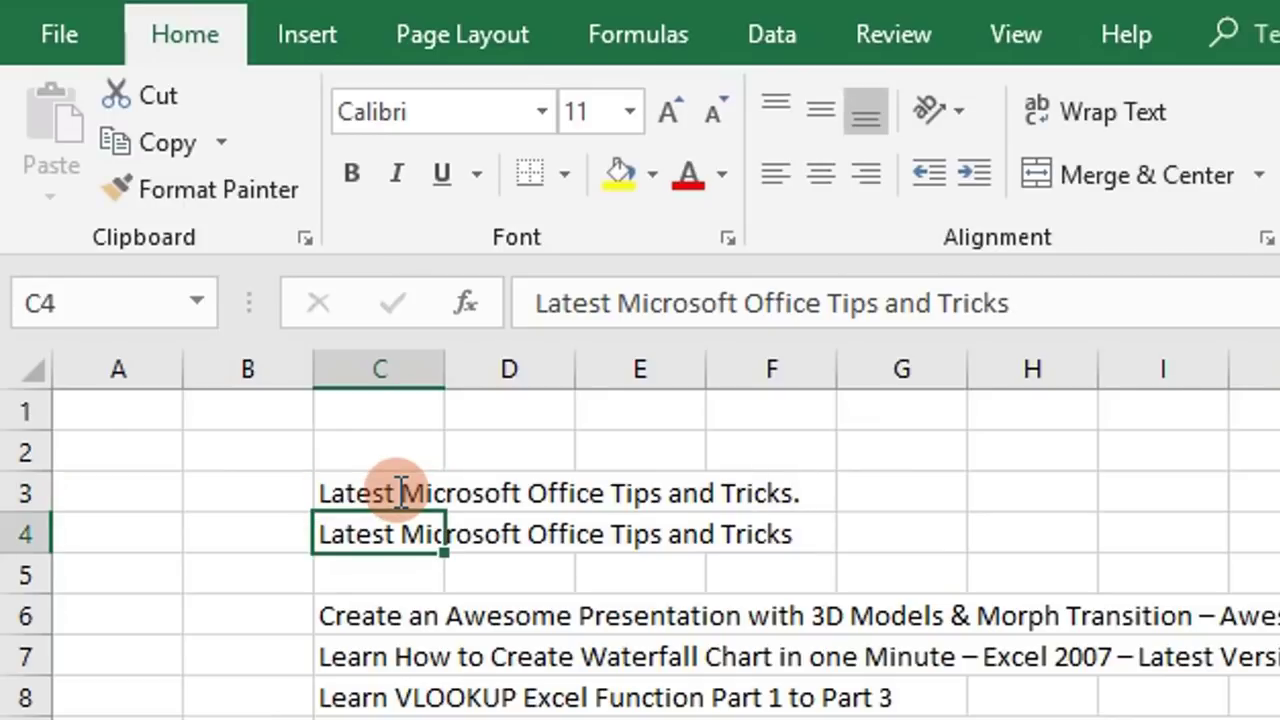
Step: Re-check the end of C3's text and confirm the entry
{"action": "left_click", "coordinate": [398, 491]}
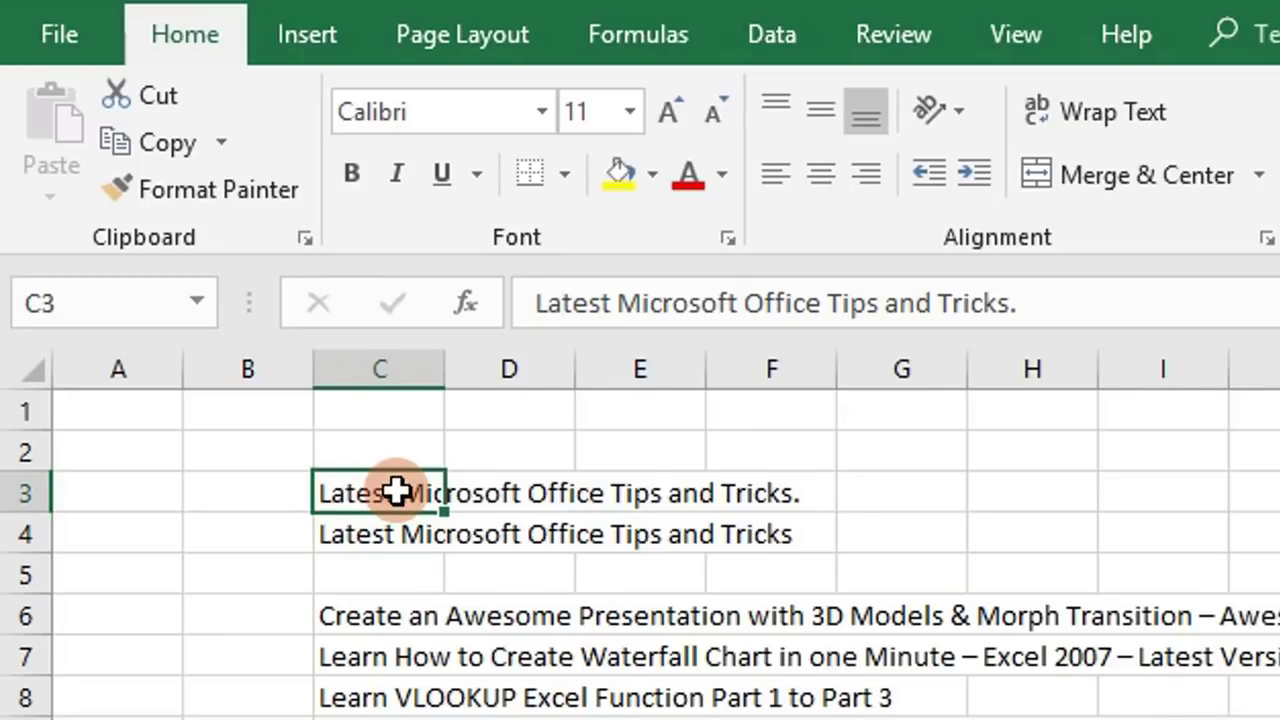
{"action": "double_click", "coordinate": [397, 490]}
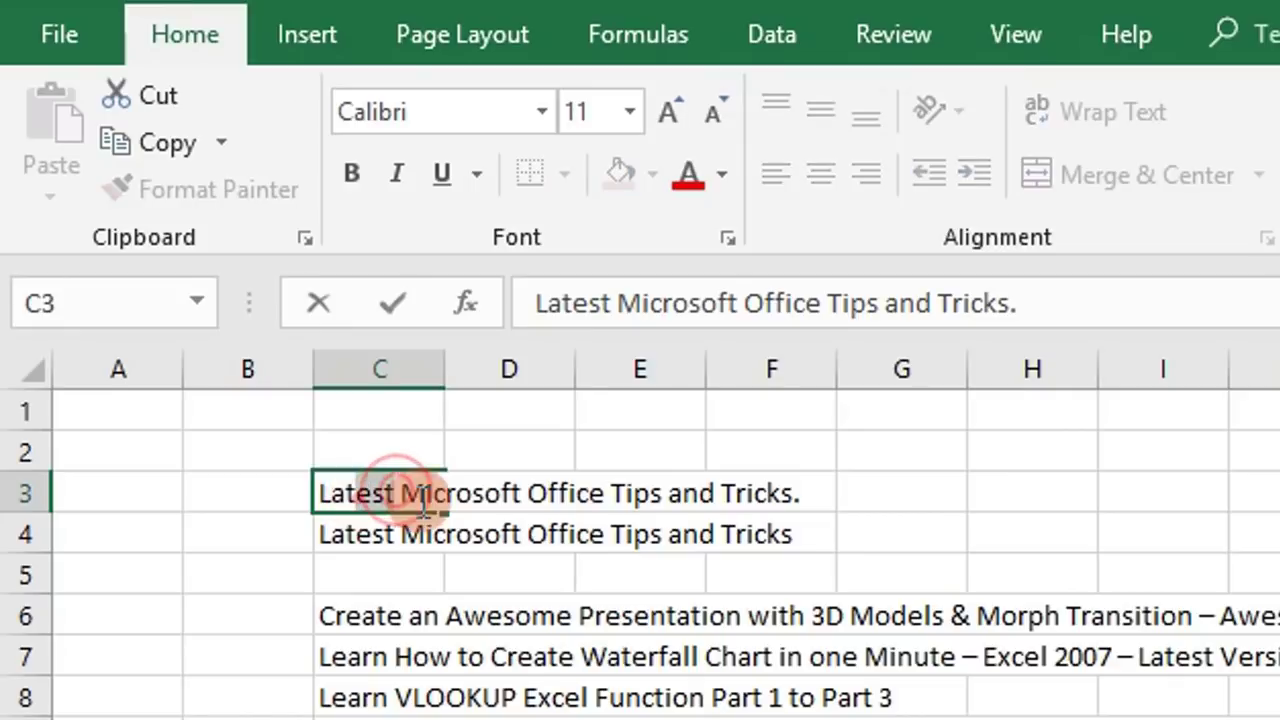
{"action": "left_click_drag", "start_coordinate": [389, 486], "coordinate": [783, 529]}
{"action": "left_click", "coordinate": [347, 493]}
{"action": "left_click", "coordinate": [366, 452]}
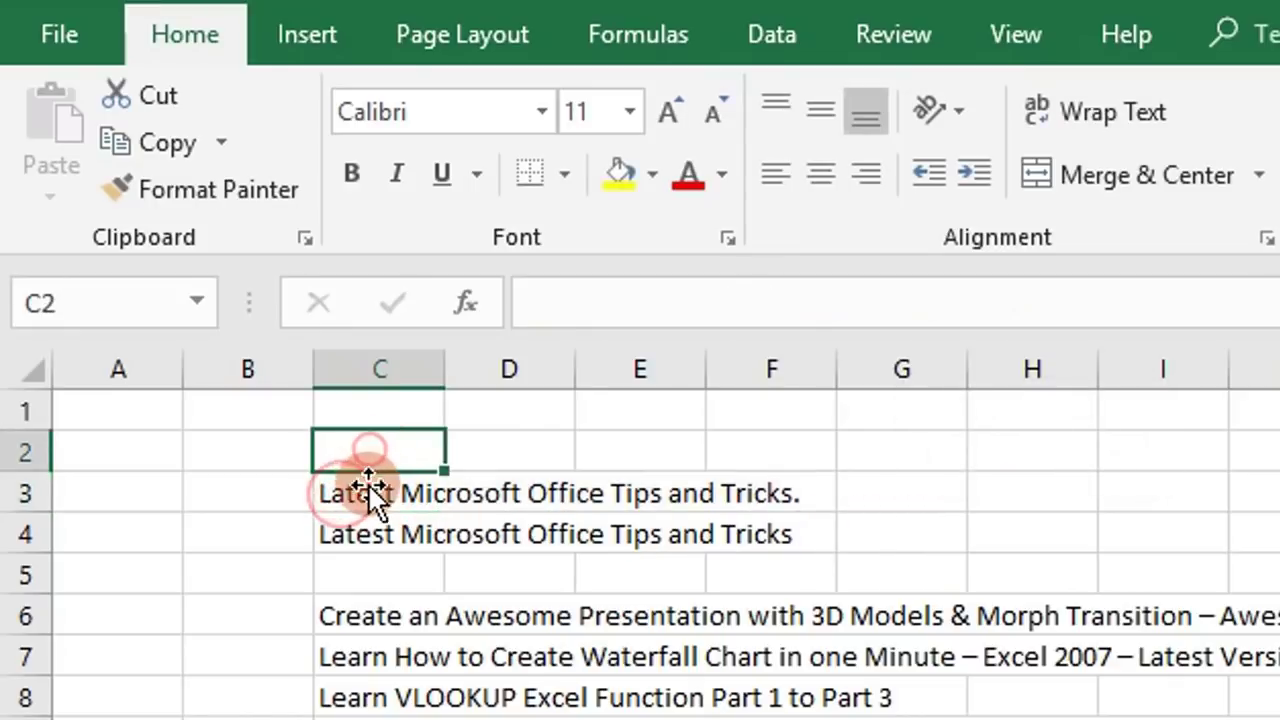
{"action": "left_click", "coordinate": [385, 493]}
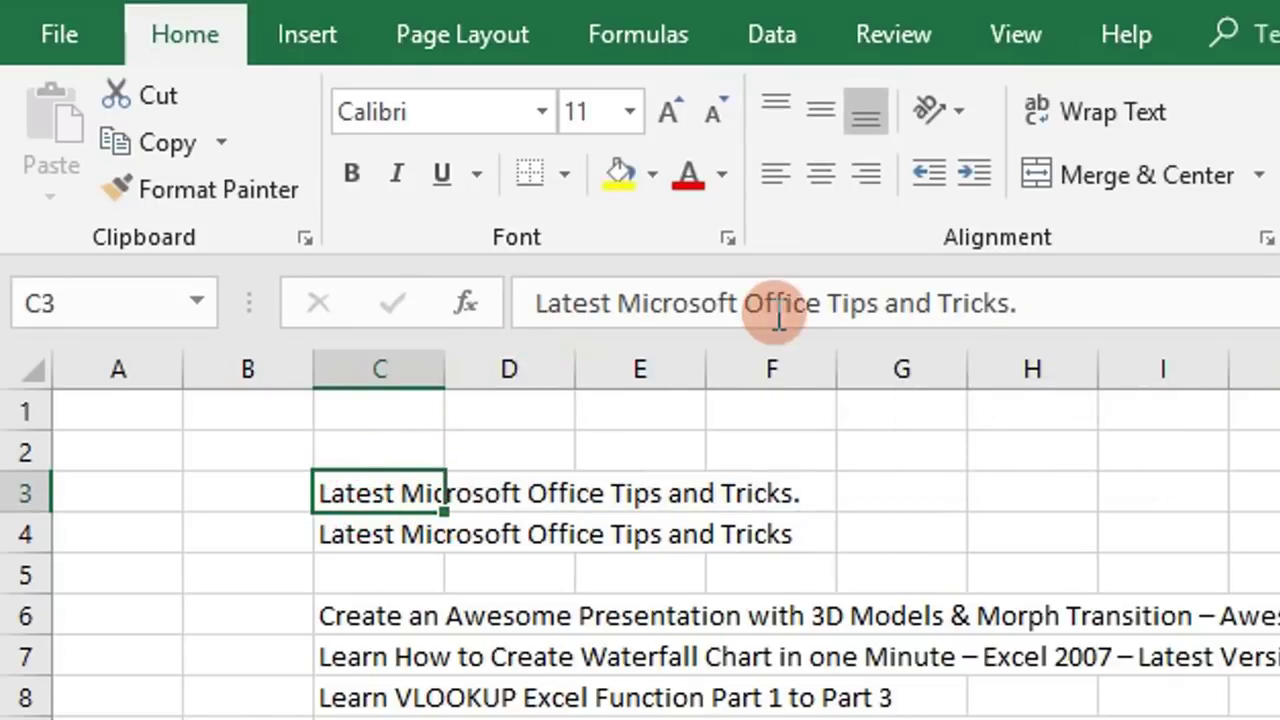
{"action": "left_click", "coordinate": [1100, 303]}
{"action": "key", "text": "Left"}
{"action": "key", "text": "Left"}
{"action": "key", "text": "Left"}
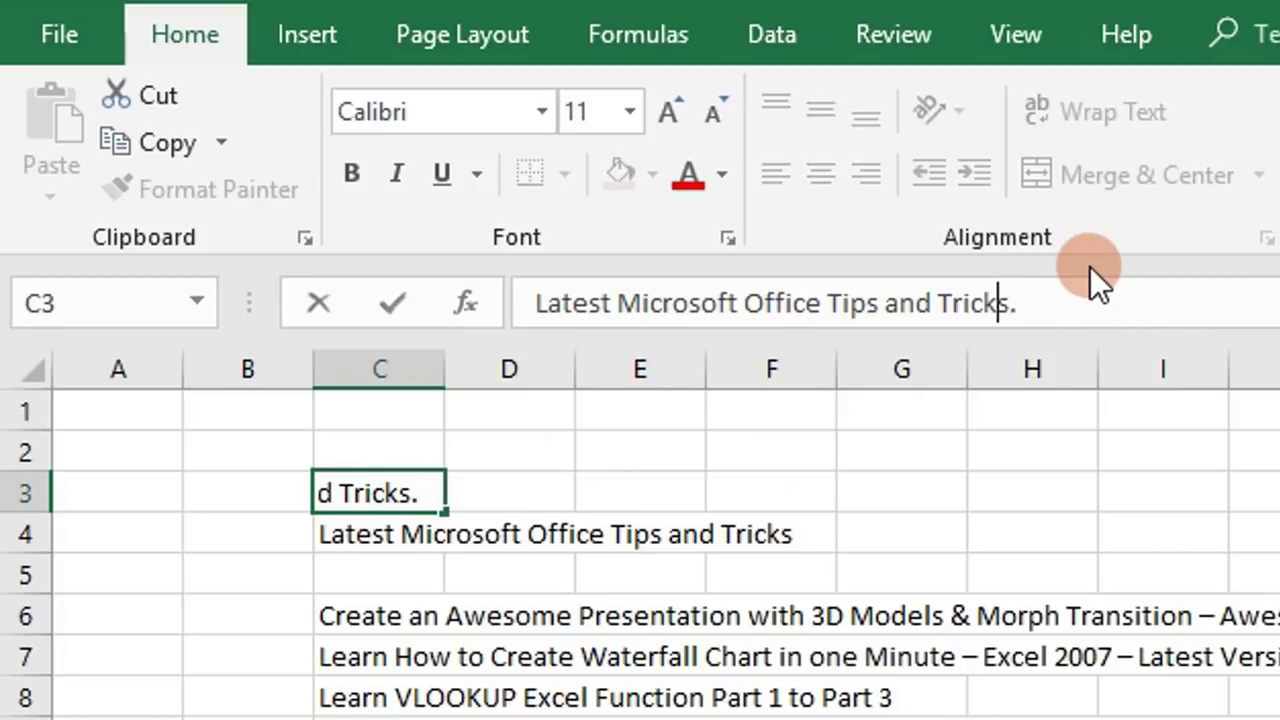
{"action": "key", "text": "Home"}
{"action": "key", "text": "End"}
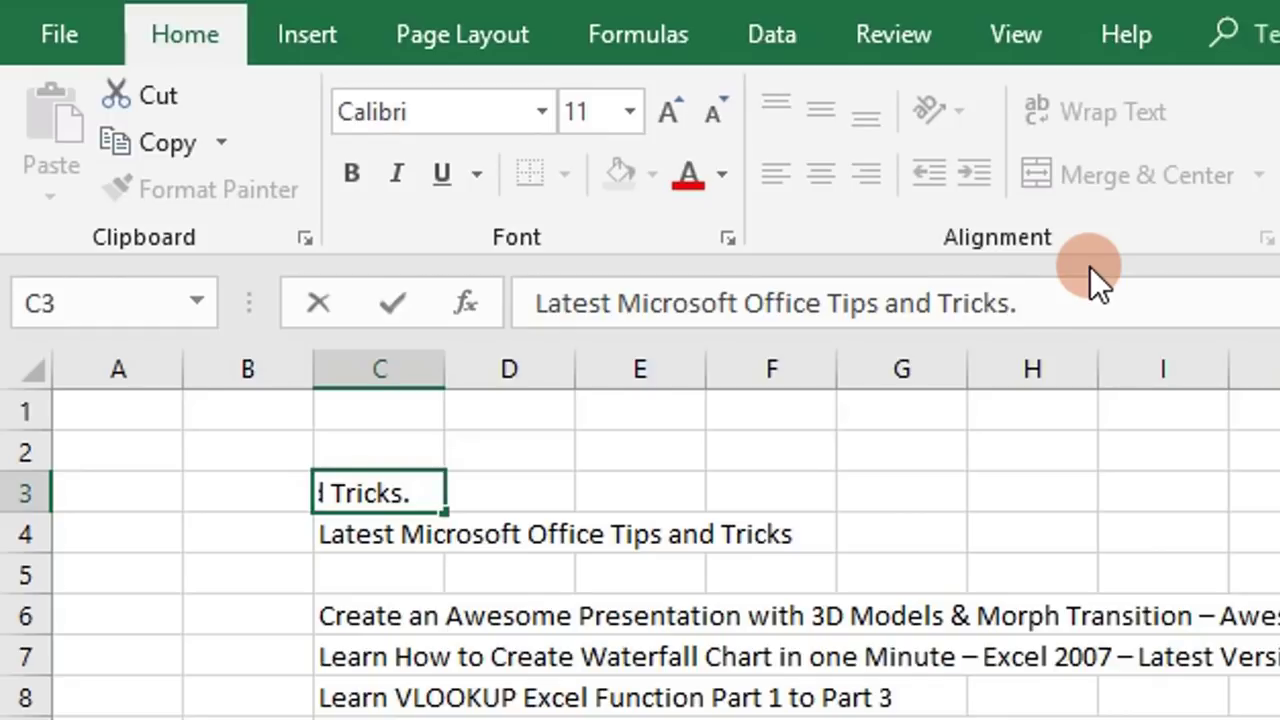
{"action": "key", "text": "Return"}
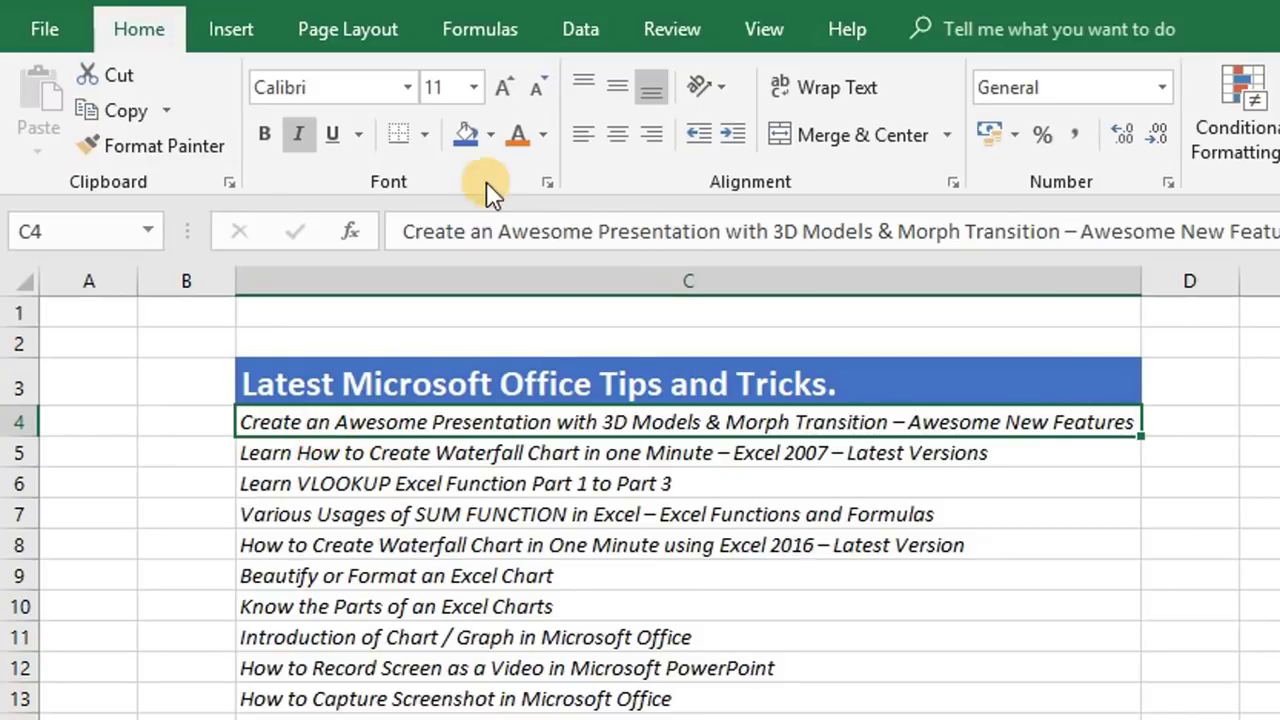
Step: Undo orange colouring of all of C4 and reselect C4 for editing
{"action": "left_click", "coordinate": [524, 135]}
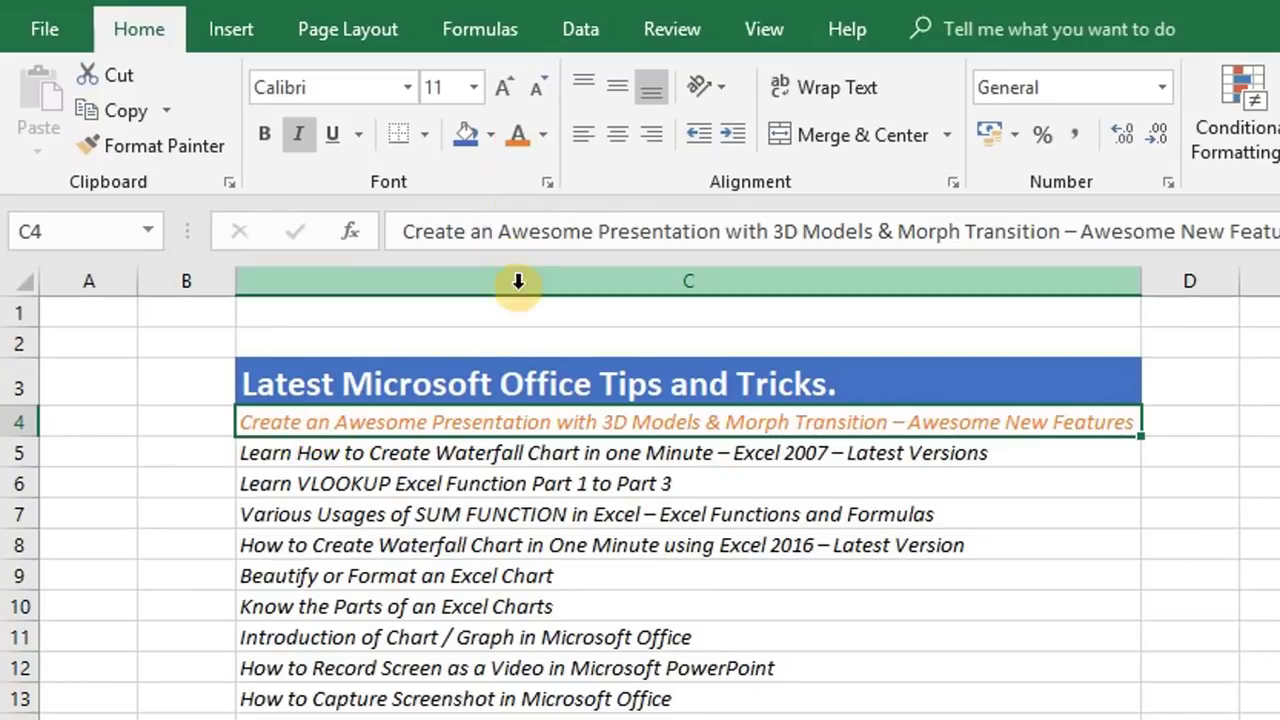
{"action": "key", "text": "ctrl+z"}
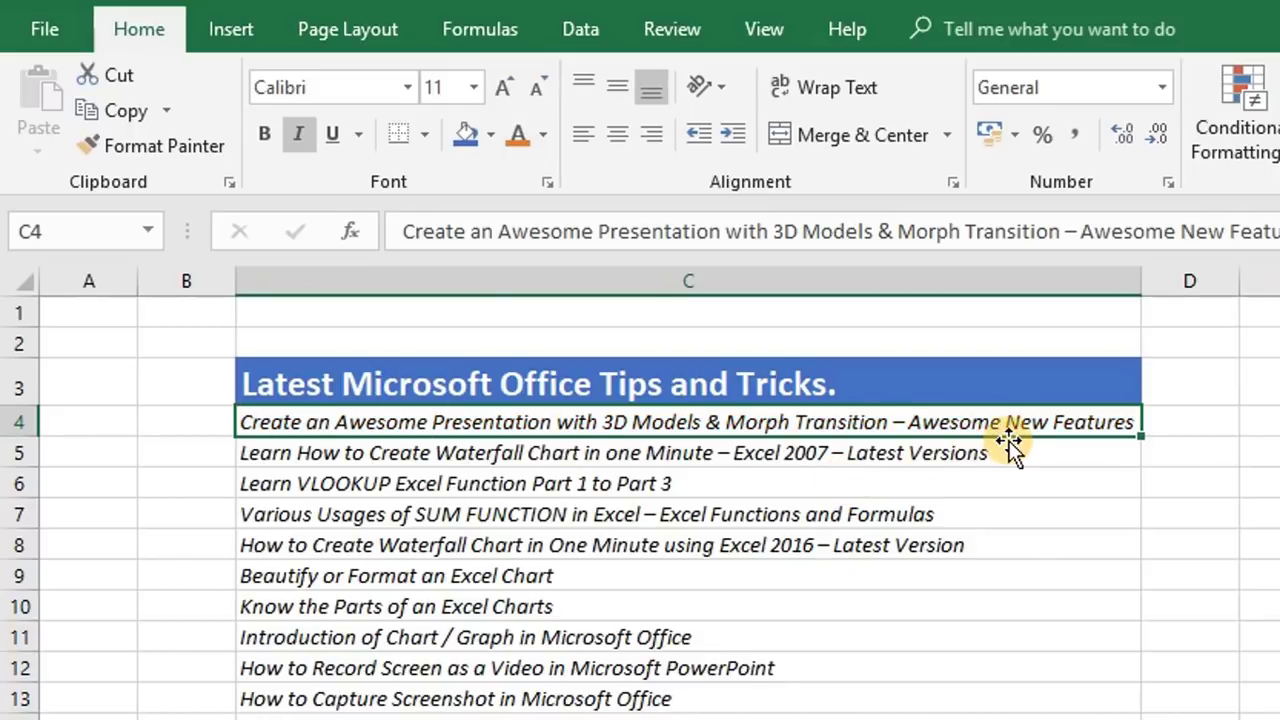
{"action": "double_click", "coordinate": [343, 422]}
{"action": "double_click", "coordinate": [343, 422]}
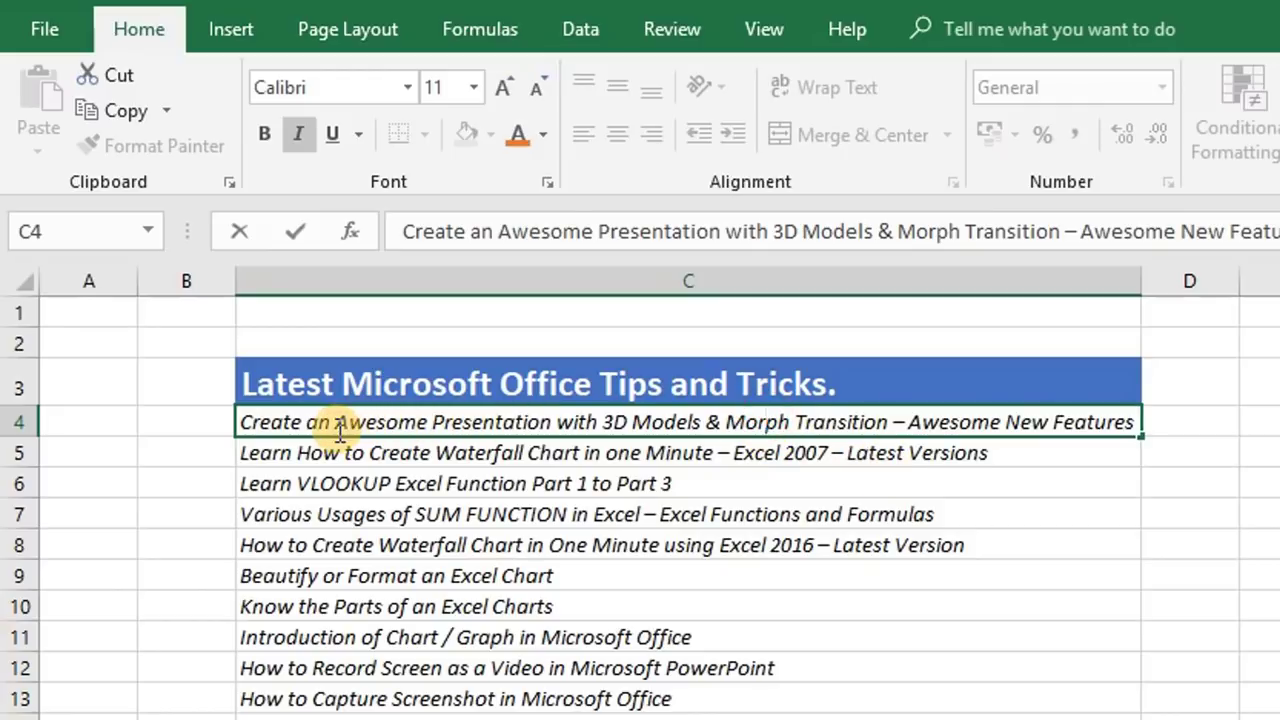
{"action": "left_click_drag", "start_coordinate": [334, 425], "coordinate": [530, 423]}
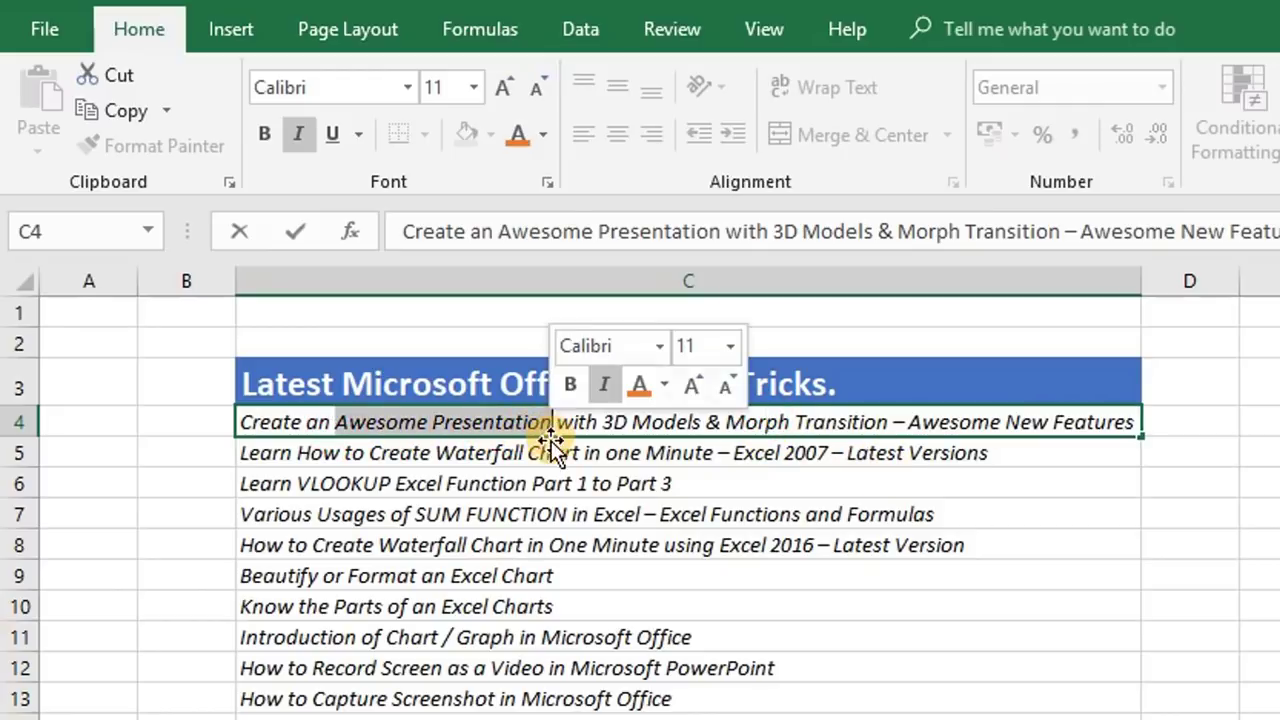
{"action": "left_click", "coordinate": [535, 485]}
{"action": "left_click", "coordinate": [531, 420]}
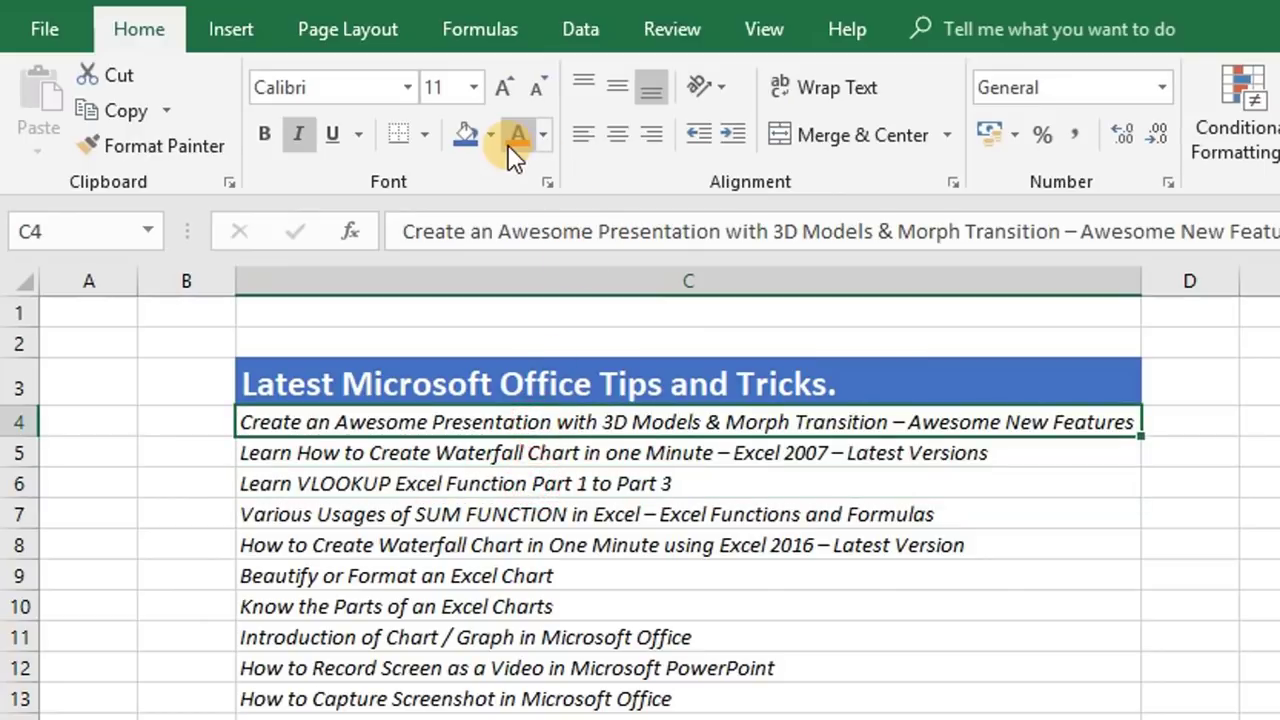
{"action": "left_click", "coordinate": [545, 440]}
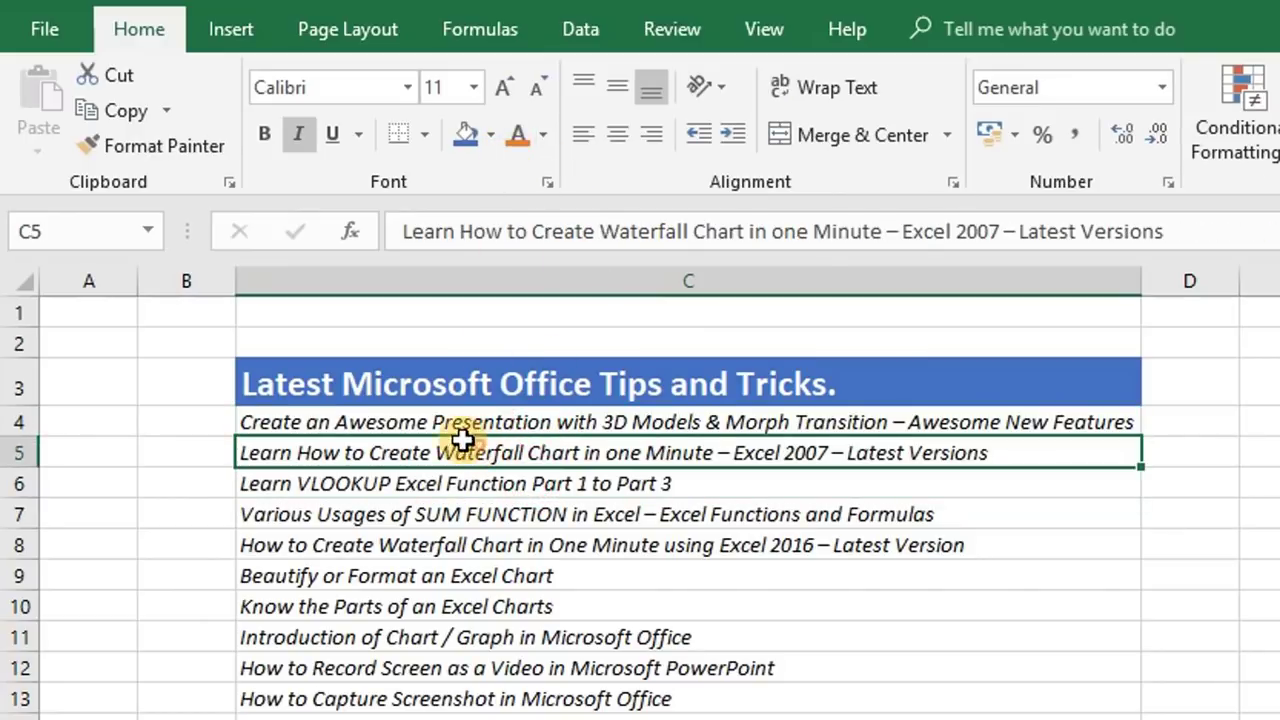
{"action": "left_click", "coordinate": [423, 420]}
Step: Make the words 'Awesome Presentation' in C4 bold and orange
{"action": "double_click", "coordinate": [418, 422]}
{"action": "left_click_drag", "start_coordinate": [335, 421], "coordinate": [549, 418]}
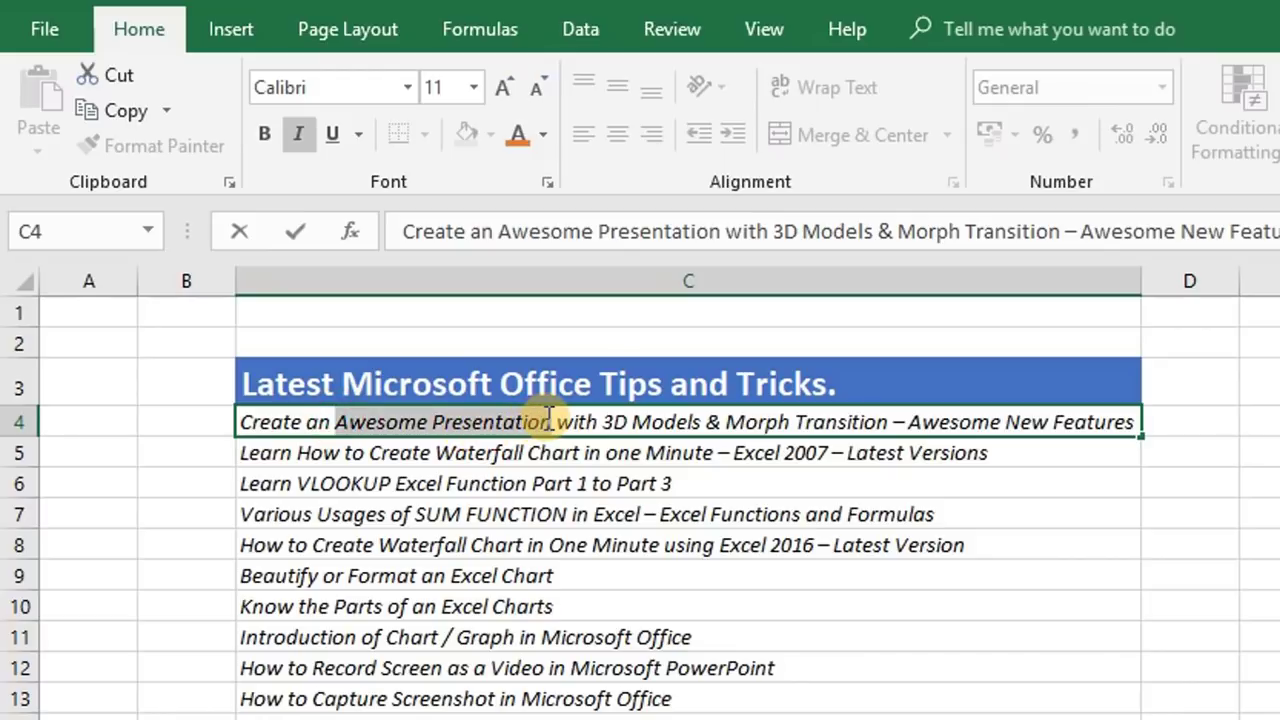
{"action": "left_click", "coordinate": [264, 133]}
{"action": "left_click", "coordinate": [518, 150]}
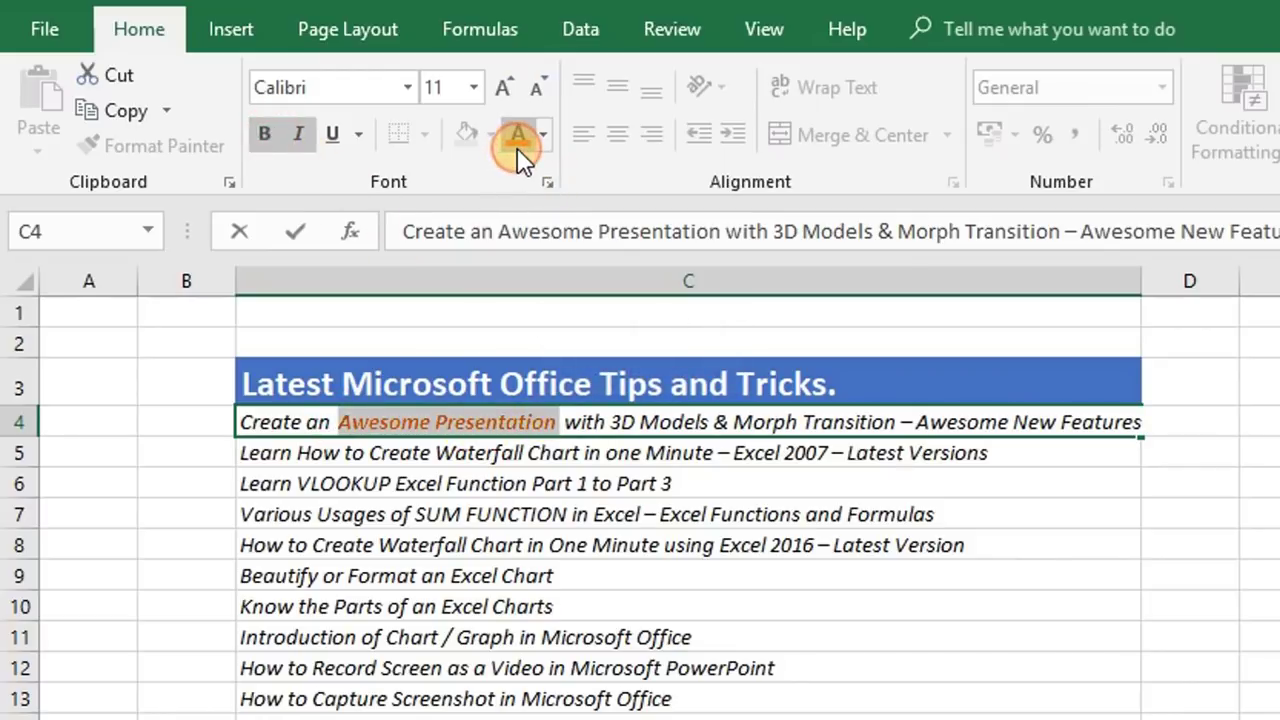
{"action": "key", "text": "Return"}
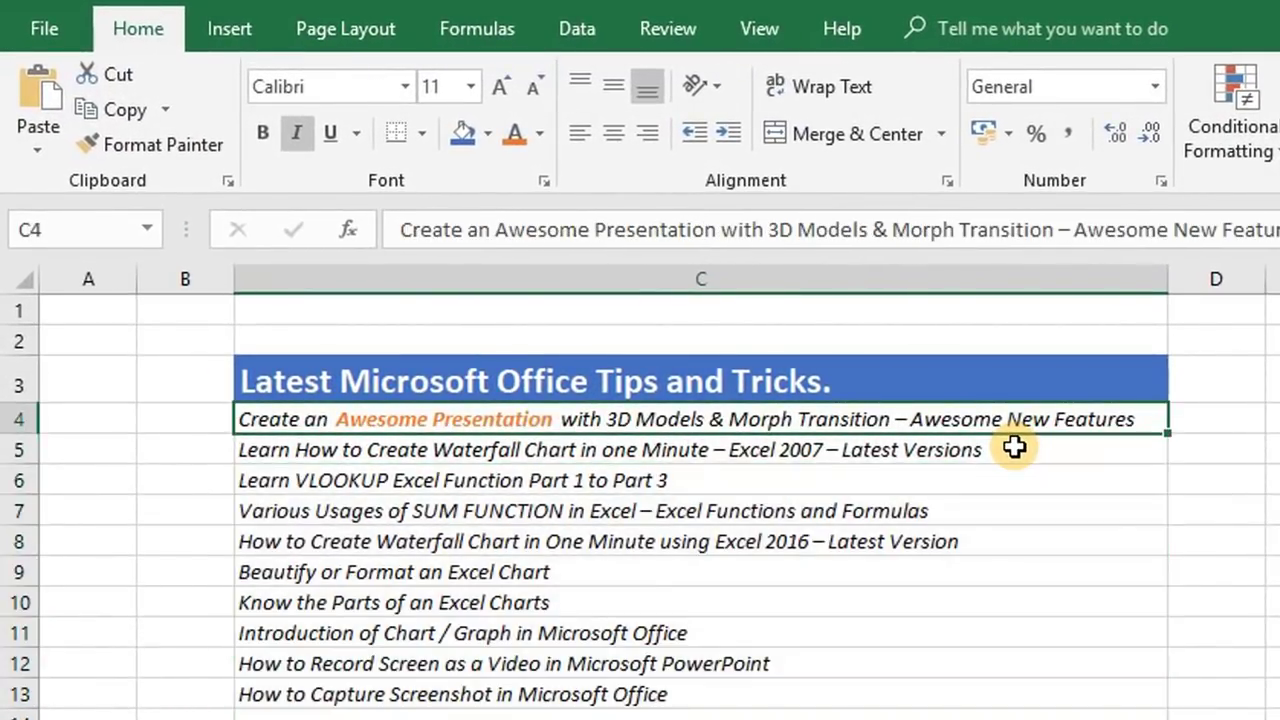
Step: Select the titles in C5:C13, then narrow the selection to C5
{"action": "key", "text": "Escape"}
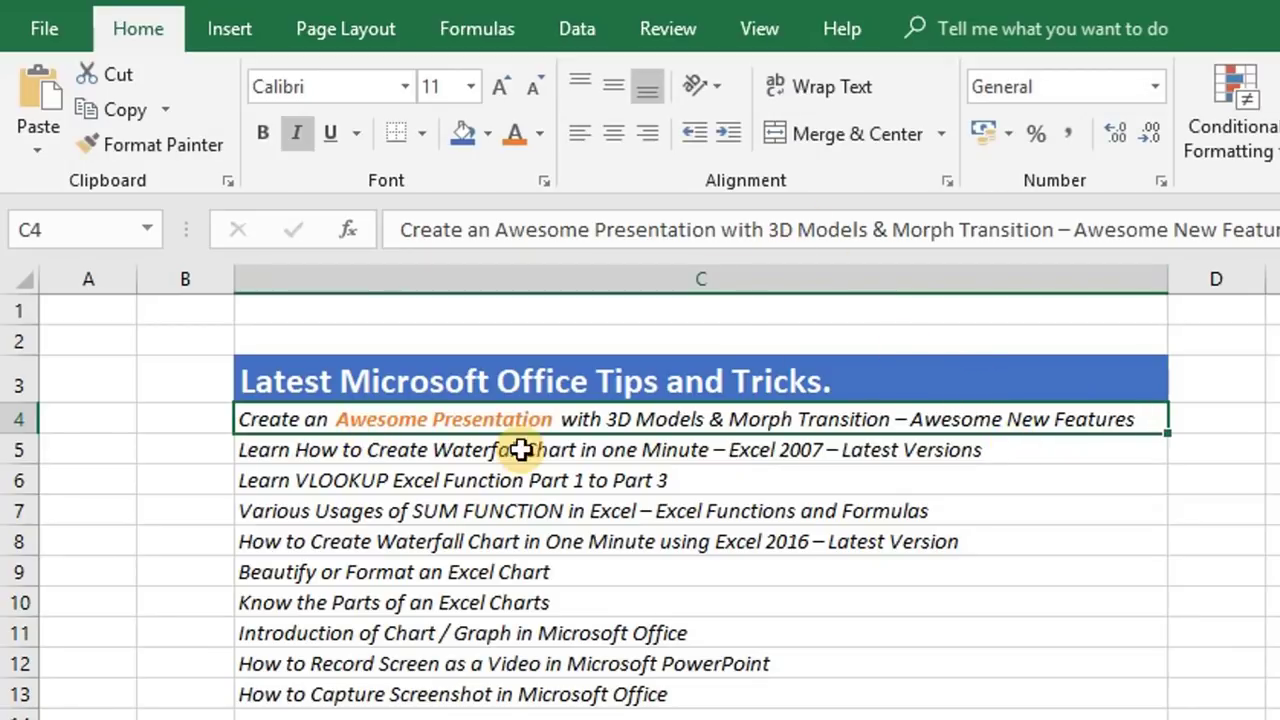
{"action": "left_click_drag", "start_coordinate": [551, 446], "coordinate": [540, 694]}
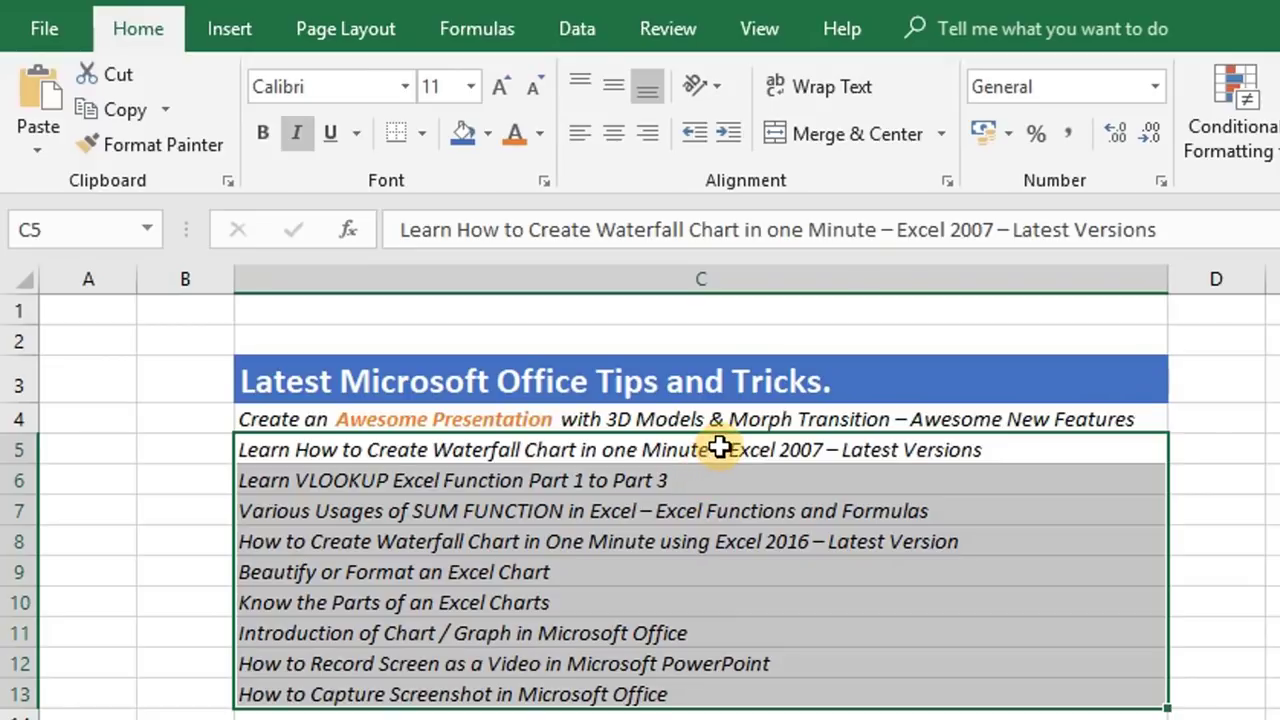
{"action": "left_click", "coordinate": [720, 449]}
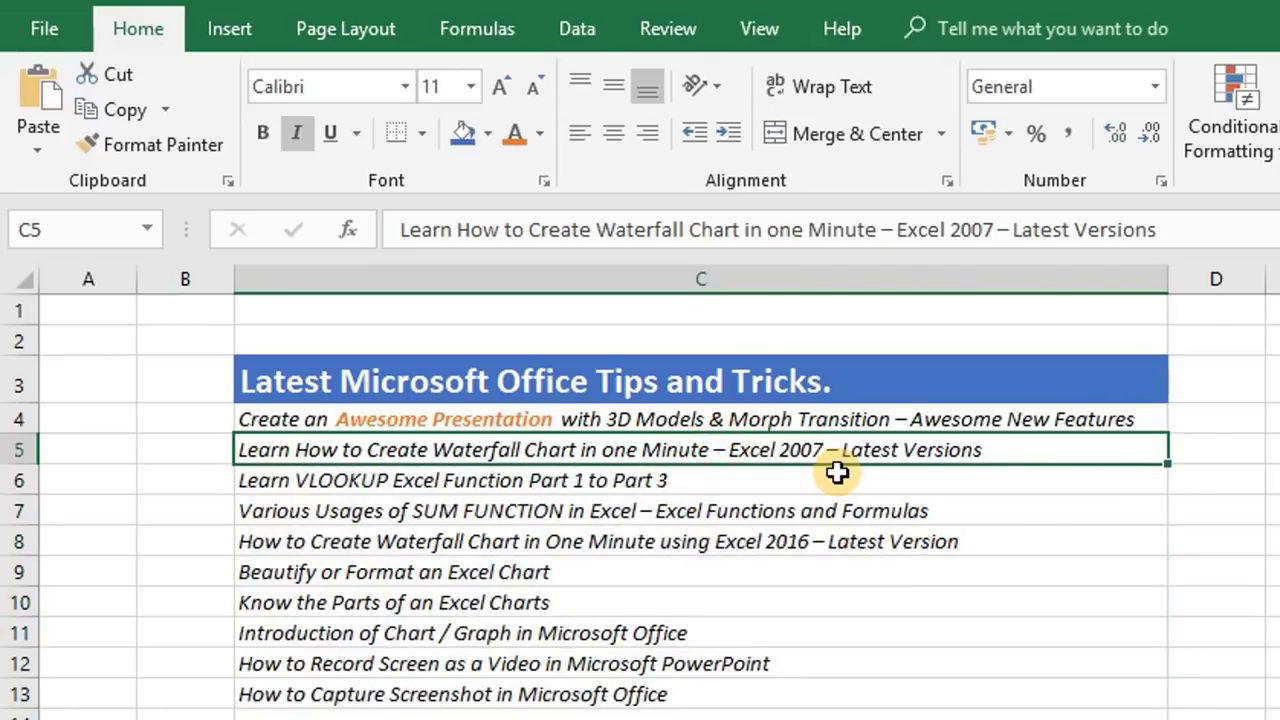
Step: Add the Waterfall Chart title from C5 as a second line in C4
{"action": "double_click", "coordinate": [1013, 449]}
{"action": "left_click_drag", "start_coordinate": [1013, 449], "coordinate": [189, 455]}
{"action": "key", "text": "ctrl+c"}
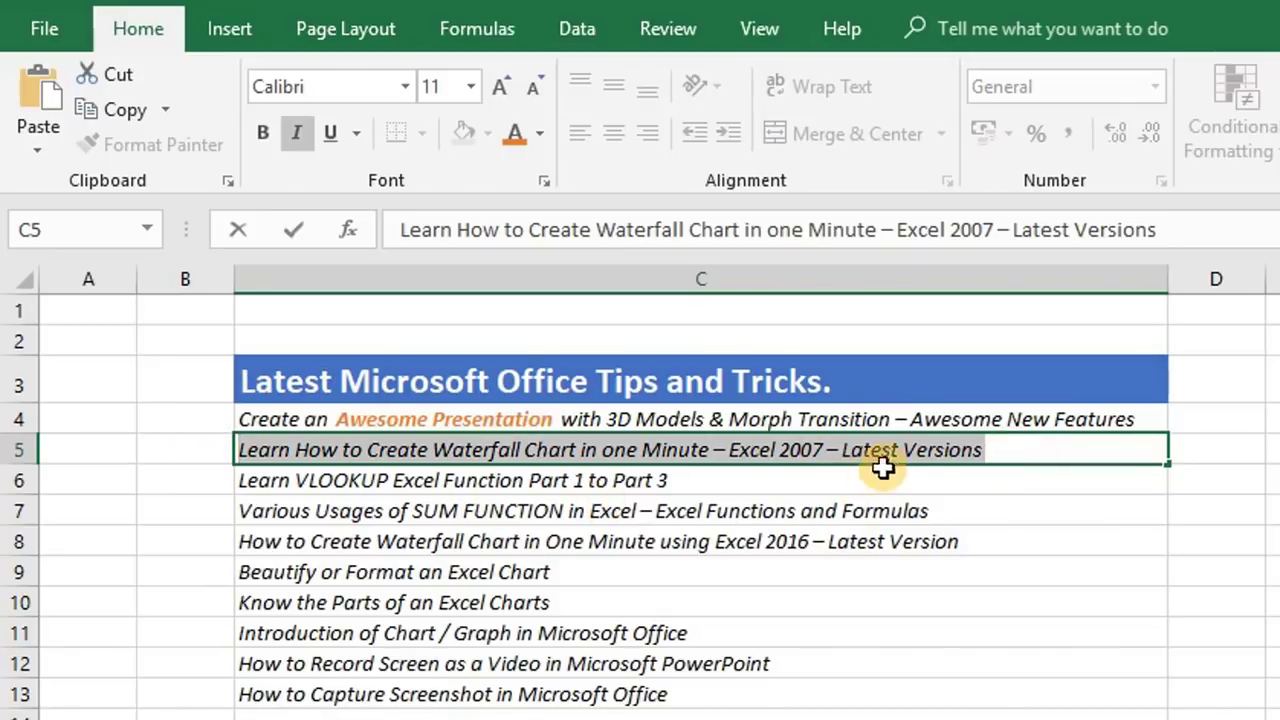
{"action": "key", "text": "Escape"}
{"action": "left_click", "coordinate": [970, 418]}
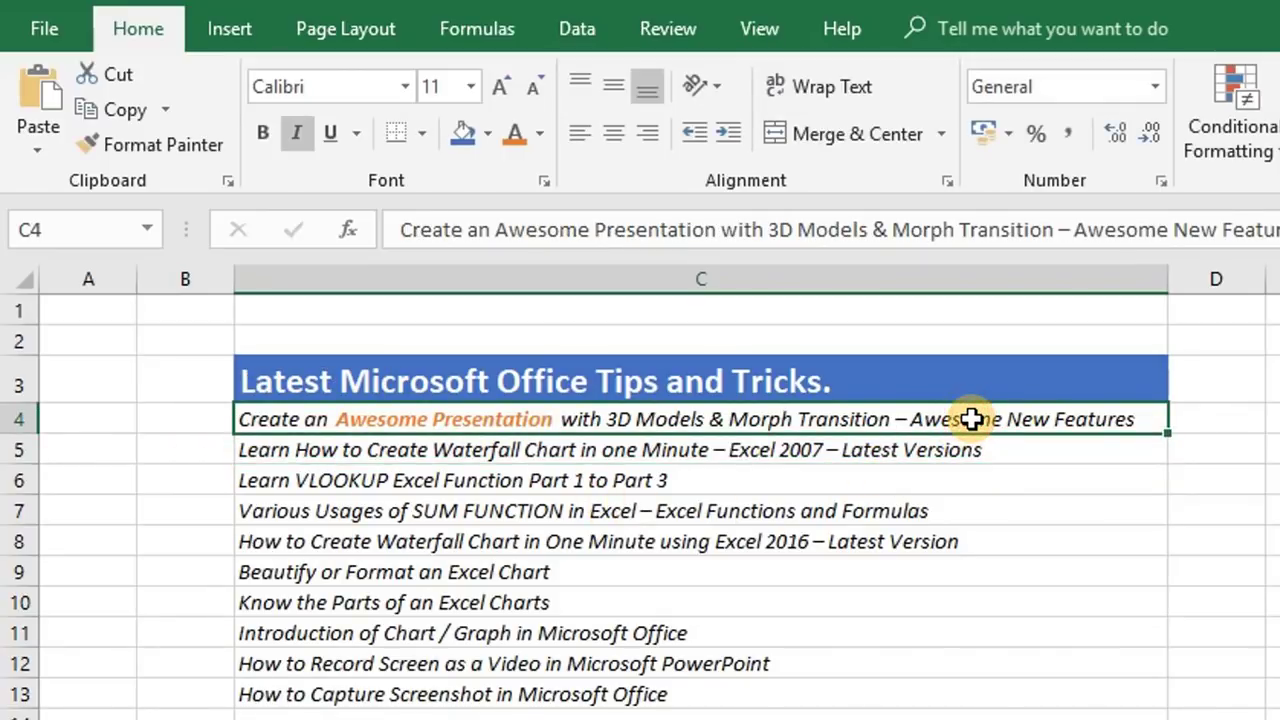
{"action": "key", "text": "F2"}
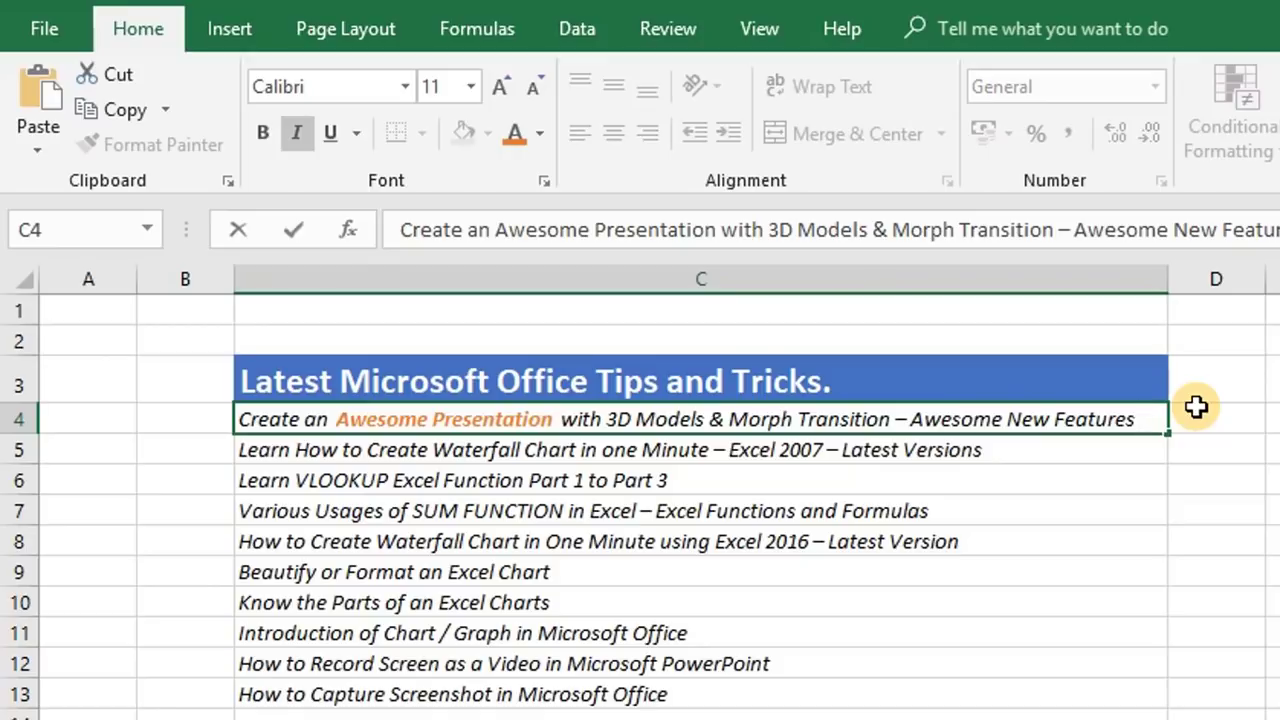
{"action": "key", "text": "alt+Return"}
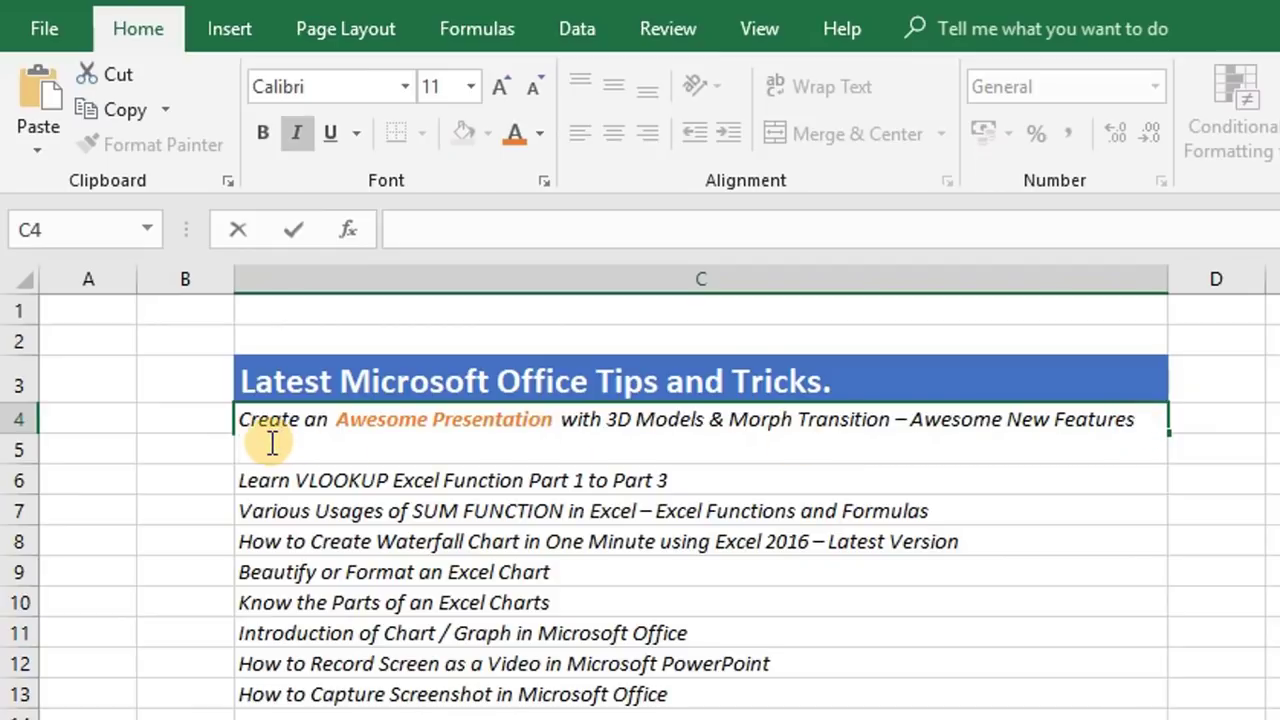
{"action": "key", "text": "ctrl+v"}
{"action": "key", "text": "Return"}
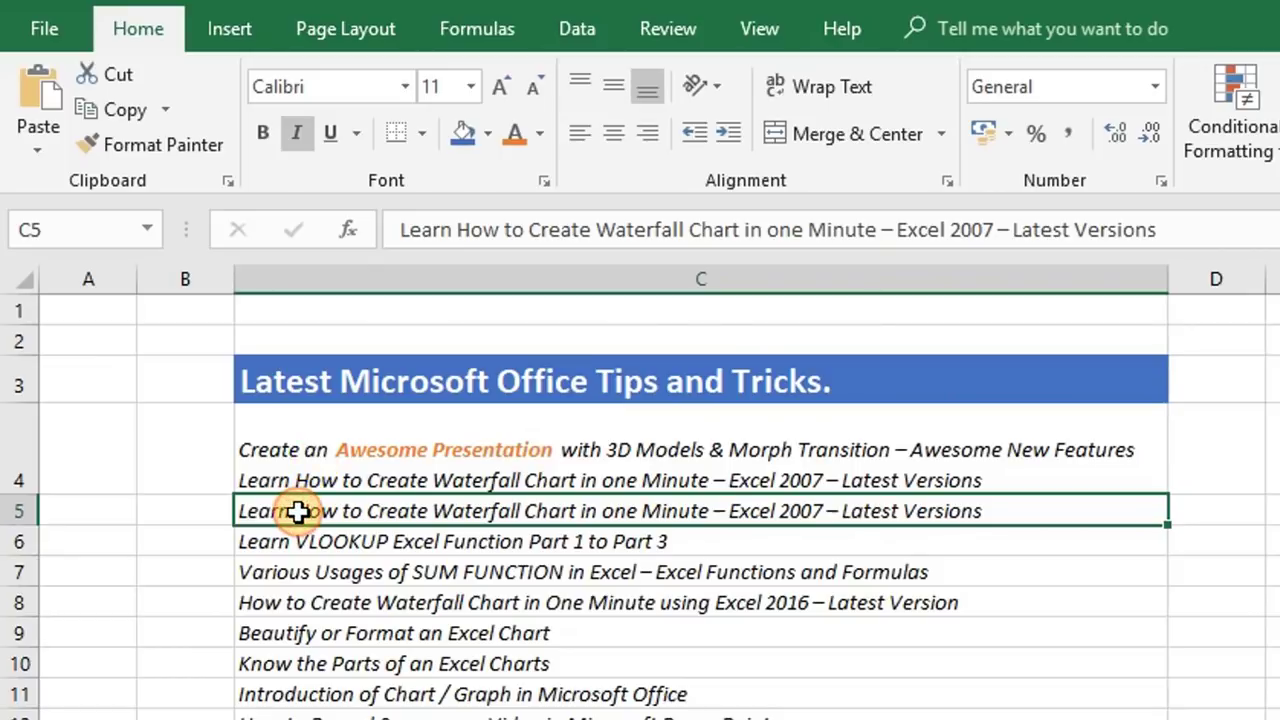
Step: Clear C5 and move C6's VLOOKUP title onto a third line in C4
{"action": "key", "text": "Delete"}
{"action": "key", "text": "Down"}
{"action": "key", "text": "F2"}
{"action": "key", "text": "shift+Home"}
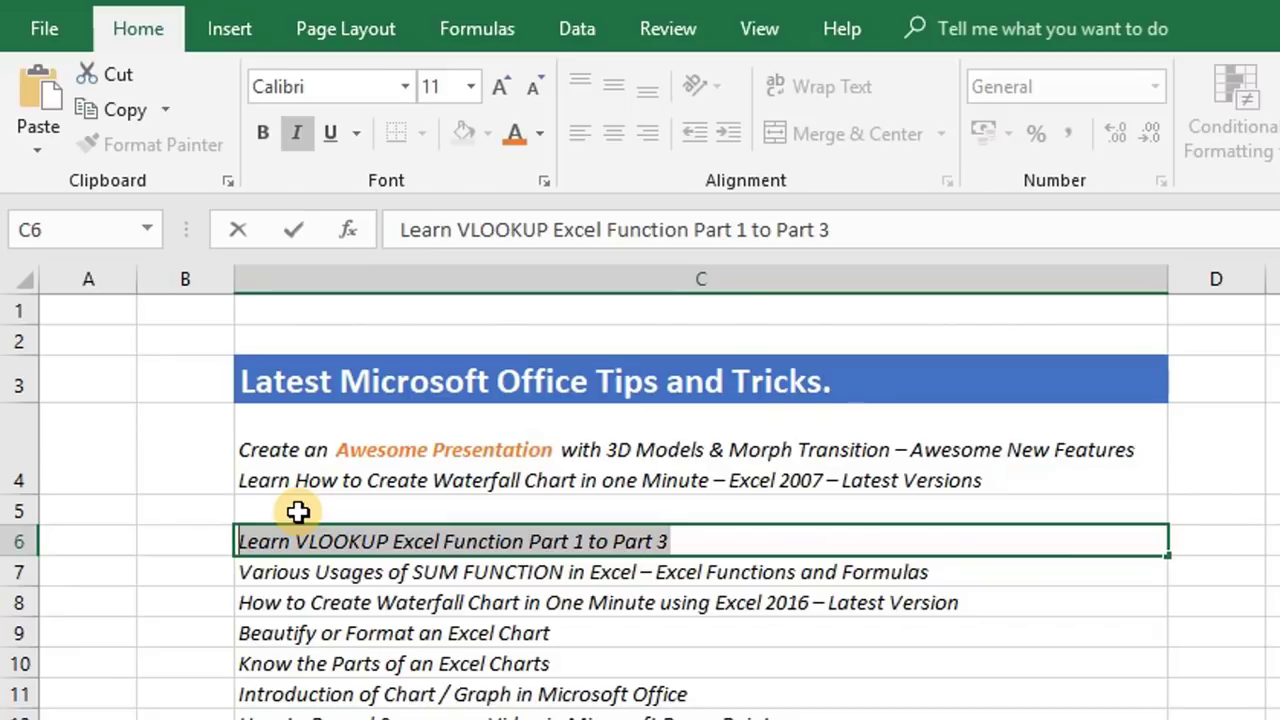
{"action": "key", "text": "ctrl+x"}
{"action": "key", "text": "Return"}
{"action": "key", "text": "Up"}
{"action": "key", "text": "Up"}
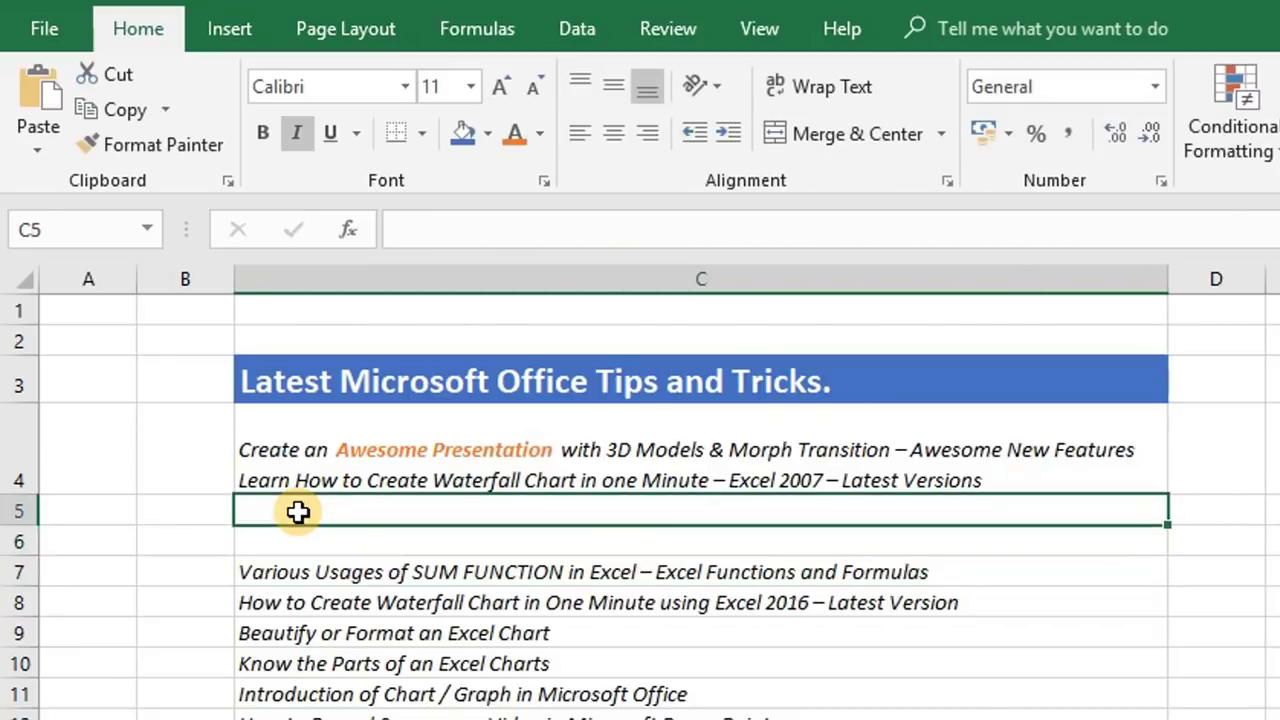
{"action": "key", "text": "Up"}
{"action": "key", "text": "F2"}
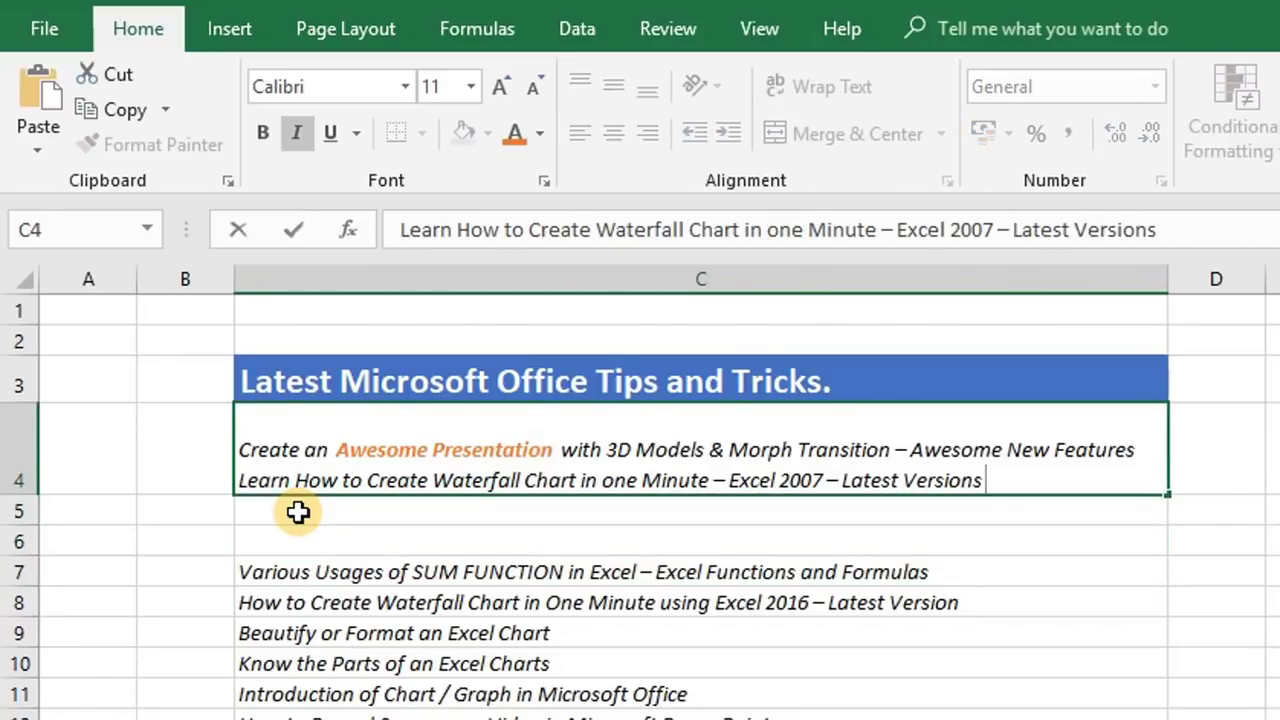
{"action": "key", "text": "alt+Return"}
{"action": "key", "text": "ctrl+v"}
{"action": "key", "text": "Return"}
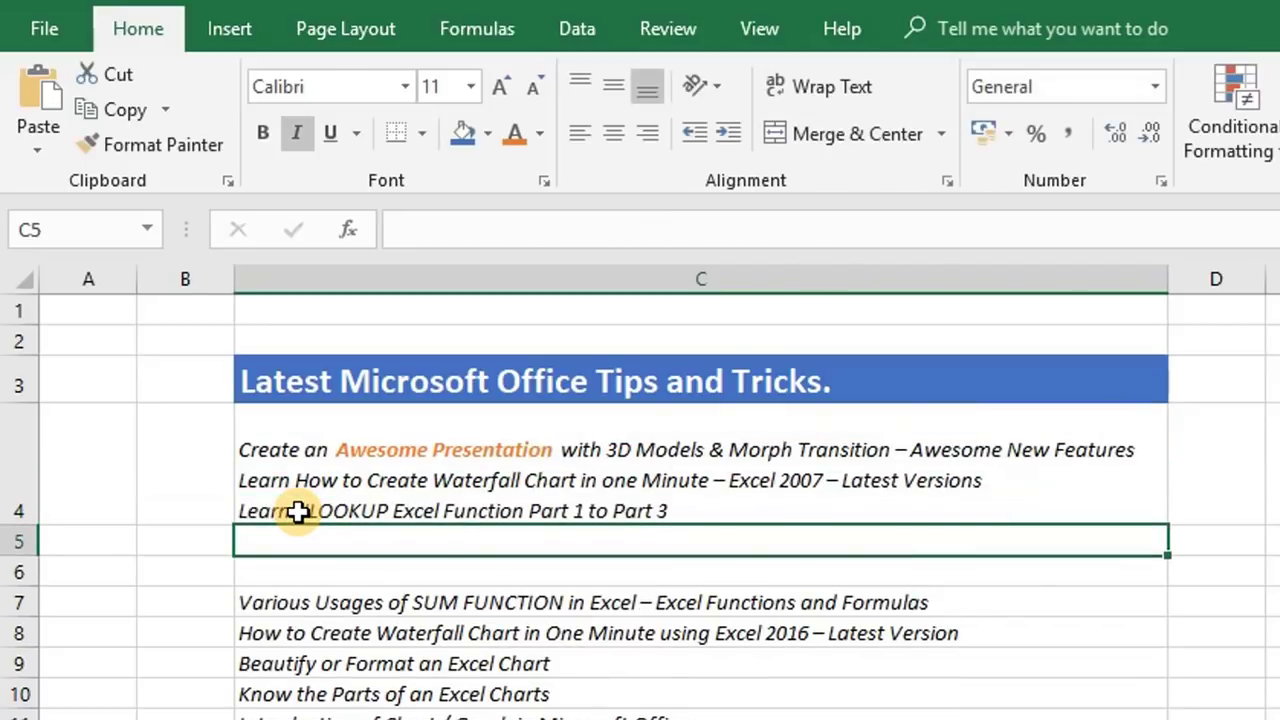
Step: Add the SUM FUNCTION title from C7 as a fourth line in C4, then select C7:C13
{"action": "key", "text": "Down"}
{"action": "key", "text": "Down"}
{"action": "key", "text": "F2"}
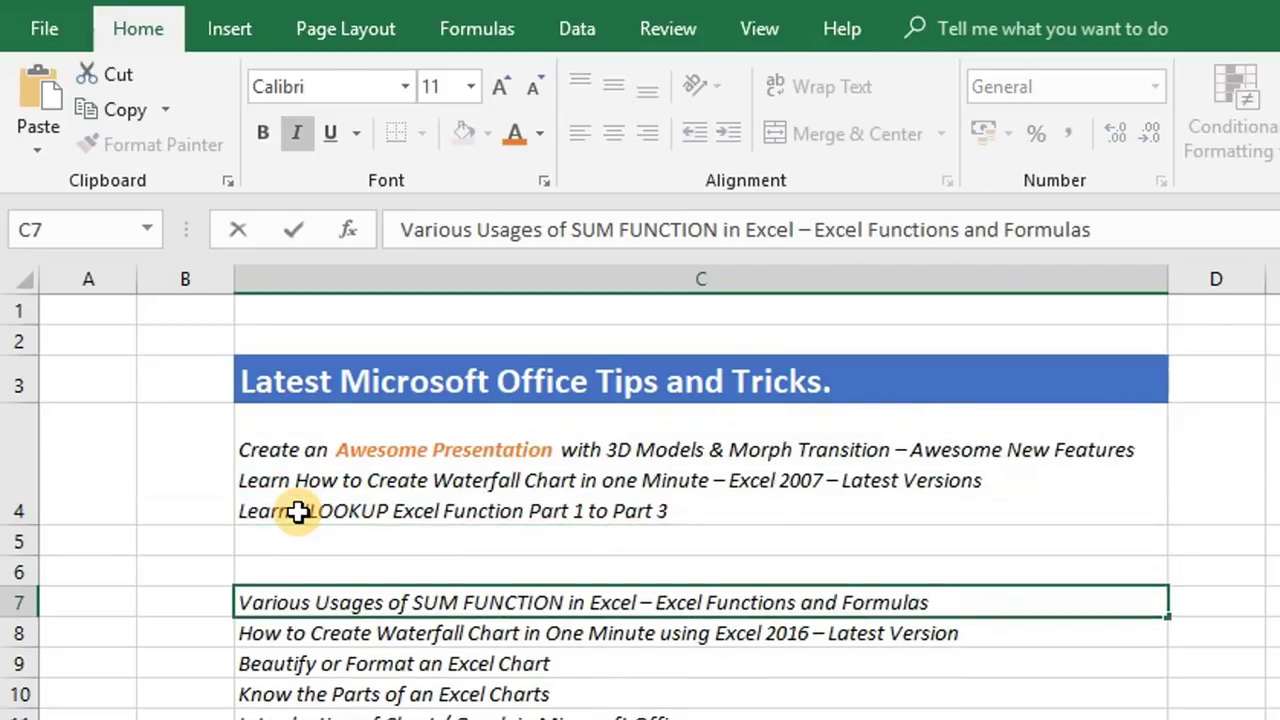
{"action": "key", "text": "shift+Home"}
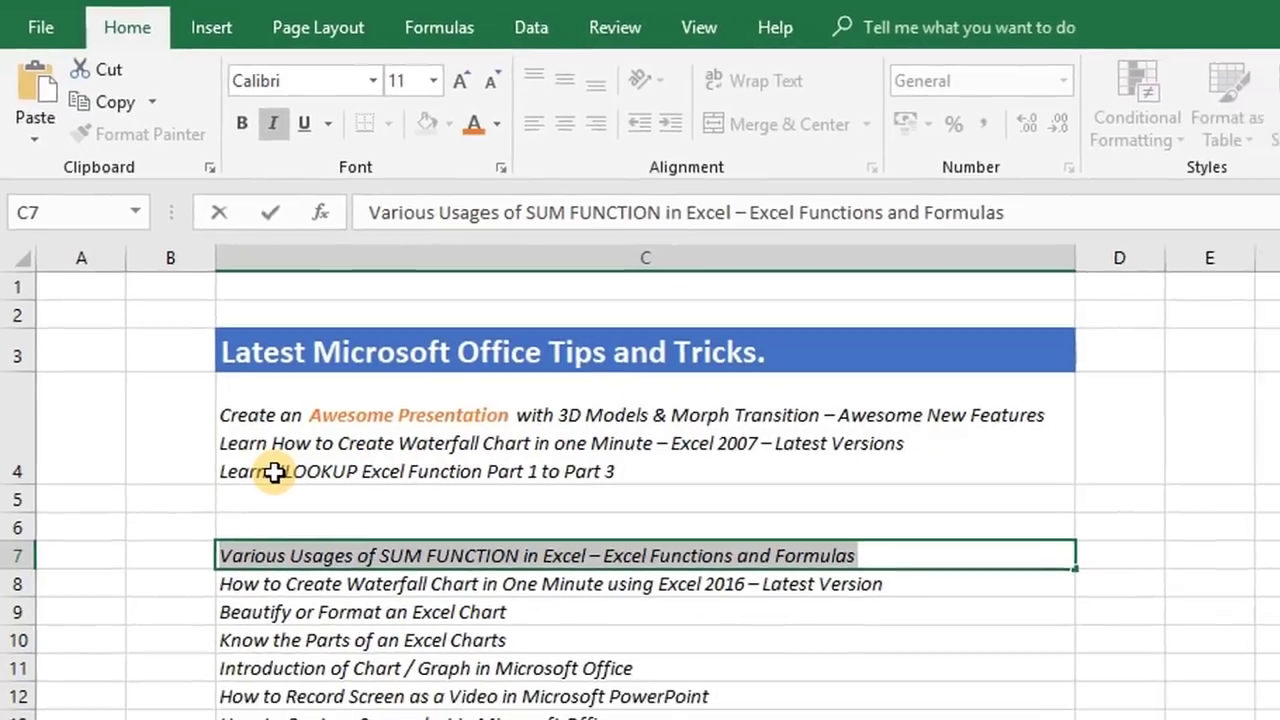
{"action": "left_click", "coordinate": [298, 511]}
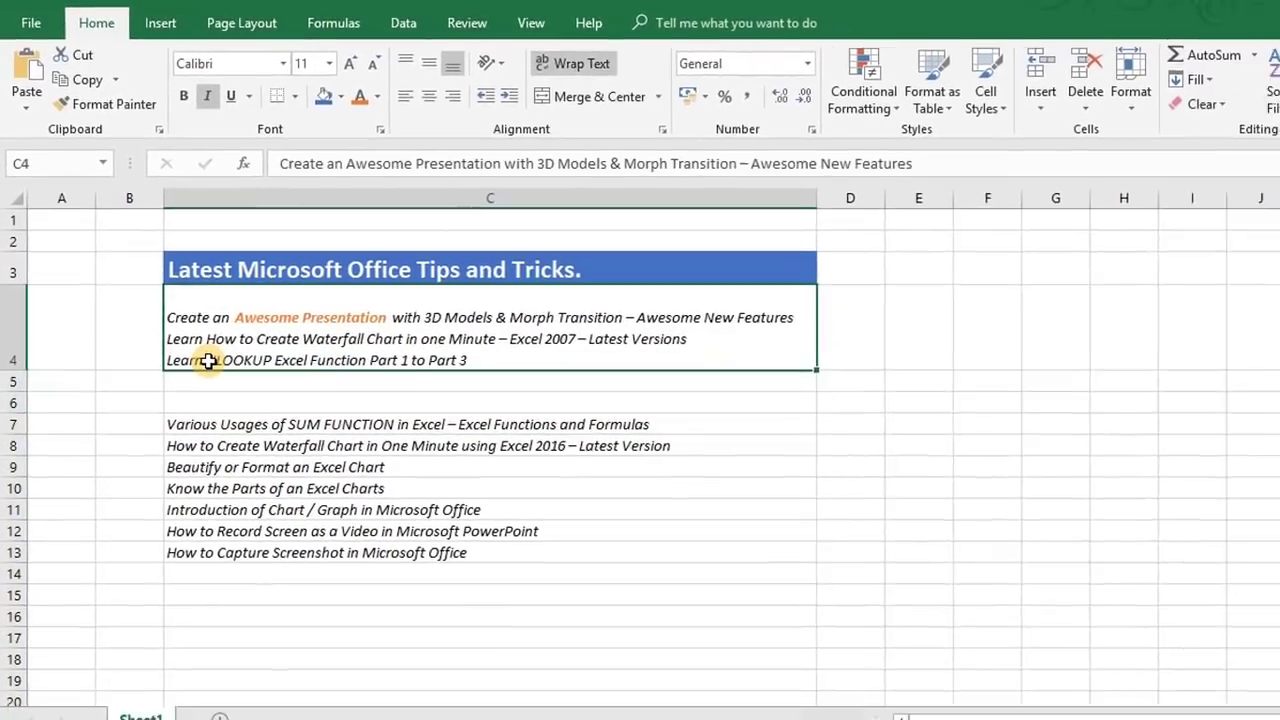
{"action": "key", "text": "F2"}
{"action": "key", "text": "alt+Return"}
{"action": "key", "text": "ctrl+v"}
{"action": "key", "text": "Return"}
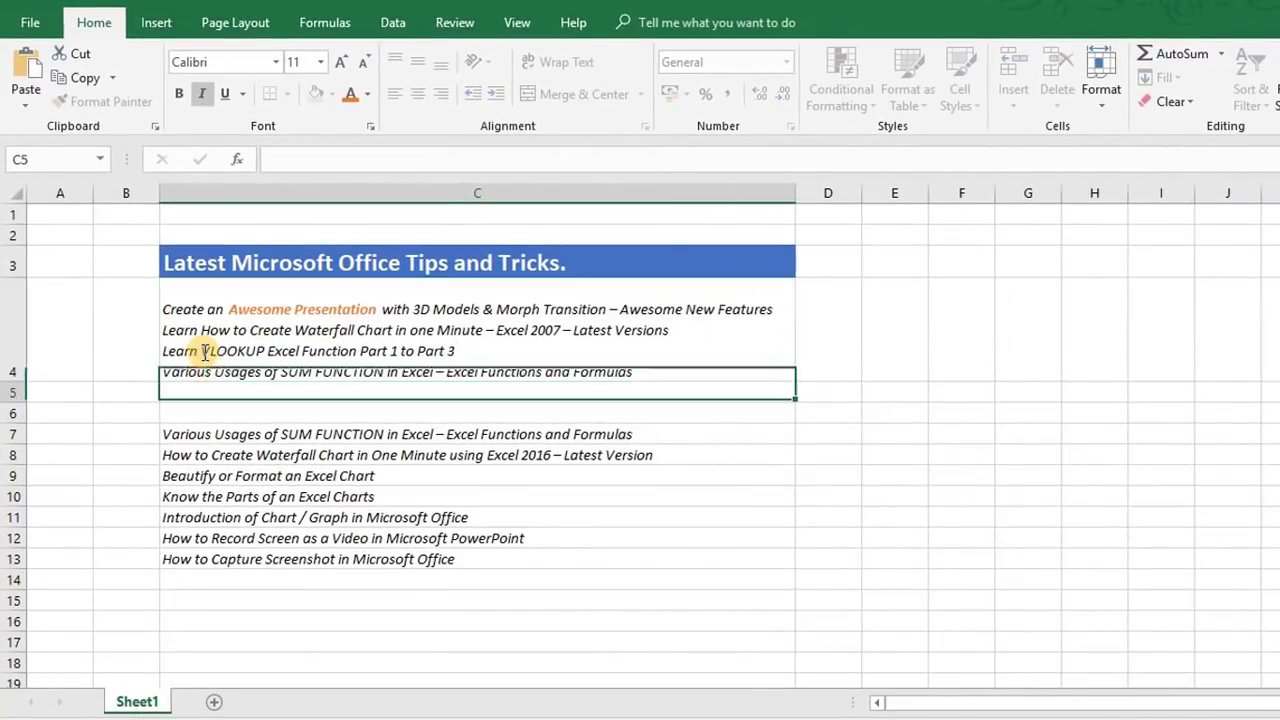
{"action": "key", "text": "Down"}
{"action": "key", "text": "Down"}
{"action": "key", "text": "ctrl+shift+Down"}
Step: Copy the titles in C7:C13 and launch Notepad from the Run box
{"action": "key", "text": "ctrl+c"}
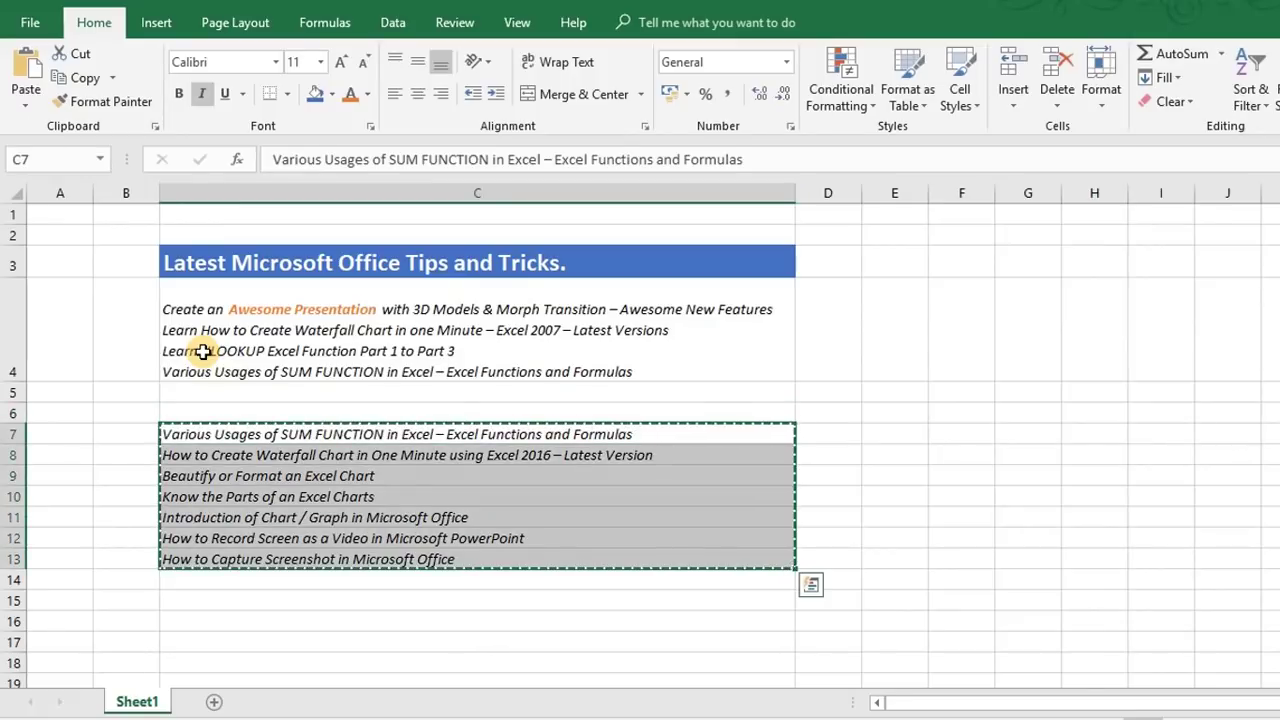
{"action": "key", "text": "super+r"}
{"action": "type", "text": "winwor"}
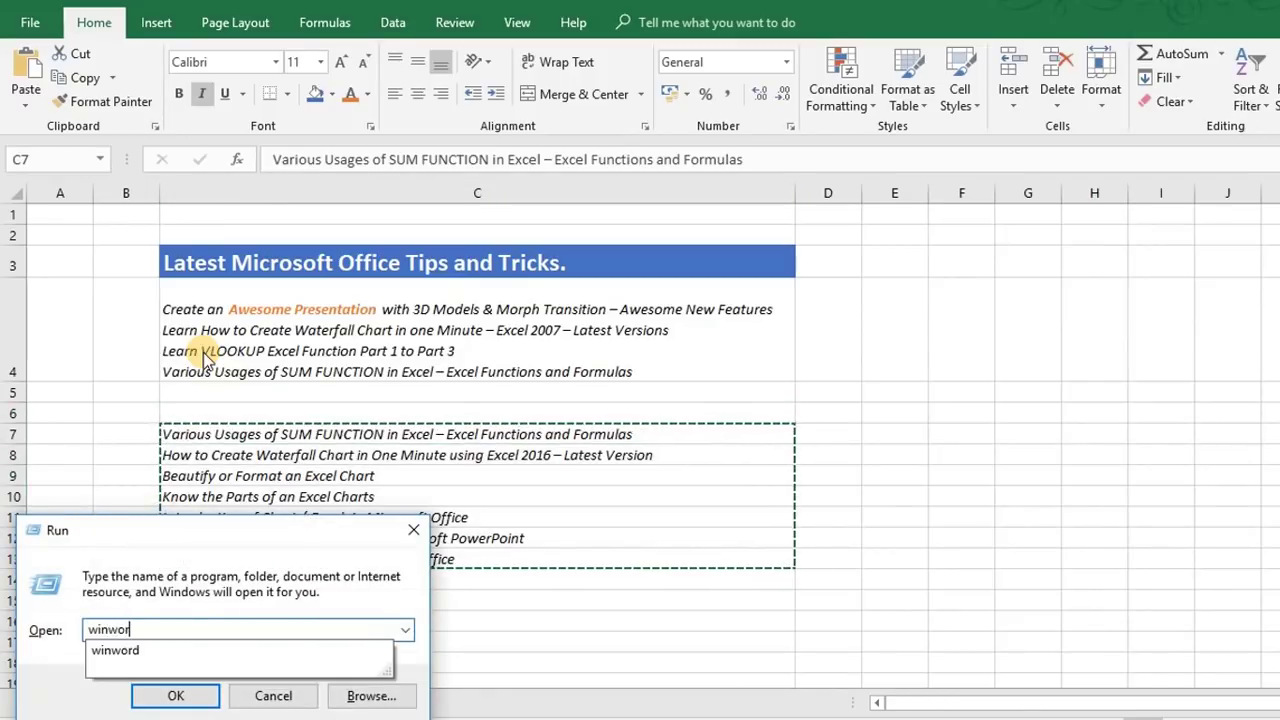
{"action": "type", "text": "d"}
{"action": "key", "text": "Return"}
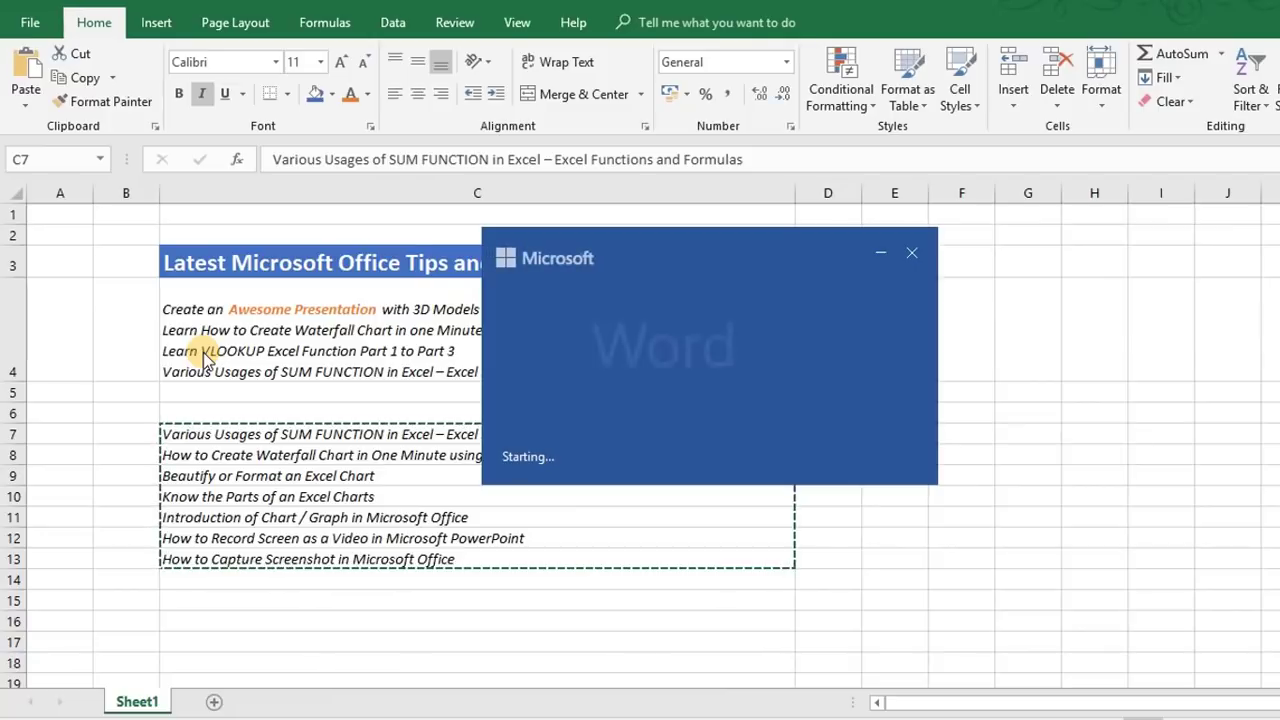
{"action": "key", "text": "super+r"}
{"action": "type", "text": "o"}
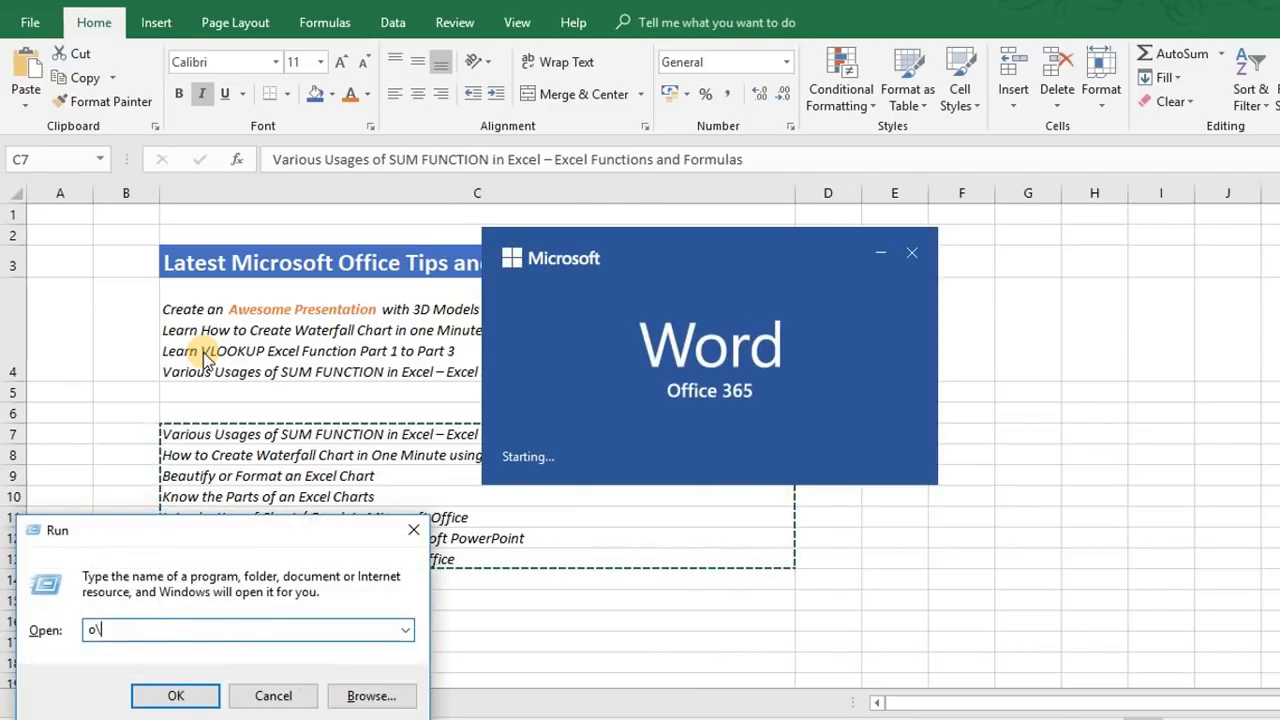
{"action": "key", "text": "BackSpace"}
{"action": "type", "text": "notepad"}
{"action": "key", "text": "Down"}
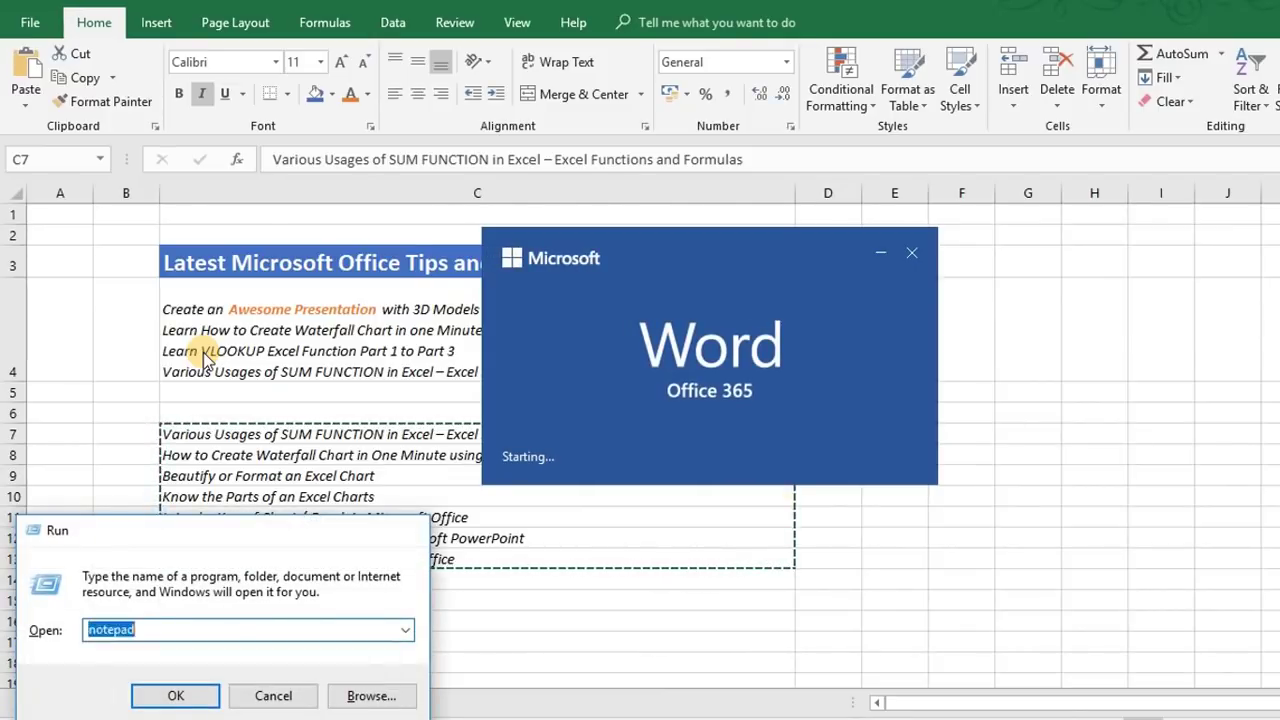
{"action": "key", "text": "Return"}
Step: Convert the titles to plain text in Notepad and paste them back over C7:C13
{"action": "key", "text": "ctrl+v"}
{"action": "key", "text": "ctrl+a"}
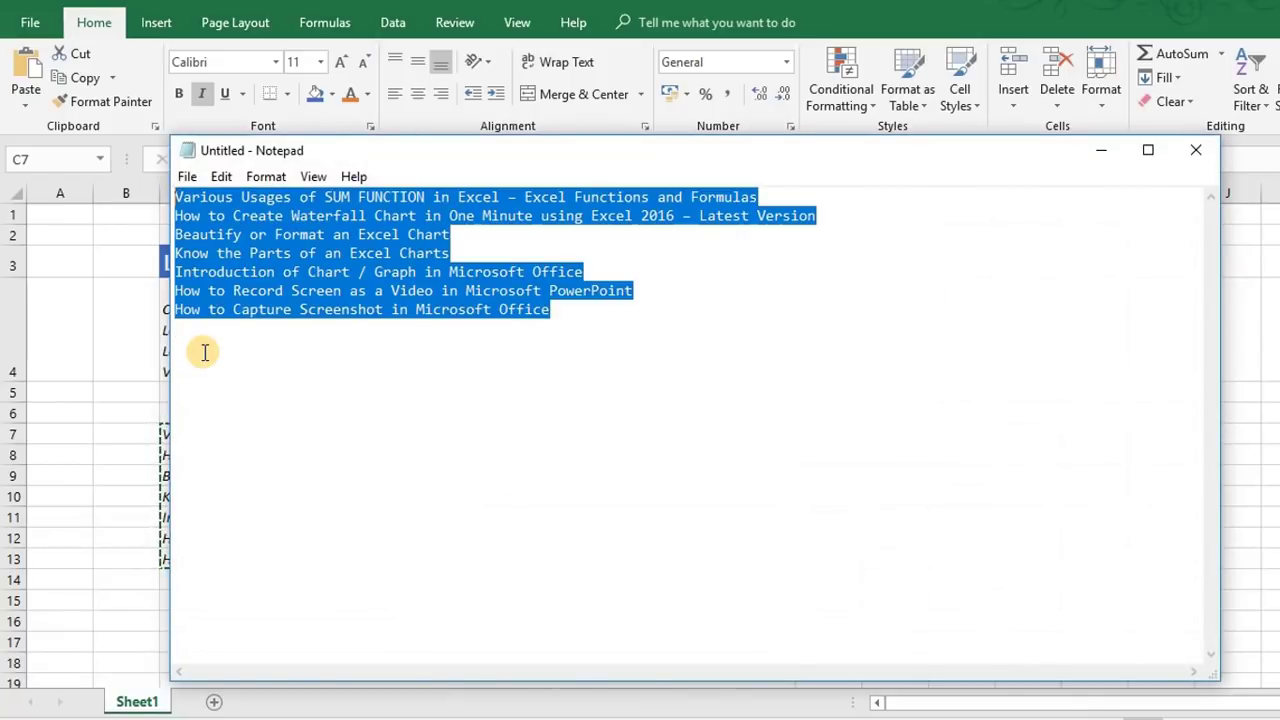
{"action": "key", "text": "ctrl+c"}
{"action": "key", "text": "alt+Tab"}
{"action": "key", "text": "ctrl+v"}
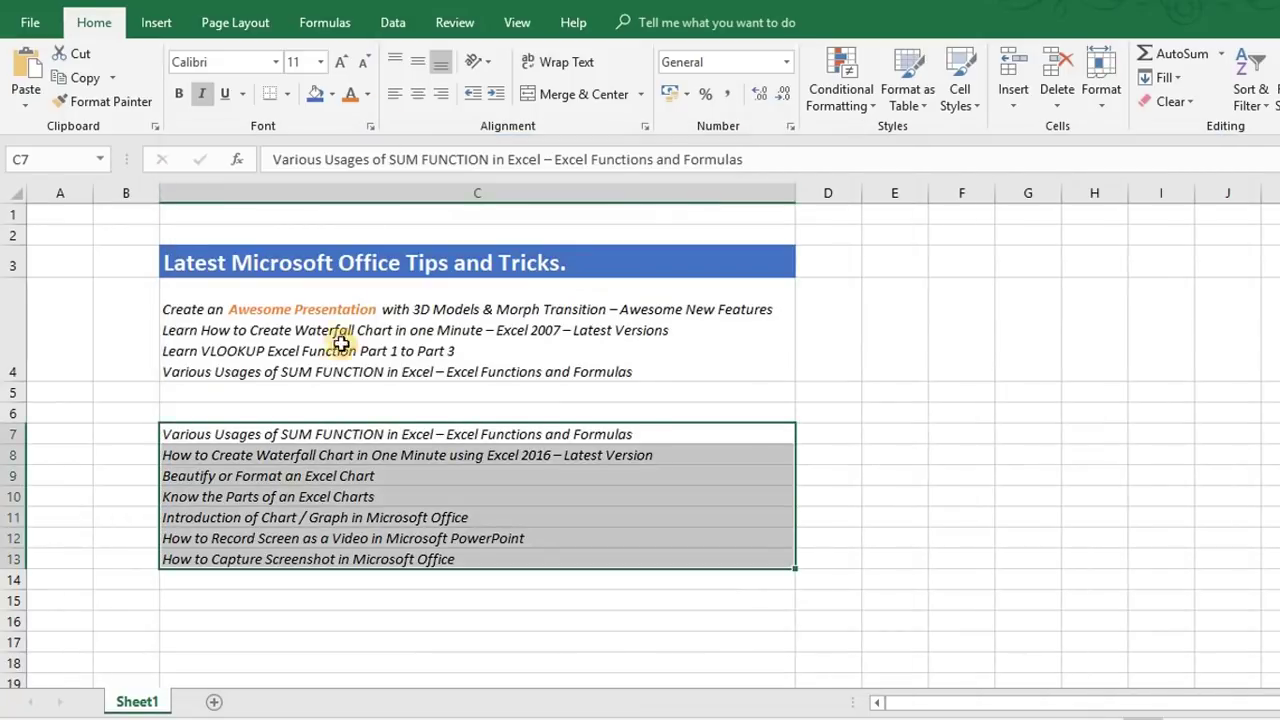
{"action": "left_click", "coordinate": [348, 354]}
Step: Append the seven pasted tip titles as new lines in C4, then empty C7:C13
{"action": "key", "text": "F2"}
{"action": "key", "text": "alt+Return"}
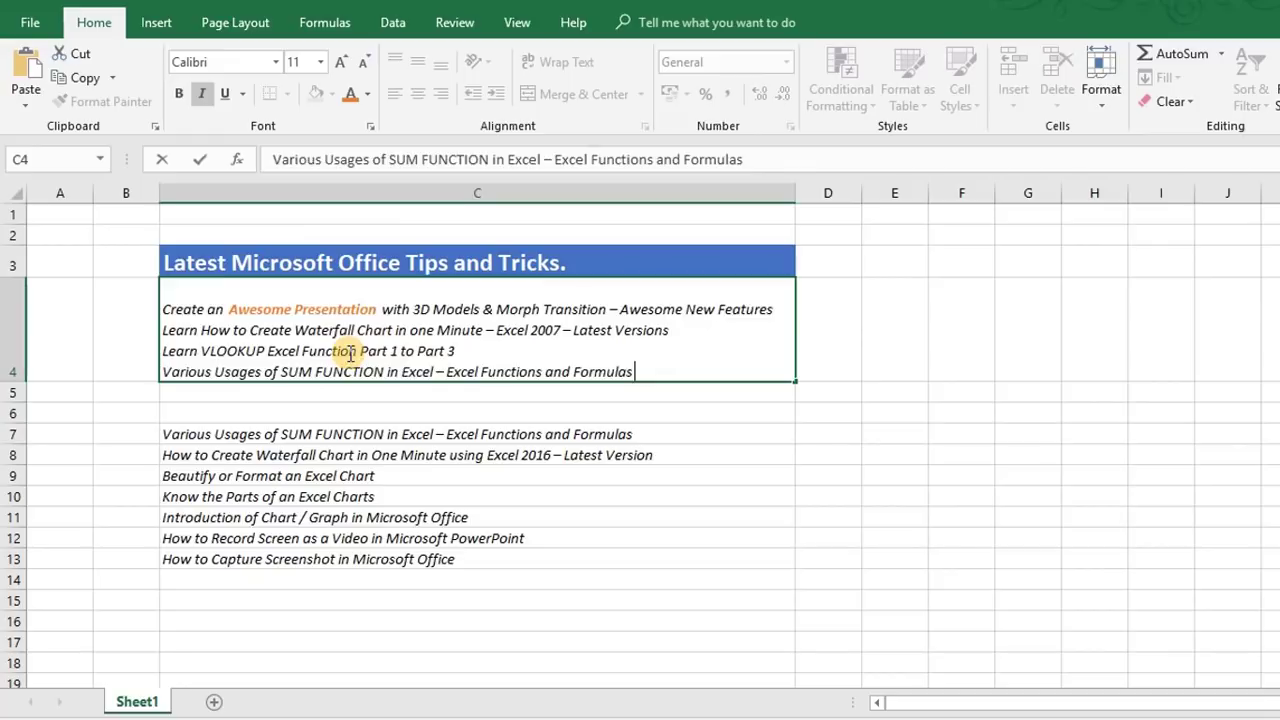
{"action": "key", "text": "ctrl+v"}
{"action": "key", "text": "Return"}
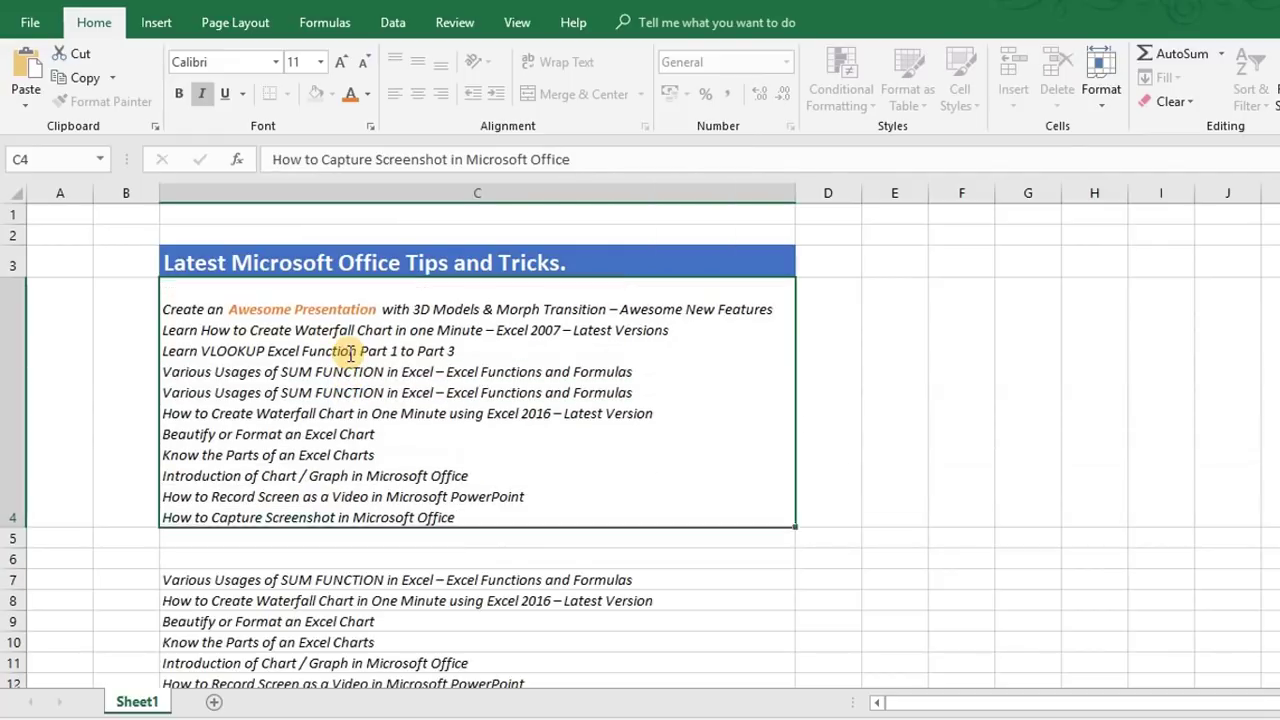
{"action": "key", "text": "Down"}
{"action": "key", "text": "Down"}
{"action": "key", "text": "shift+Down"}
{"action": "key", "text": "shift+Down"}
{"action": "key", "text": "shift+Down"}
{"action": "key", "text": "shift+Down"}
{"action": "key", "text": "shift+Down"}
{"action": "key", "text": "shift+Down"}
{"action": "key", "text": "Delete"}
Step: Replace the first character of C4's text with 'C'
{"action": "key", "text": "Up"}
{"action": "key", "text": "Up"}
{"action": "key", "text": "Up"}
{"action": "key", "text": "Up"}
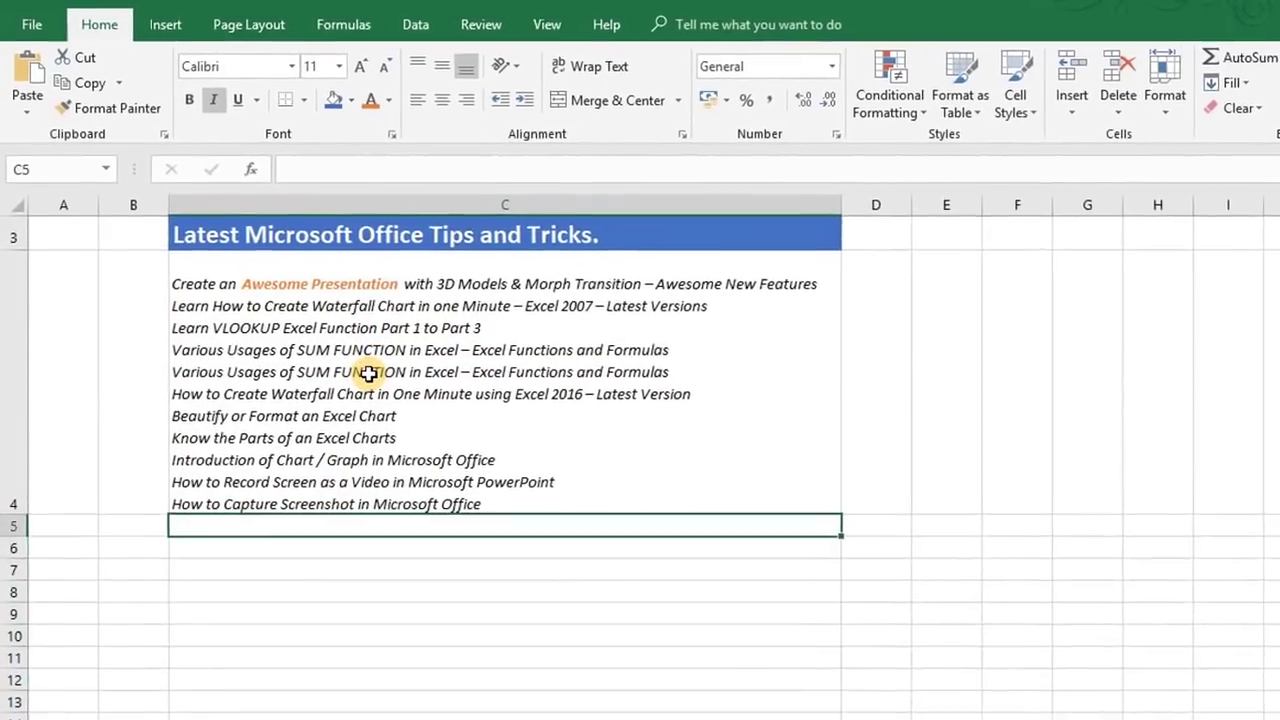
{"action": "key", "text": "Down"}
{"action": "key", "text": "F2"}
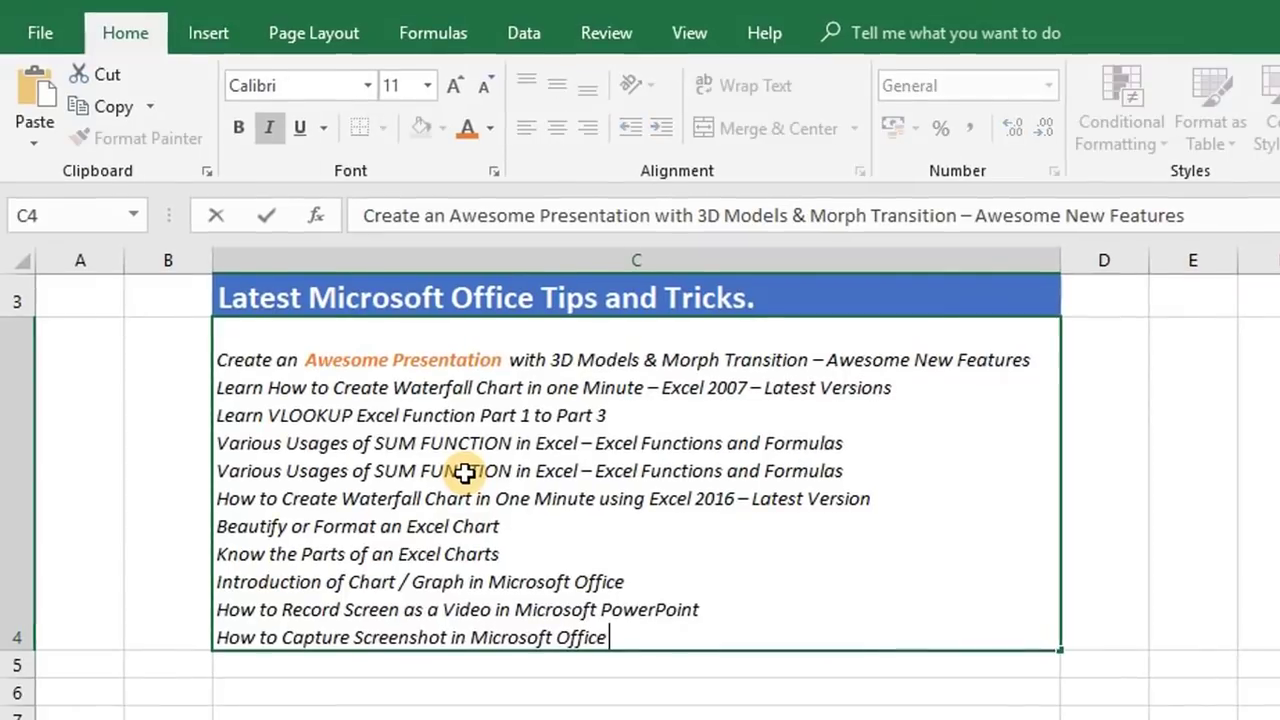
{"action": "key", "text": "ctrl+Home"}
{"action": "key", "text": "Delete"}
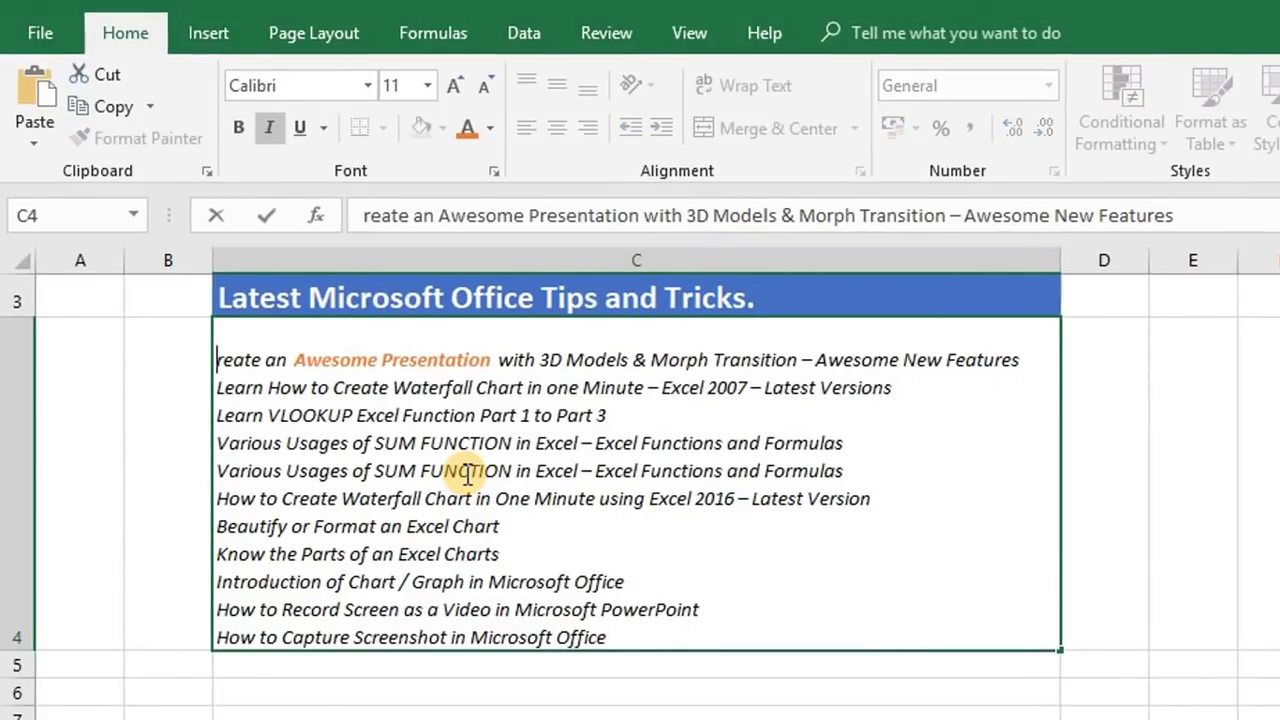
{"action": "type", "text": "C"}
{"action": "key", "text": "Return"}
{"action": "key", "text": "Up"}
{"action": "key", "text": "Up"}
{"action": "key", "text": "Up"}
{"action": "key", "text": "Down"}
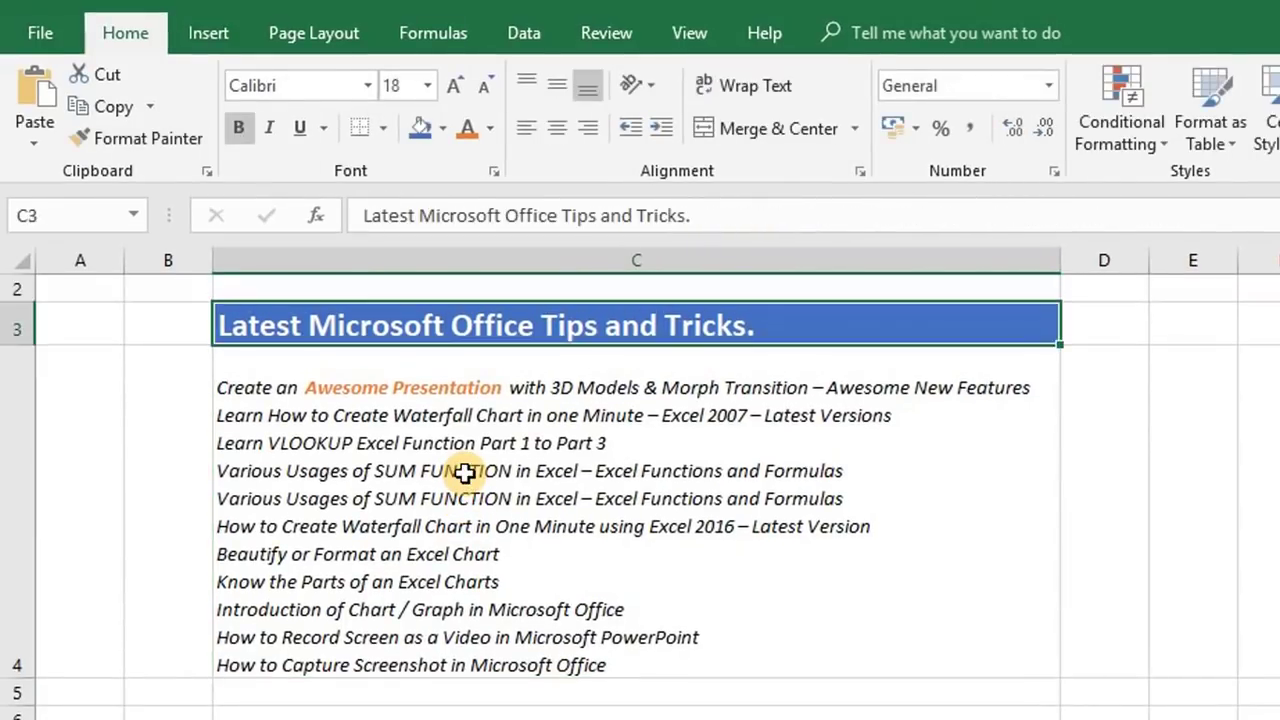
{"action": "key", "text": "Down"}
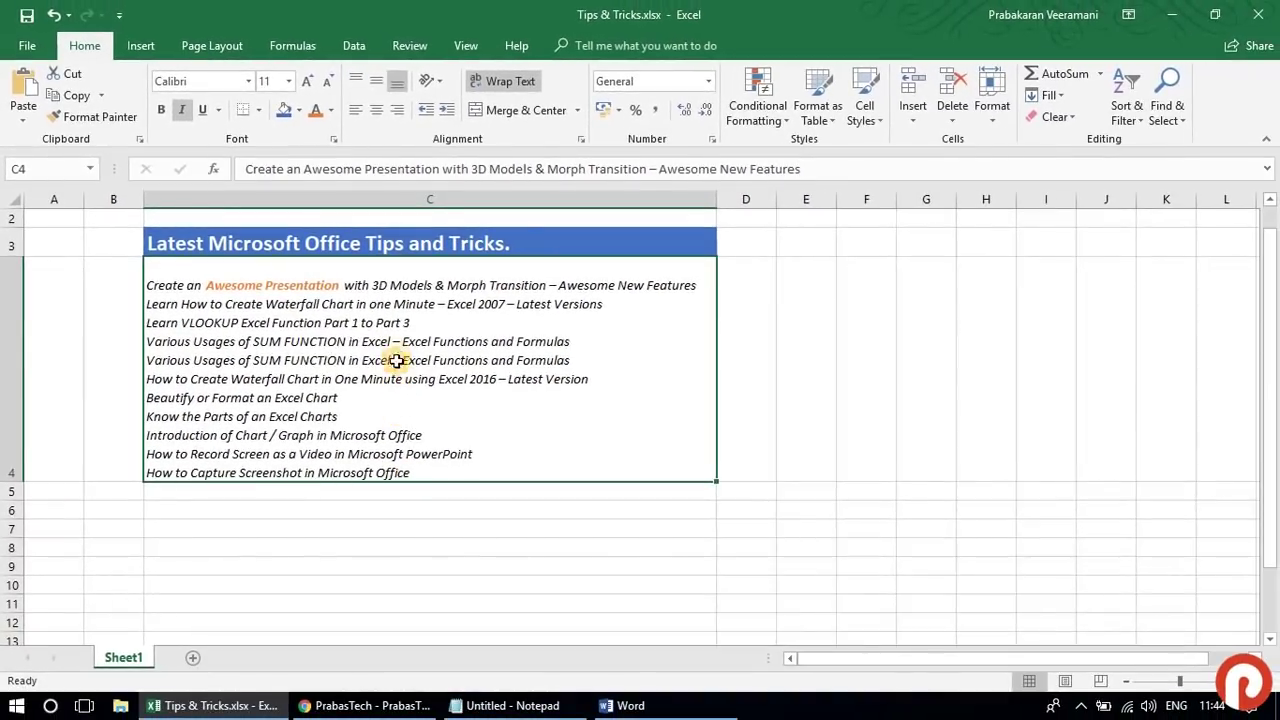
Step: Select all the text in Notepad and return to the spreadsheet
{"action": "left_click", "coordinate": [512, 705]}
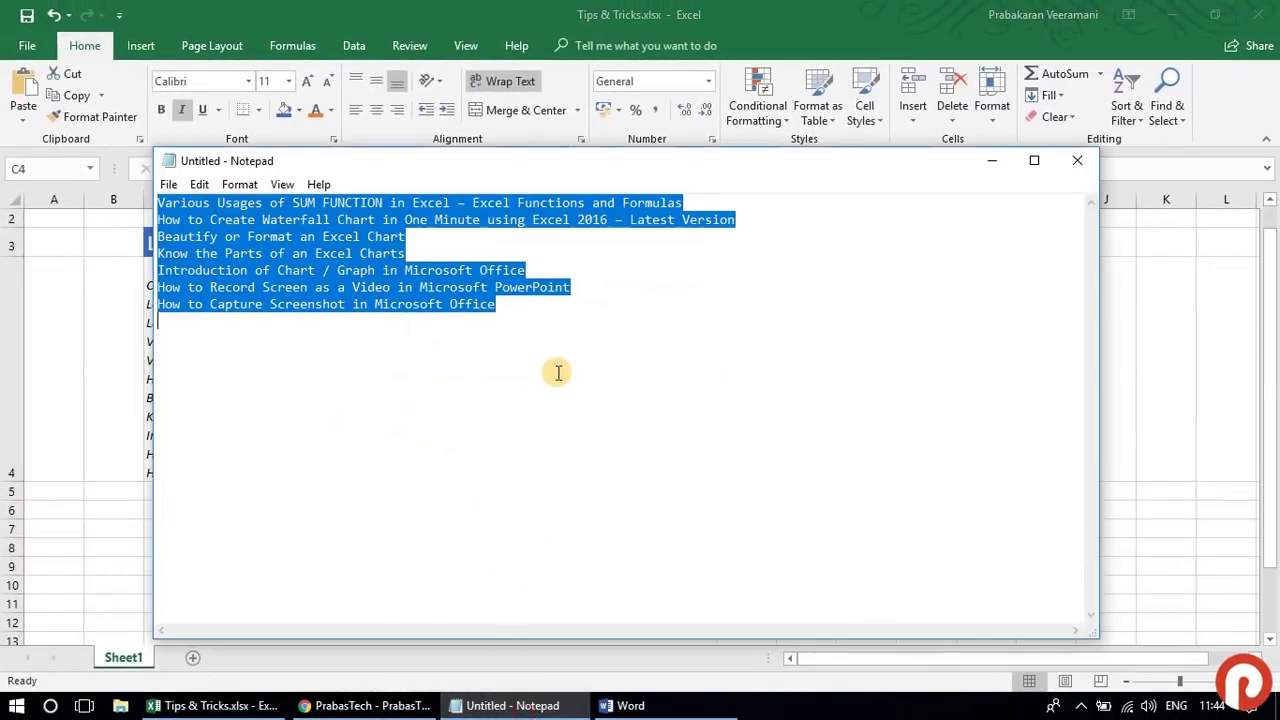
{"action": "left_click_drag", "start_coordinate": [548, 324], "coordinate": [50, 170]}
{"action": "left_click_drag", "start_coordinate": [540, 316], "coordinate": [17, 138]}
{"action": "left_click", "coordinate": [496, 12]}
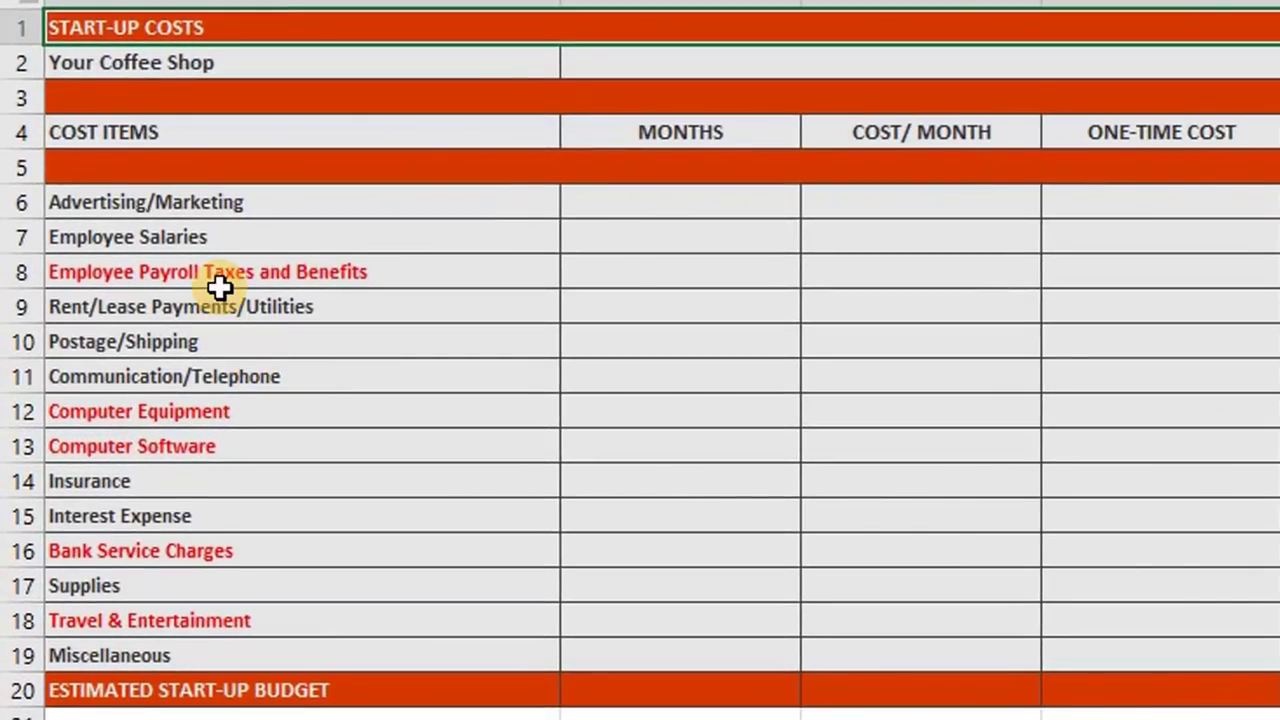
{"action": "left_click", "coordinate": [100, 270]}
{"action": "left_click", "coordinate": [191, 415]}
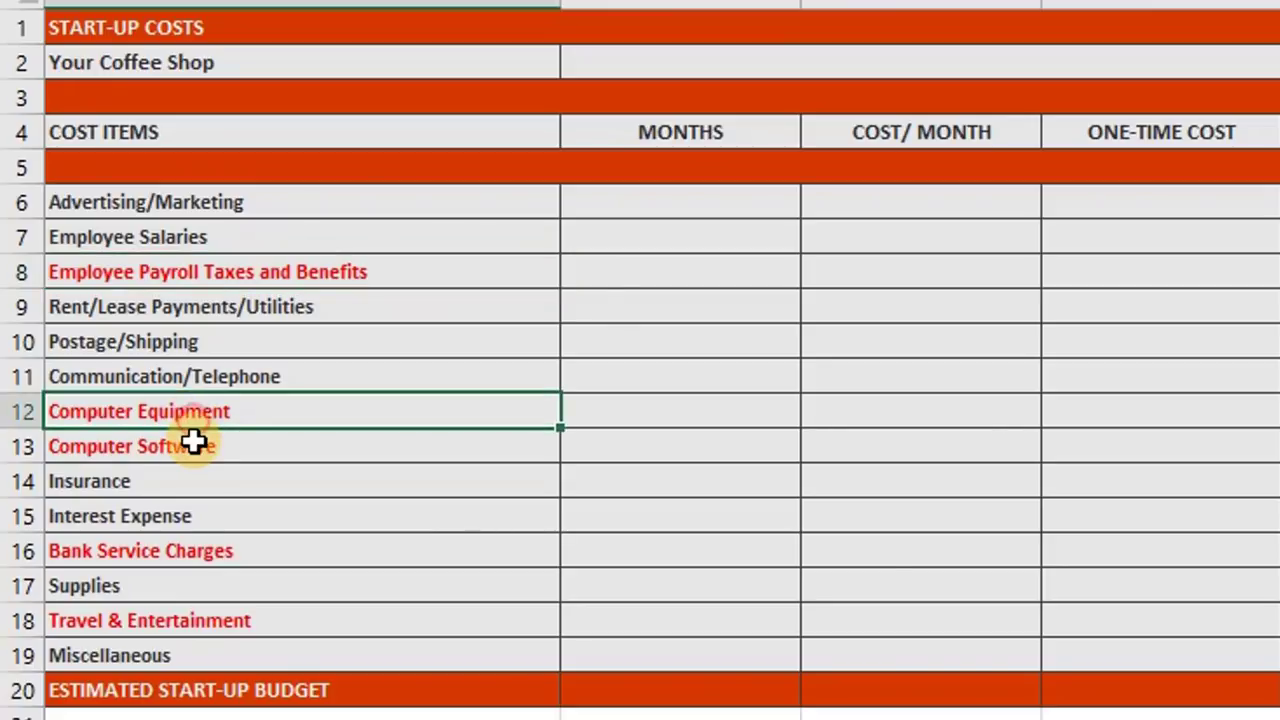
{"action": "left_click", "coordinate": [193, 446]}
{"action": "left_click", "coordinate": [215, 555]}
{"action": "left_click", "coordinate": [217, 622]}
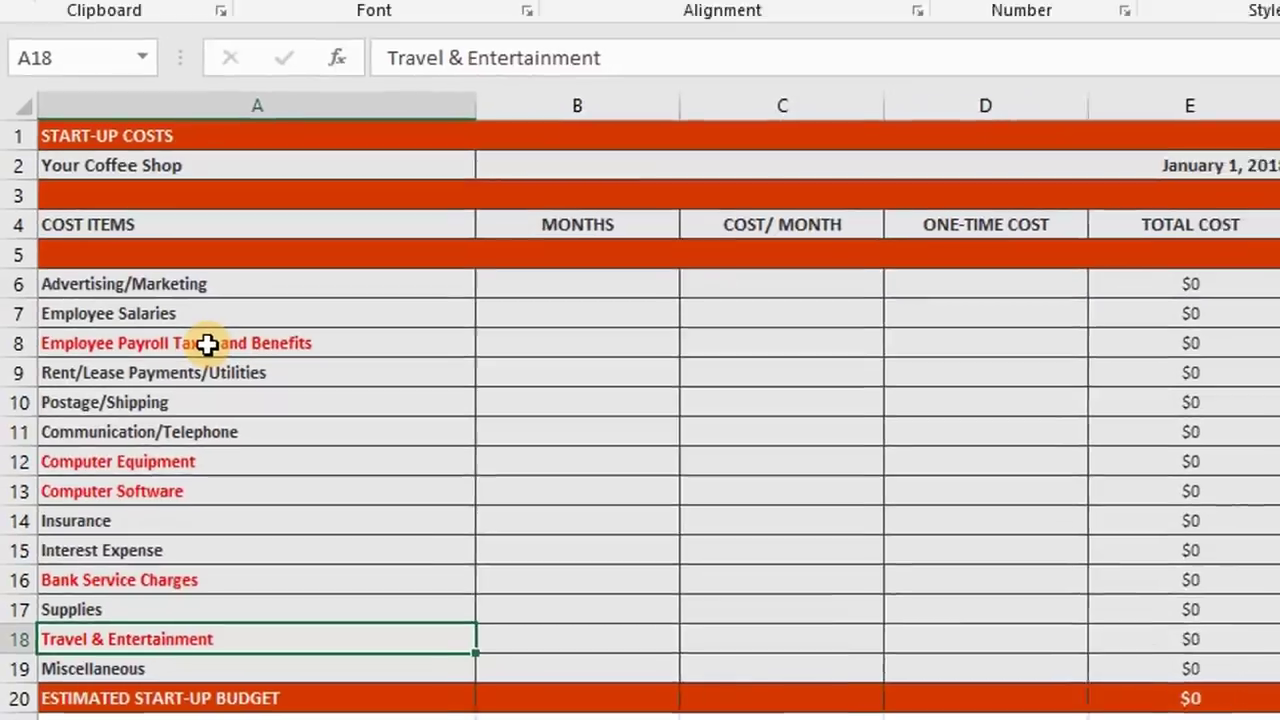
{"action": "left_click", "coordinate": [246, 283]}
{"action": "left_click", "coordinate": [379, 142]}
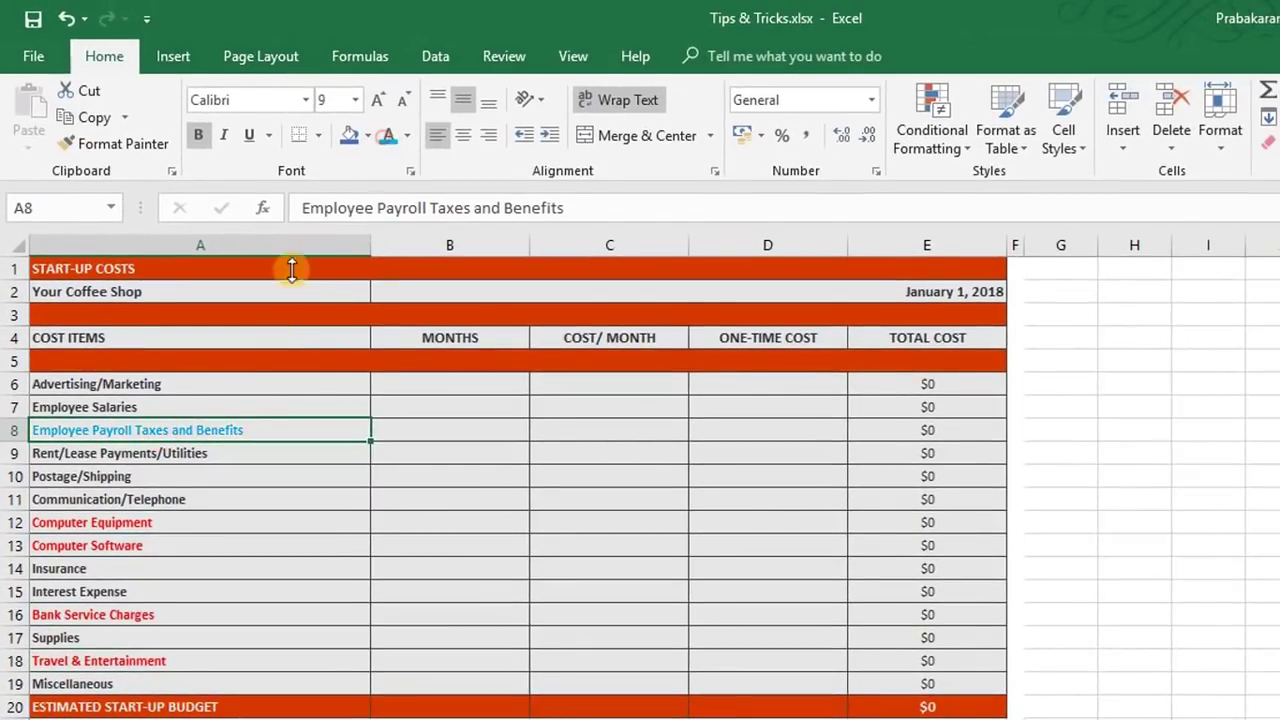
{"action": "left_click", "coordinate": [197, 521]}
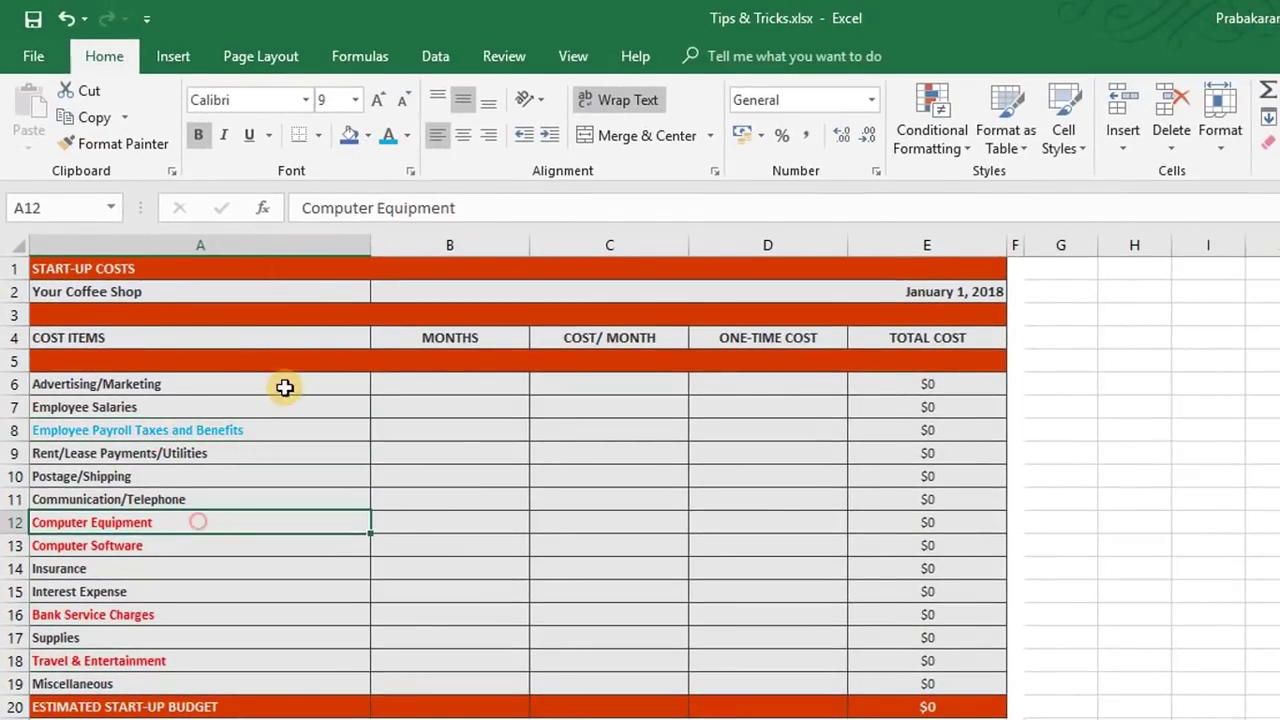
{"action": "left_click", "coordinate": [387, 134]}
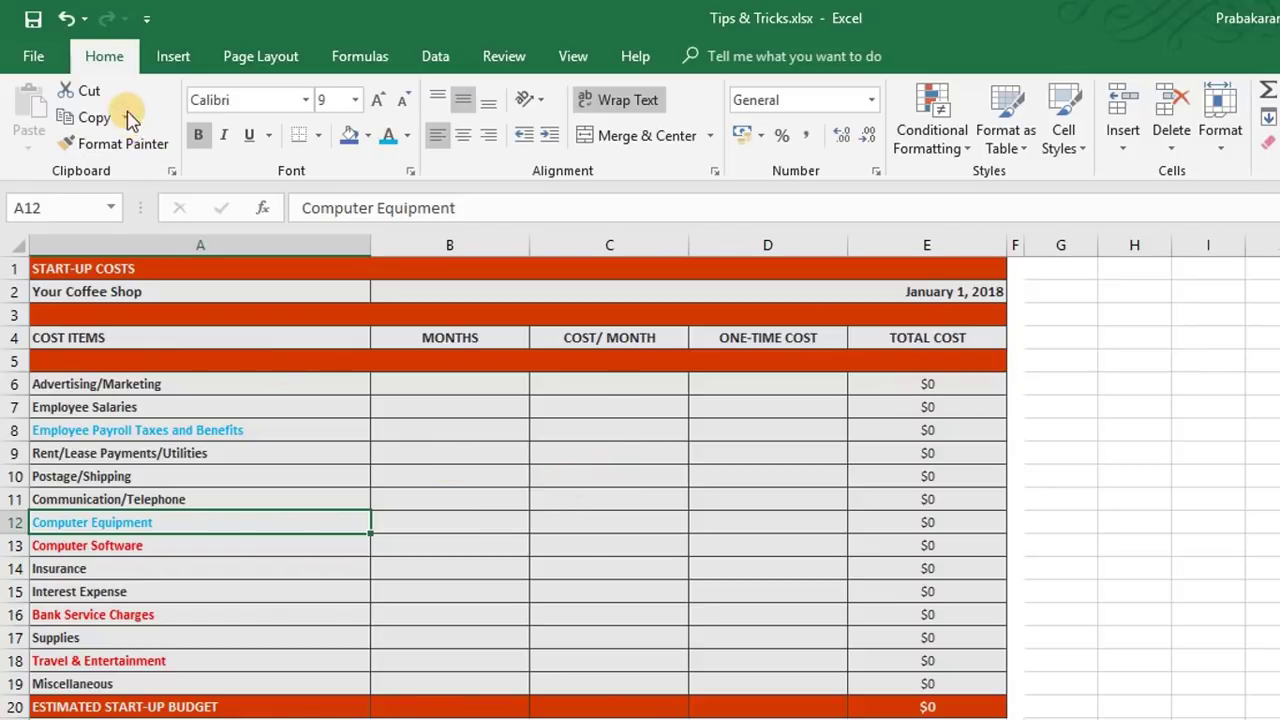
{"action": "left_click", "coordinate": [66, 18]}
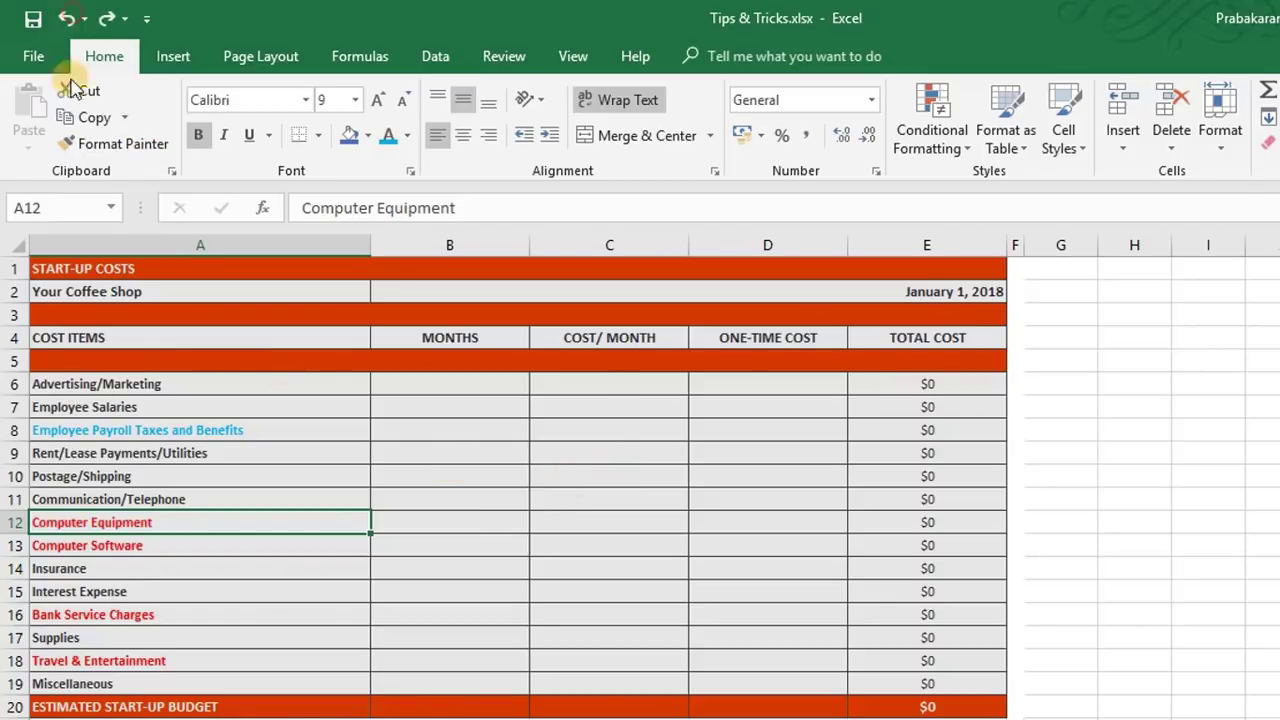
{"action": "left_click", "coordinate": [66, 18]}
{"action": "left_click", "coordinate": [186, 384]}
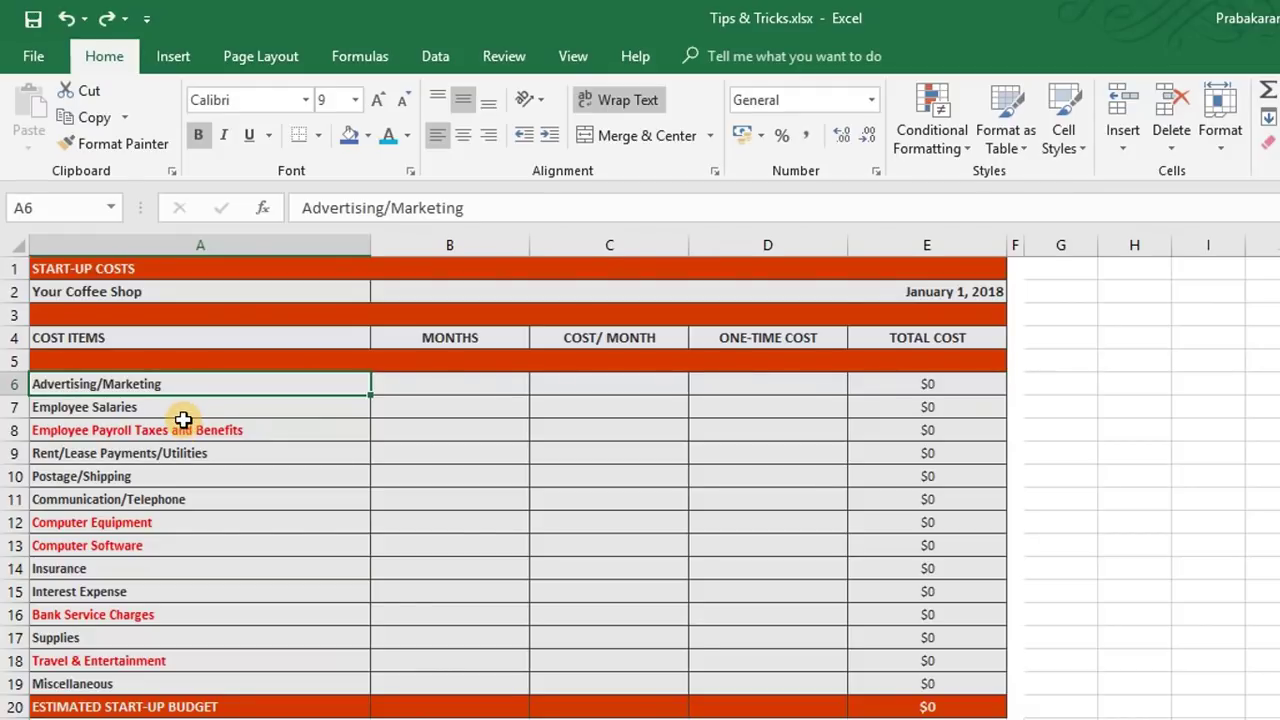
{"action": "left_click", "coordinate": [179, 423]}
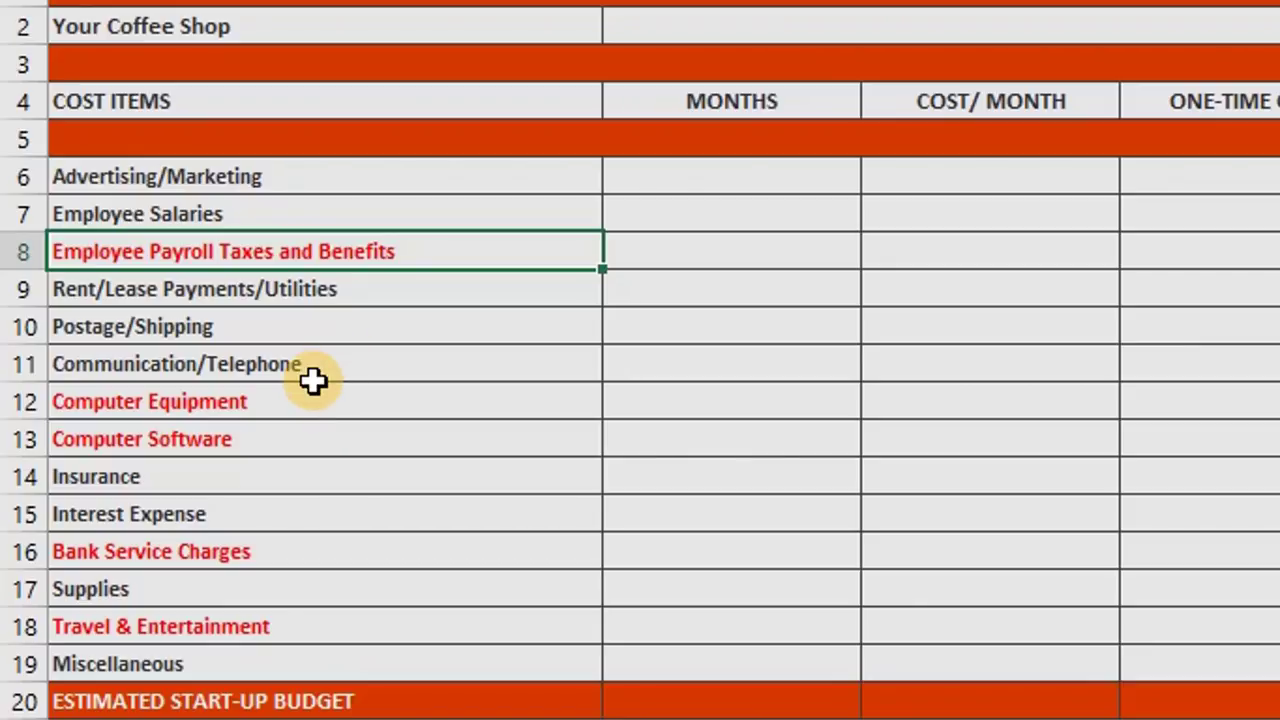
Step: Add Computer Equipment, Computer Software, Bank Service Charges and Travel & Entertainment to the selection and colour them blue
{"action": "left_click", "coordinate": [308, 398], "text": "ctrl"}
{"action": "left_click", "coordinate": [312, 446], "text": "ctrl"}
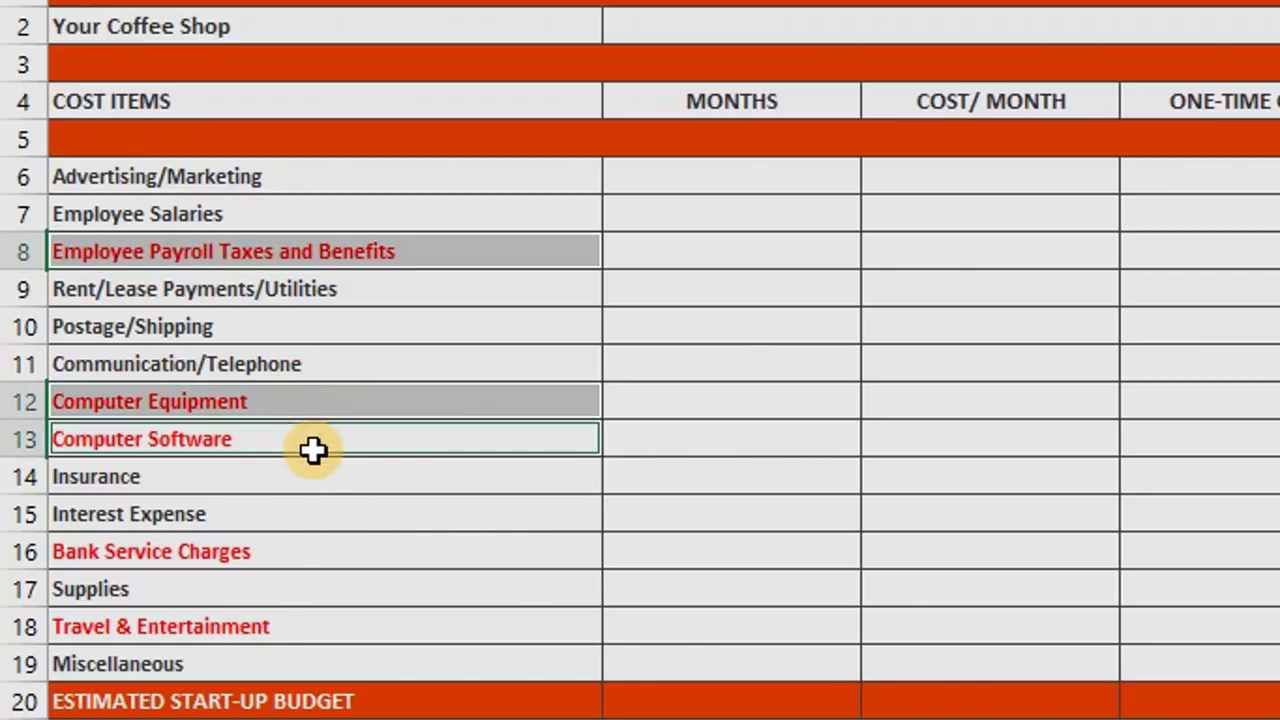
{"action": "left_click", "coordinate": [308, 545], "text": "ctrl"}
{"action": "left_click", "coordinate": [307, 628], "text": "ctrl"}
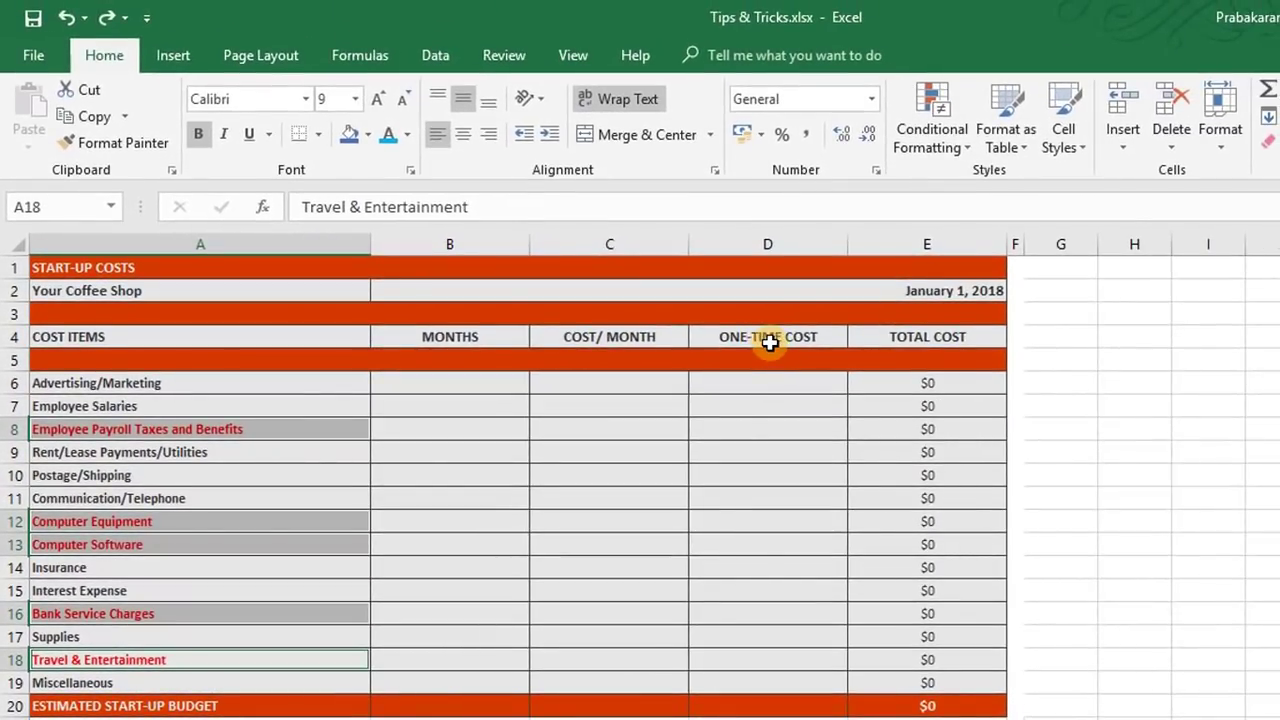
{"action": "left_click", "coordinate": [388, 137]}
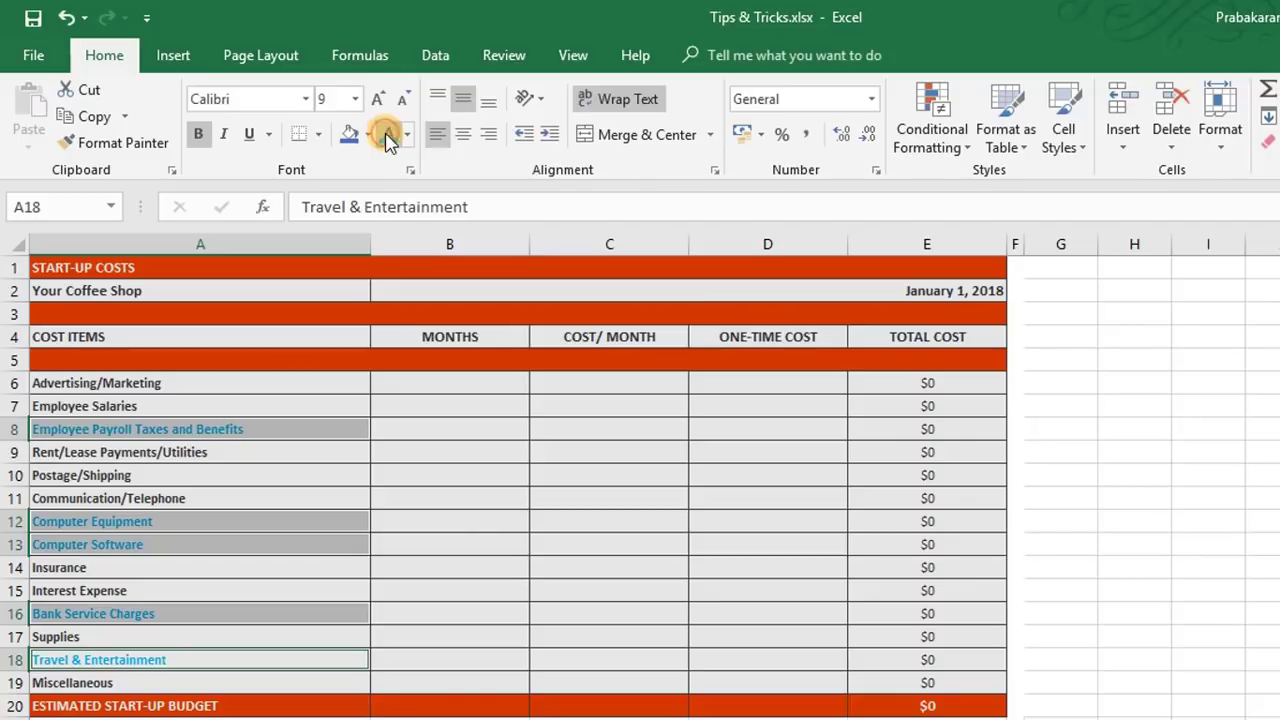
Step: Make the five cost labels italic, then test deleting them and undo to restore
{"action": "left_click", "coordinate": [199, 136]}
{"action": "left_click", "coordinate": [199, 136]}
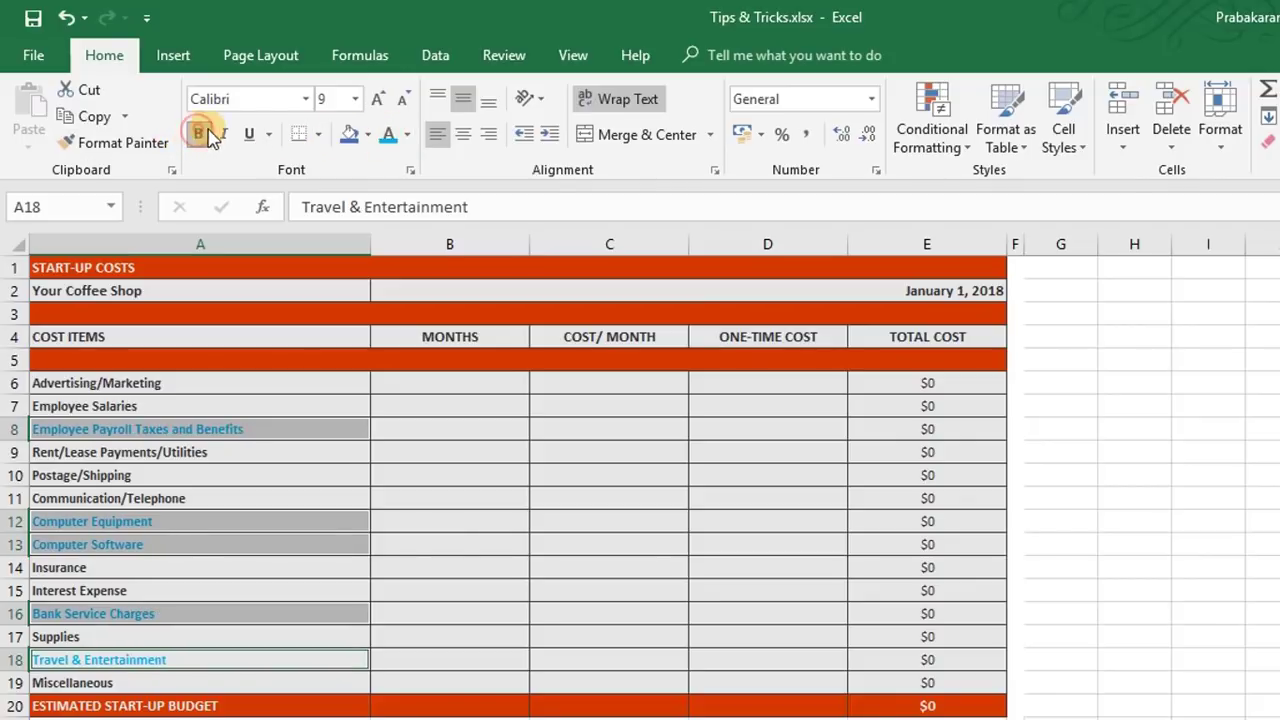
{"action": "left_click", "coordinate": [223, 134]}
{"action": "key", "text": "Delete"}
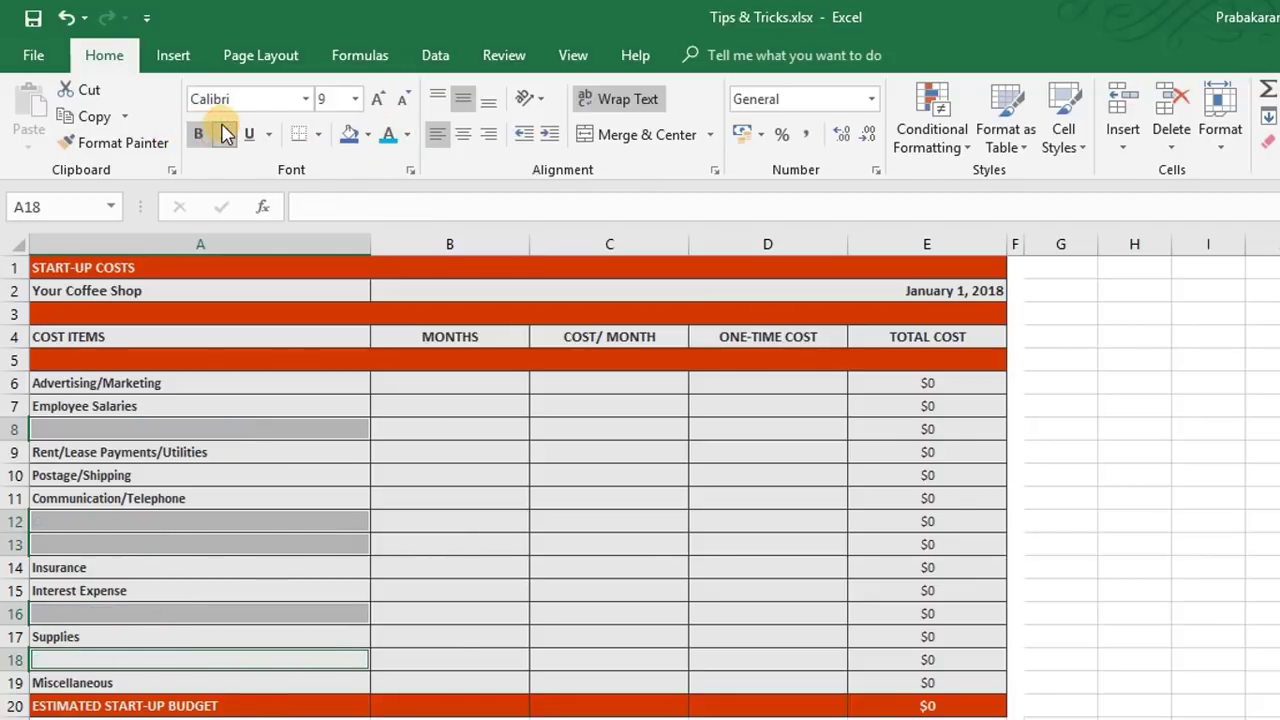
{"action": "left_click", "coordinate": [62, 15]}
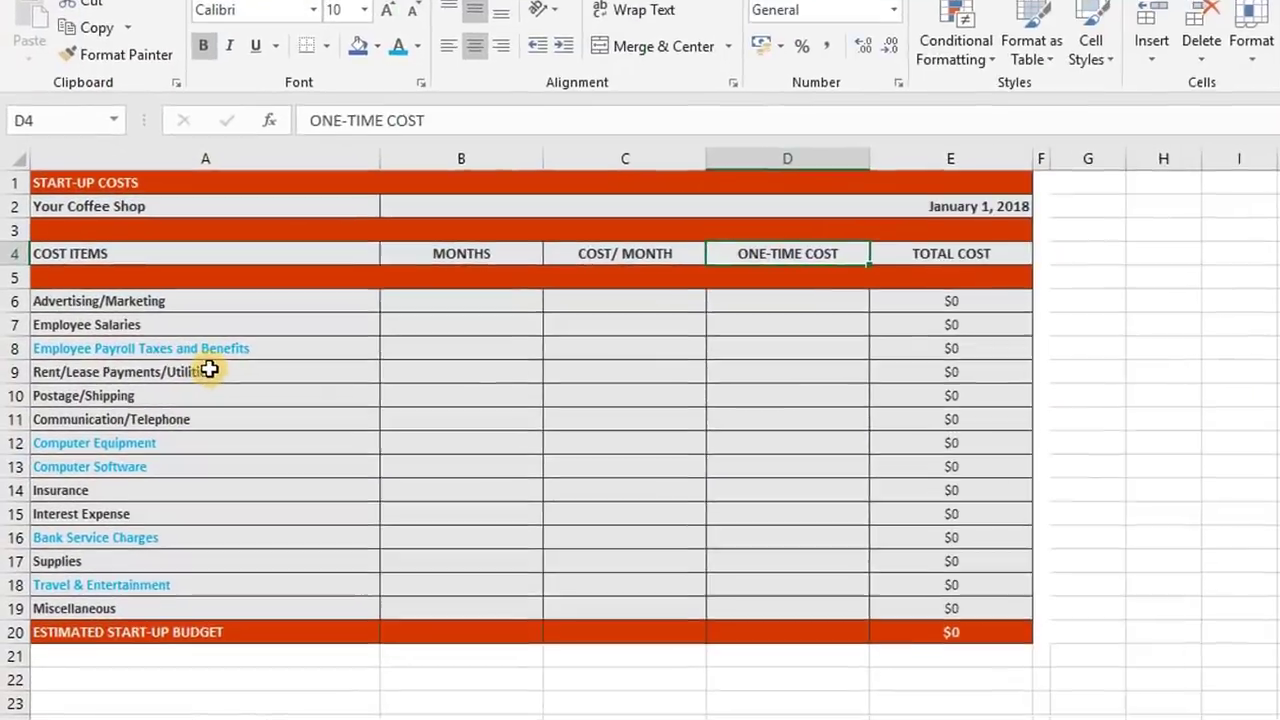
Step: Select A8, A12, A13, A16 and A18 and enter one identical label into all with Ctrl+Enter
{"action": "left_click", "coordinate": [255, 346]}
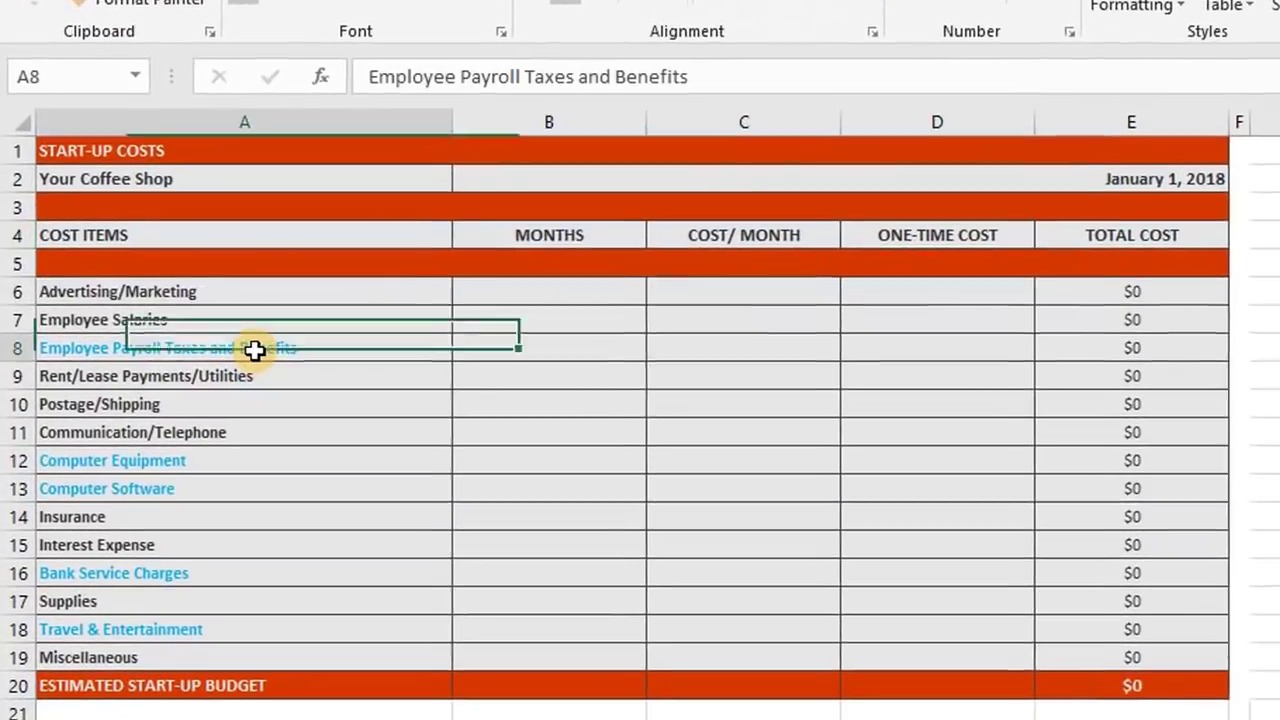
{"action": "left_click", "coordinate": [209, 459], "text": "ctrl"}
{"action": "left_click", "coordinate": [209, 491], "text": "ctrl"}
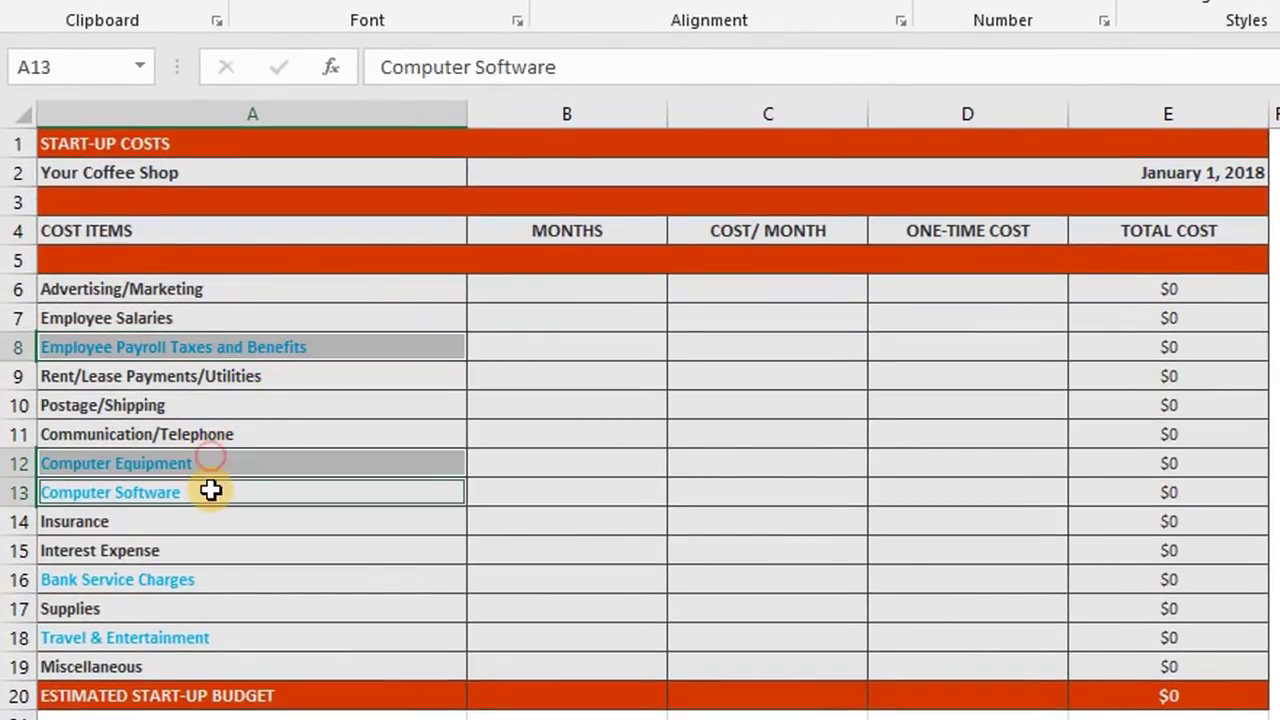
{"action": "left_click", "coordinate": [205, 580], "text": "ctrl"}
{"action": "left_click", "coordinate": [209, 637], "text": "ctrl"}
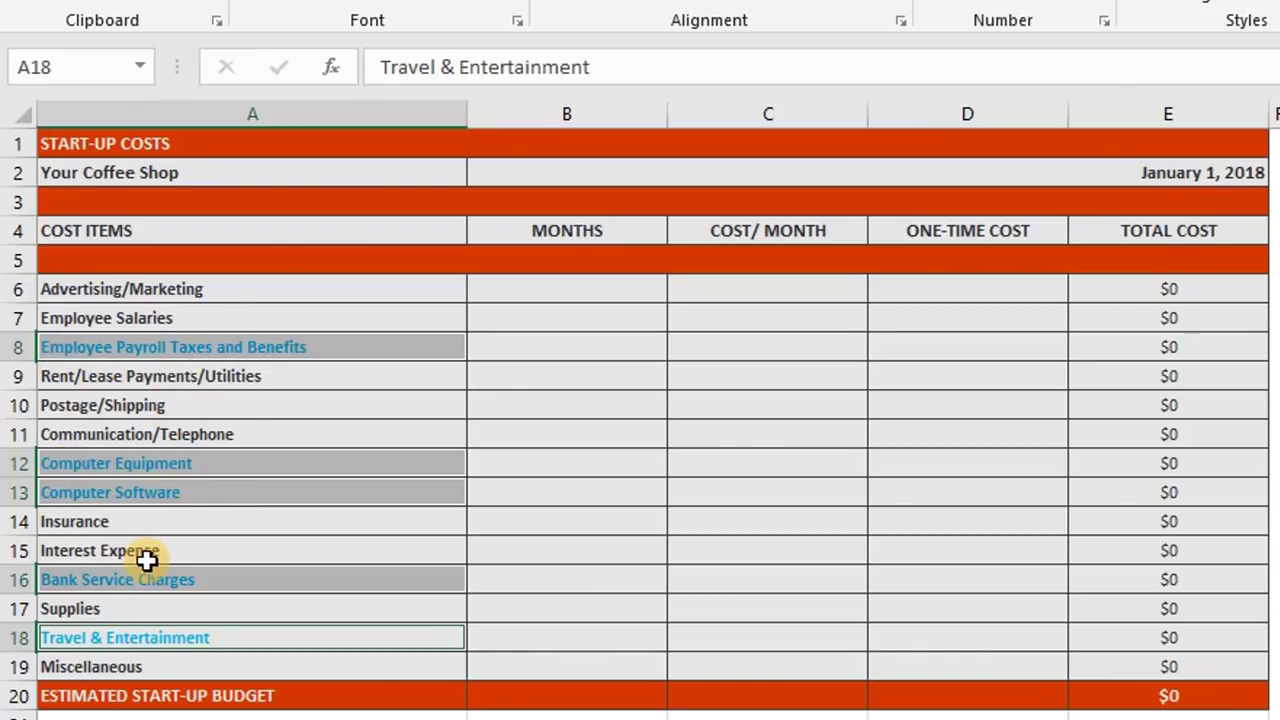
{"action": "type", "text": "Pra"}
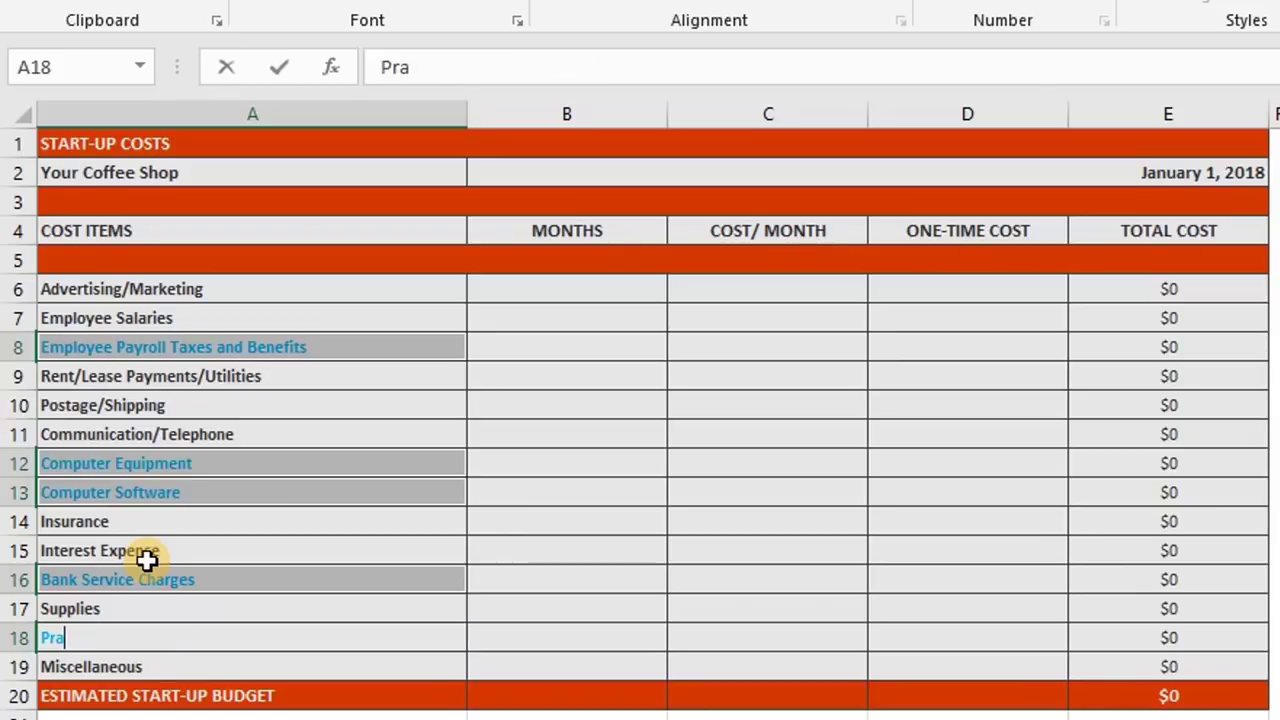
{"action": "type", "text": "bas M"}
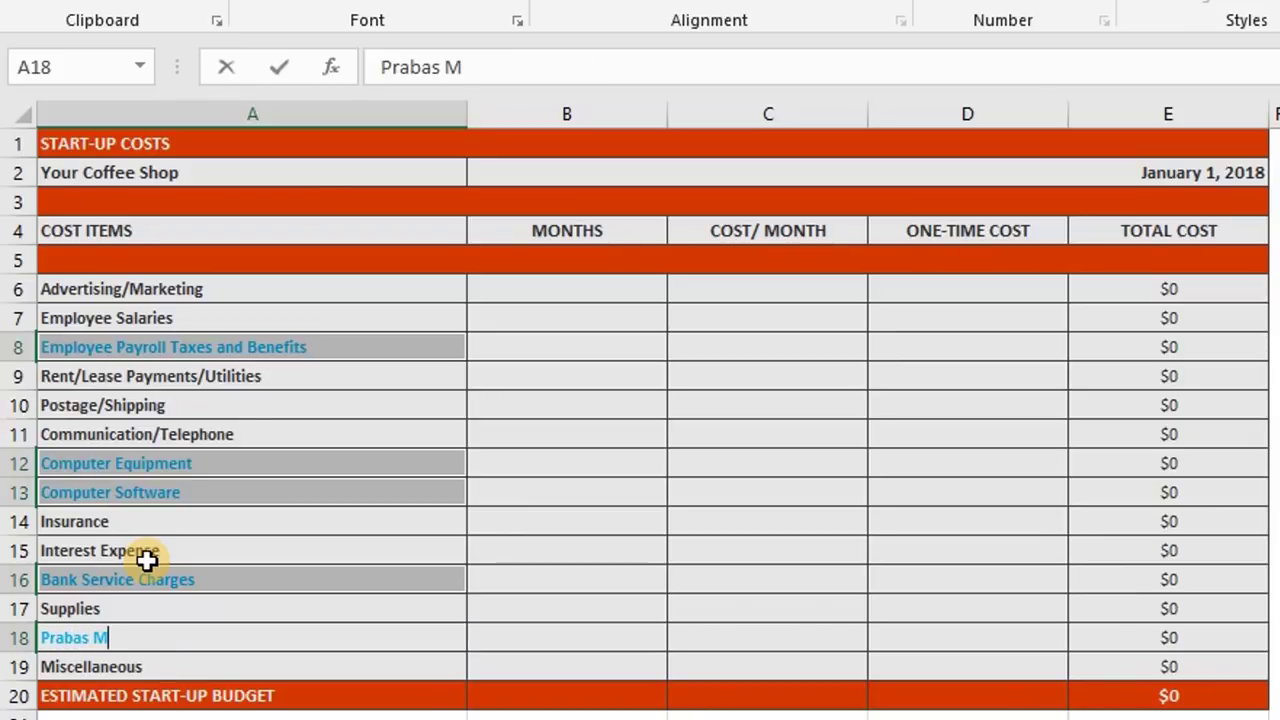
{"action": "type", "text": "SOffice"}
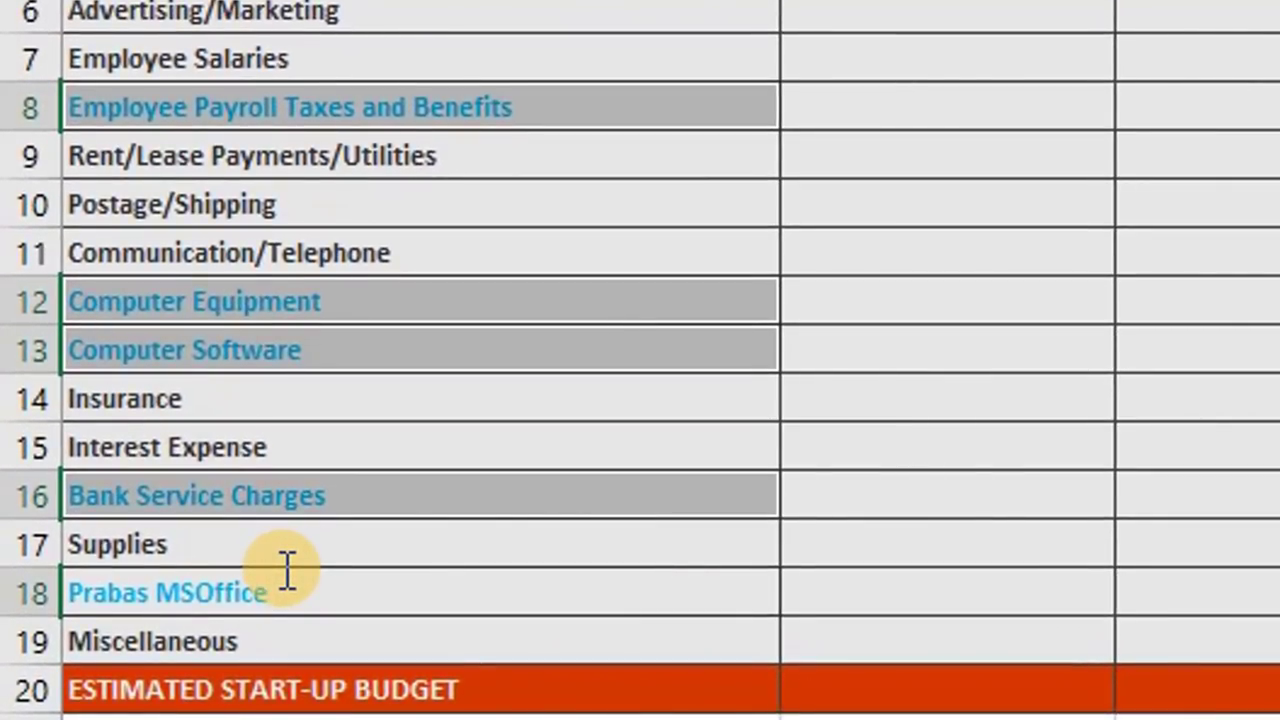
{"action": "key", "text": "ctrl+Return"}
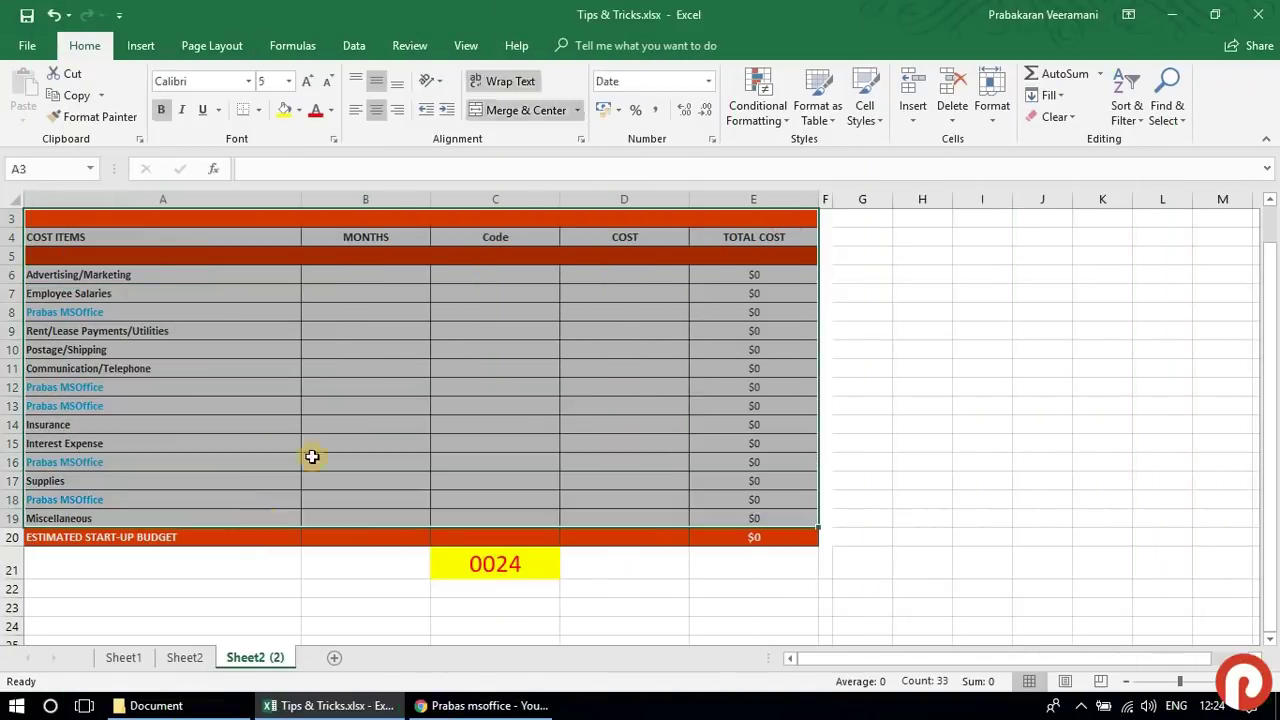
{"action": "left_click_drag", "start_coordinate": [497, 234], "coordinate": [503, 374]}
{"action": "left_click", "coordinate": [503, 371]}
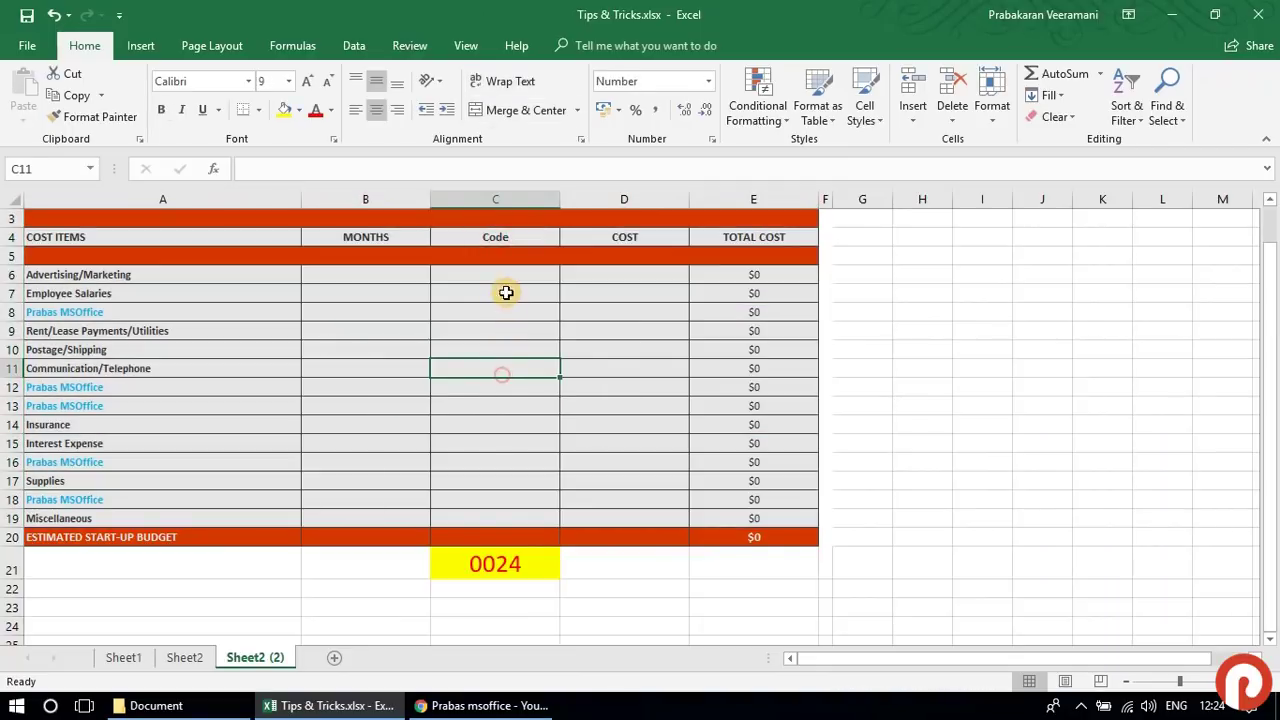
{"action": "left_click_drag", "start_coordinate": [509, 274], "coordinate": [487, 516]}
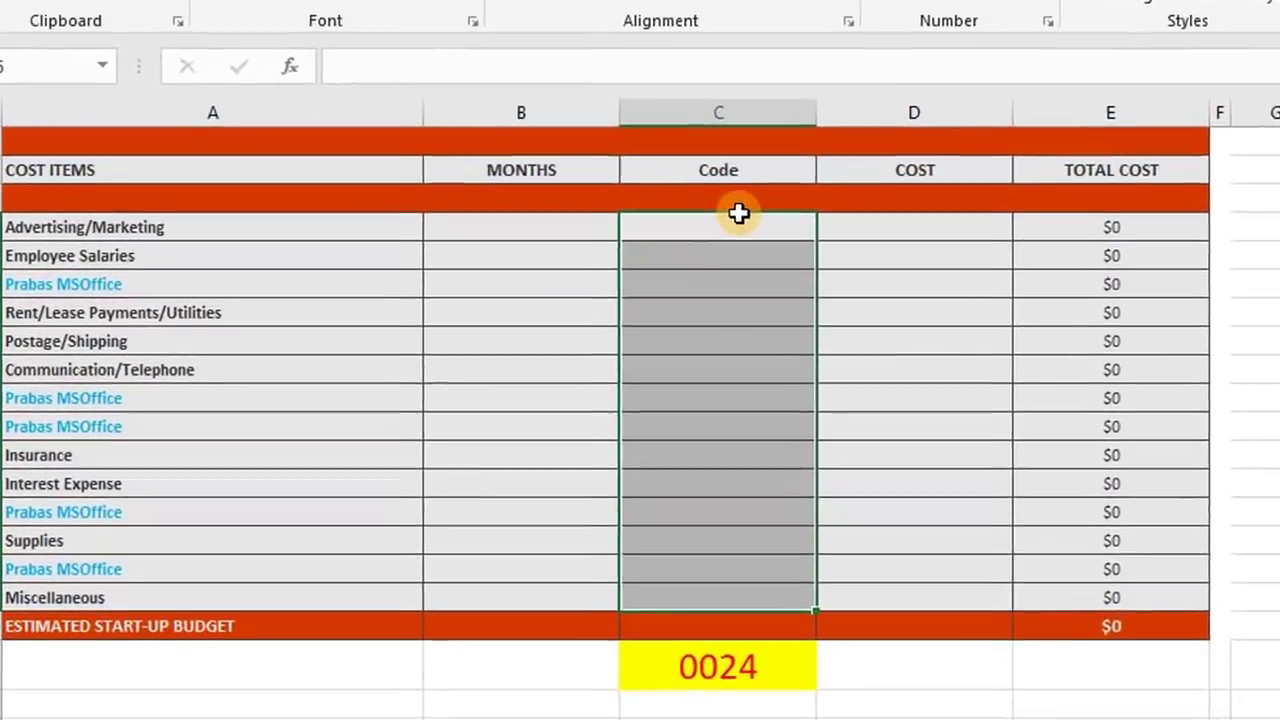
{"action": "left_click", "coordinate": [506, 273]}
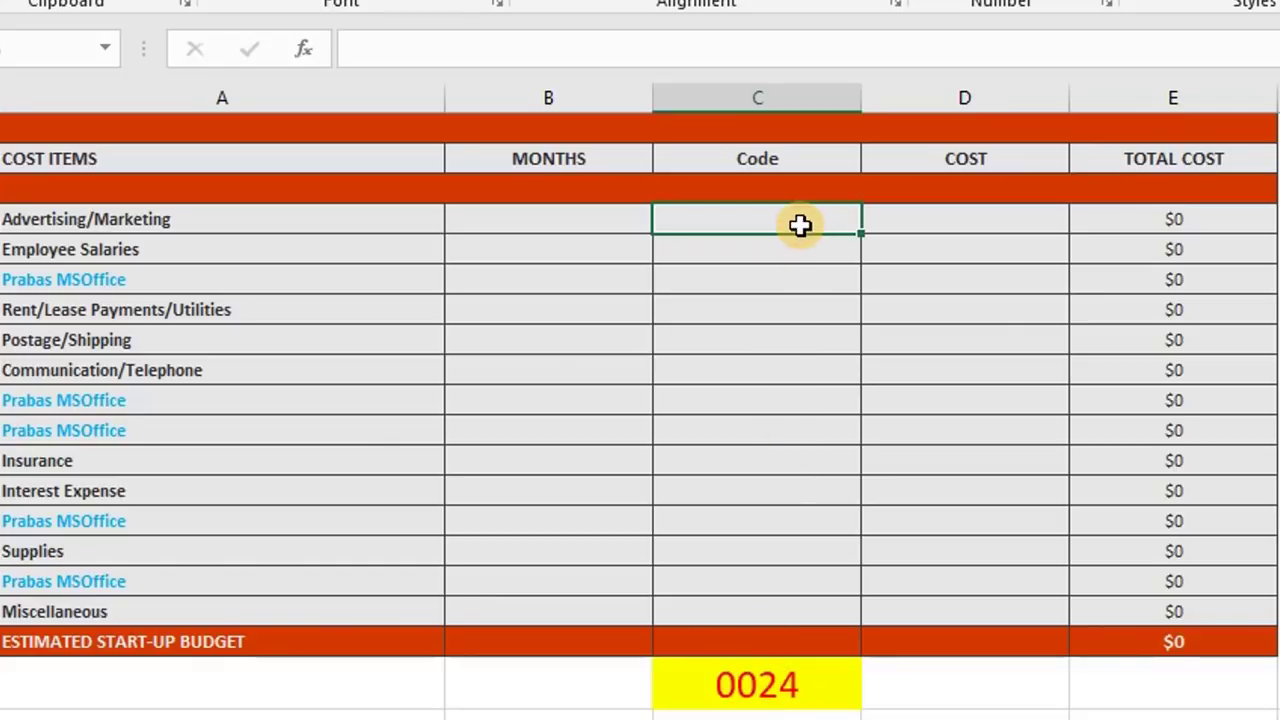
{"action": "type", "text": "1"}
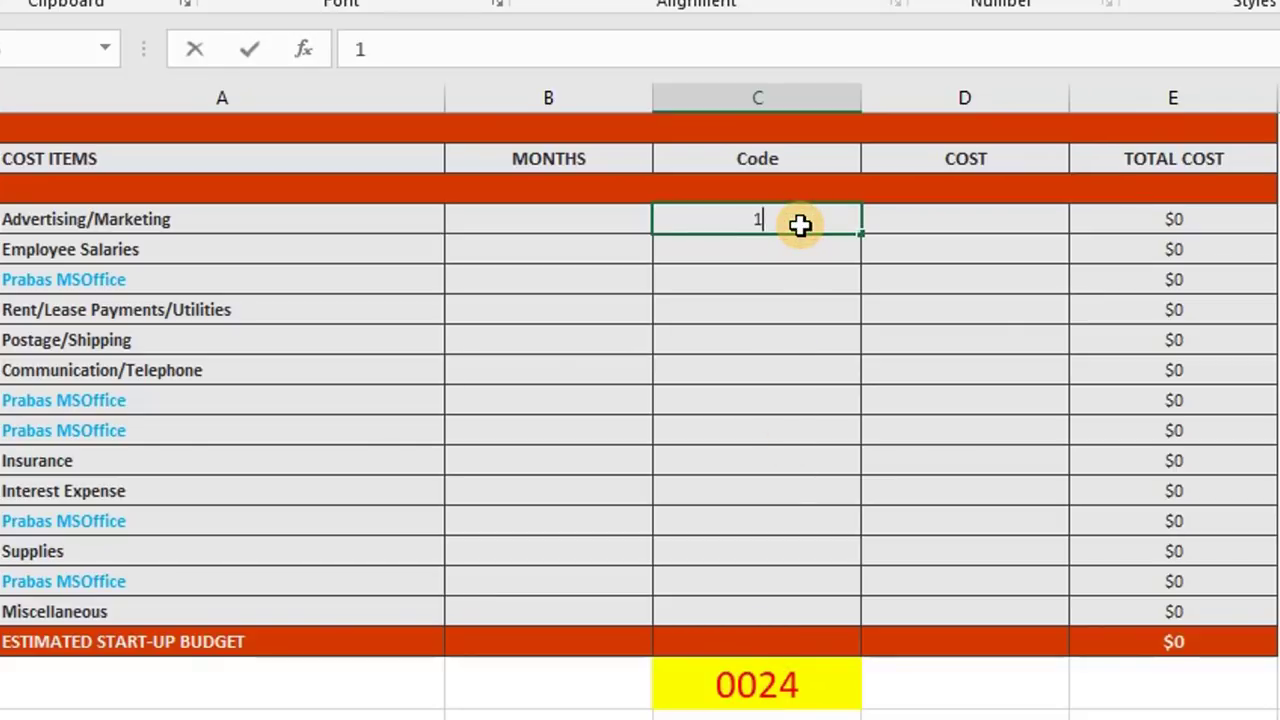
{"action": "key", "text": "Return"}
{"action": "type", "text": "0001"}
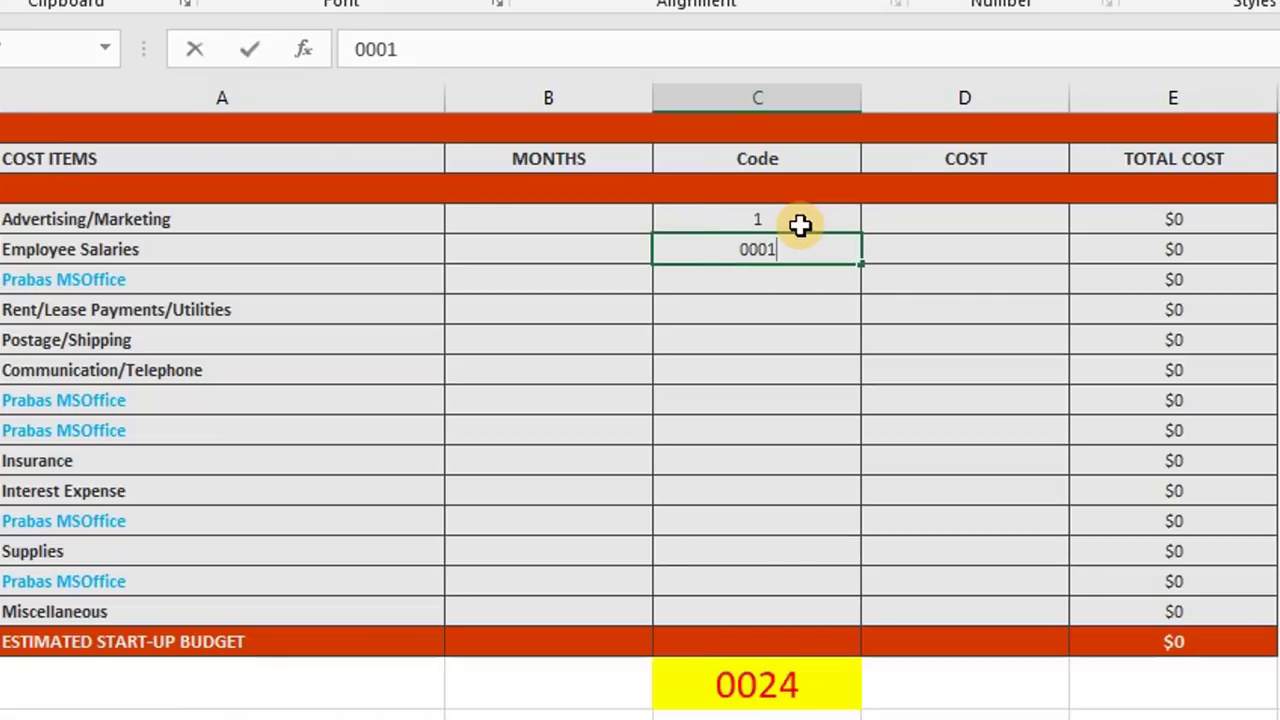
{"action": "key", "text": "Return"}
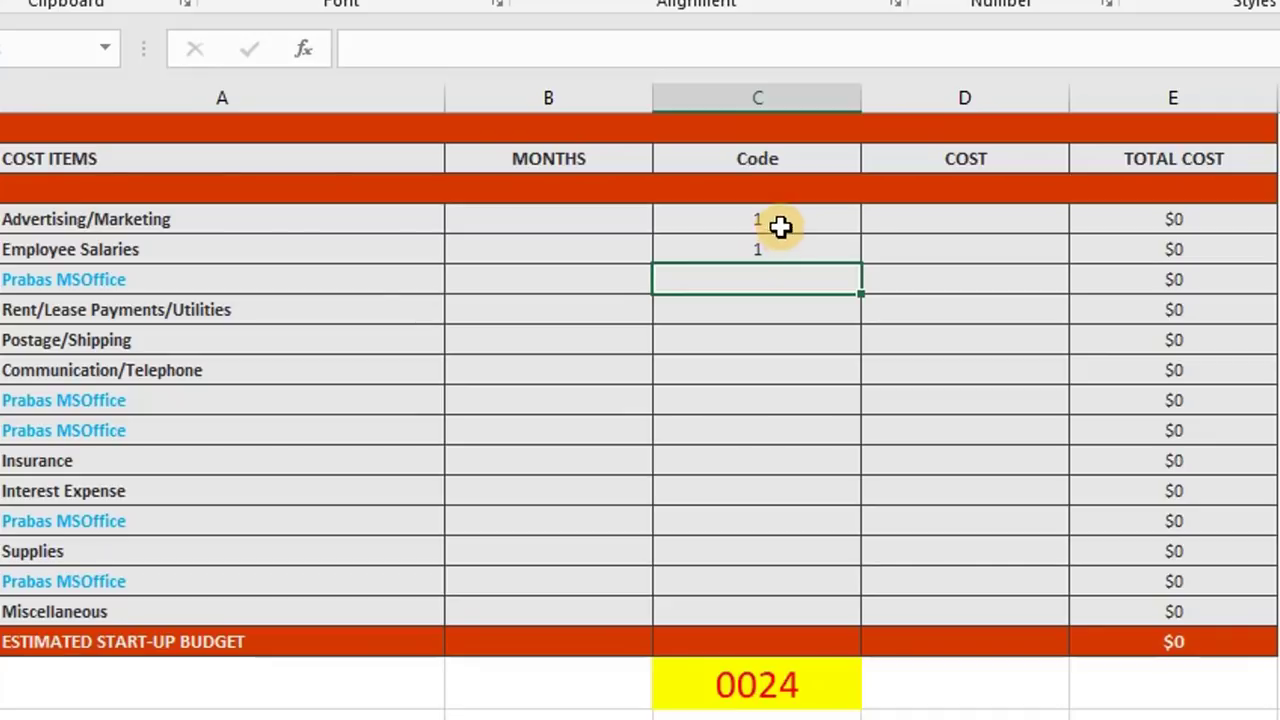
{"action": "left_click_drag", "start_coordinate": [777, 226], "coordinate": [777, 615]}
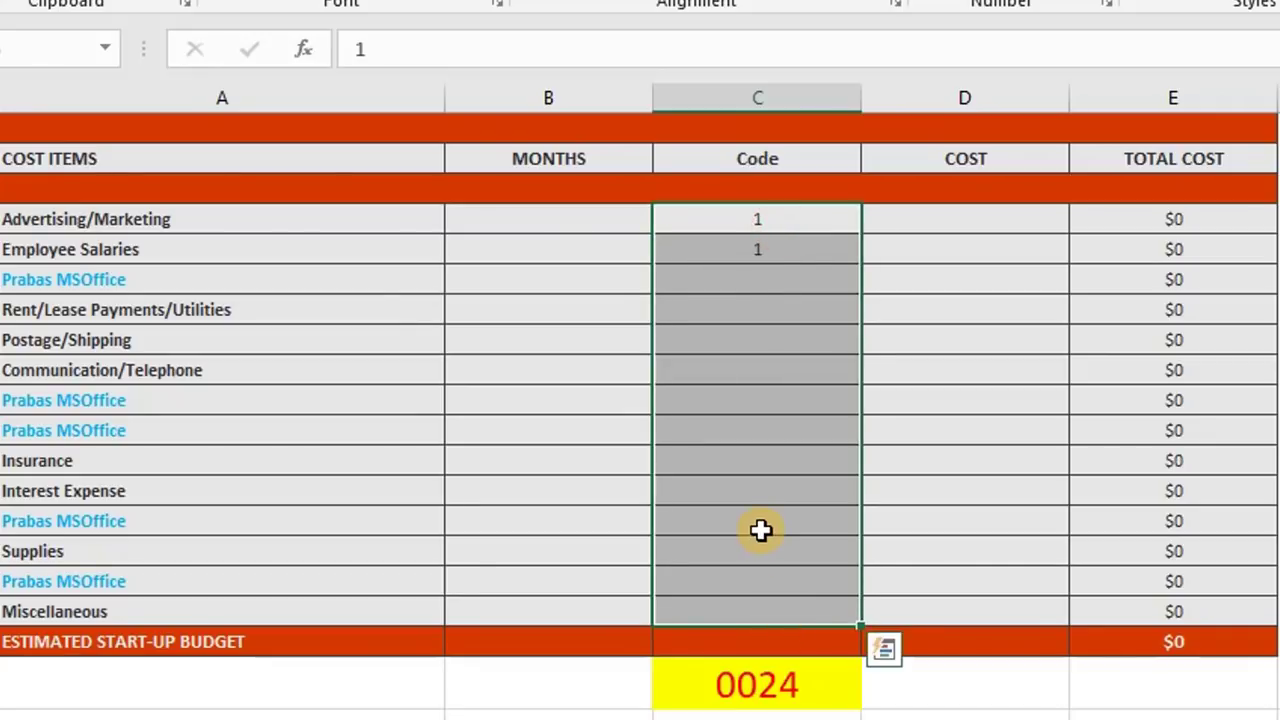
{"action": "key", "text": "Delete"}
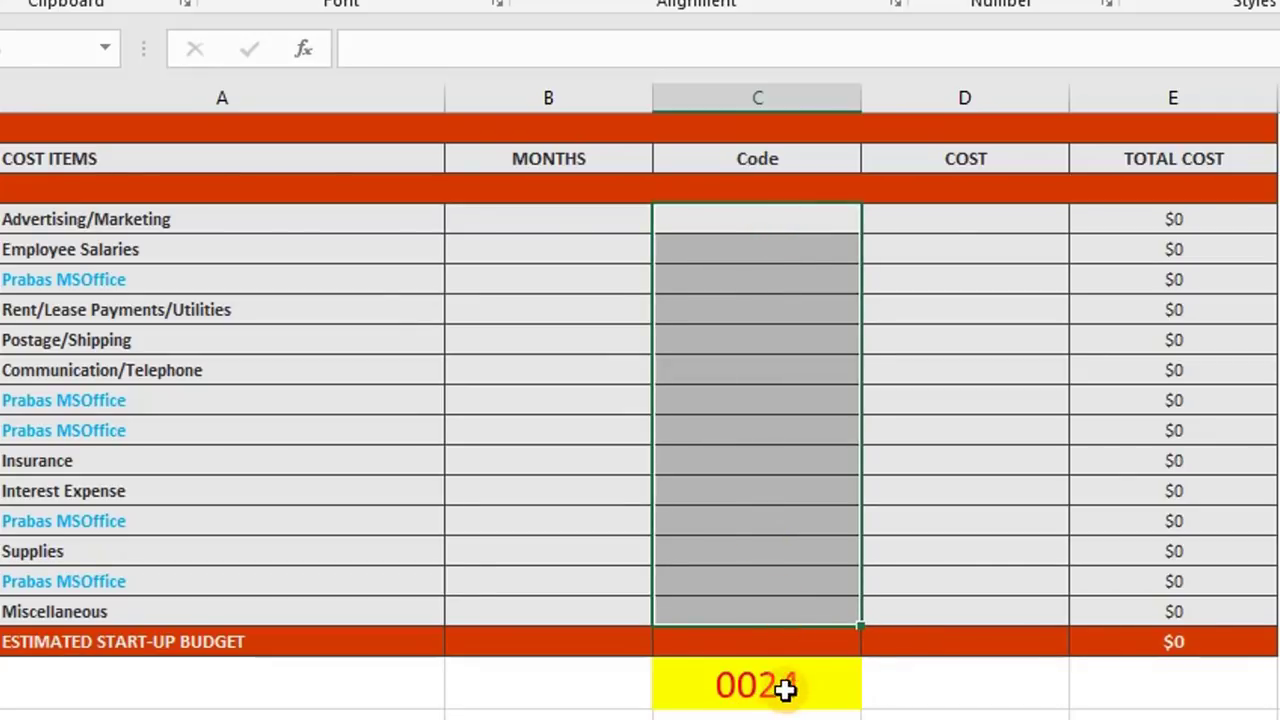
{"action": "left_click", "coordinate": [743, 218]}
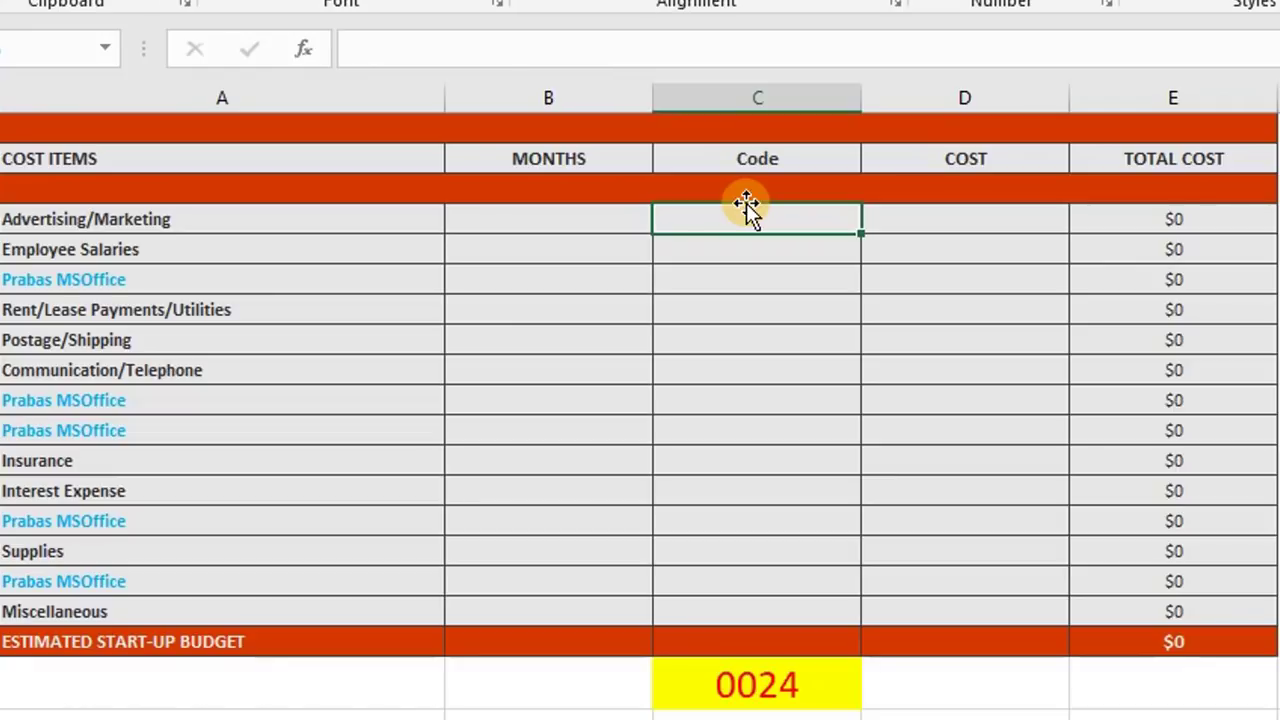
Step: Enter '0001 in C6 as text and inspect its stored value
{"action": "type", "text": "'000"}
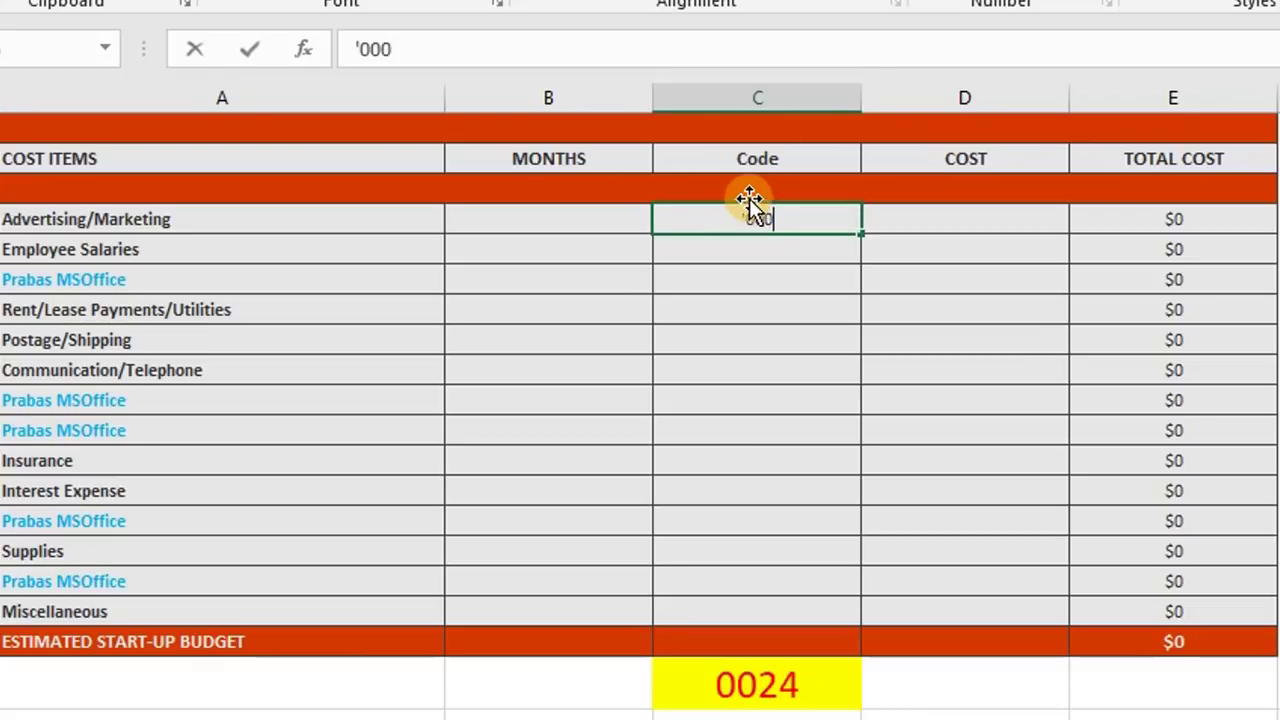
{"action": "type", "text": "1"}
{"action": "key", "text": "Return"}
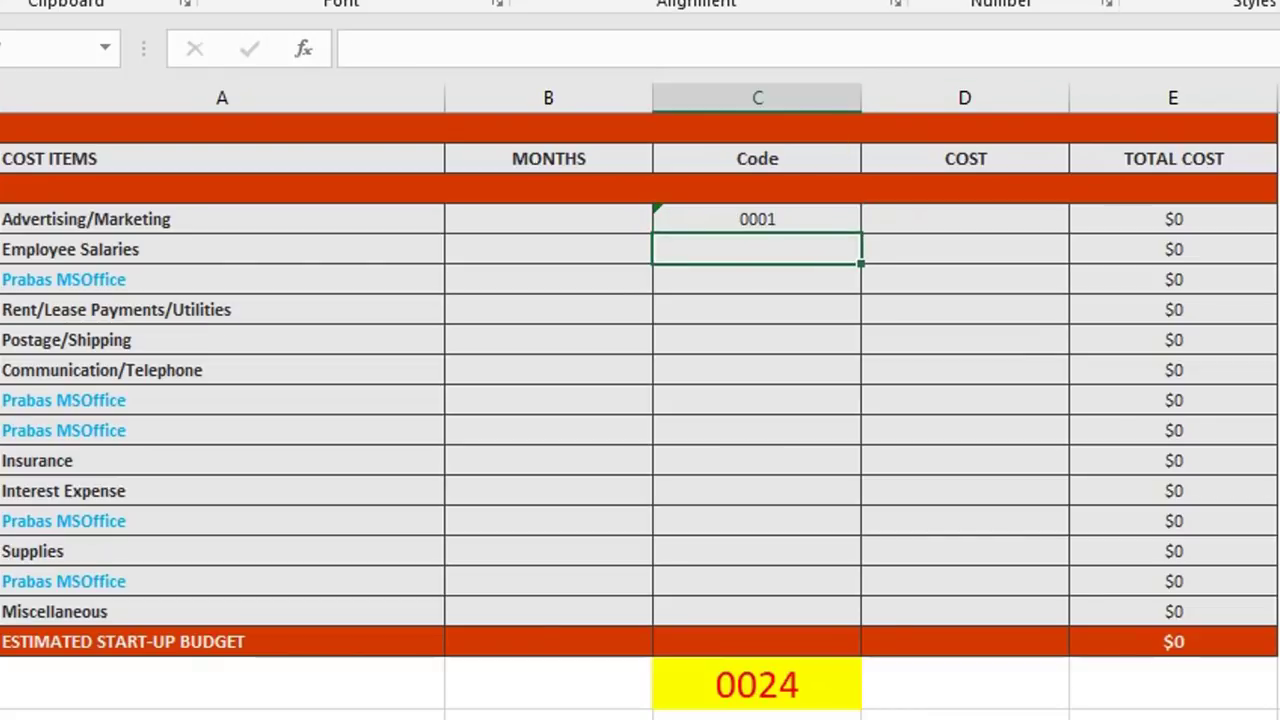
{"action": "left_click", "coordinate": [777, 218]}
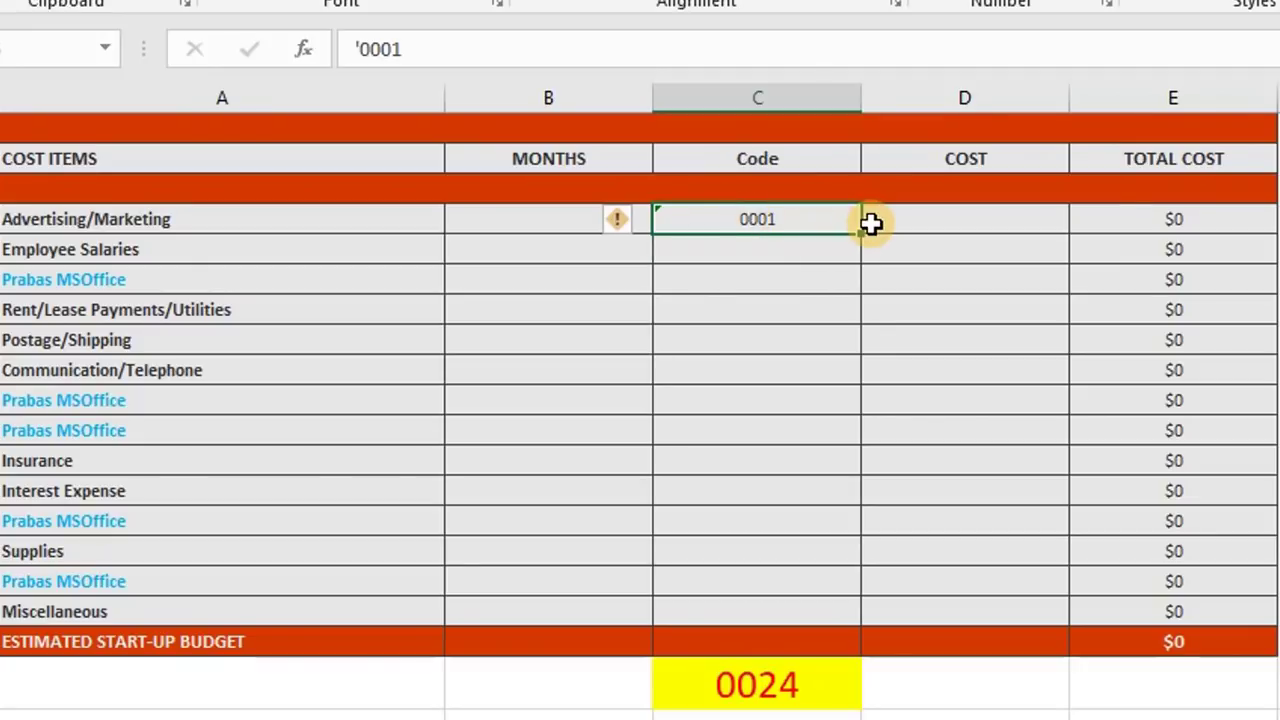
{"action": "double_click", "coordinate": [705, 222]}
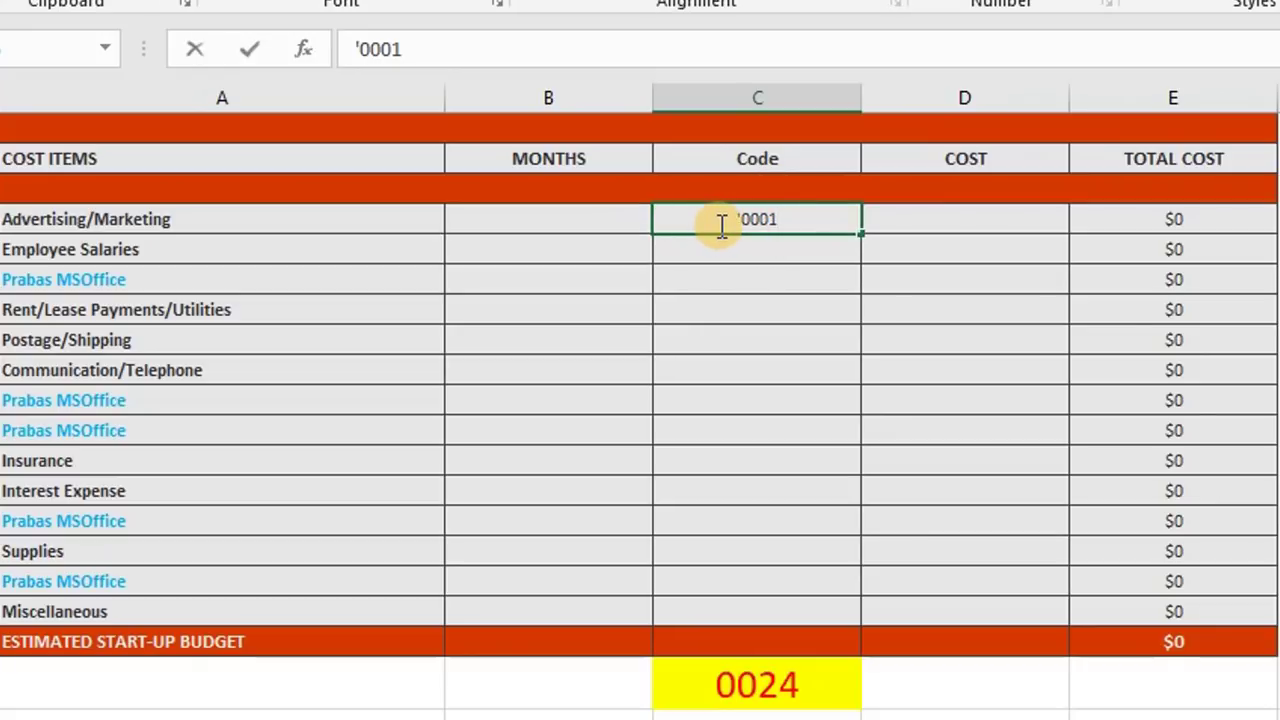
{"action": "left_click_drag", "start_coordinate": [718, 224], "coordinate": [770, 222]}
{"action": "key", "text": "Escape"}
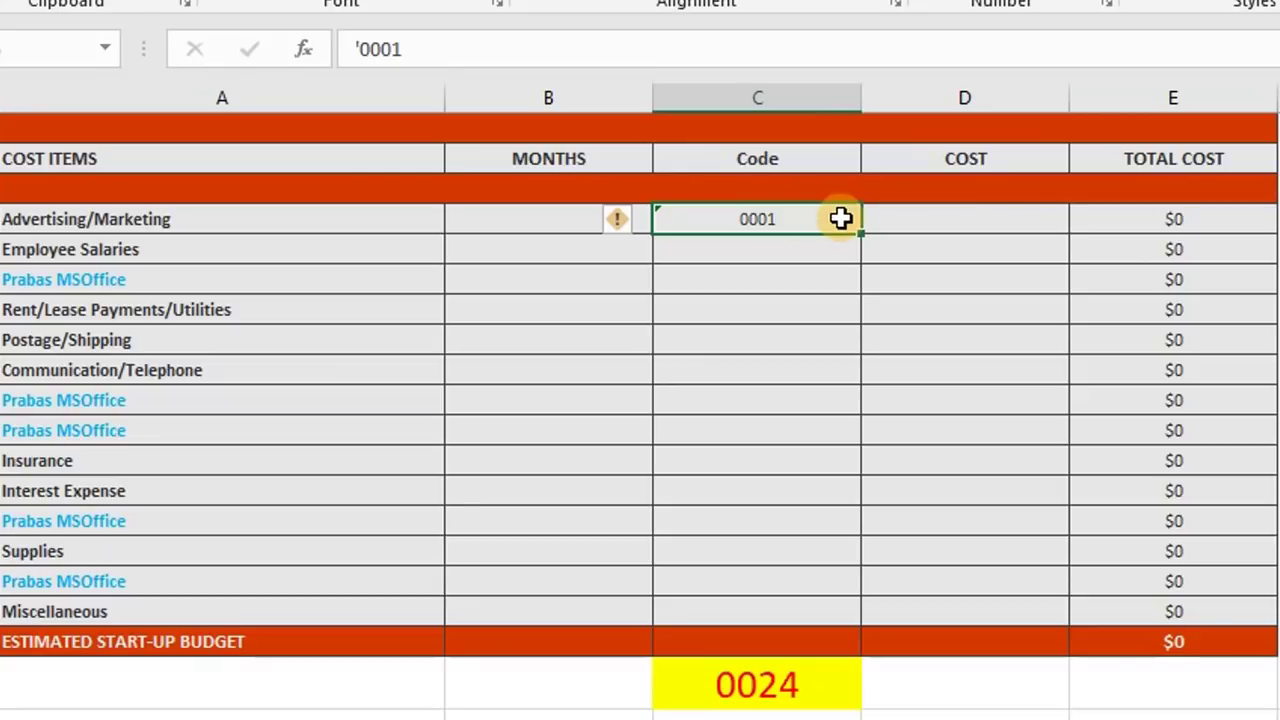
Step: Add an =ISTEXT(C6) check in D6
{"action": "left_click", "coordinate": [909, 226]}
{"action": "type", "text": "="}
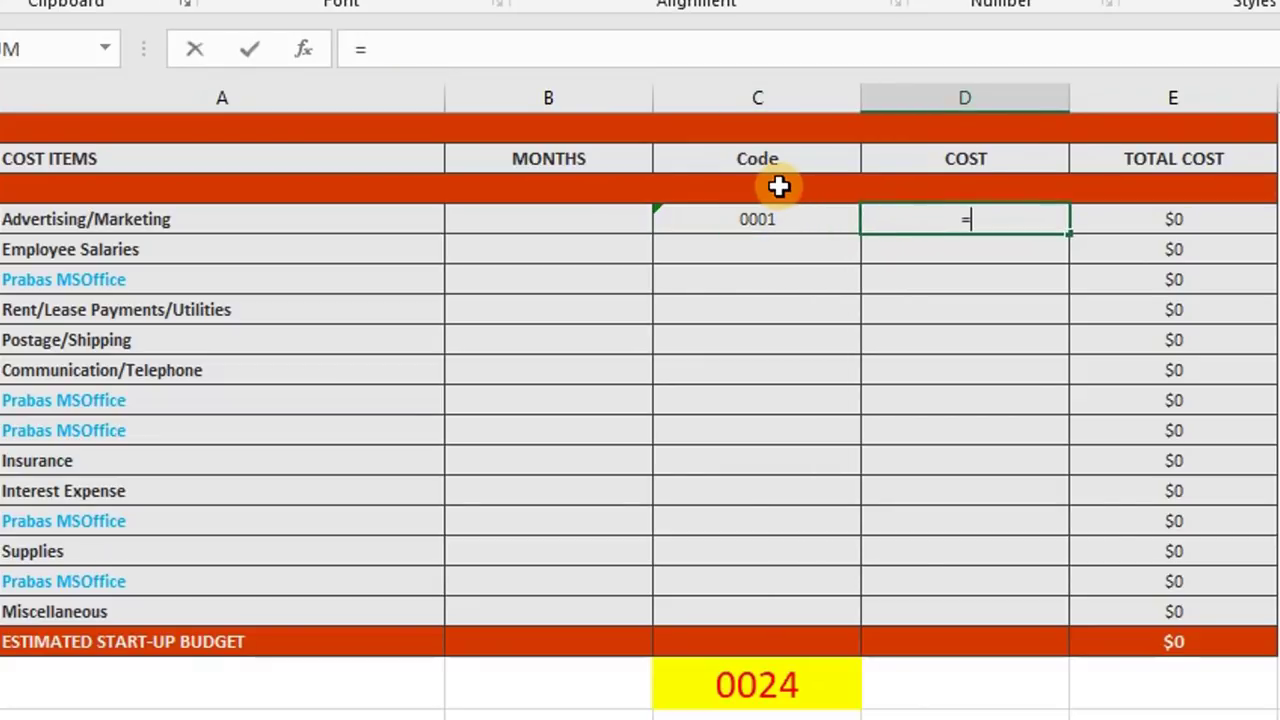
{"action": "type", "text": "istes"}
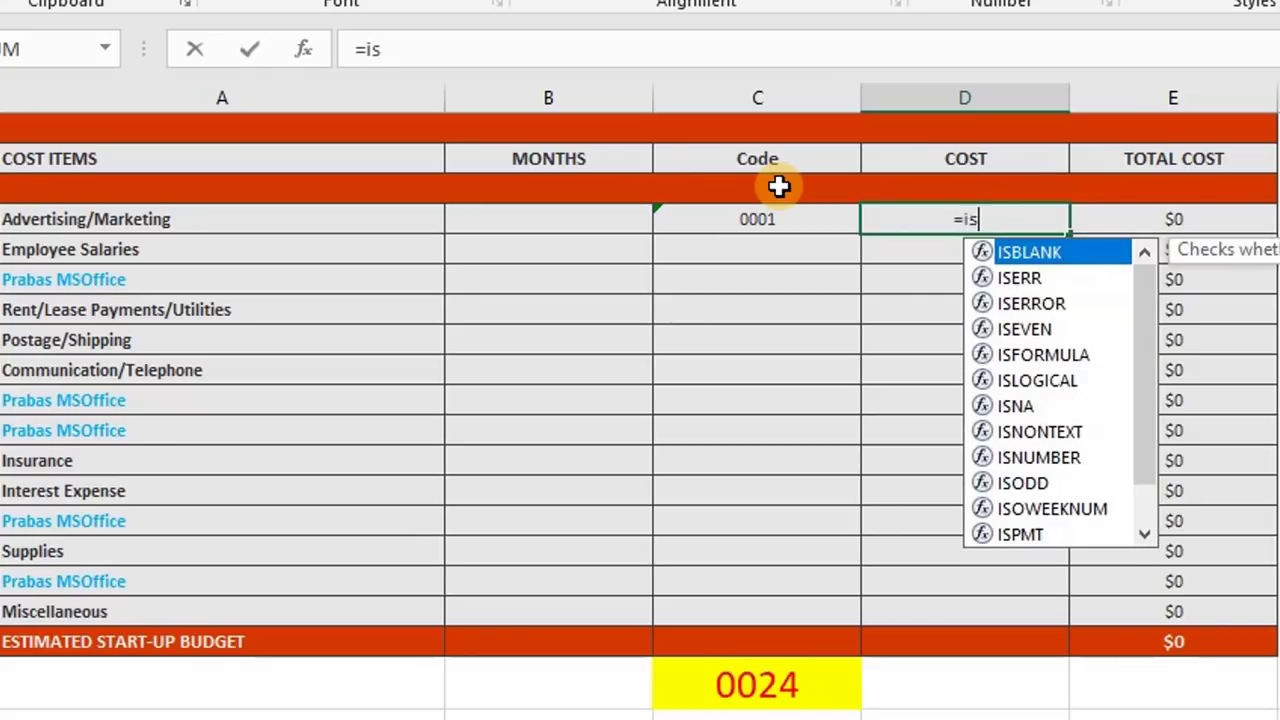
{"action": "key", "text": "BackSpace"}
{"action": "key", "text": "BackSpace"}
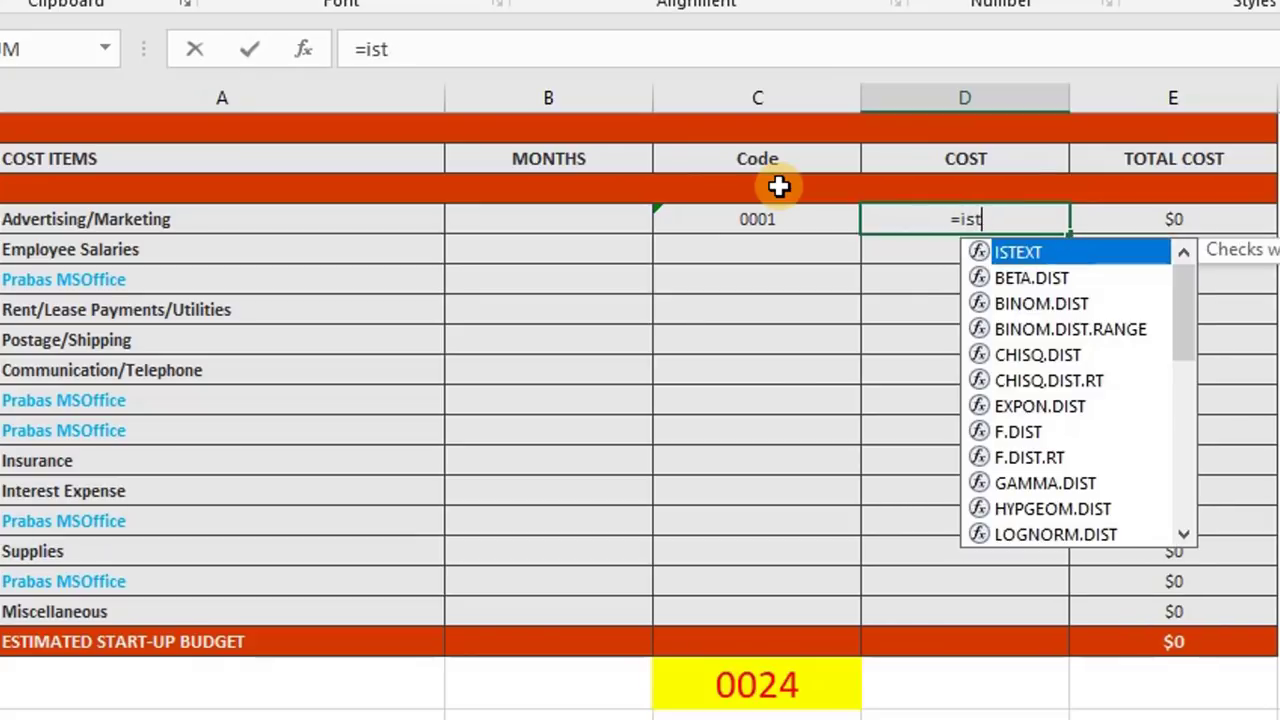
{"action": "type", "text": "ex"}
{"action": "key", "text": "Tab"}
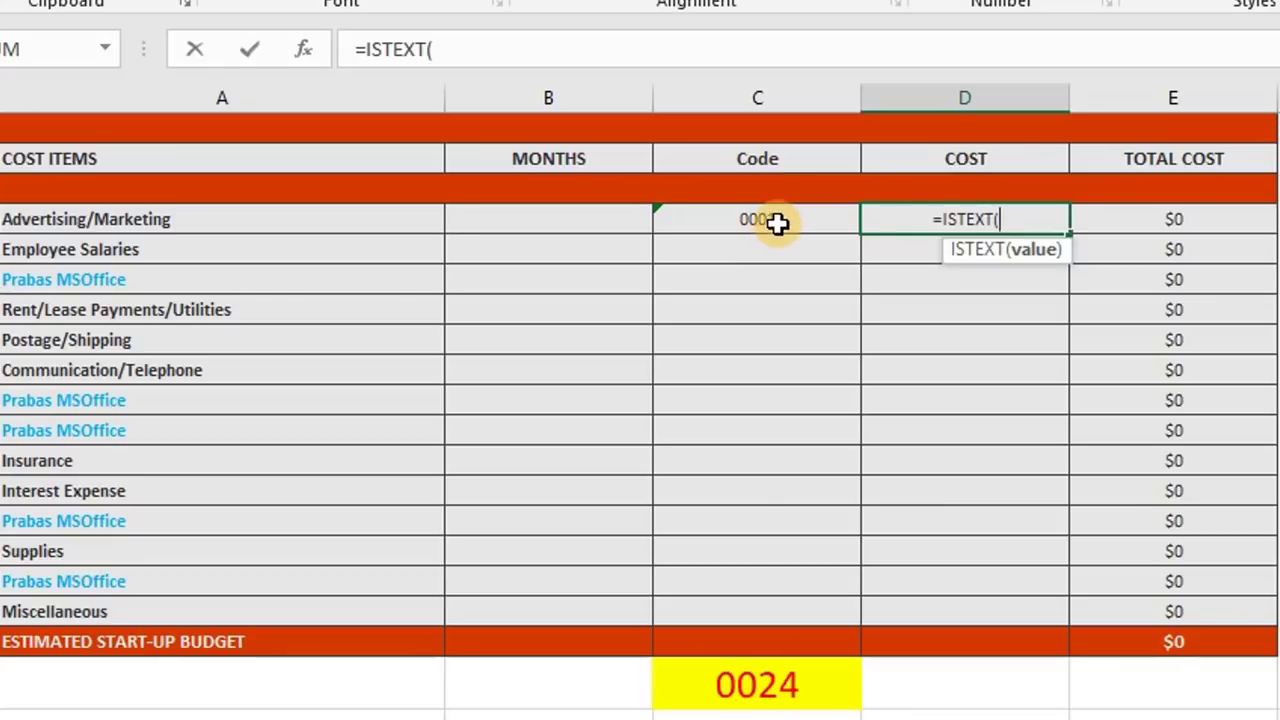
{"action": "left_click", "coordinate": [777, 224]}
{"action": "key", "text": "Return"}
Step: Add an =ISNUMBER(C6) check, then clear both test results and the 0001 code
{"action": "type", "text": "=isnum"}
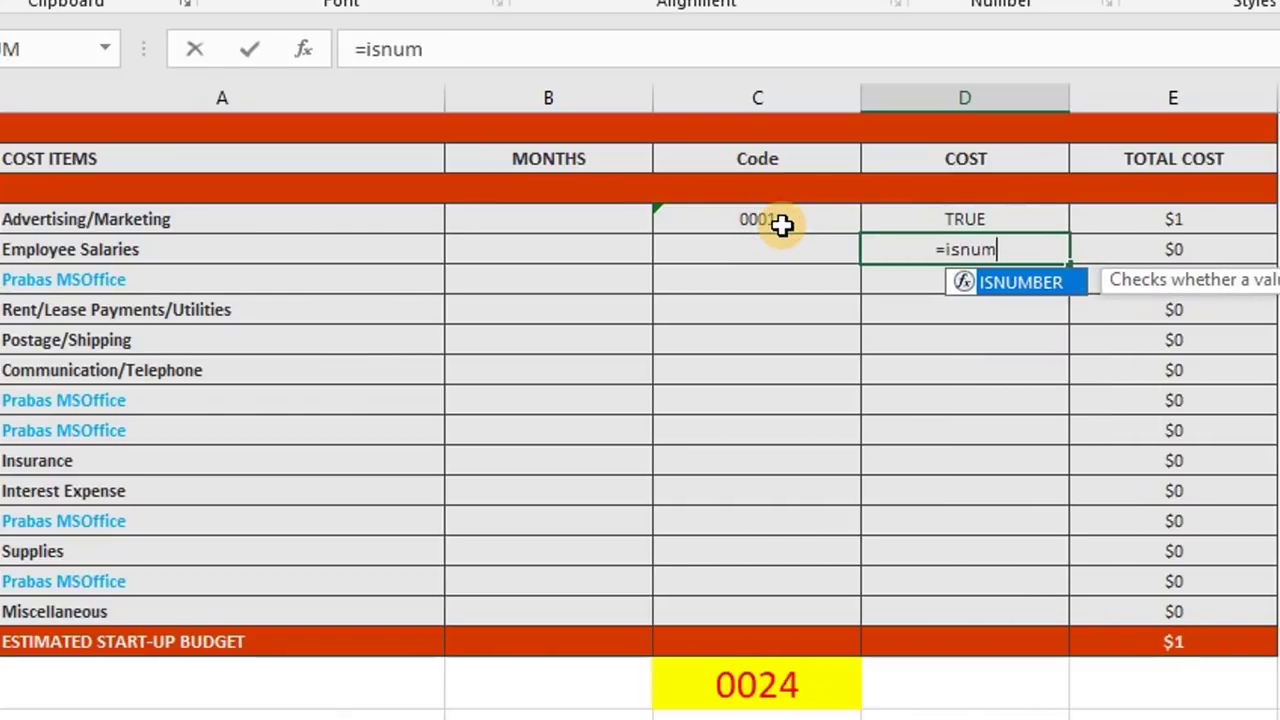
{"action": "key", "text": "Tab"}
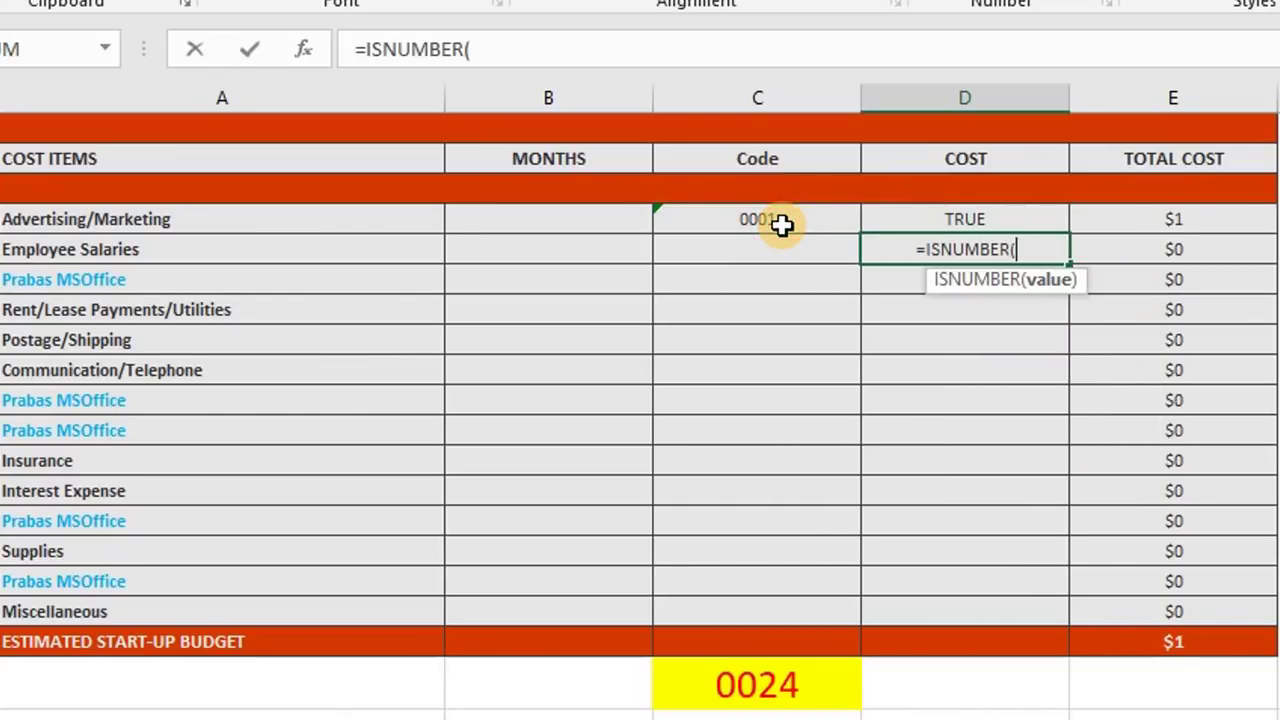
{"action": "left_click", "coordinate": [784, 224]}
{"action": "key", "text": "Return"}
{"action": "key", "text": "Up"}
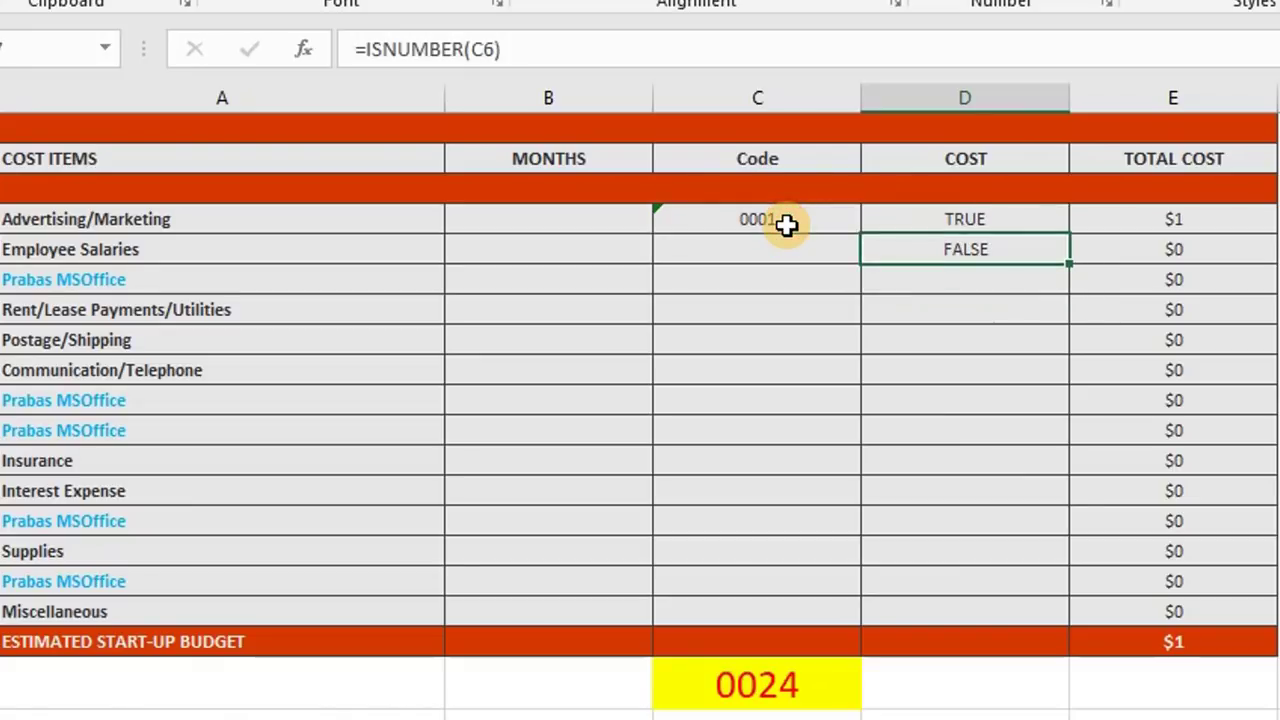
{"action": "key", "text": "shift+Up"}
{"action": "key", "text": "Delete"}
{"action": "left_click", "coordinate": [787, 224]}
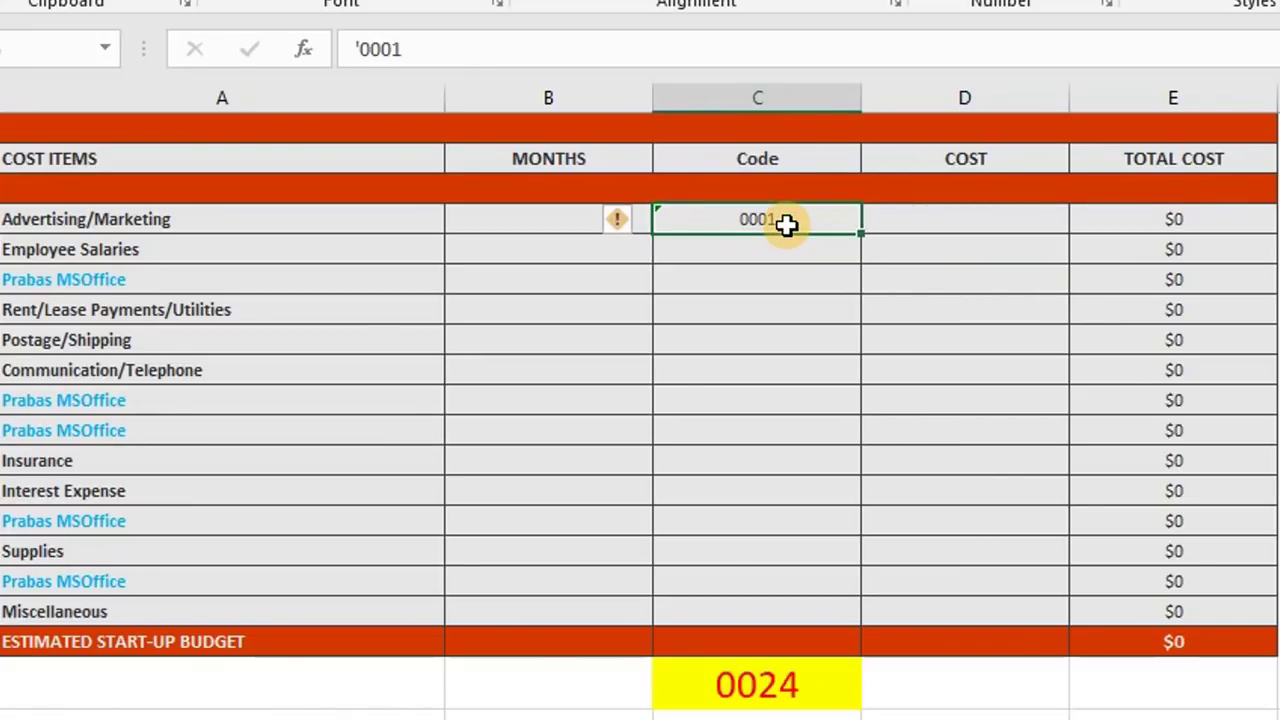
{"action": "key", "text": "Delete"}
Step: Apply the custom number format 0000 to Code cells C6:C19
{"action": "key", "text": "shift+Down"}
{"action": "key", "text": "shift+Down"}
{"action": "key", "text": "shift+Down"}
{"action": "key", "text": "shift+Down"}
{"action": "key", "text": "shift+Down"}
{"action": "key", "text": "shift+Down"}
{"action": "key", "text": "shift+Down"}
{"action": "key", "text": "shift+Down"}
{"action": "key", "text": "shift+Down"}
{"action": "key", "text": "shift+Down"}
{"action": "key", "text": "shift+Down"}
{"action": "key", "text": "shift+Down"}
{"action": "key", "text": "shift+Down"}
{"action": "key", "text": "shift+Down"}
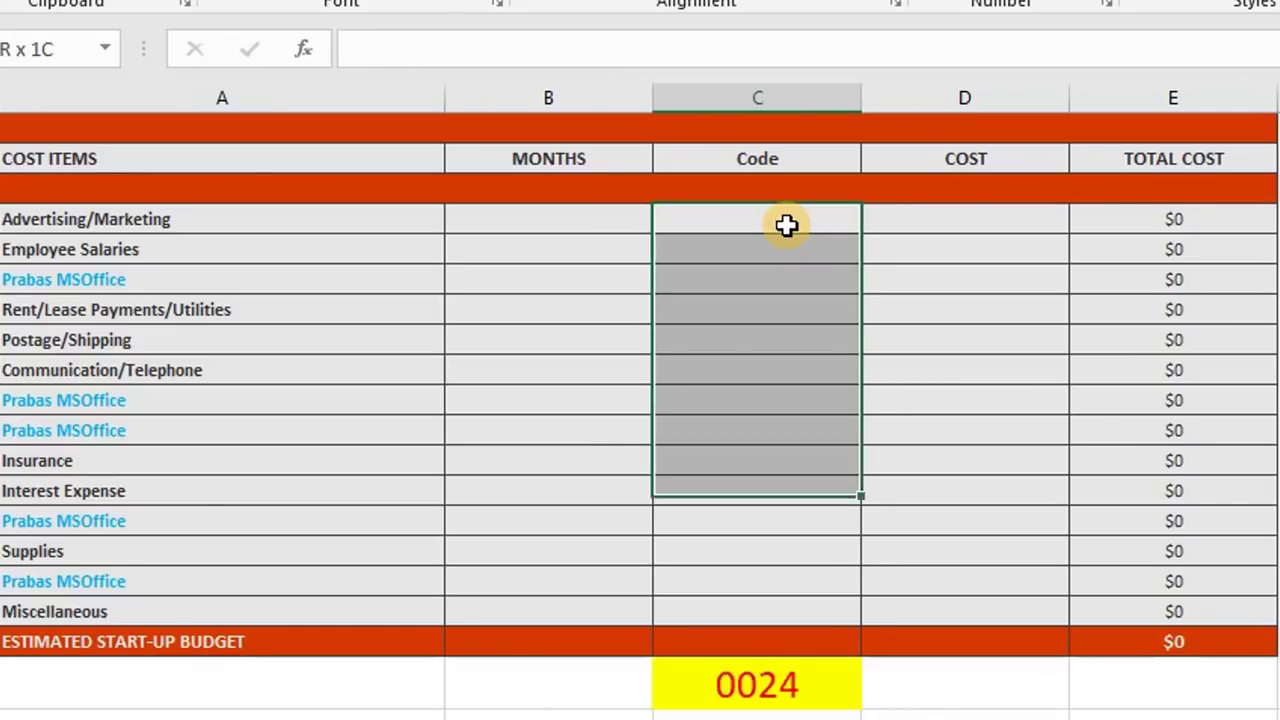
{"action": "key", "text": "shift+Up"}
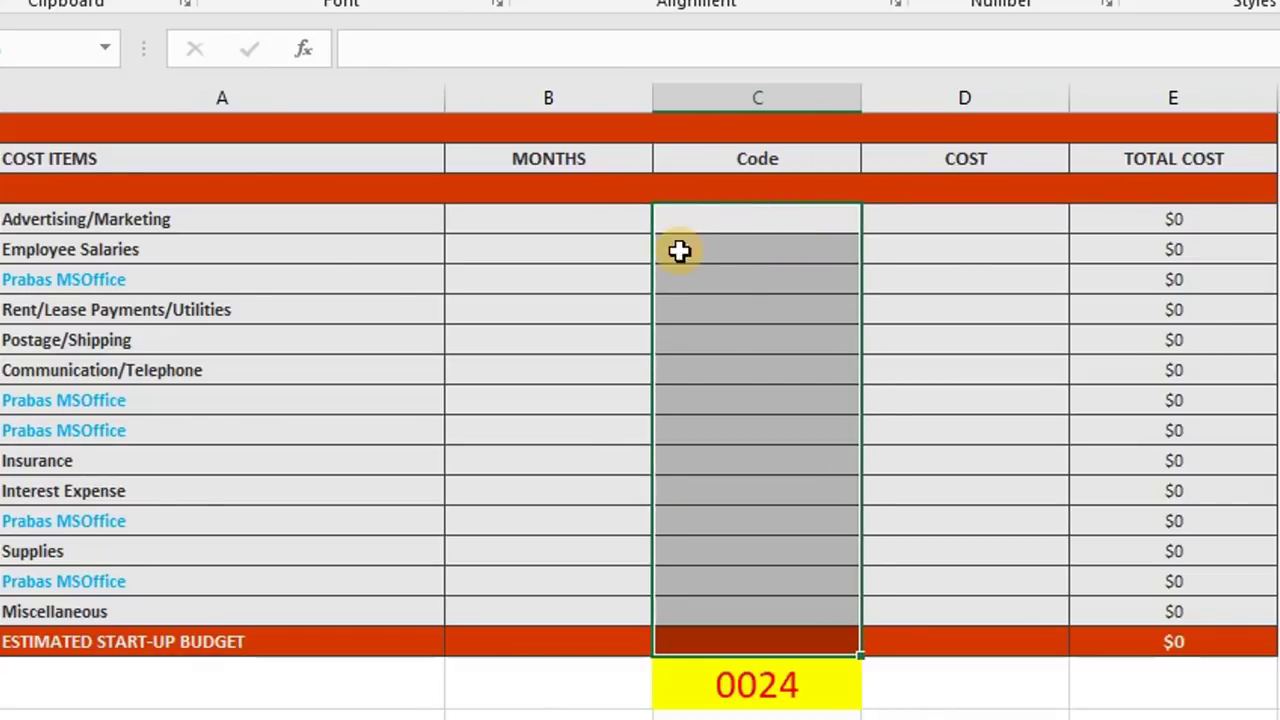
{"action": "right_click", "coordinate": [734, 277]}
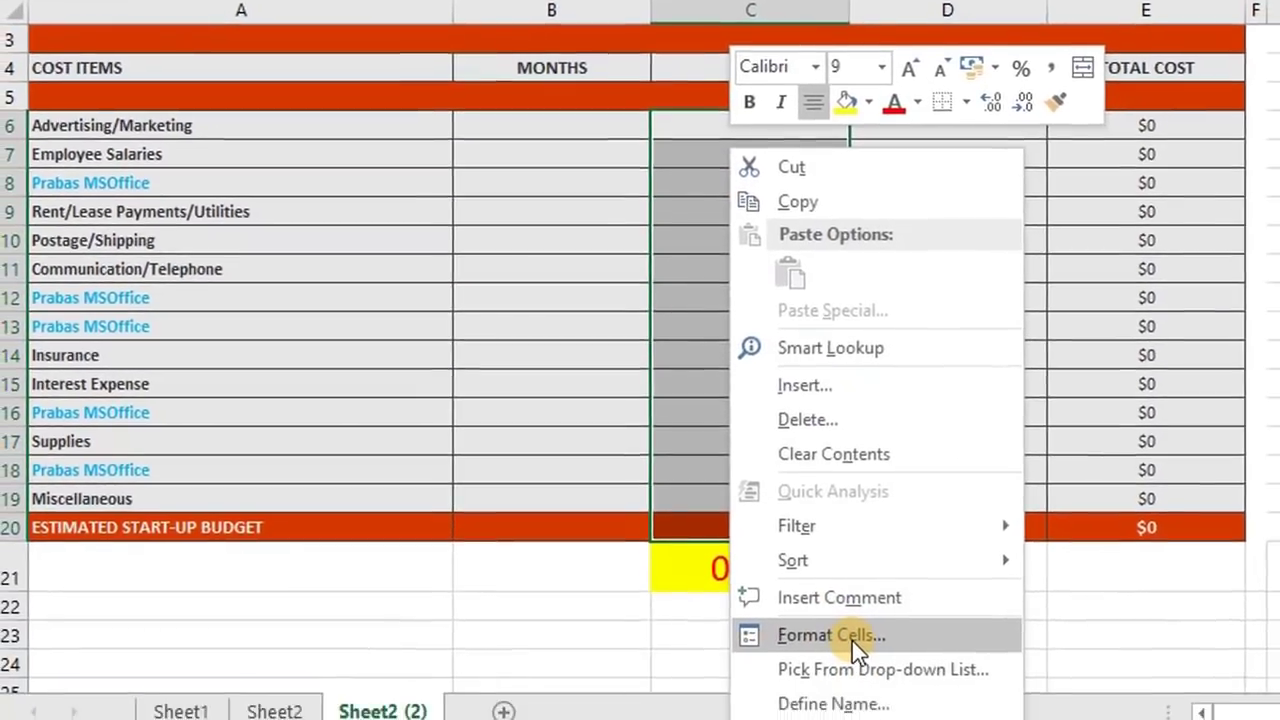
{"action": "left_click", "coordinate": [862, 716]}
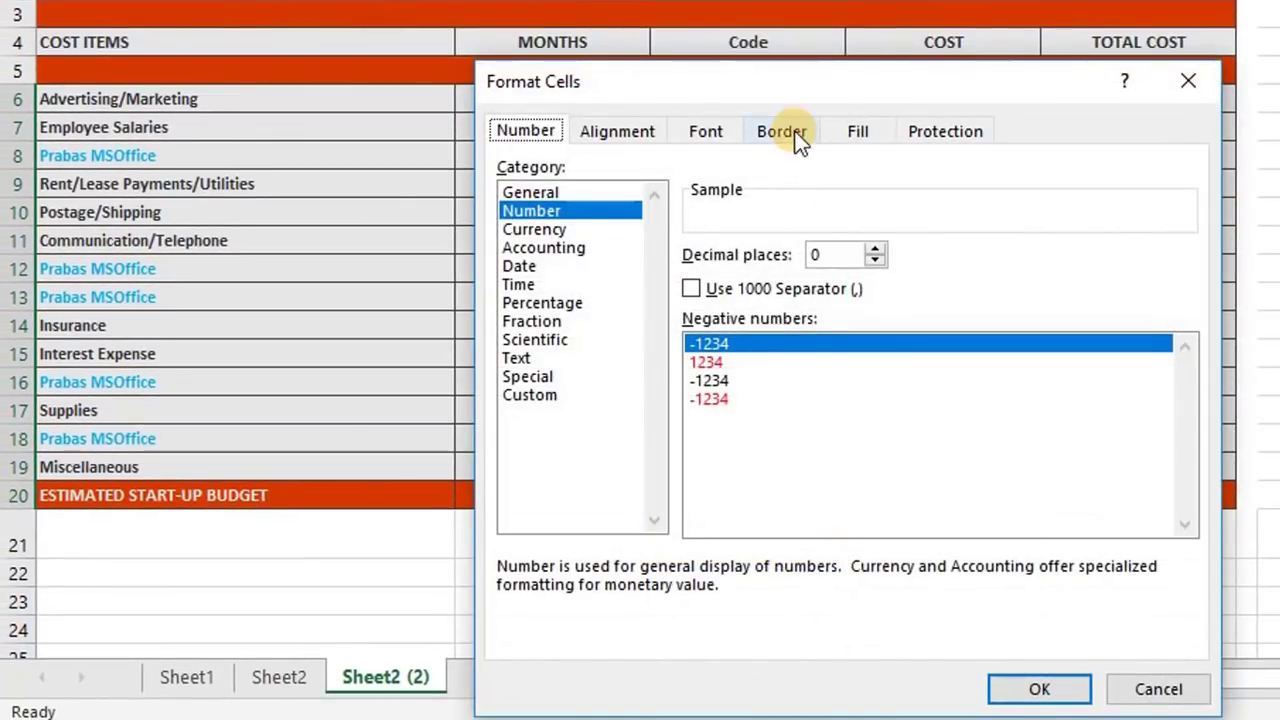
{"action": "left_click_drag", "start_coordinate": [805, 87], "coordinate": [1007, 2]}
{"action": "left_click", "coordinate": [758, 292]}
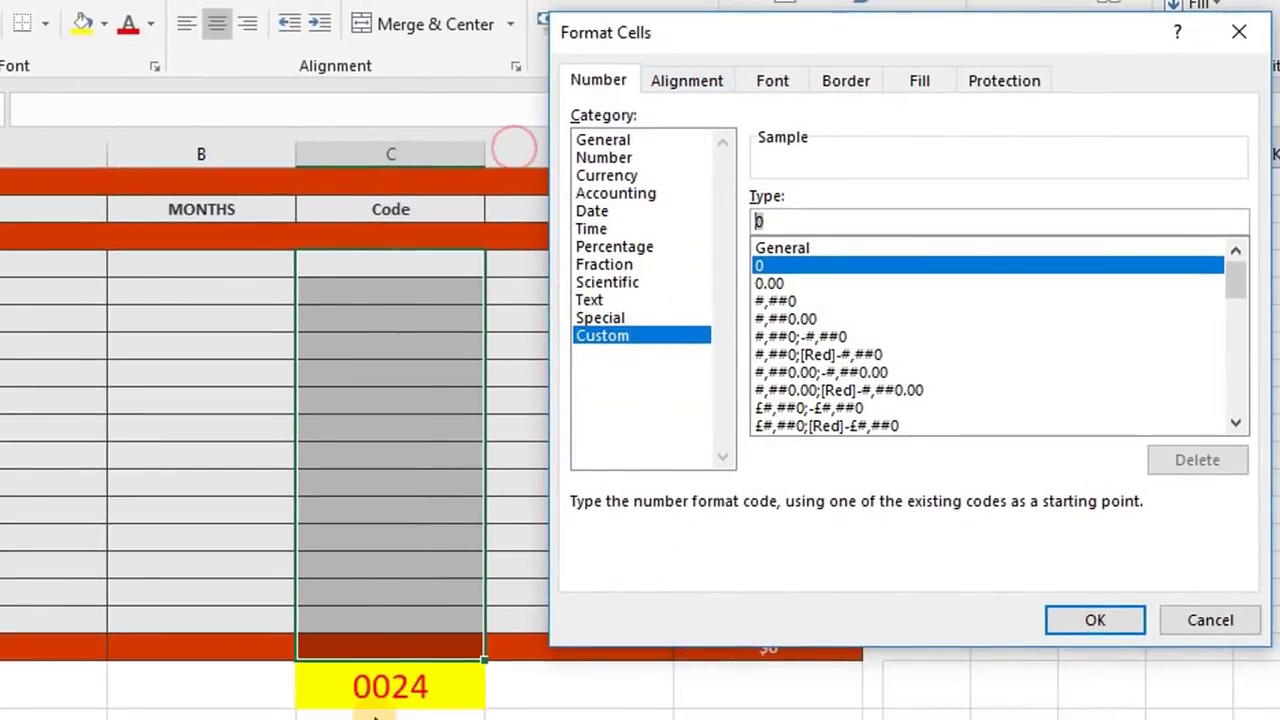
{"action": "type", "text": "000"}
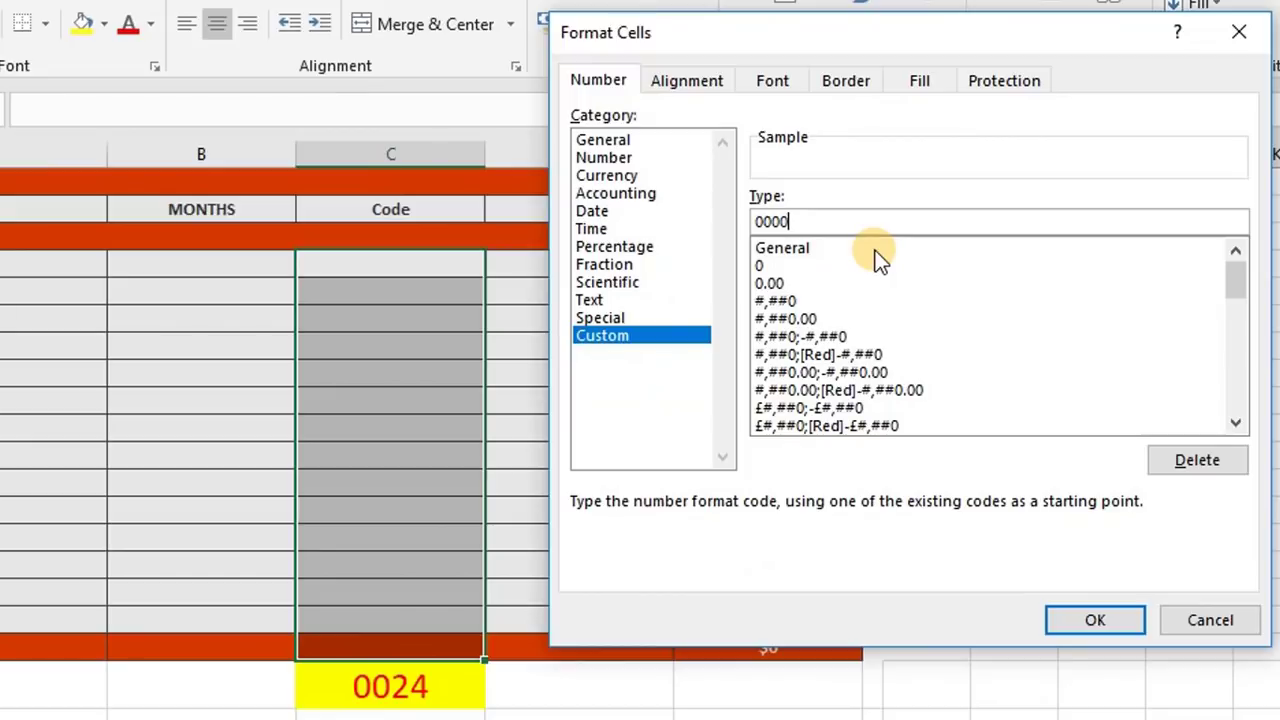
{"action": "left_click", "coordinate": [1088, 612]}
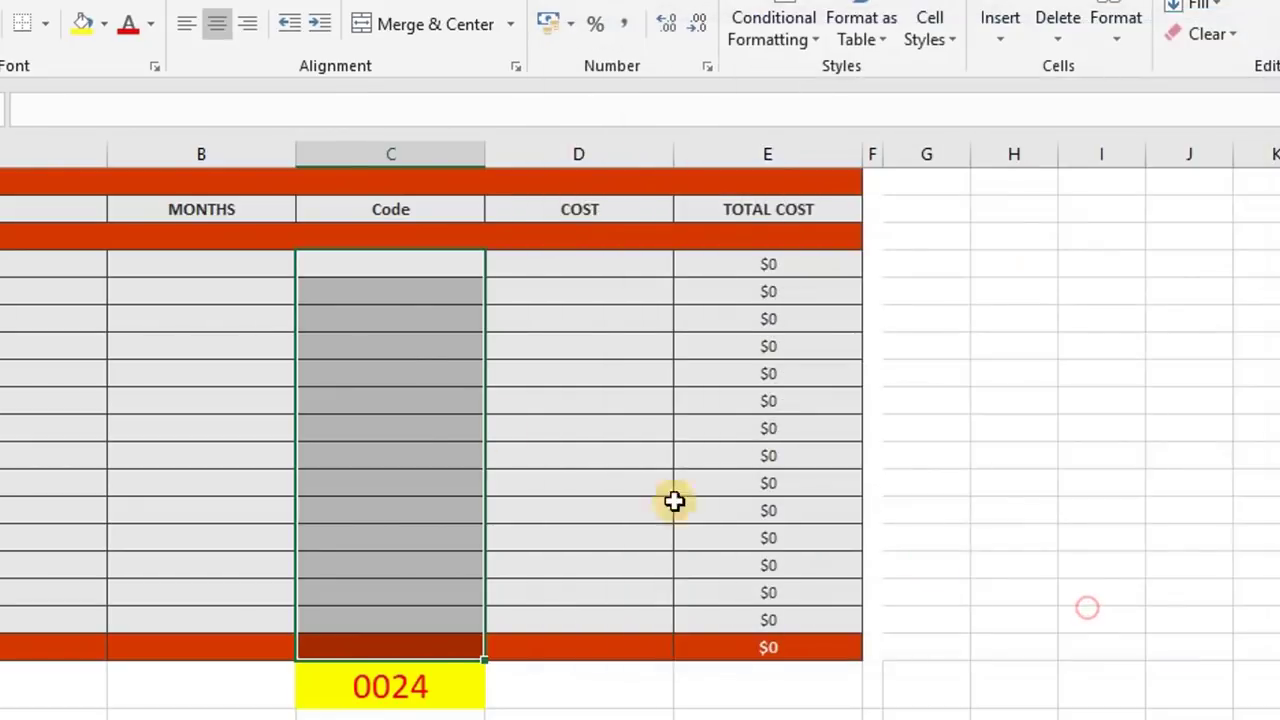
Step: Enter codes 1, 24, 50, 5, 150 and 0002 down C6:C11
{"action": "left_click", "coordinate": [392, 256]}
{"action": "type", "text": "1"}
{"action": "key", "text": "Return"}
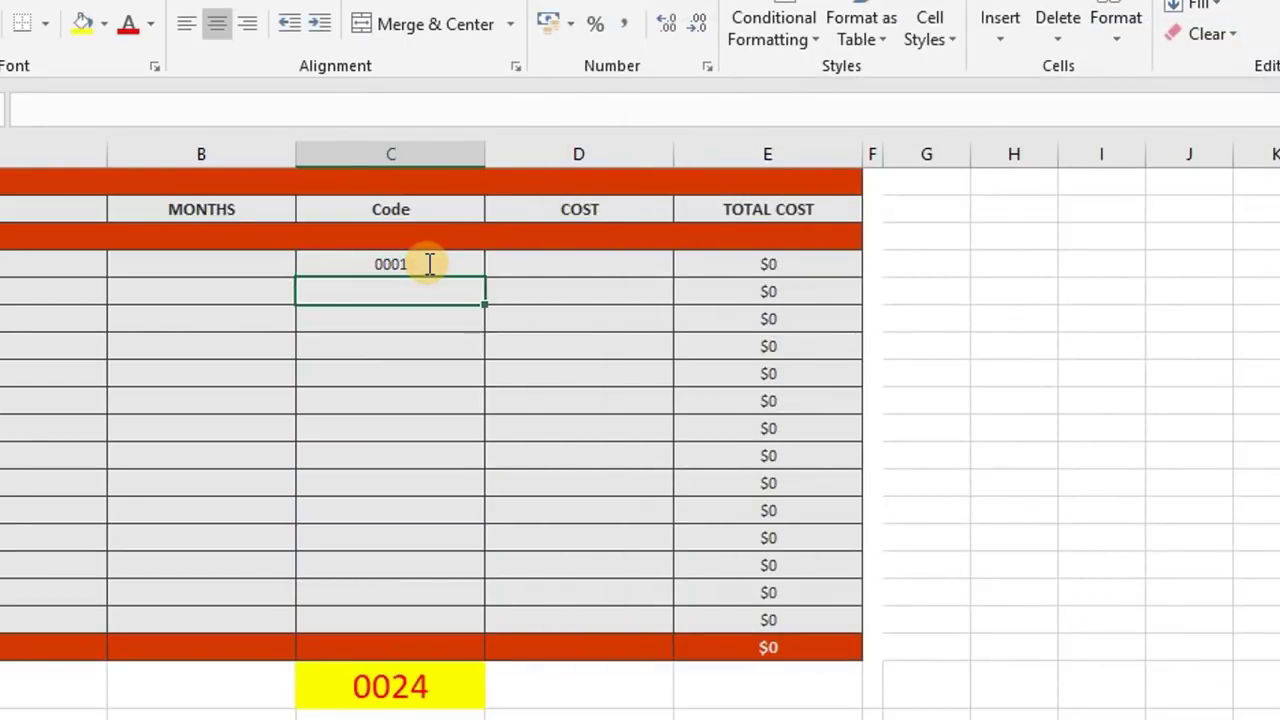
{"action": "type", "text": "24"}
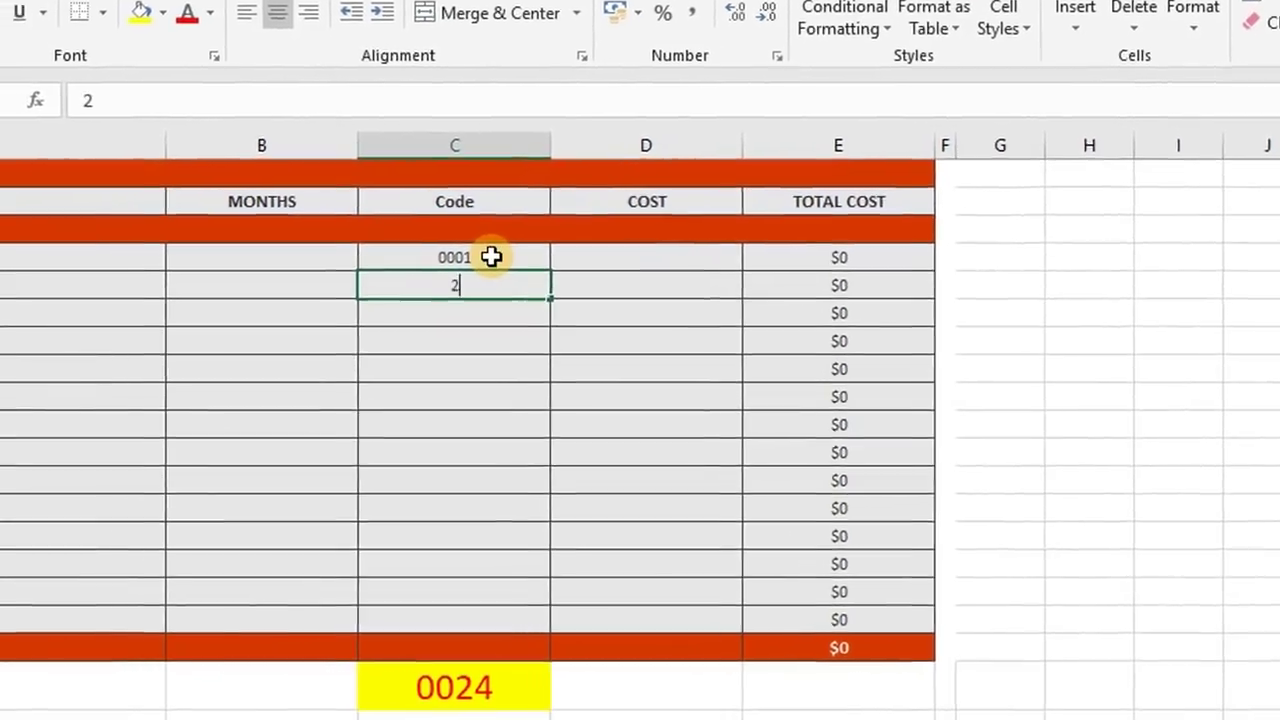
{"action": "key", "text": "Return"}
{"action": "type", "text": "50"}
{"action": "key", "text": "Return"}
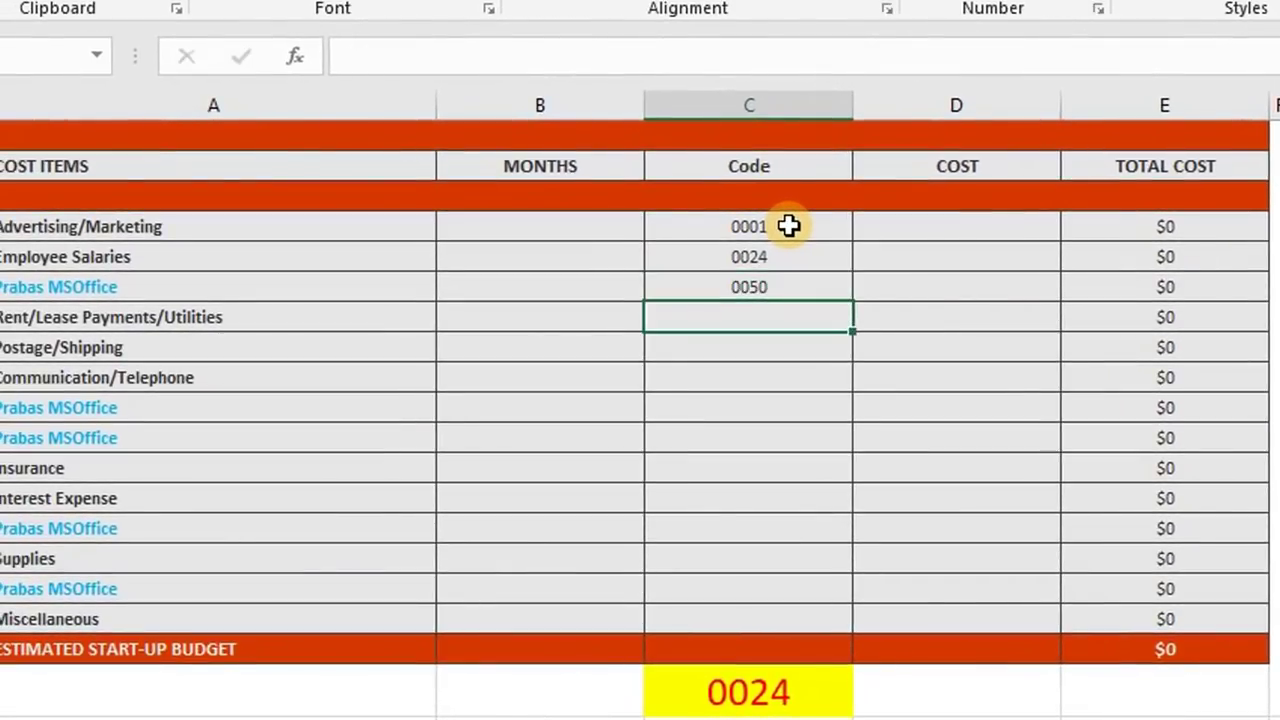
{"action": "type", "text": "5"}
{"action": "key", "text": "Return"}
{"action": "type", "text": "150"}
{"action": "key", "text": "Return"}
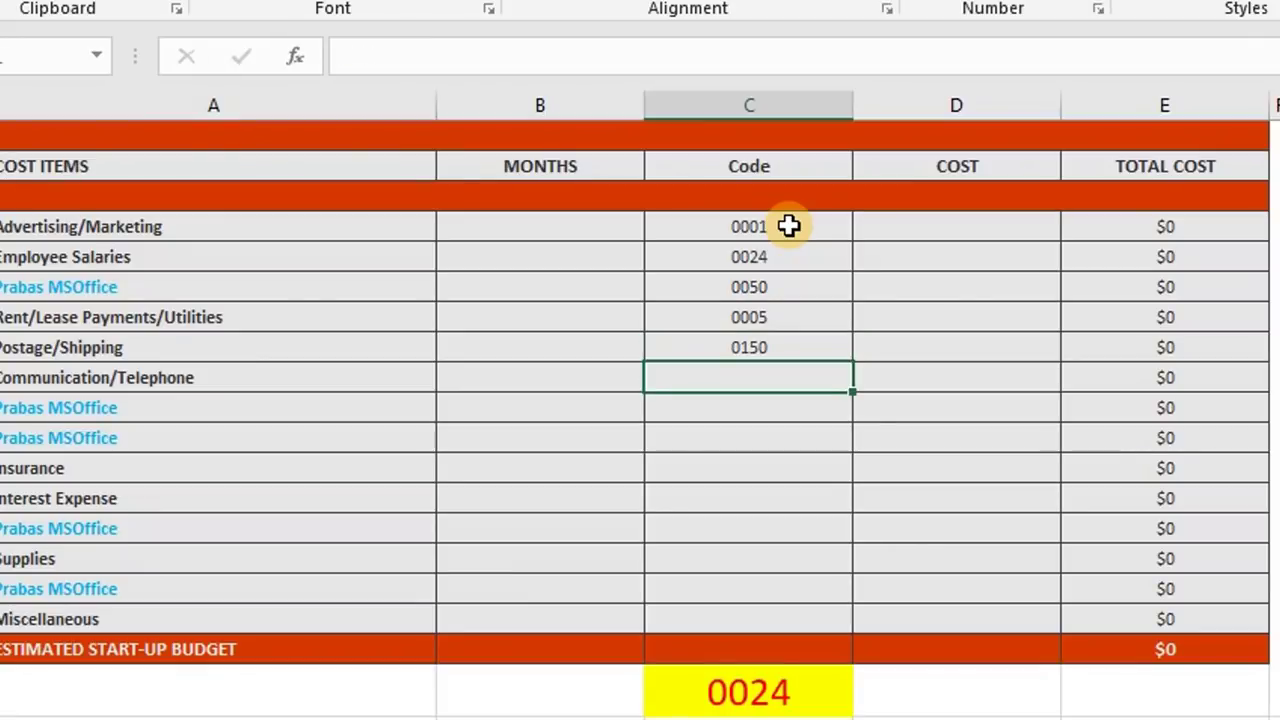
{"action": "type", "text": "0002"}
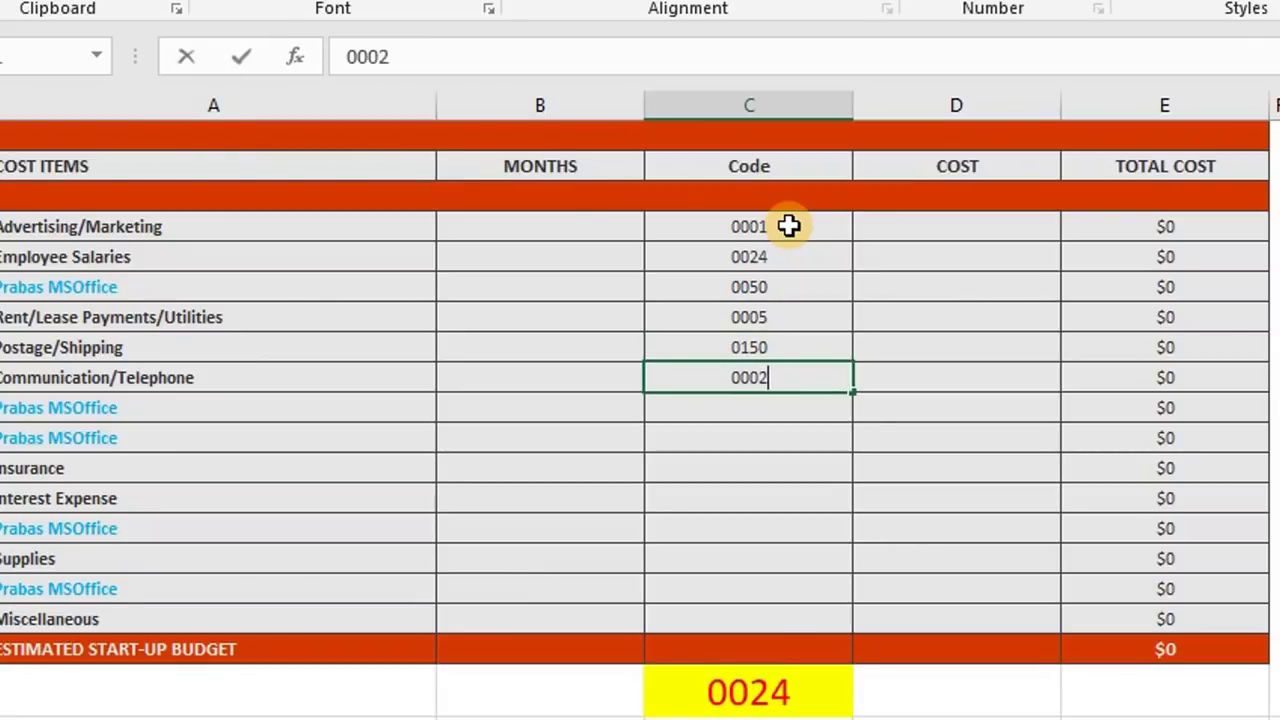
{"action": "key", "text": "Return"}
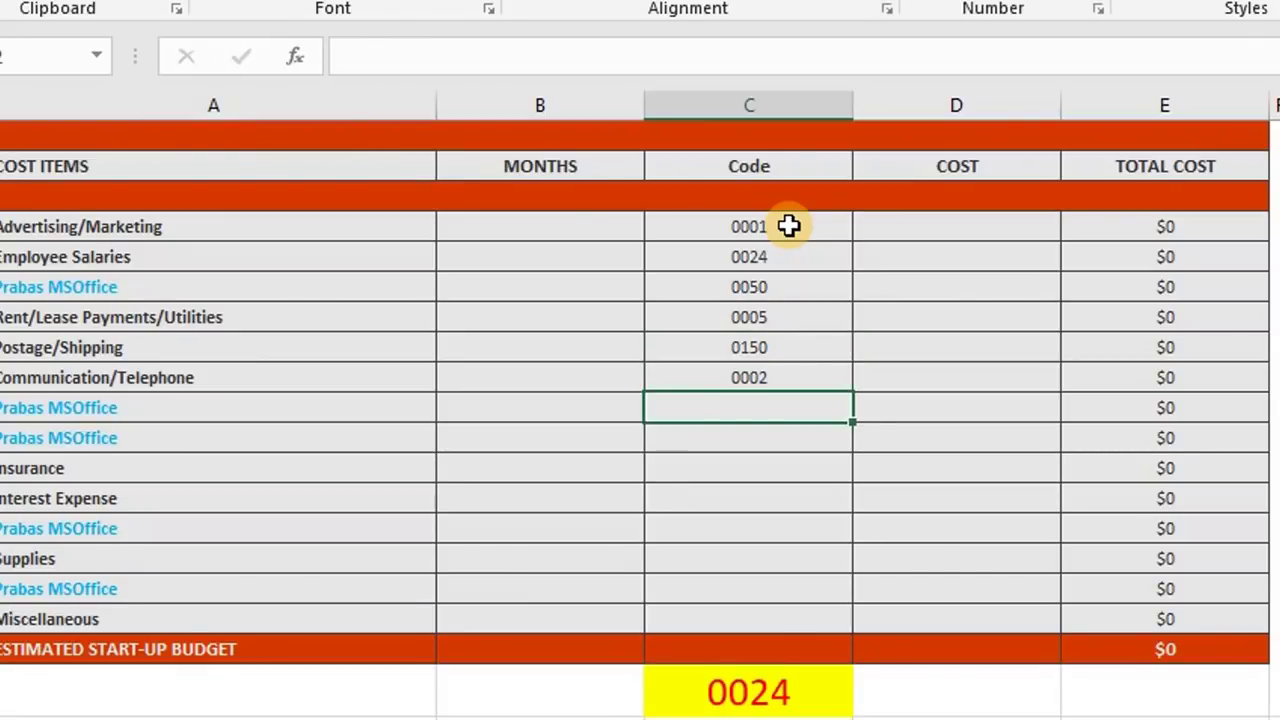
Step: Verify code 0005 is a number with an ISNUMBER formula, then delete the TRUE result
{"action": "left_click", "coordinate": [791, 377]}
{"action": "left_click", "coordinate": [889, 310]}
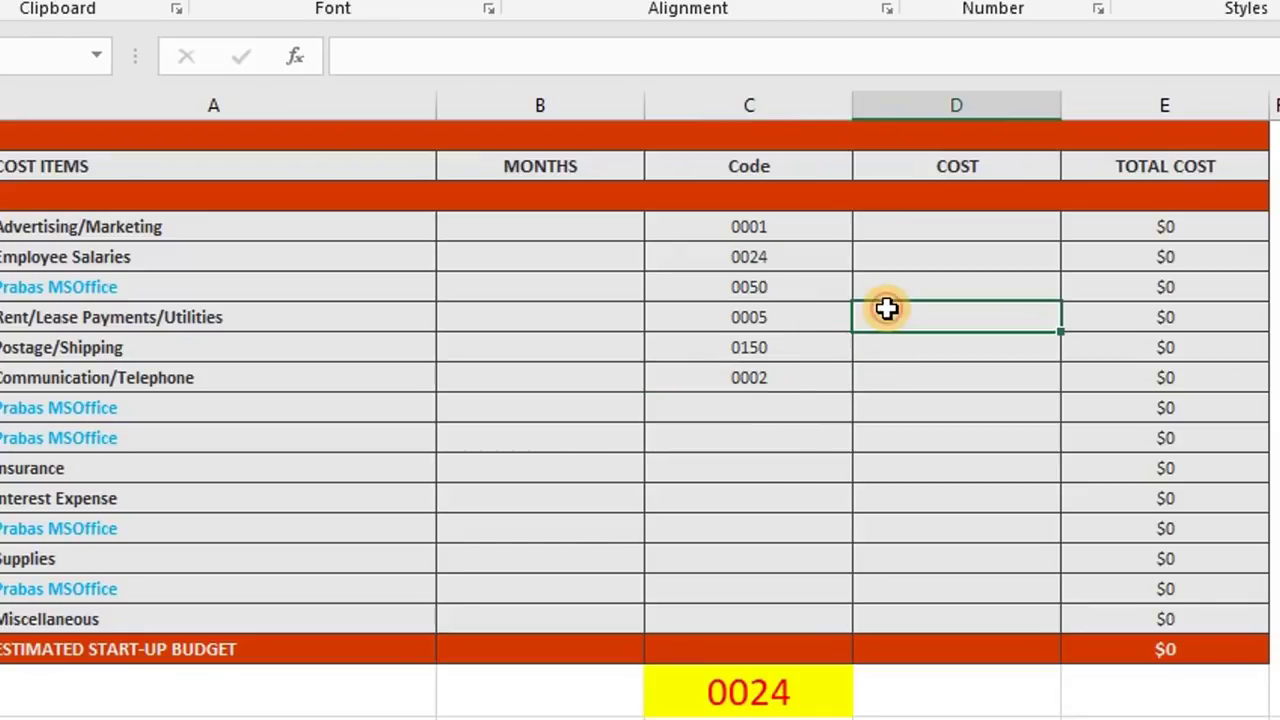
{"action": "type", "text": "=isnum"}
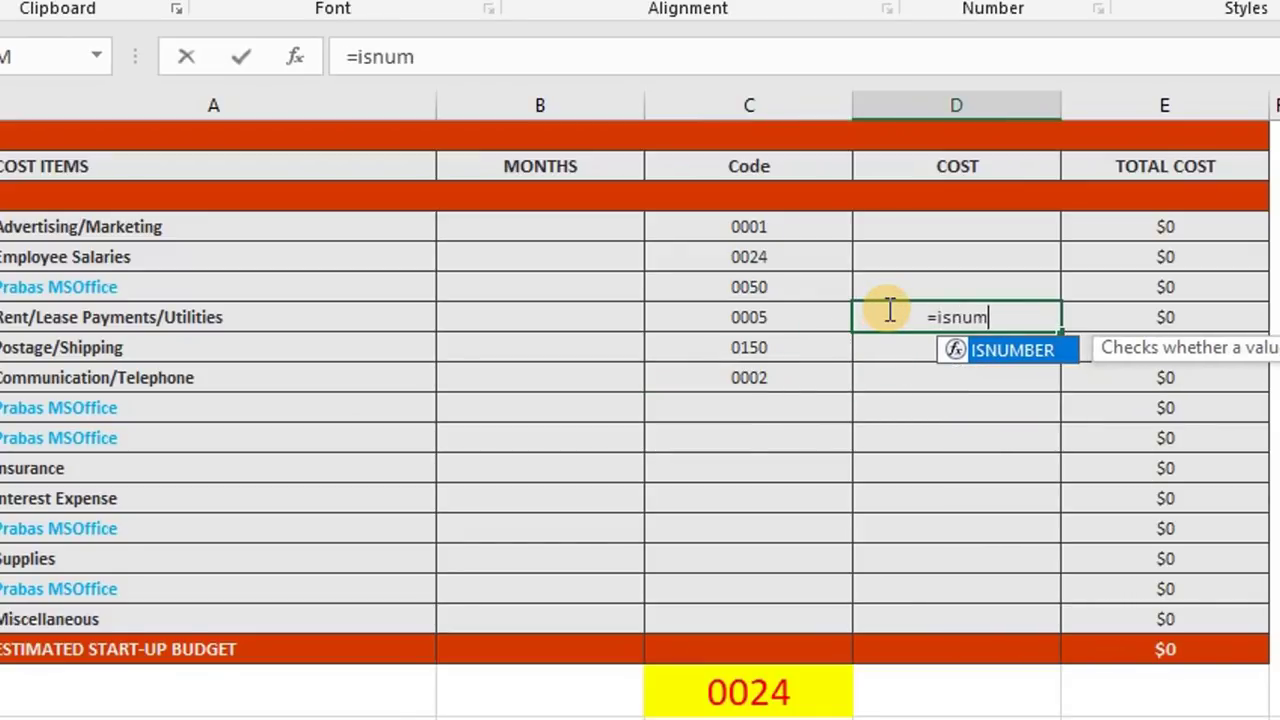
{"action": "key", "text": "Tab"}
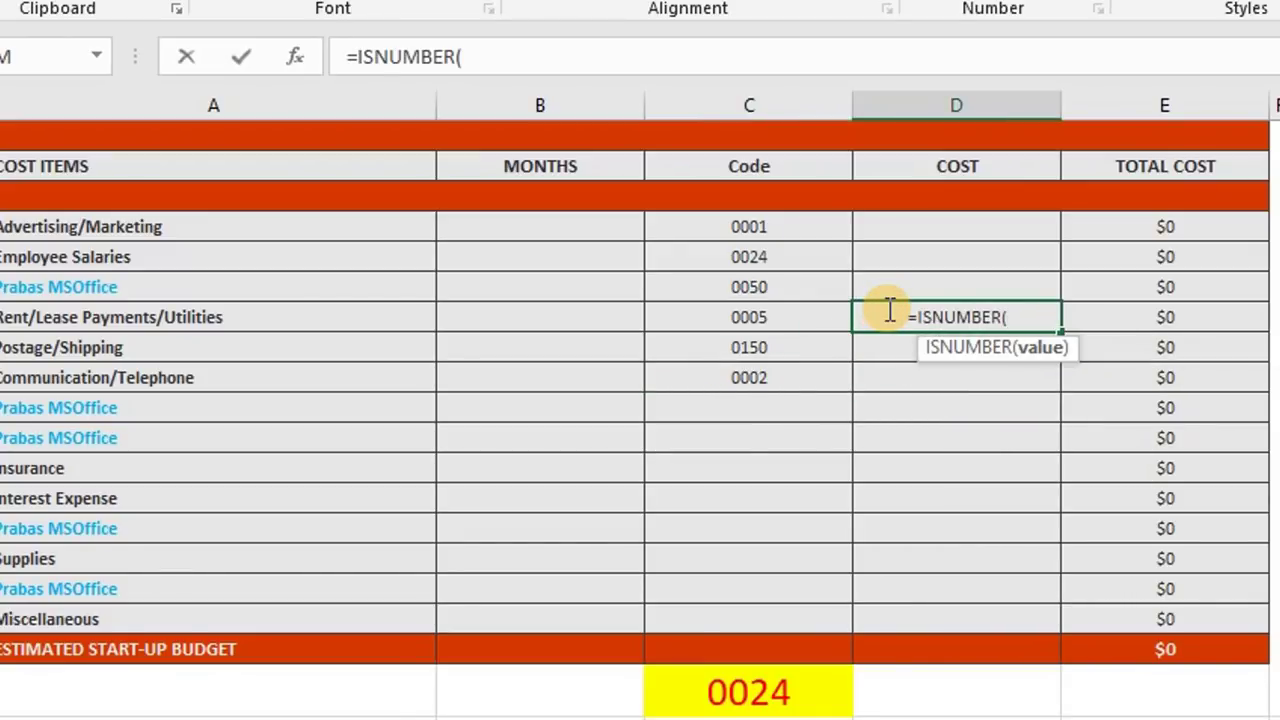
{"action": "left_click", "coordinate": [765, 322]}
{"action": "key", "text": "Return"}
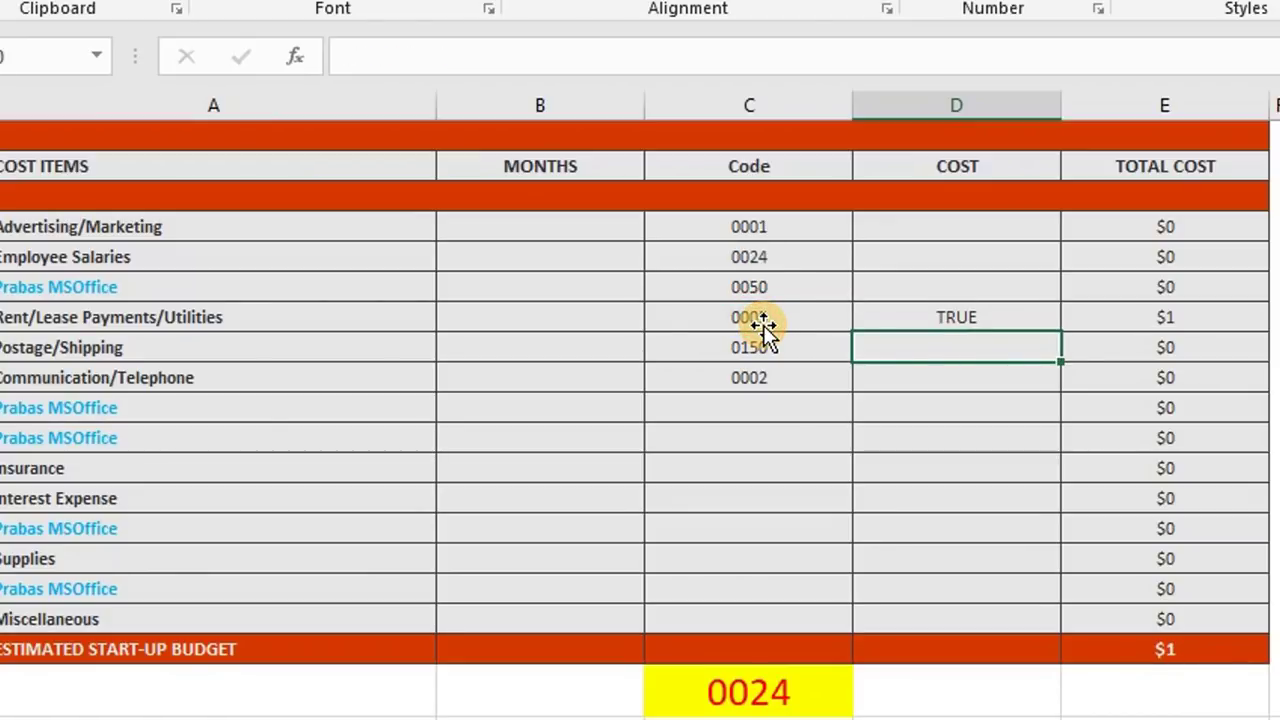
{"action": "left_click_drag", "start_coordinate": [920, 274], "coordinate": [923, 346]}
{"action": "key", "text": "Delete"}
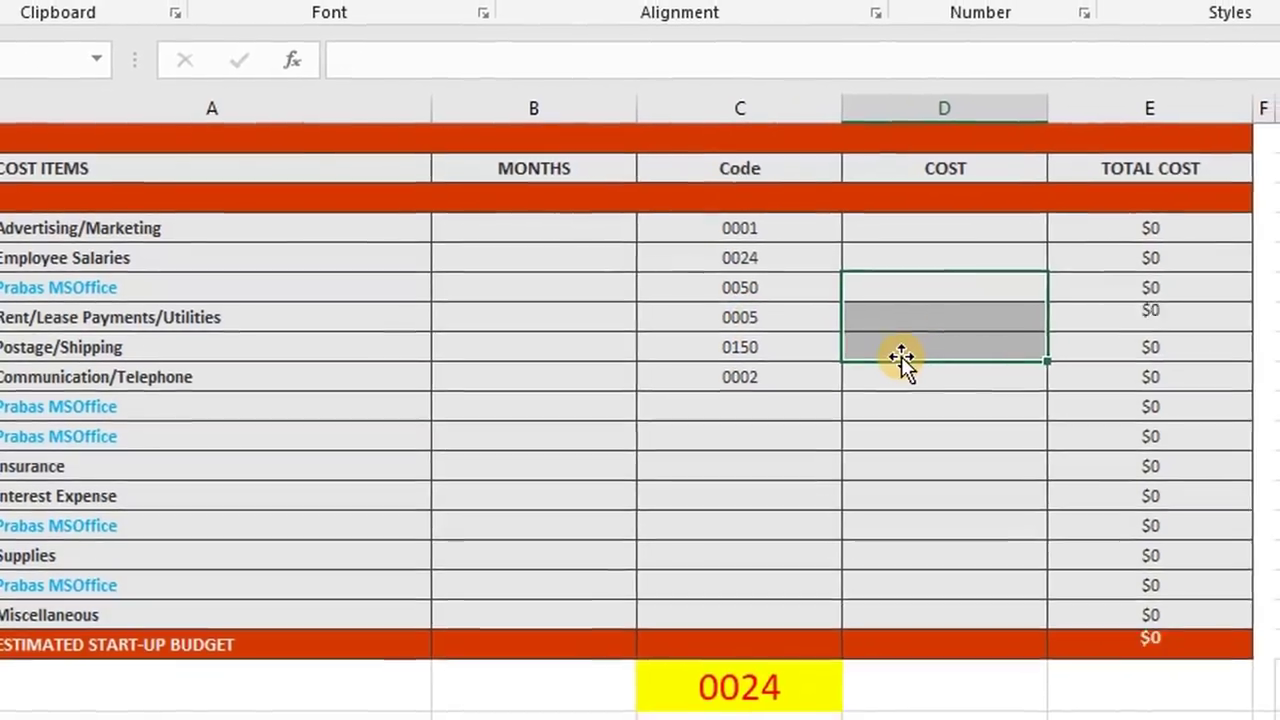
{"action": "key", "text": "Left"}
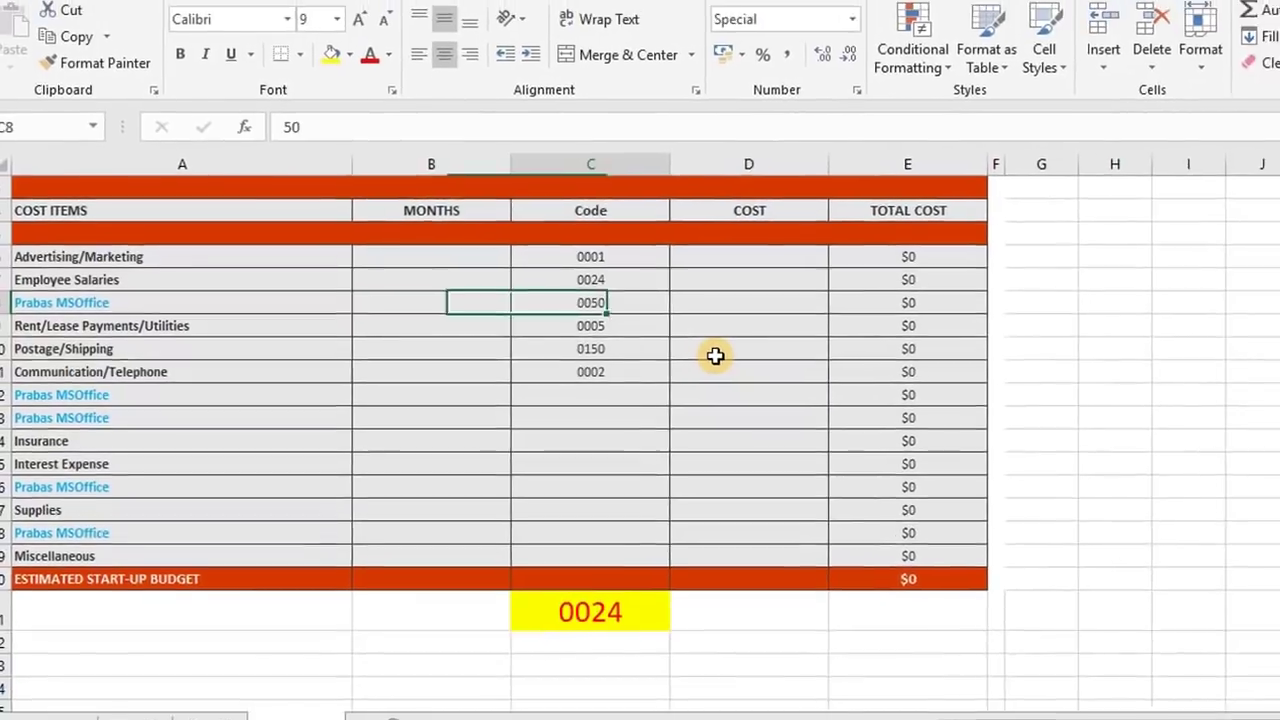
Step: Select the cost item names A6:A19, return to A6, and browse the ribbon tabs toward Review
{"action": "key", "text": "Up"}
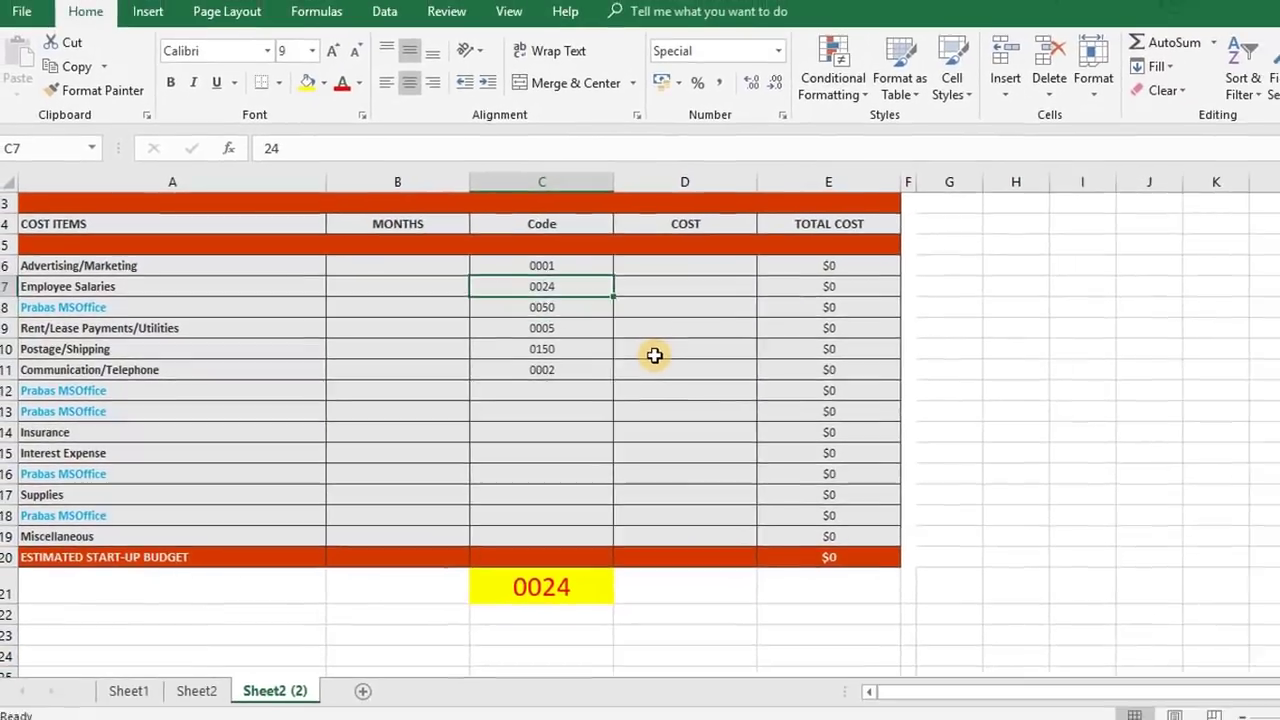
{"action": "key", "text": "Down"}
{"action": "key", "text": "Down"}
{"action": "key", "text": "Down"}
{"action": "key", "text": "Down"}
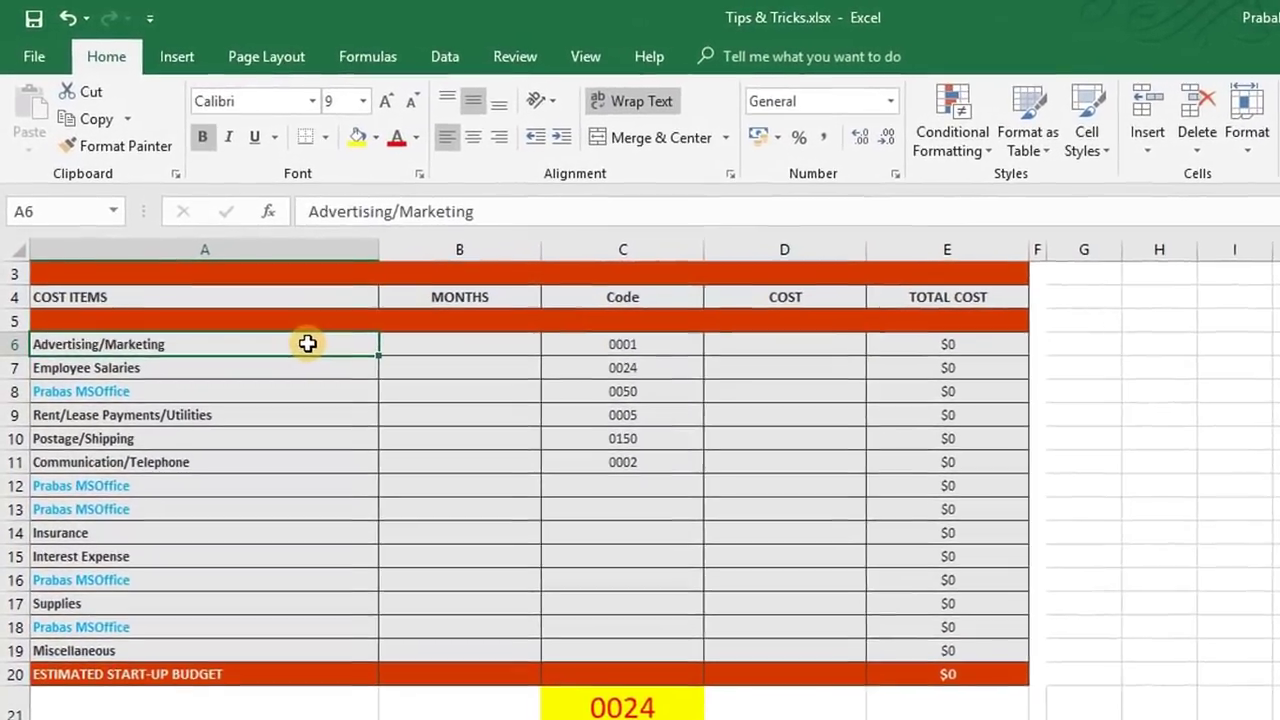
{"action": "left_click_drag", "start_coordinate": [261, 292], "coordinate": [181, 523]}
{"action": "left_click_drag", "start_coordinate": [221, 637], "coordinate": [222, 672]}
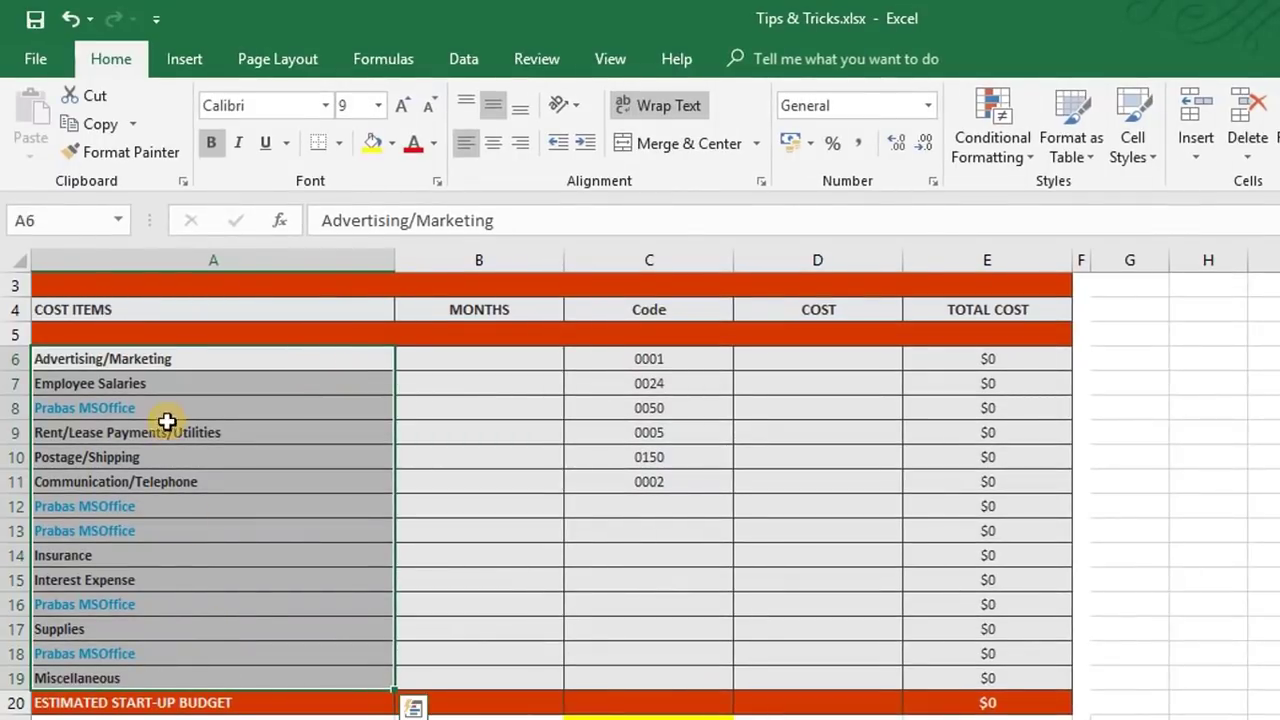
{"action": "left_click", "coordinate": [171, 354]}
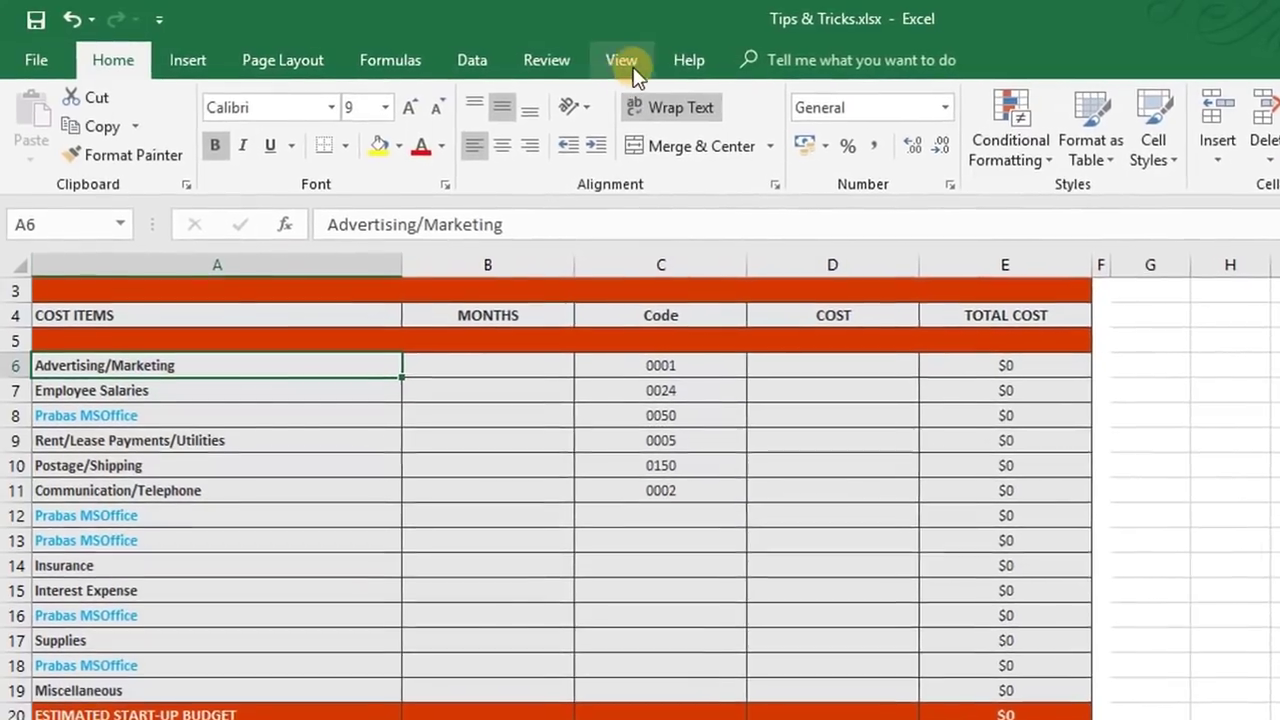
{"action": "left_click", "coordinate": [688, 60]}
{"action": "left_click", "coordinate": [621, 60]}
{"action": "left_click", "coordinate": [560, 62]}
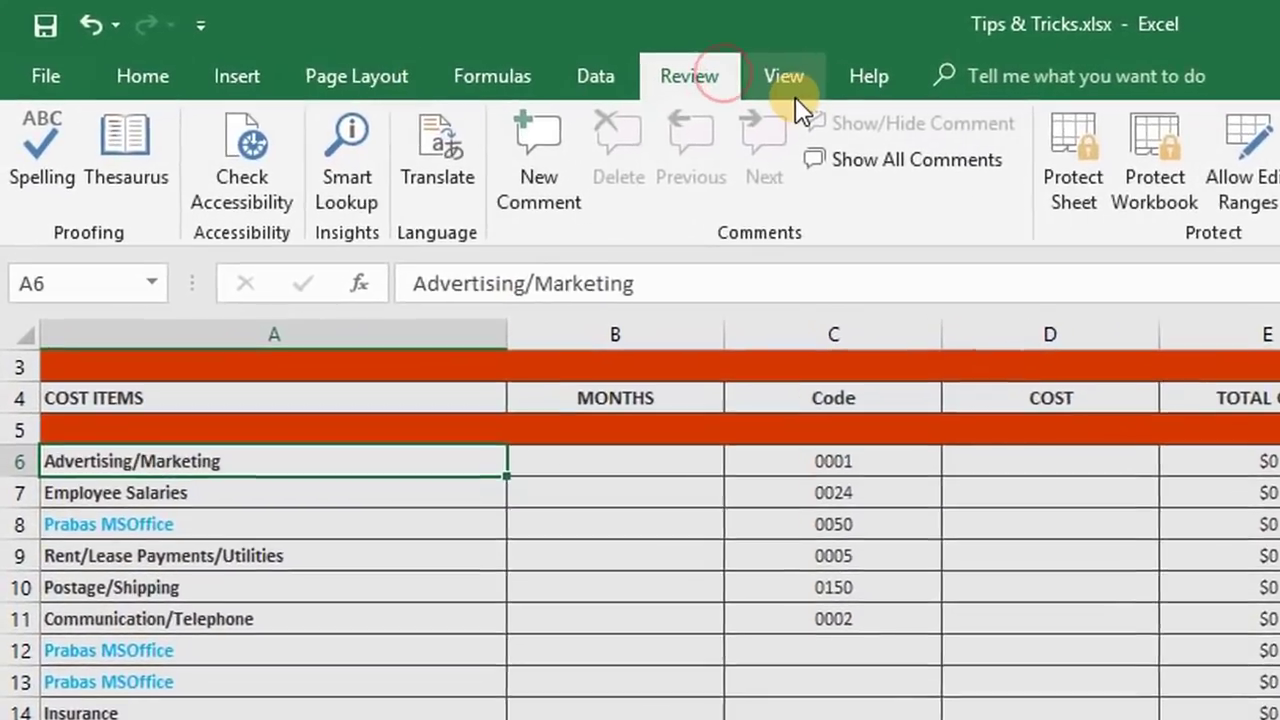
{"action": "left_click", "coordinate": [795, 80]}
{"action": "left_click", "coordinate": [868, 76]}
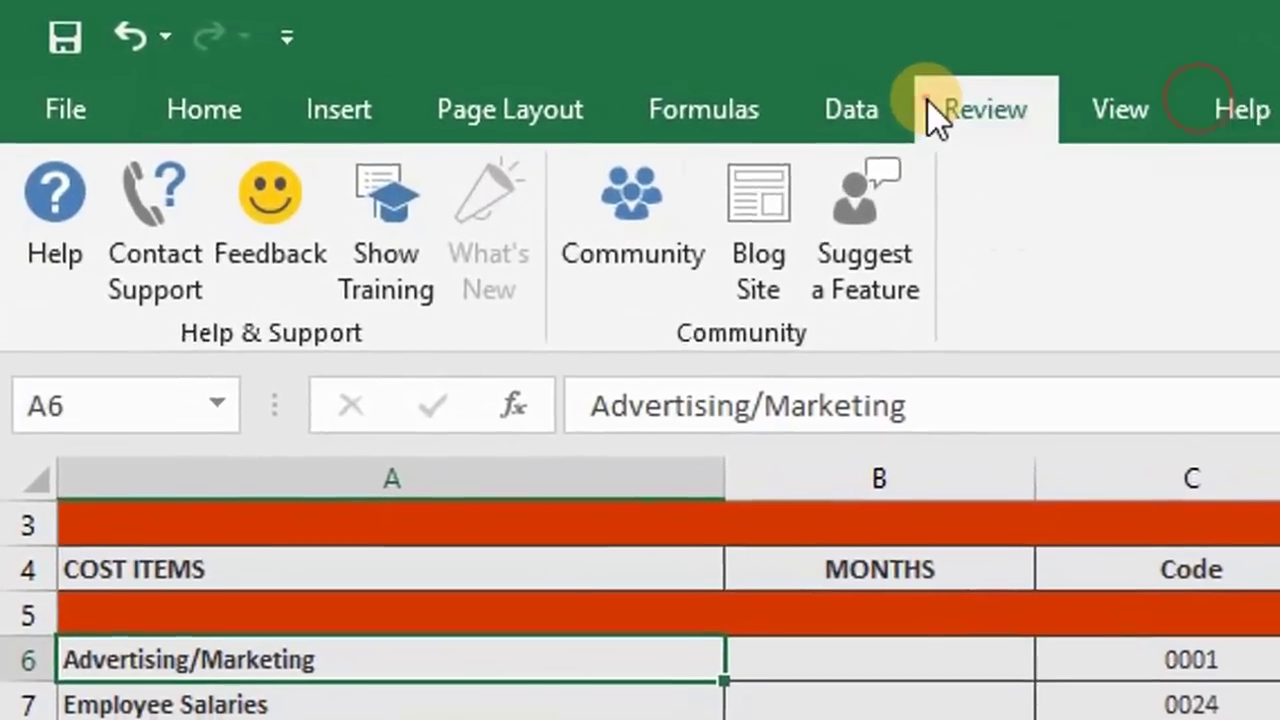
{"action": "left_click", "coordinate": [690, 80]}
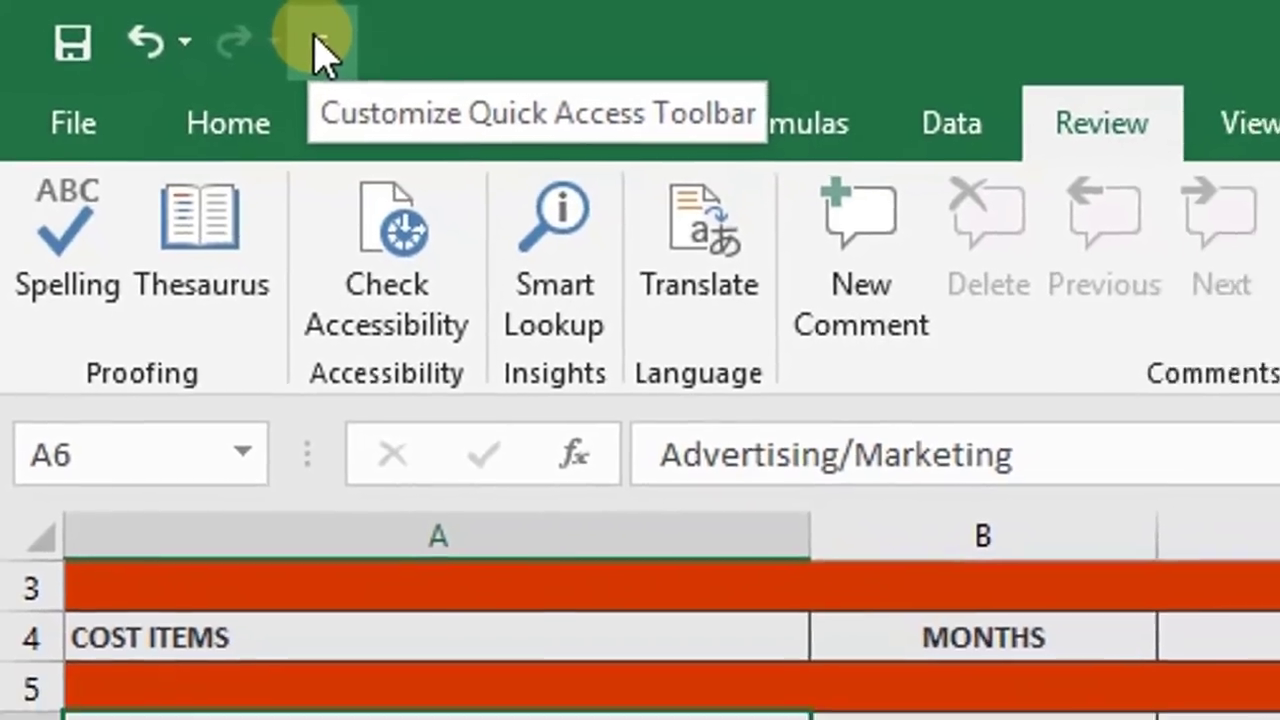
Step: Open the Quick Access Toolbar page of Excel Options
{"action": "left_click", "coordinate": [370, 52]}
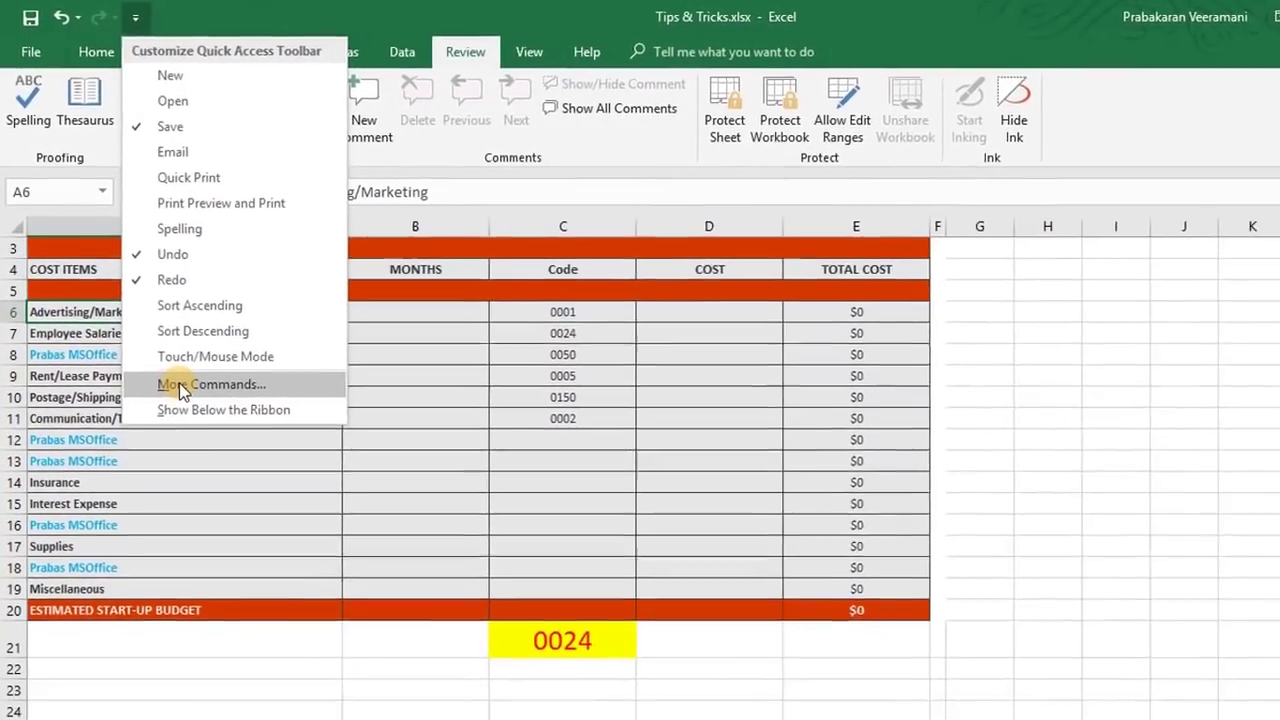
{"action": "left_click", "coordinate": [181, 388]}
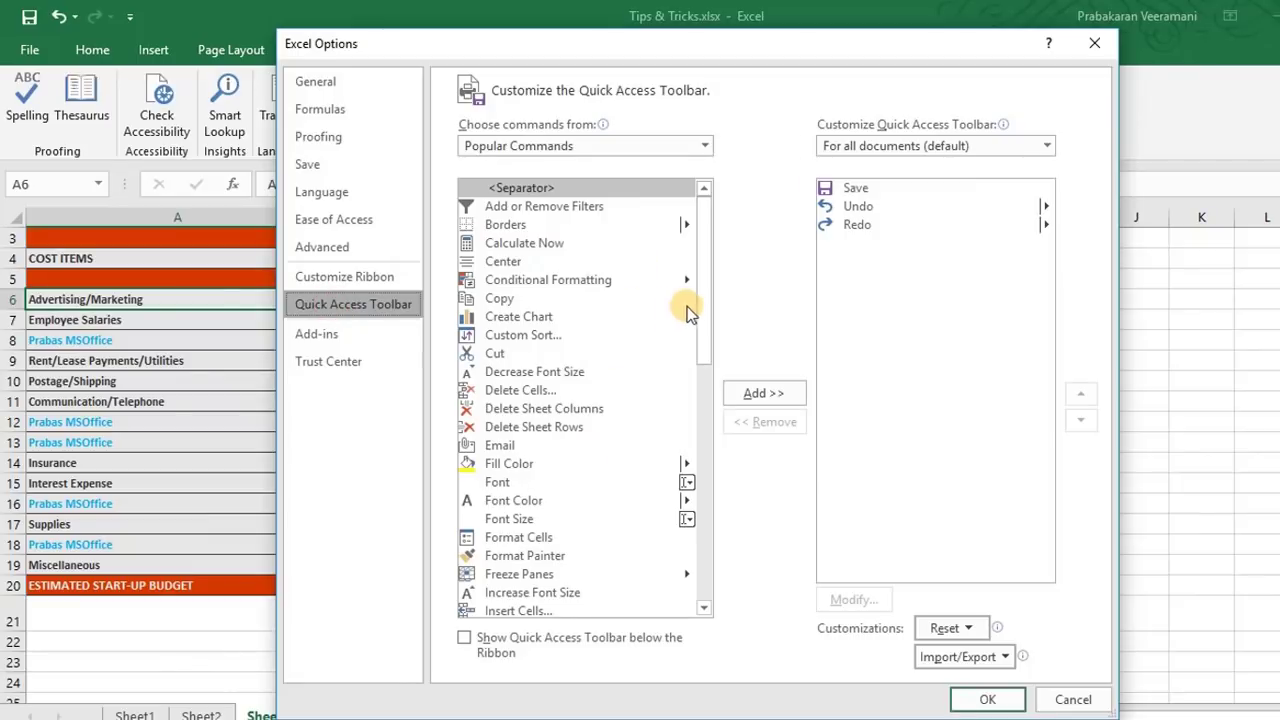
{"action": "scroll", "coordinate": [701, 347], "scroll_direction": "down", "scroll_amount": 1}
{"action": "left_click_drag", "start_coordinate": [701, 347], "coordinate": [714, 279]}
Step: Switch the command list to All Commands and scroll to the S entries
{"action": "left_click", "coordinate": [476, 147]}
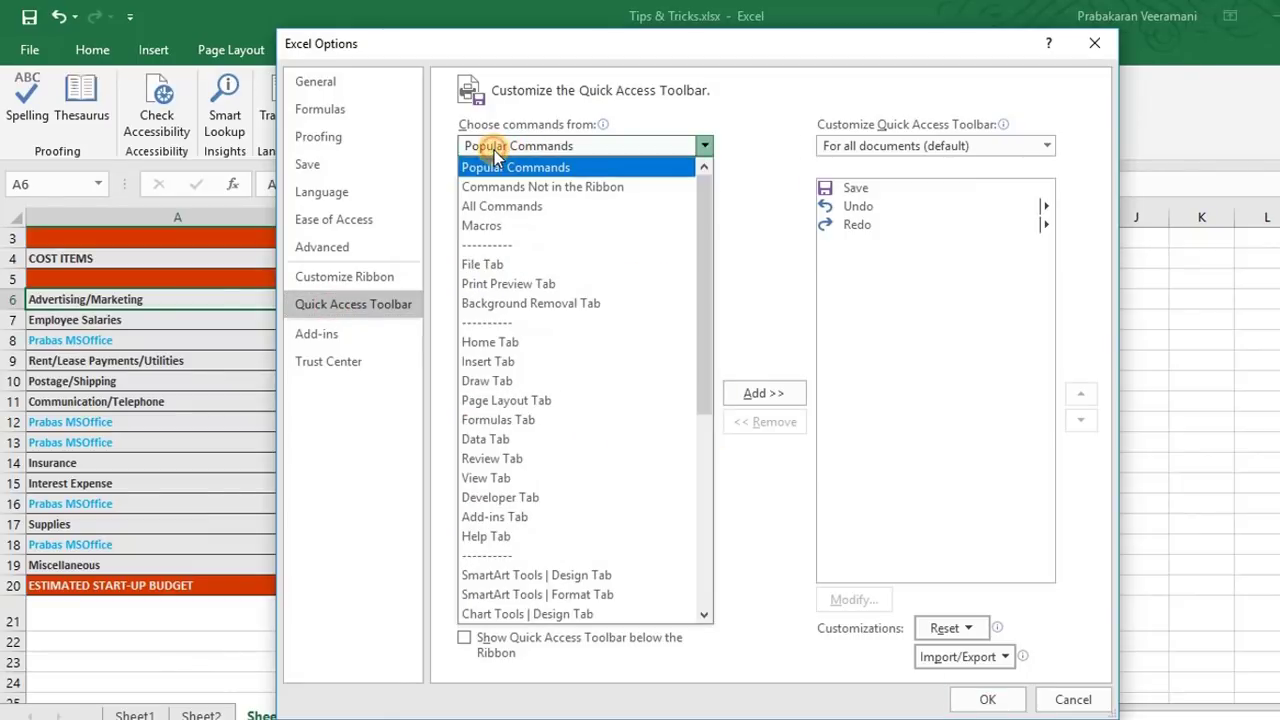
{"action": "left_click", "coordinate": [470, 168]}
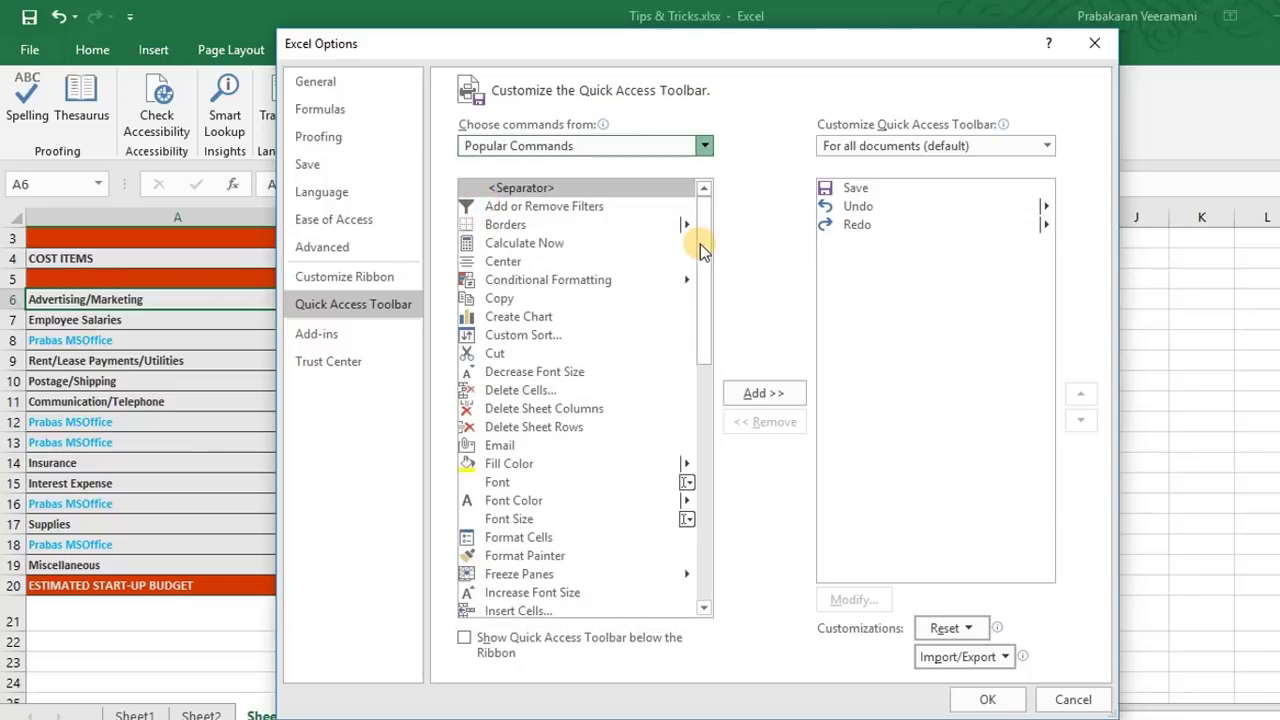
{"action": "key", "text": "Down"}
{"action": "key", "text": "Down"}
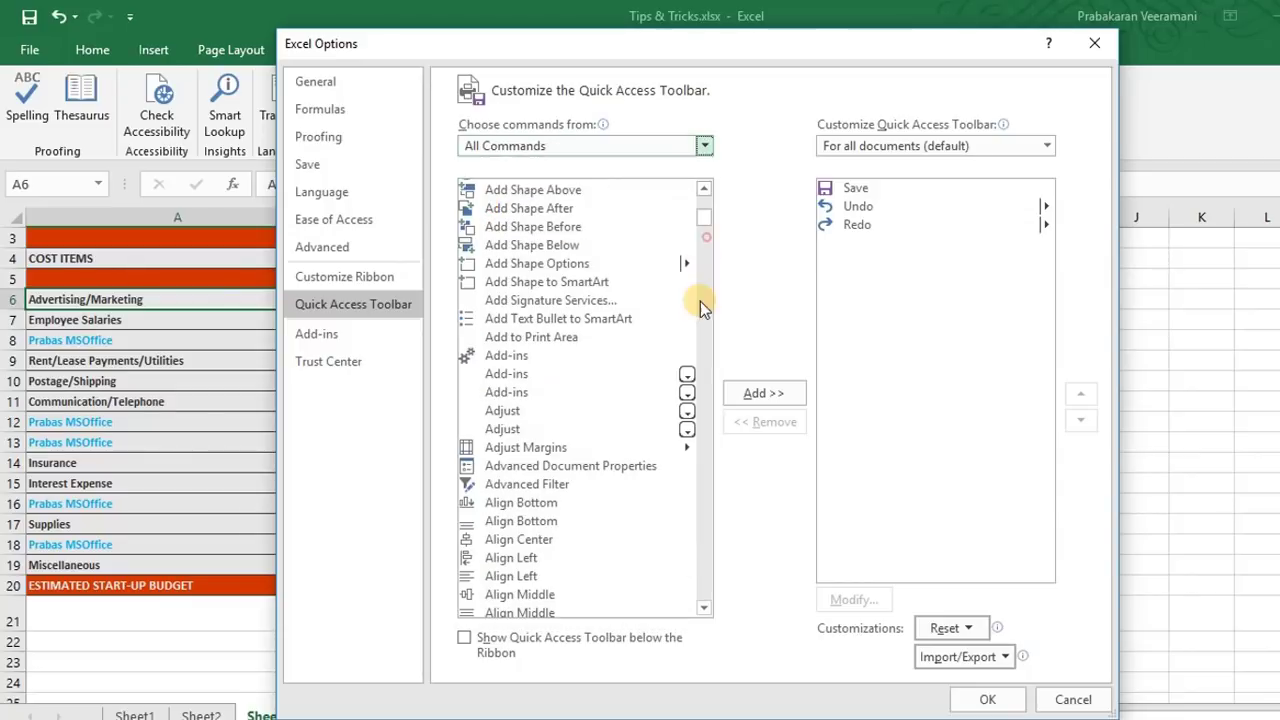
{"action": "left_click", "coordinate": [540, 449]}
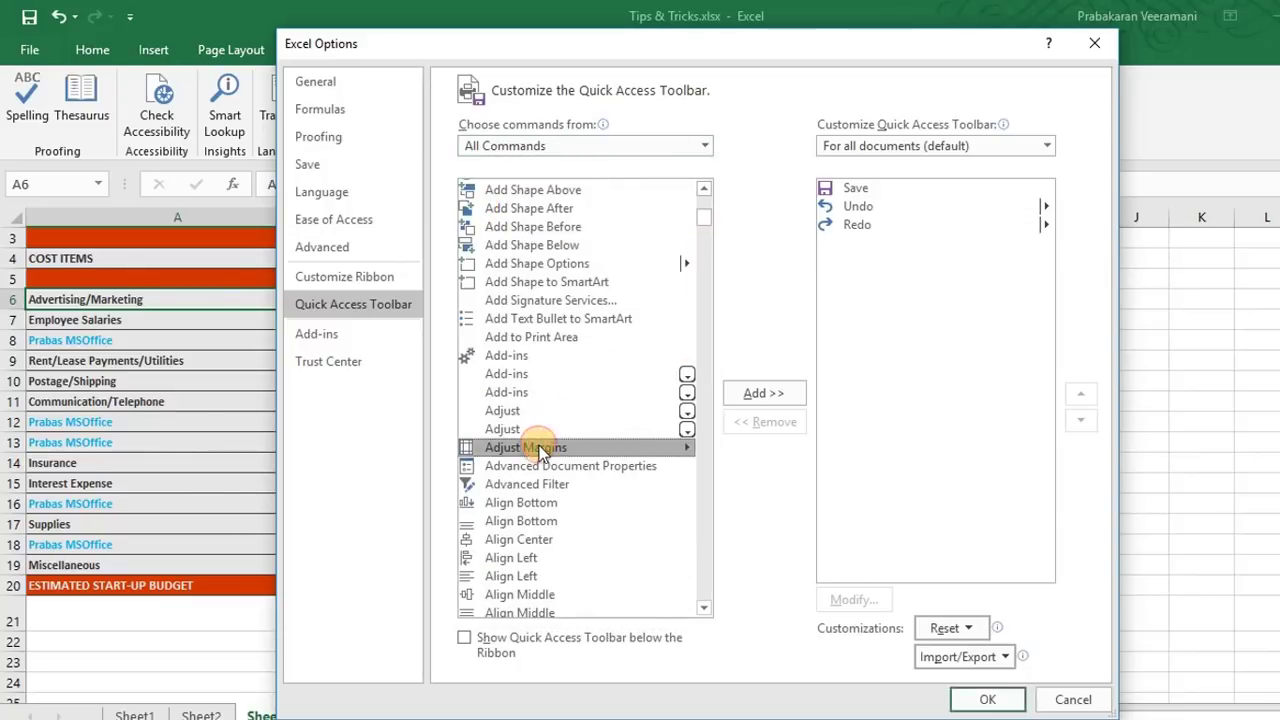
{"action": "key", "text": "s"}
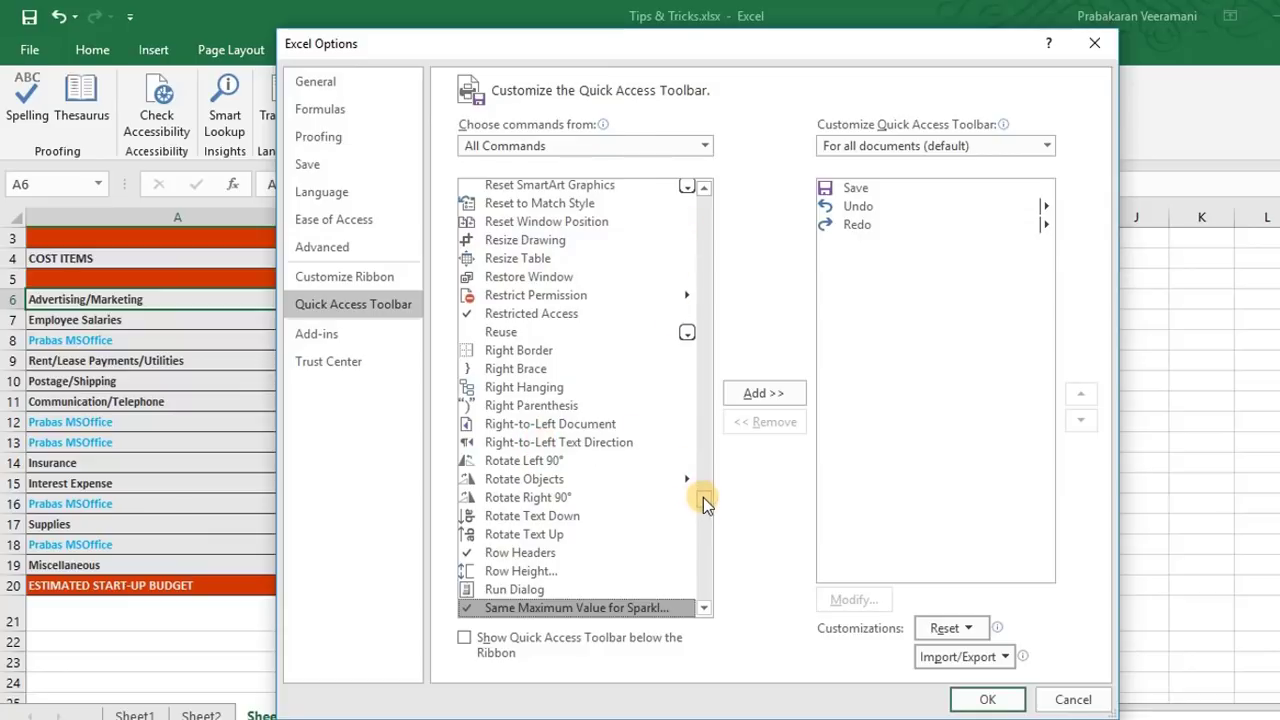
{"action": "scroll", "coordinate": [703, 505], "scroll_direction": "down", "scroll_amount": 20}
{"action": "scroll", "coordinate": [704, 518], "scroll_direction": "down", "scroll_amount": 11}
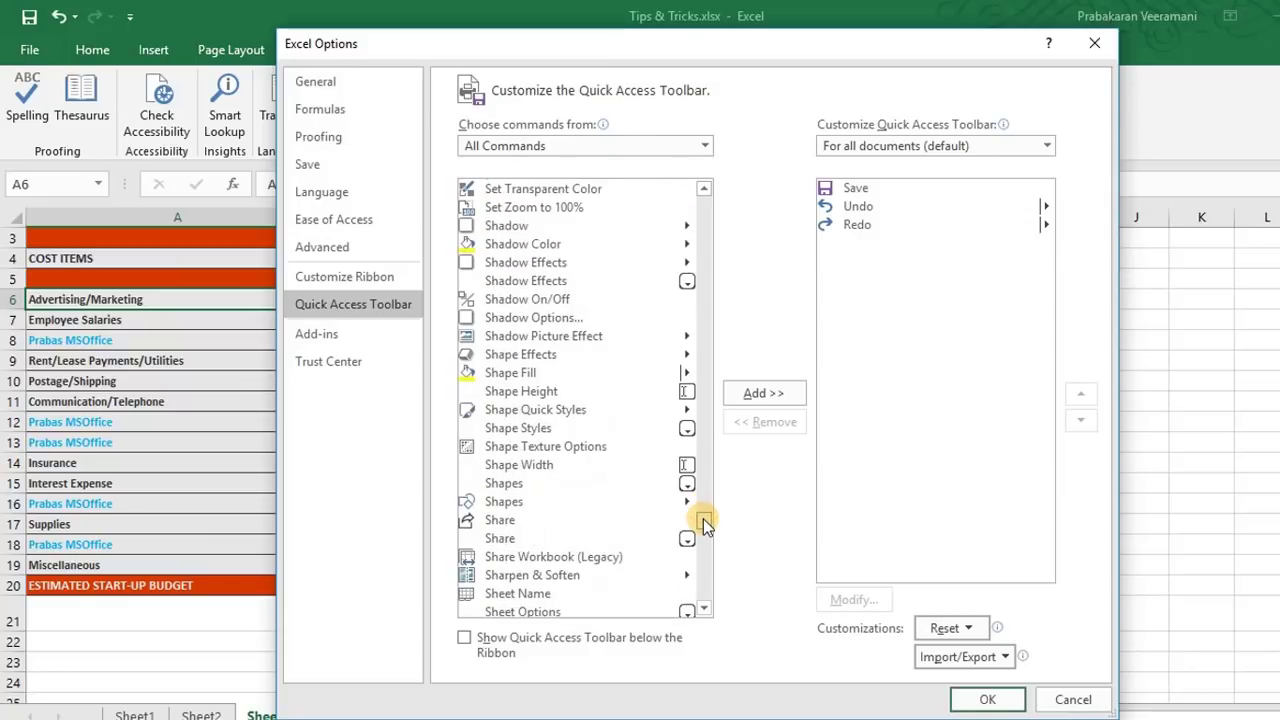
{"action": "scroll", "coordinate": [704, 520], "scroll_direction": "up", "scroll_amount": 5}
{"action": "mouse_move", "coordinate": [705, 520]}
{"action": "left_mouse_down"}
{"action": "mouse_move", "coordinate": [708, 501]}
{"action": "mouse_move", "coordinate": [709, 513]}
{"action": "left_mouse_up"}
{"action": "scroll", "coordinate": [637, 490], "scroll_direction": "up", "scroll_amount": 2}
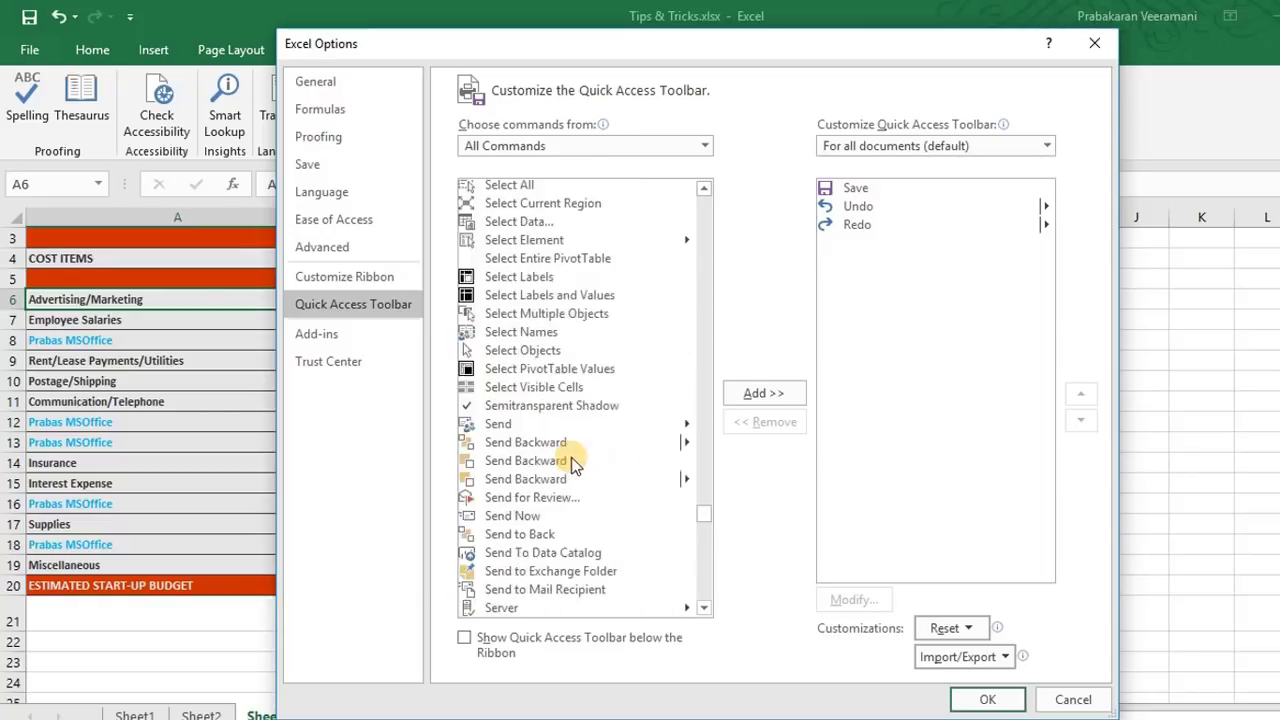
{"action": "scroll", "coordinate": [571, 451], "scroll_direction": "down", "scroll_amount": 20}
Step: Add Speak Cells to the Quick Access Toolbar and confirm with OK
{"action": "left_click", "coordinate": [513, 440]}
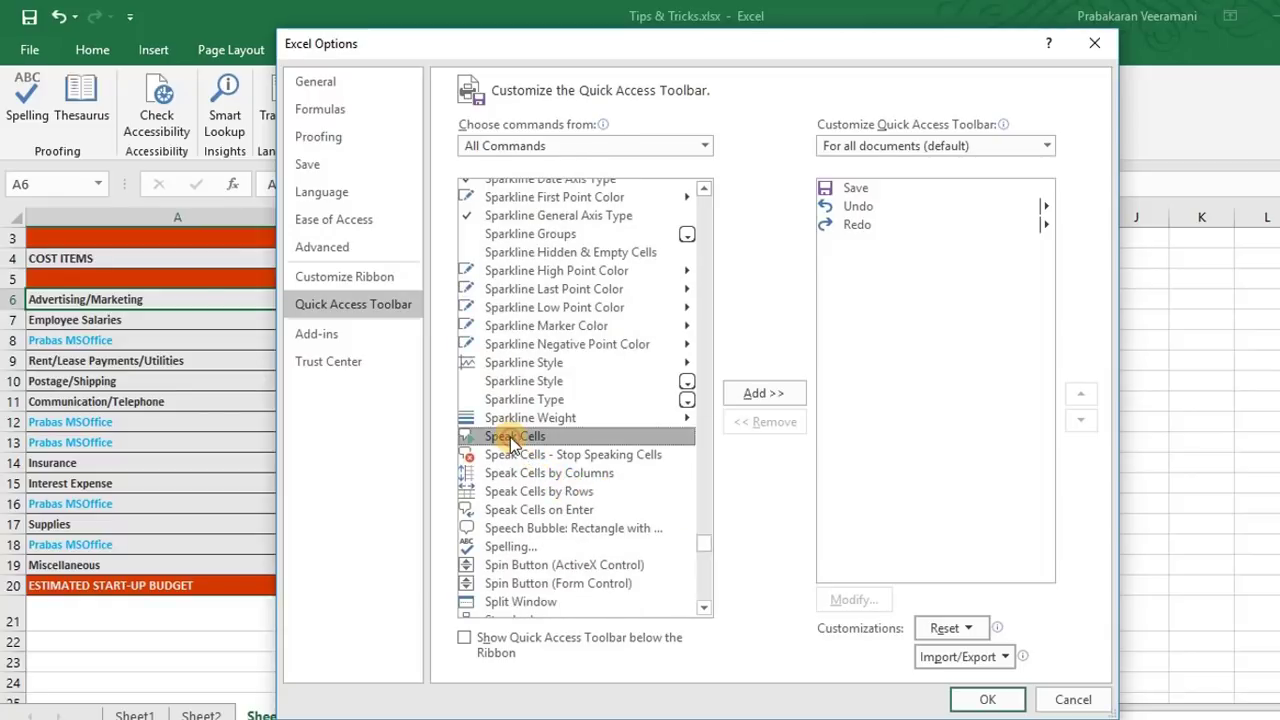
{"action": "left_click", "coordinate": [752, 394]}
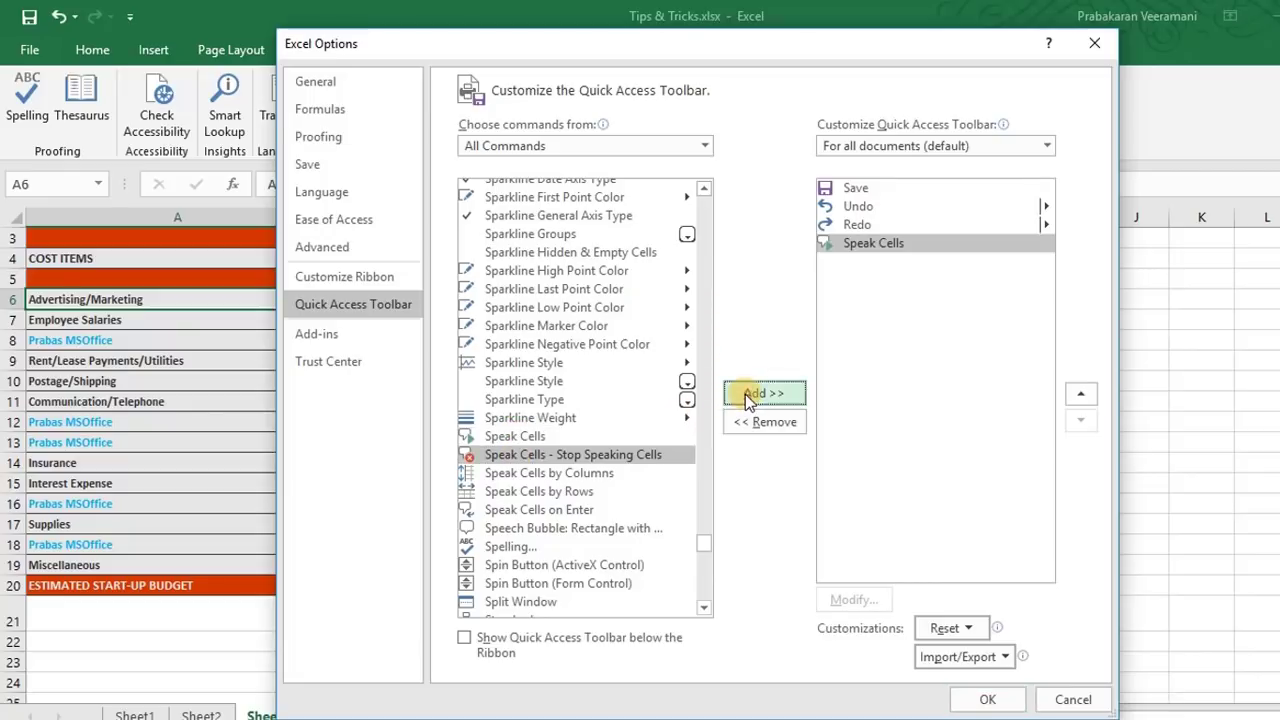
{"action": "left_click", "coordinate": [982, 698]}
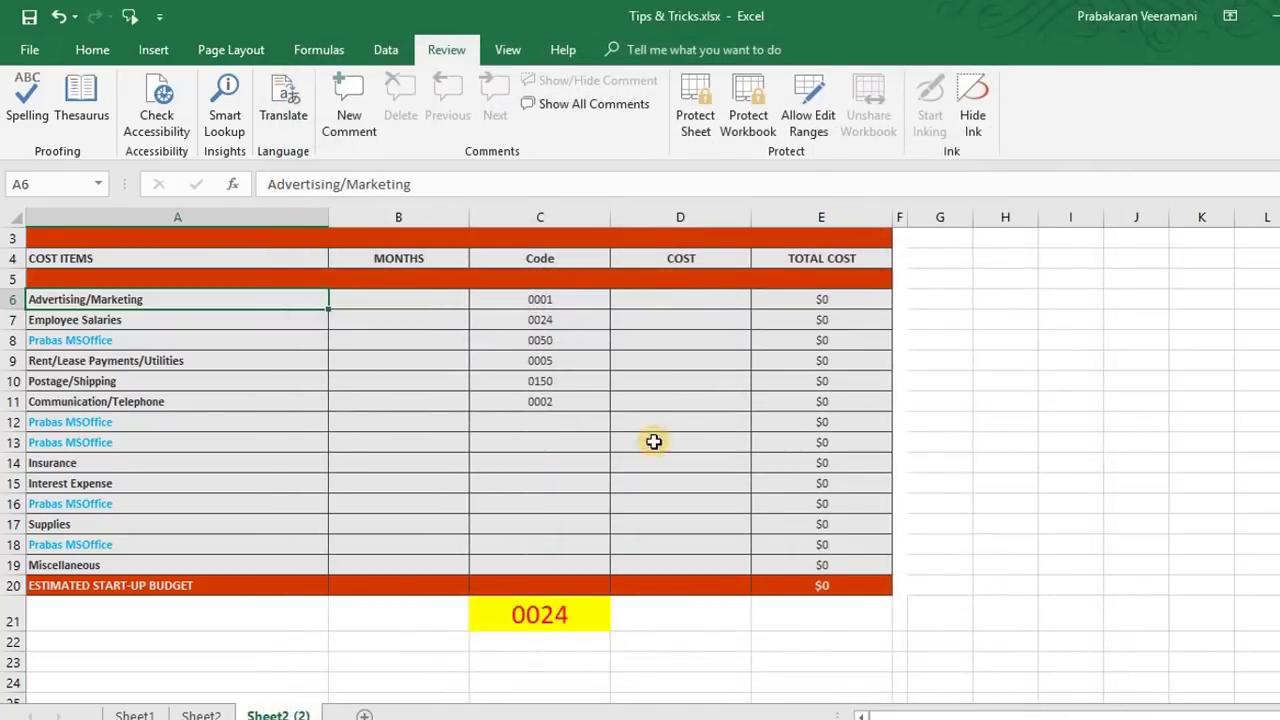
Step: Start Speak Cells from A6, then stop by clicking B10
{"action": "left_click", "coordinate": [251, 343]}
{"action": "left_click", "coordinate": [215, 299]}
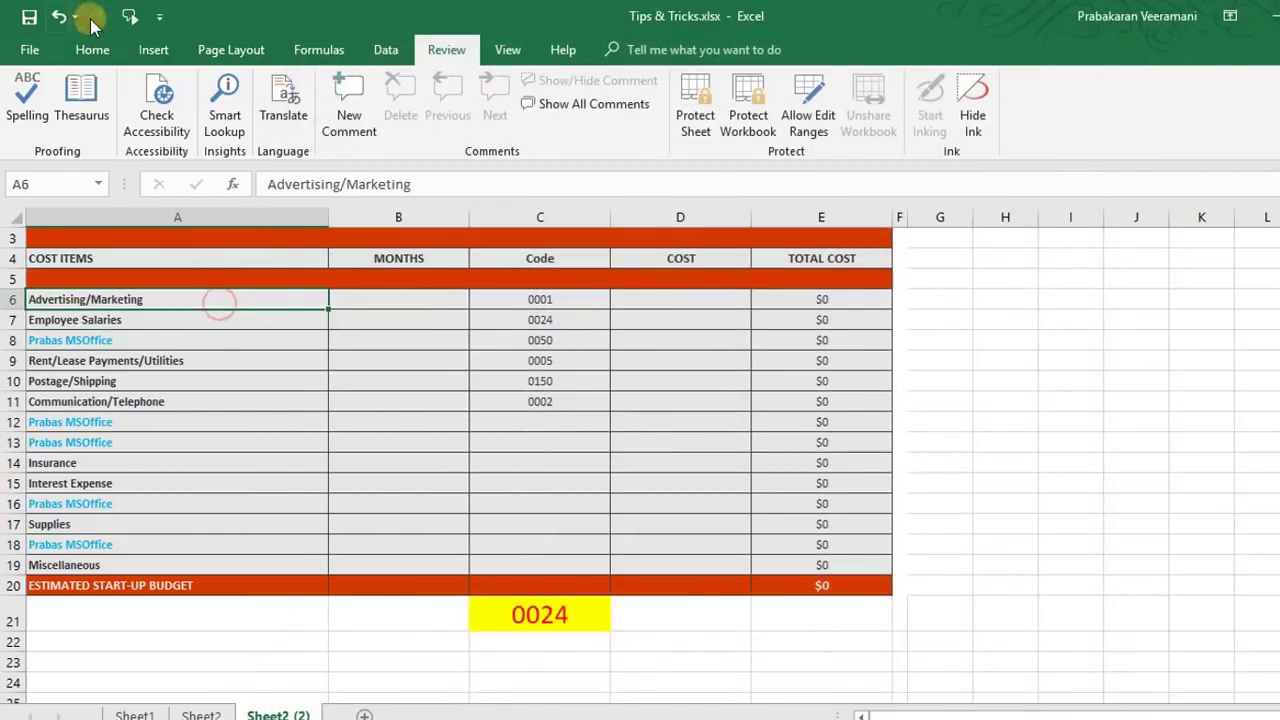
{"action": "left_click", "coordinate": [129, 16]}
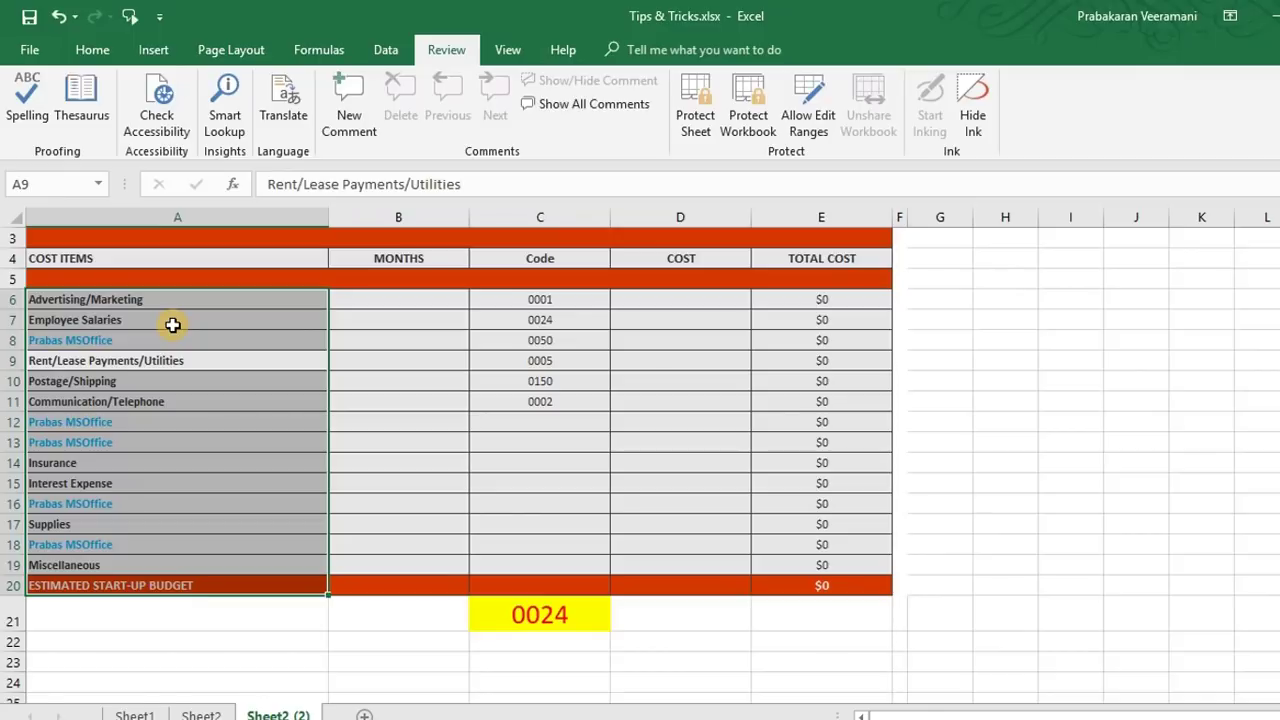
{"action": "key", "text": "Return"}
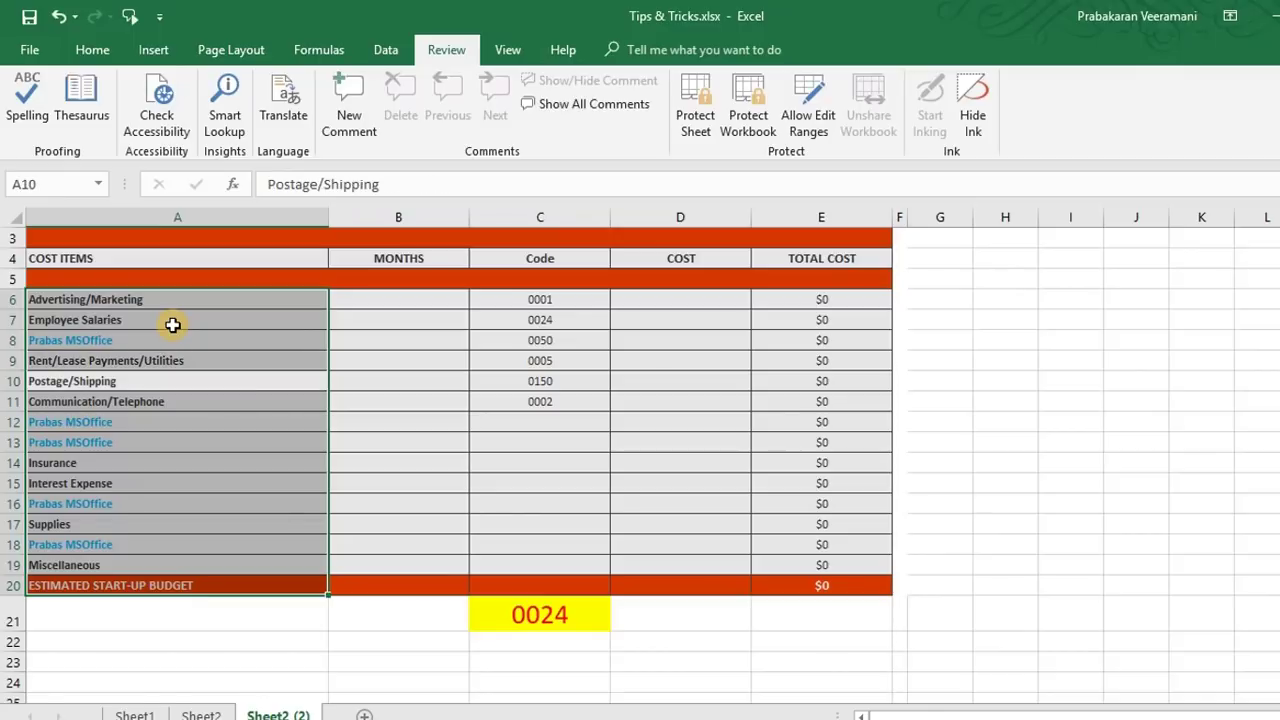
{"action": "left_click", "coordinate": [416, 378]}
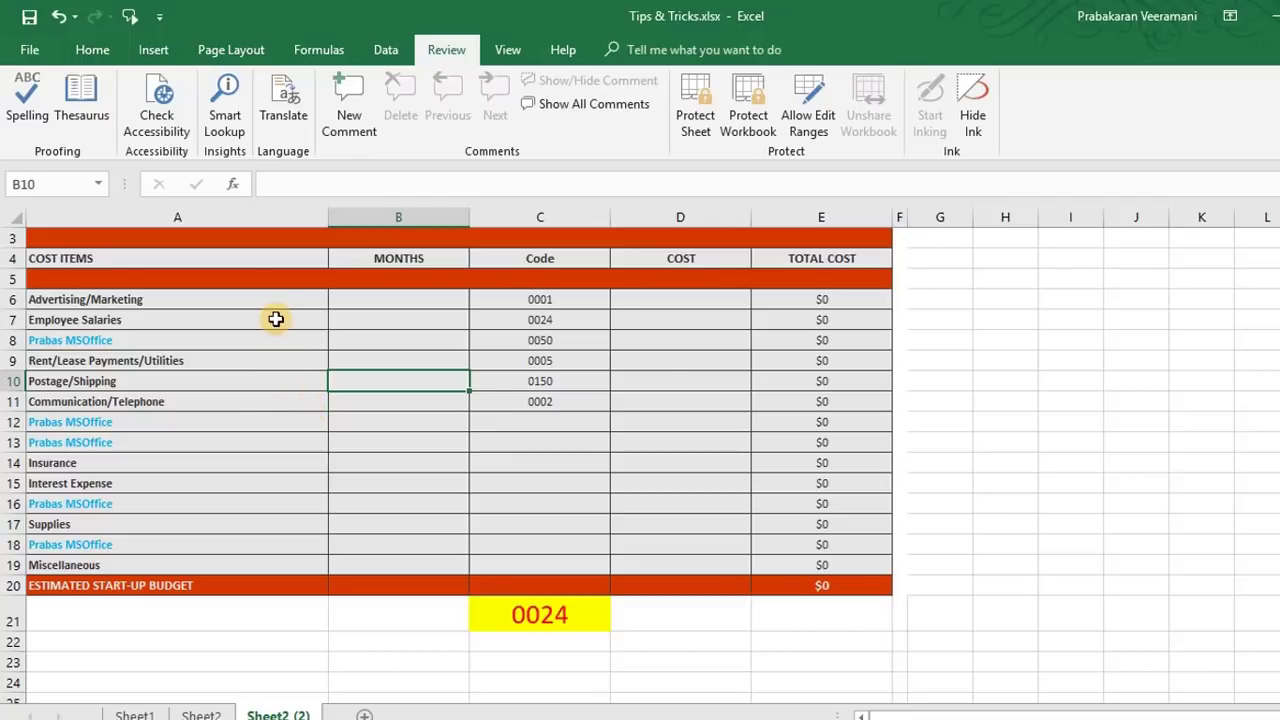
Step: Select A6:A19 and let each cost item be read aloud in turn, then deselect
{"action": "left_click_drag", "start_coordinate": [268, 303], "coordinate": [212, 564]}
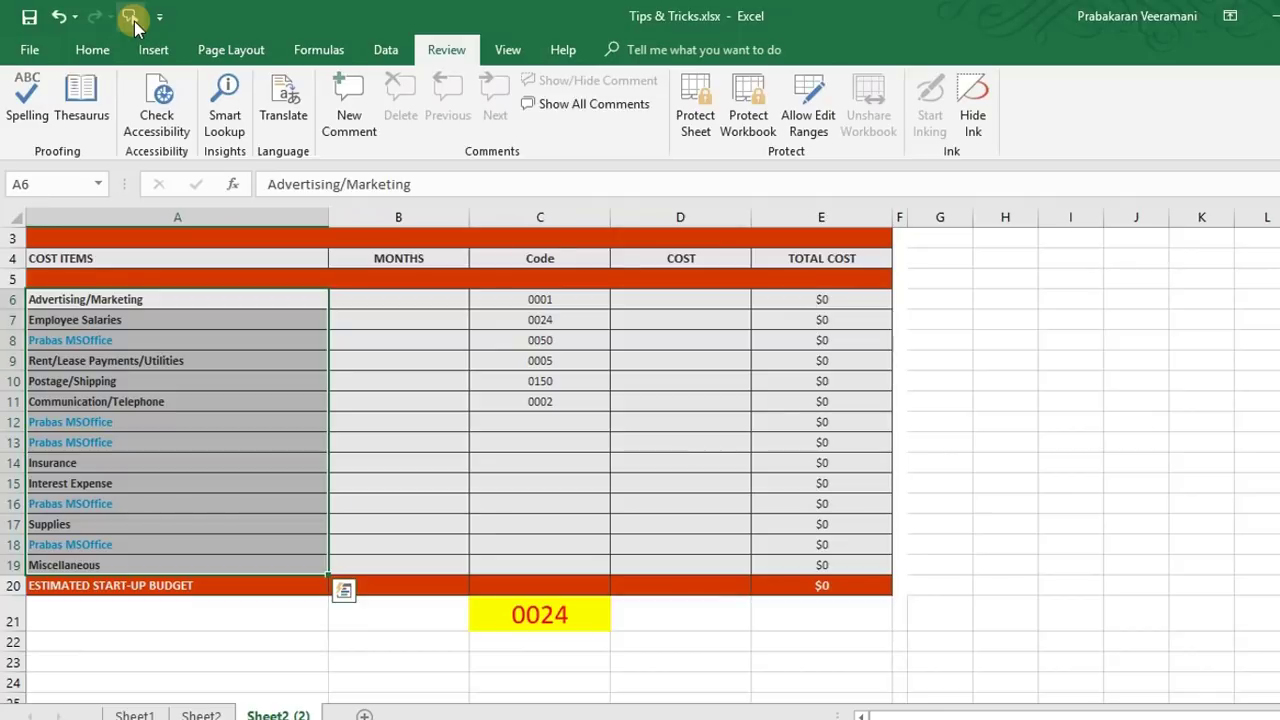
{"action": "key", "text": "Return"}
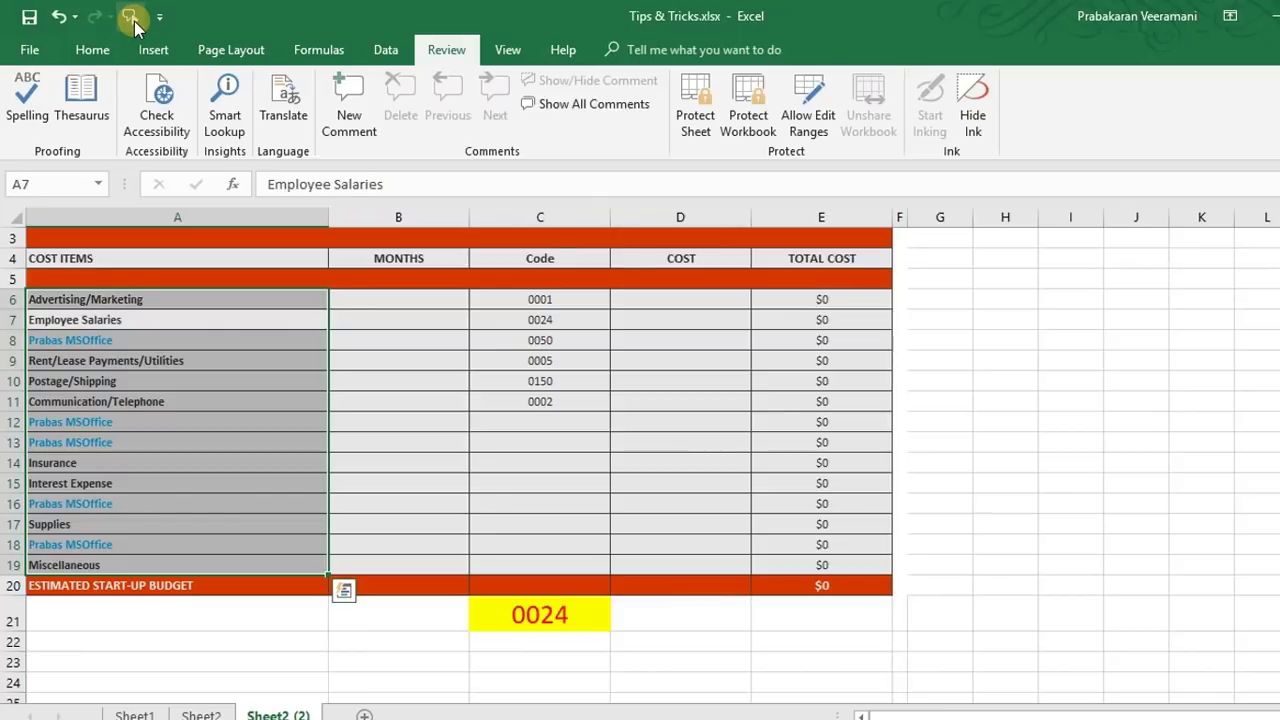
{"action": "key", "text": "Return"}
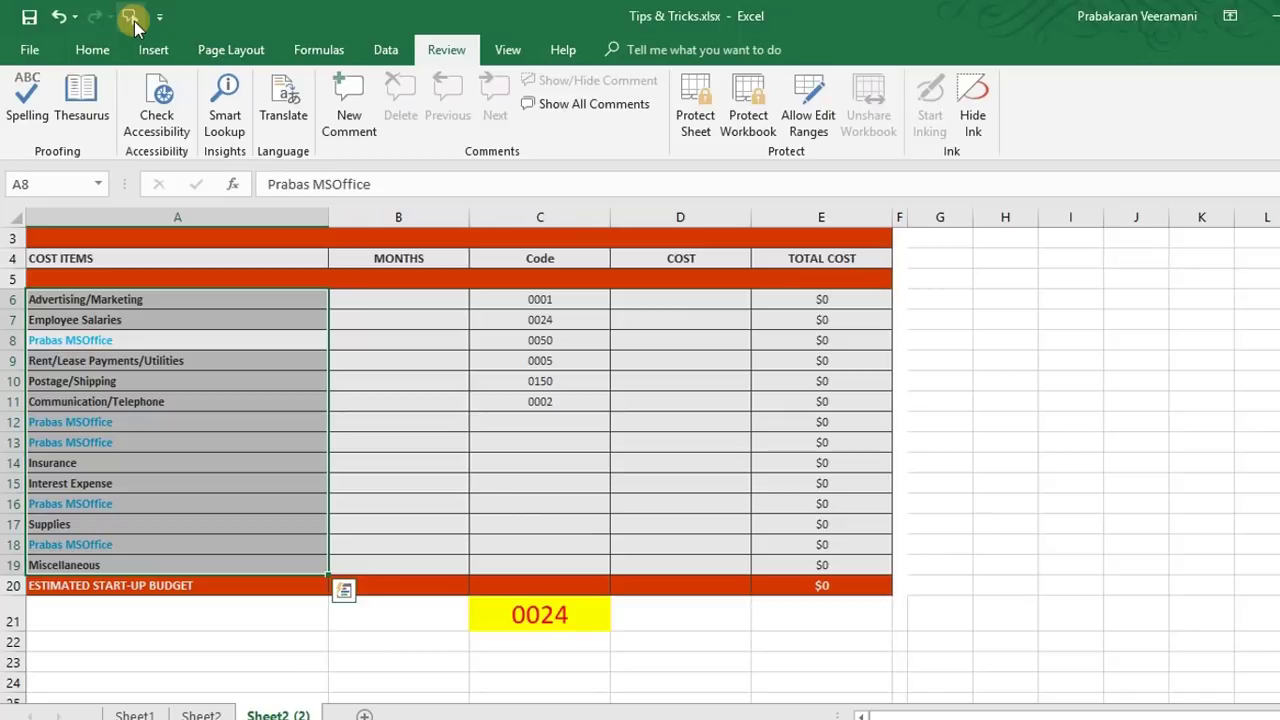
{"action": "key", "text": "Return"}
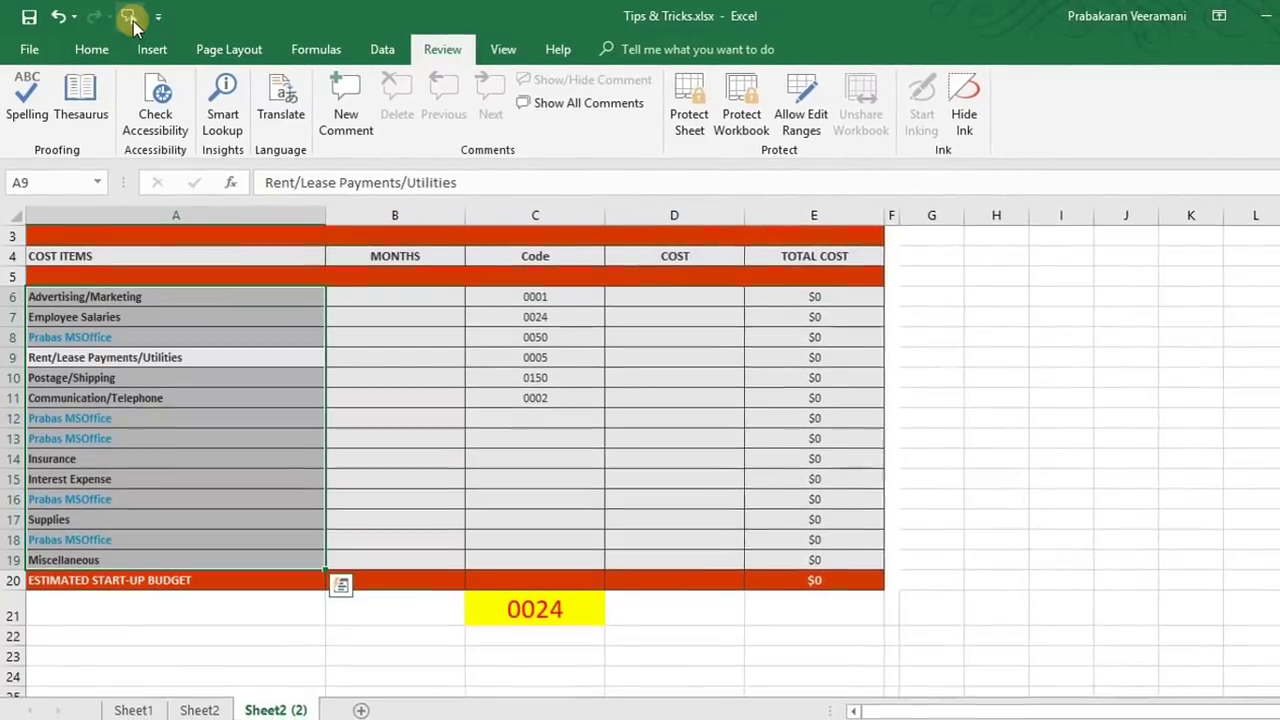
{"action": "key", "text": "Return"}
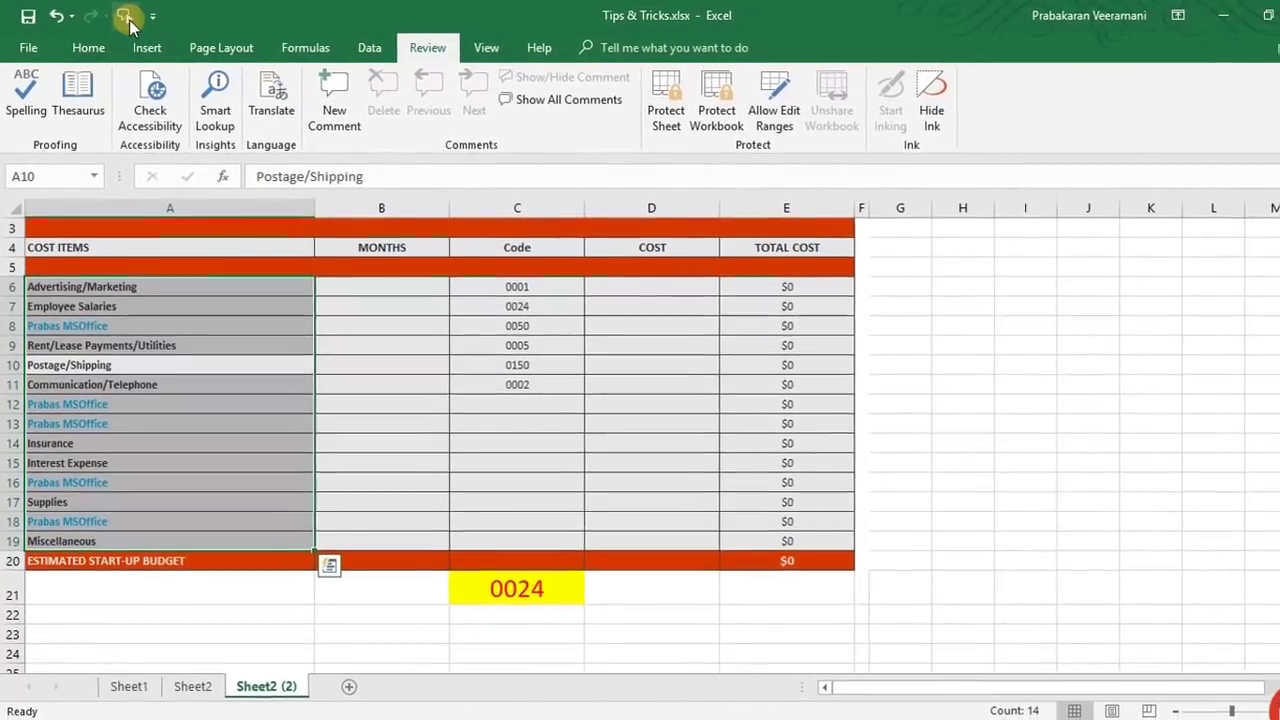
{"action": "key", "text": "Return"}
{"action": "left_click", "coordinate": [390, 405]}
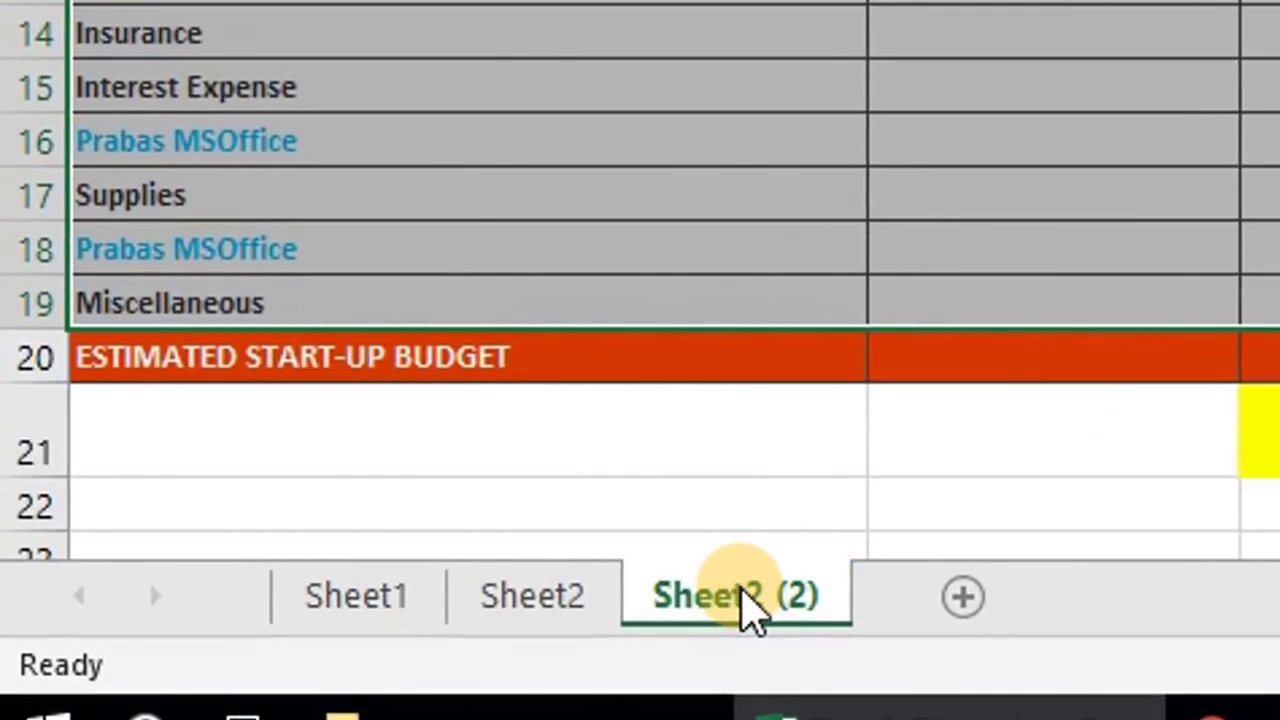
Step: Rename the Sheet2 (2) tab to Table
{"action": "right_click", "coordinate": [745, 605]}
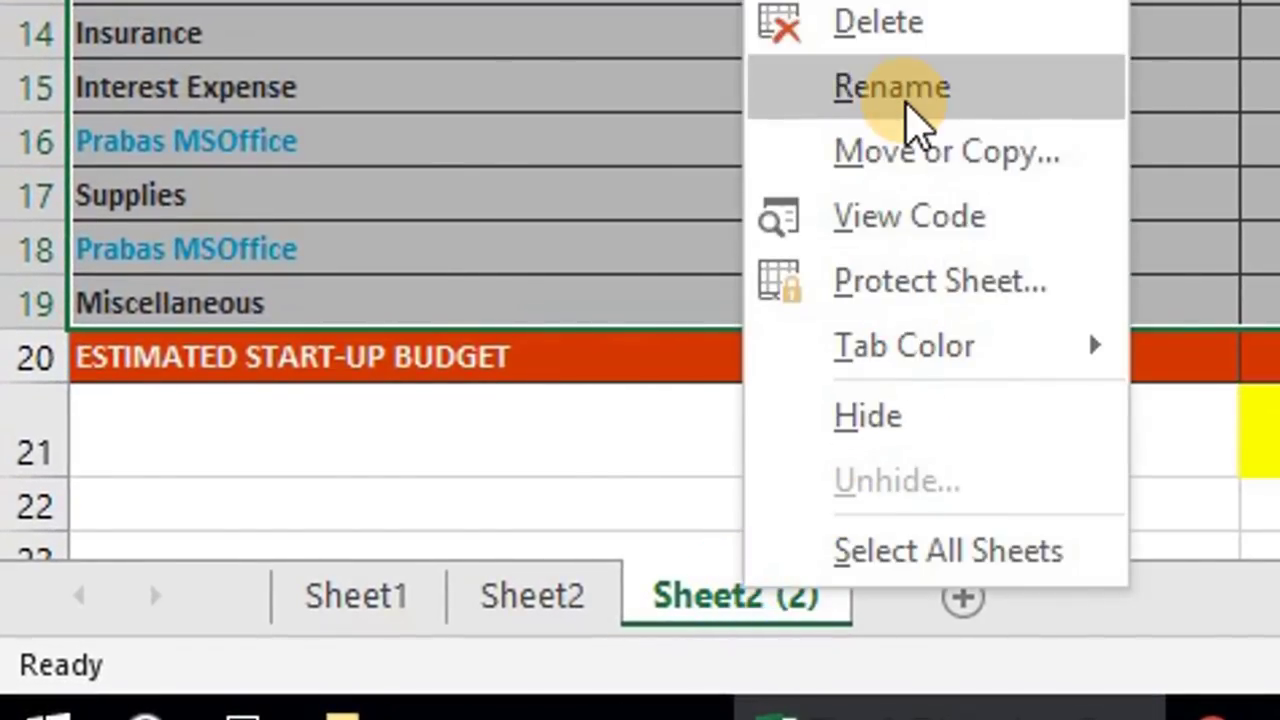
{"action": "left_click", "coordinate": [905, 95]}
{"action": "left_click", "coordinate": [891, 457]}
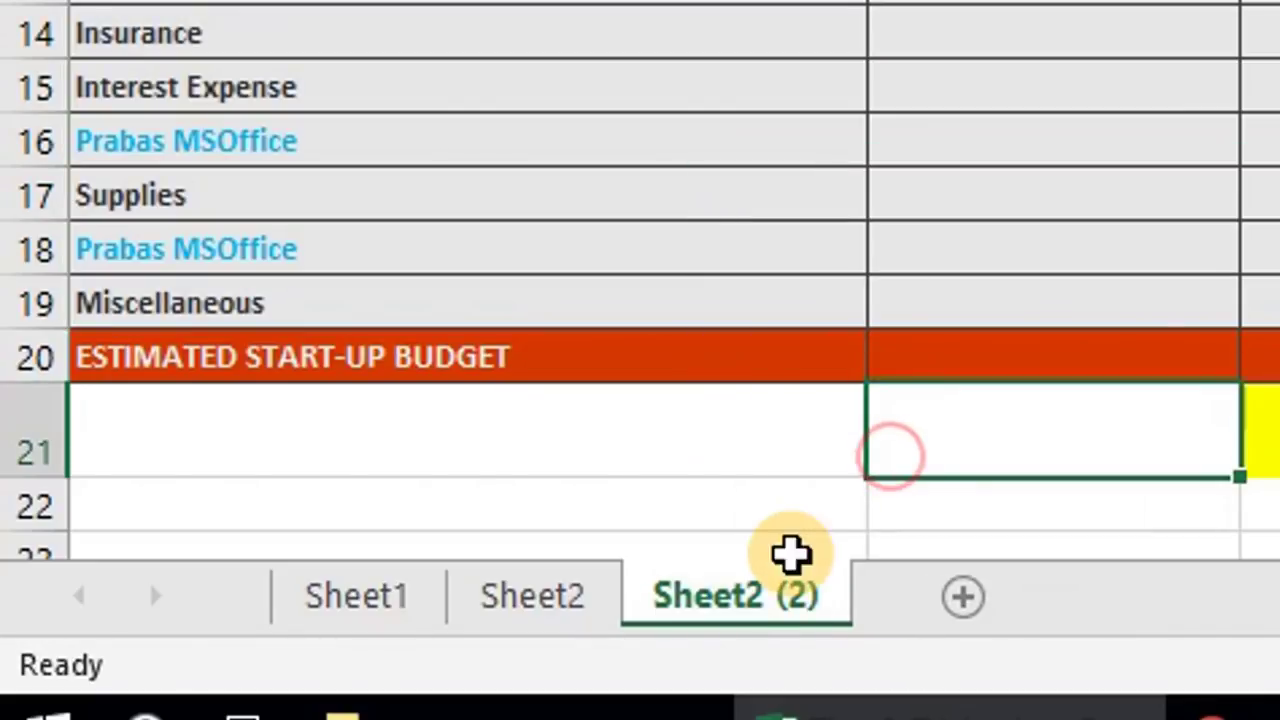
{"action": "left_click", "coordinate": [740, 247]}
{"action": "double_click", "coordinate": [720, 593]}
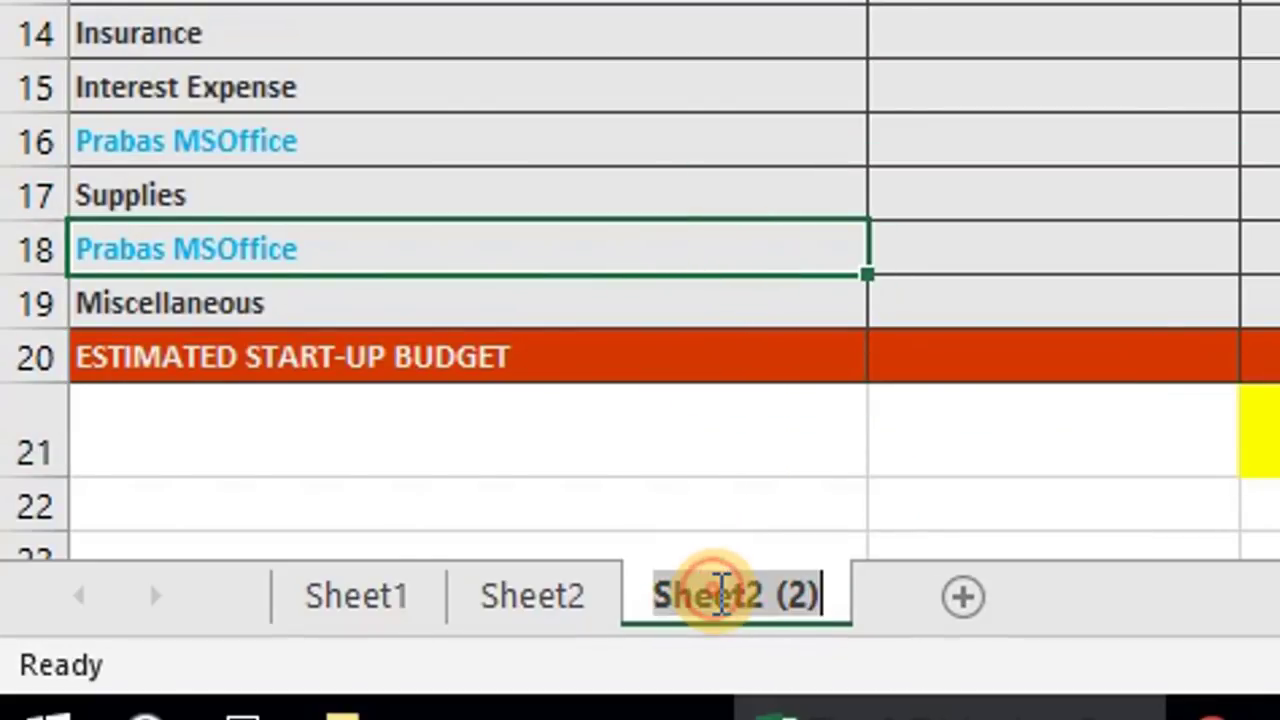
{"action": "type", "text": "Table"}
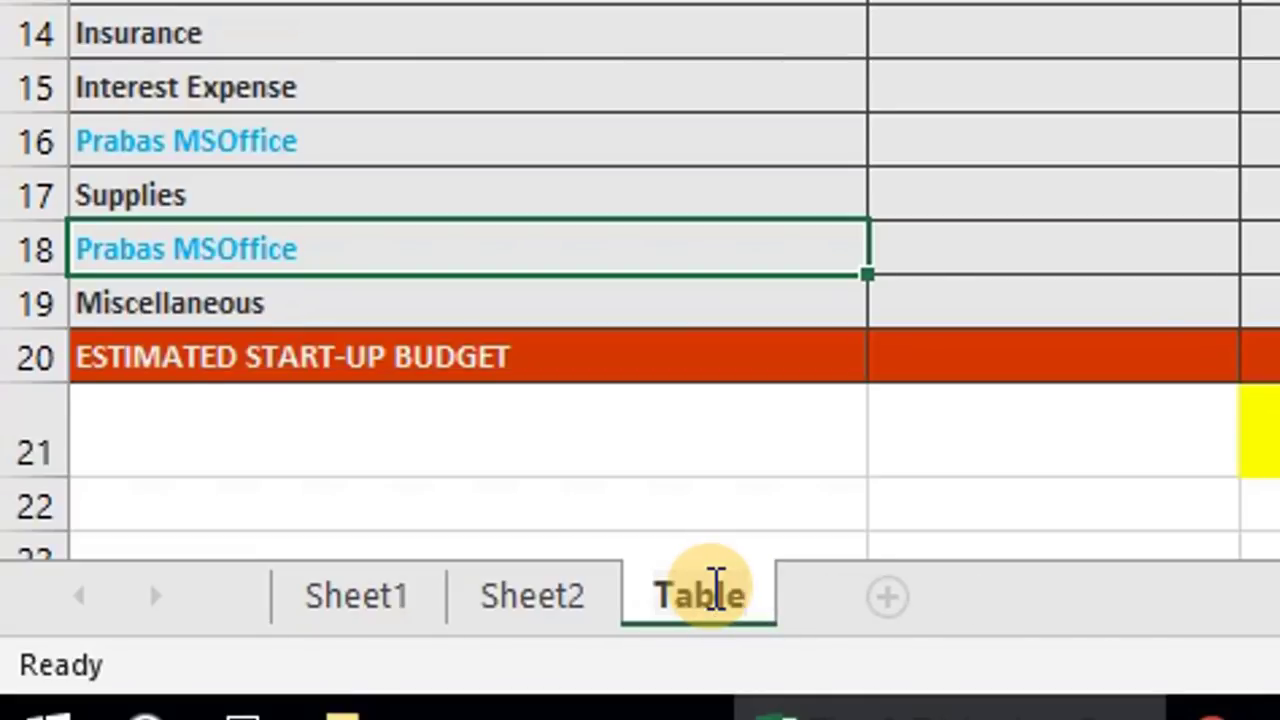
{"action": "key", "text": "Return"}
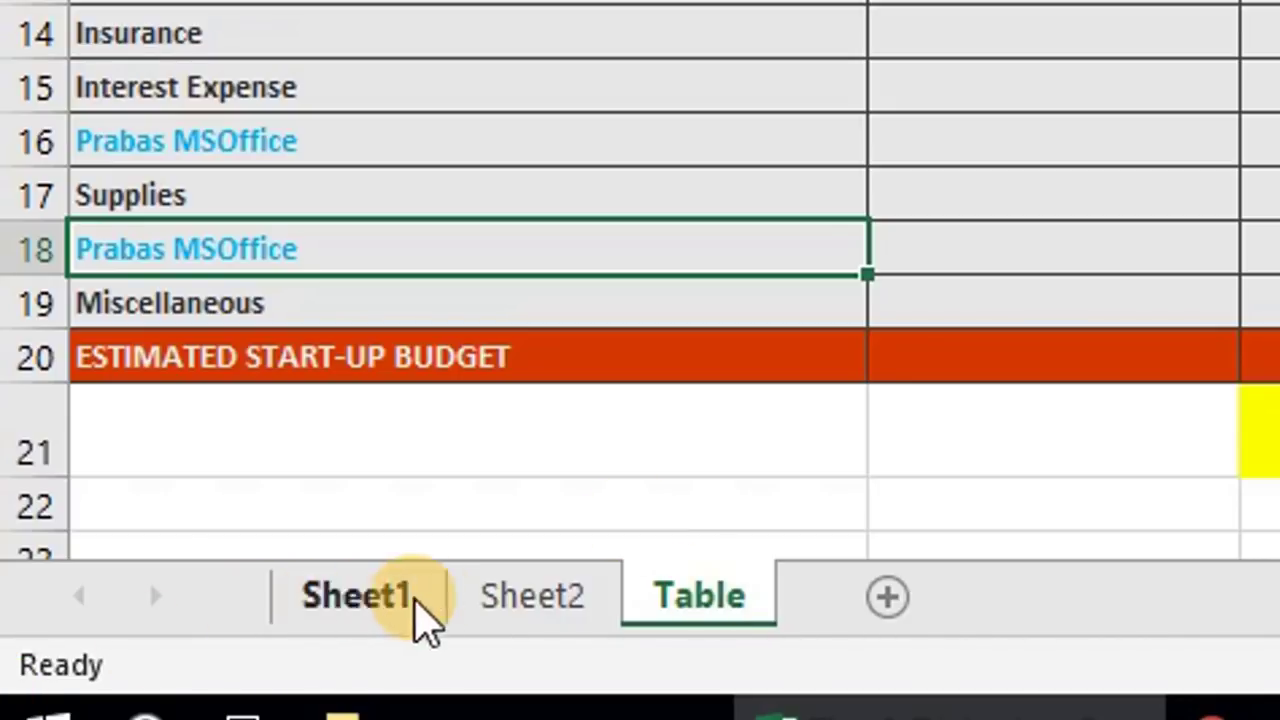
Step: Rename the Sheet2 tab to A001
{"action": "left_click", "coordinate": [529, 600]}
{"action": "double_click", "coordinate": [548, 598]}
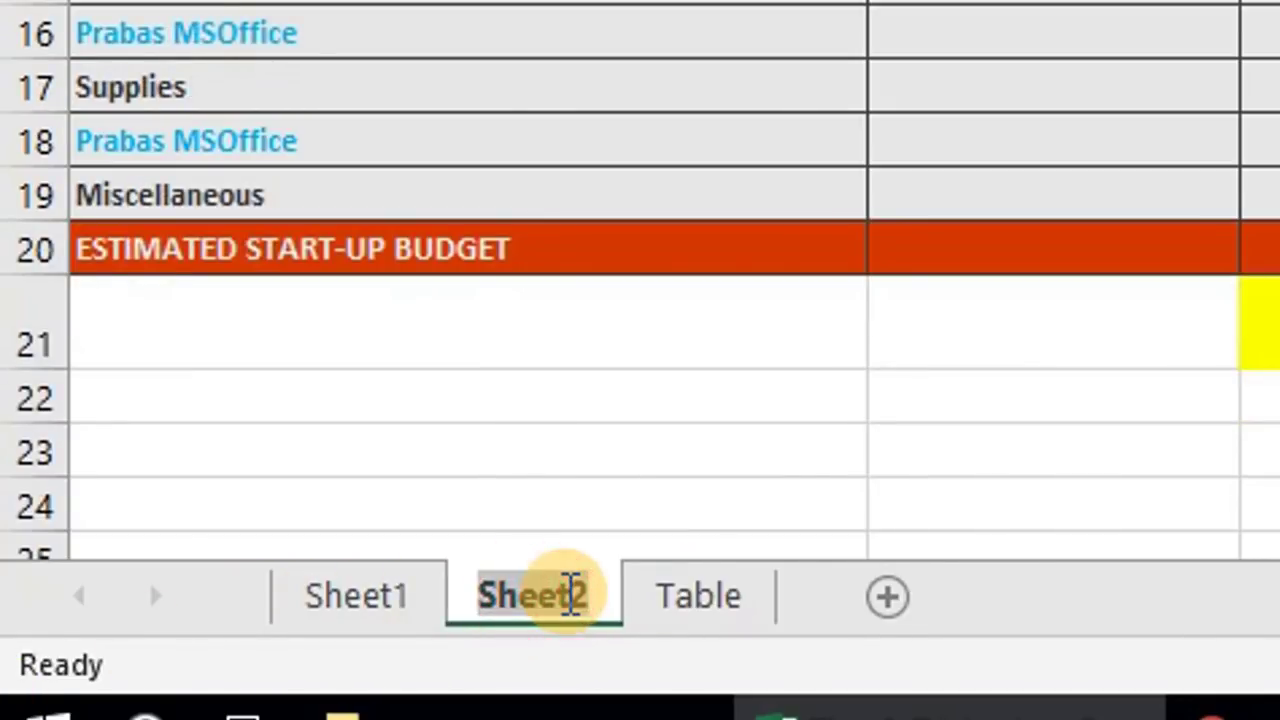
{"action": "type", "text": "A"}
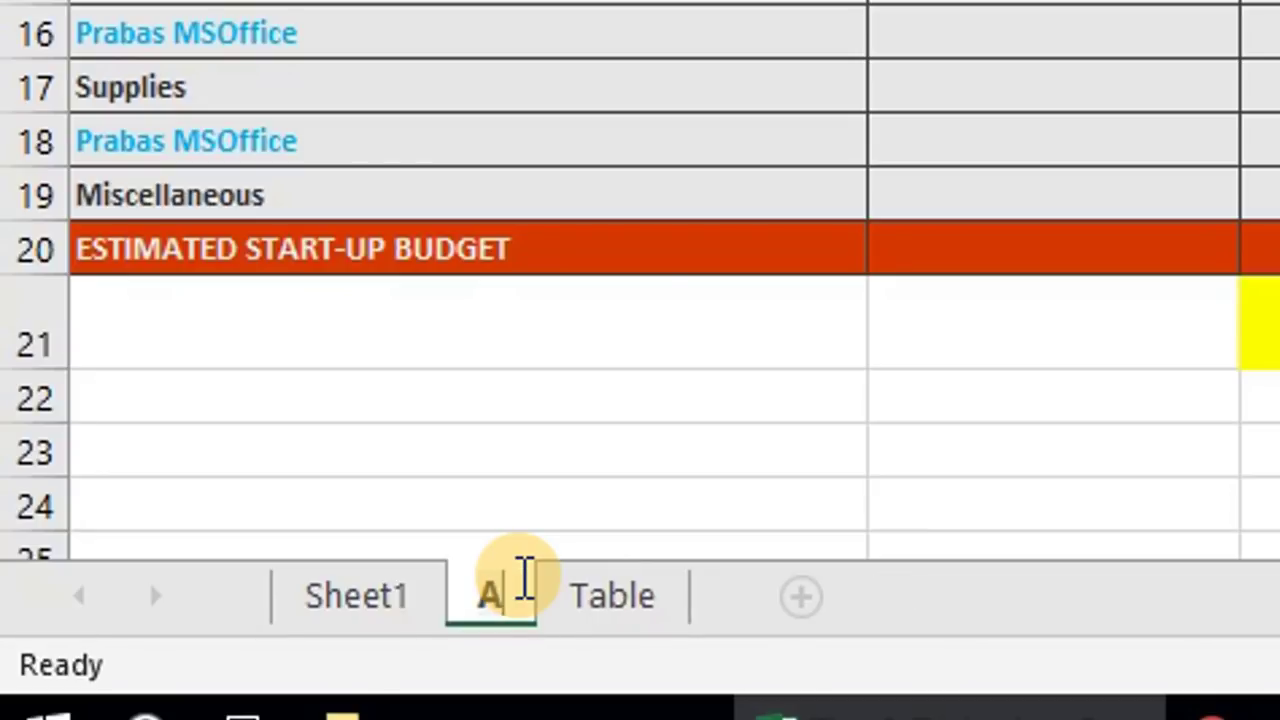
{"action": "type", "text": "001"}
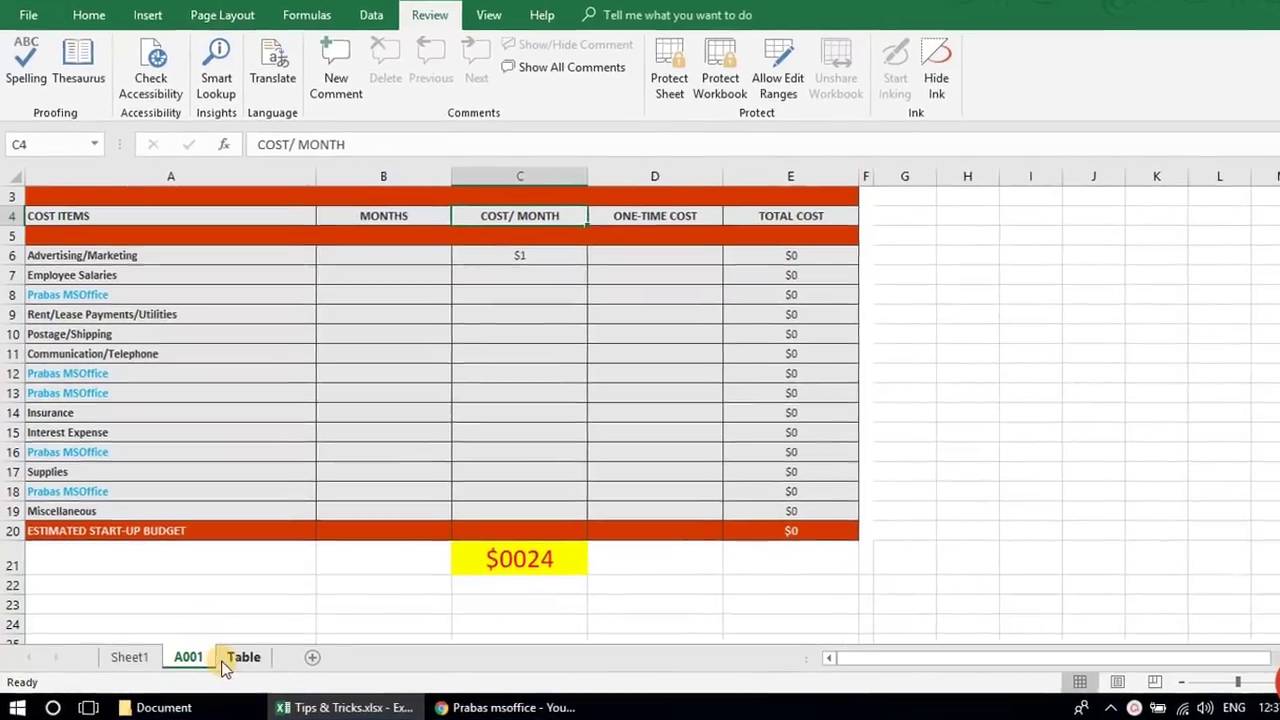
Step: Copy the Table sheet to the end of the workbook with Move or Copy, creating Table (2)
{"action": "left_click", "coordinate": [232, 657]}
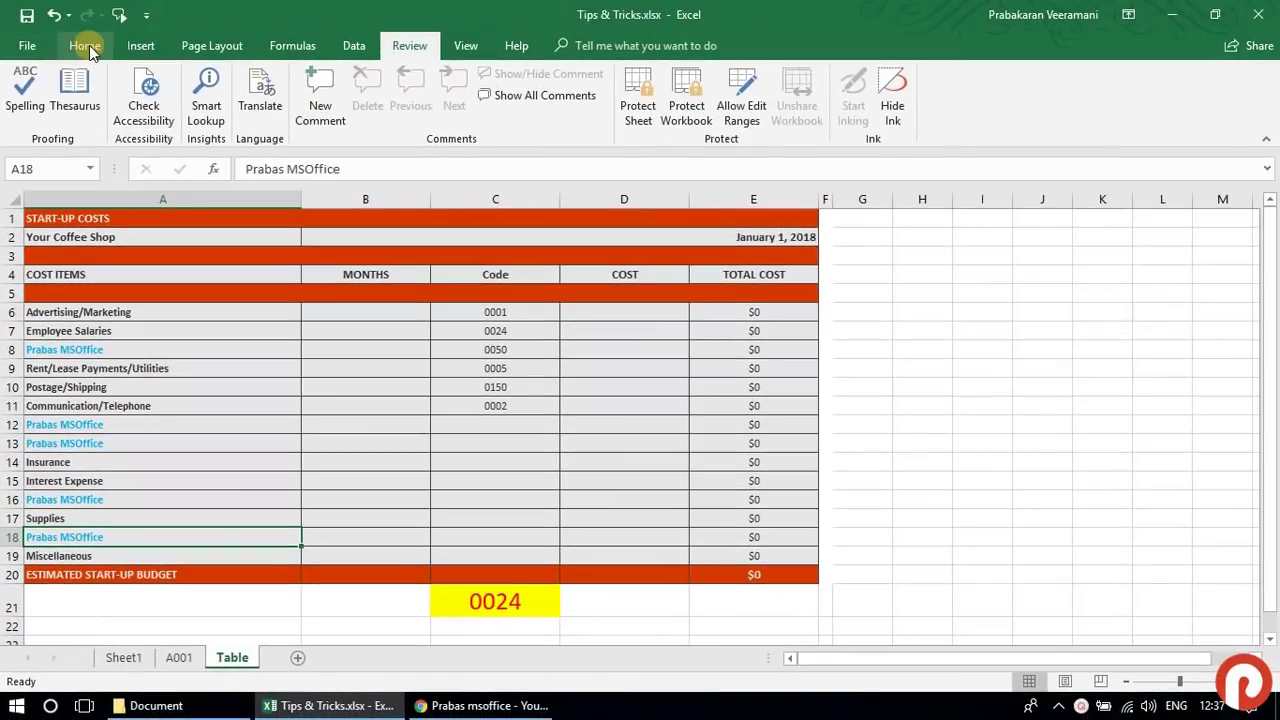
{"action": "left_click", "coordinate": [86, 46]}
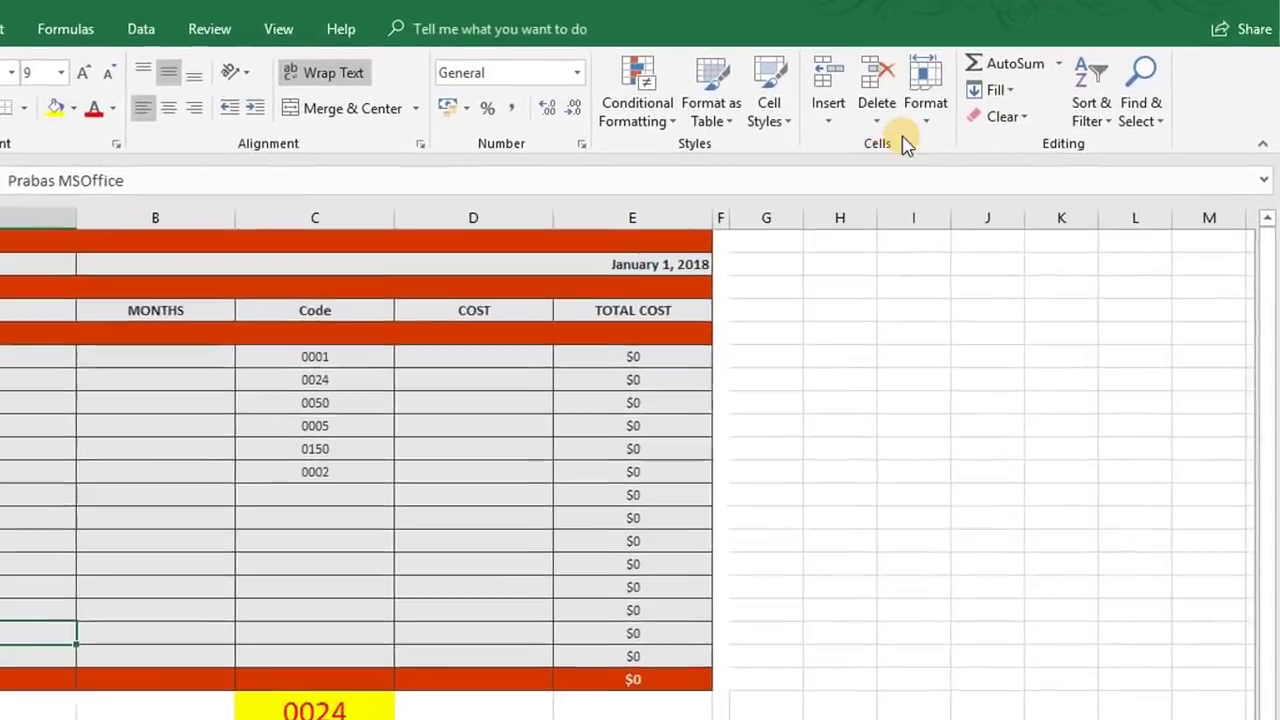
{"action": "left_click", "coordinate": [990, 100]}
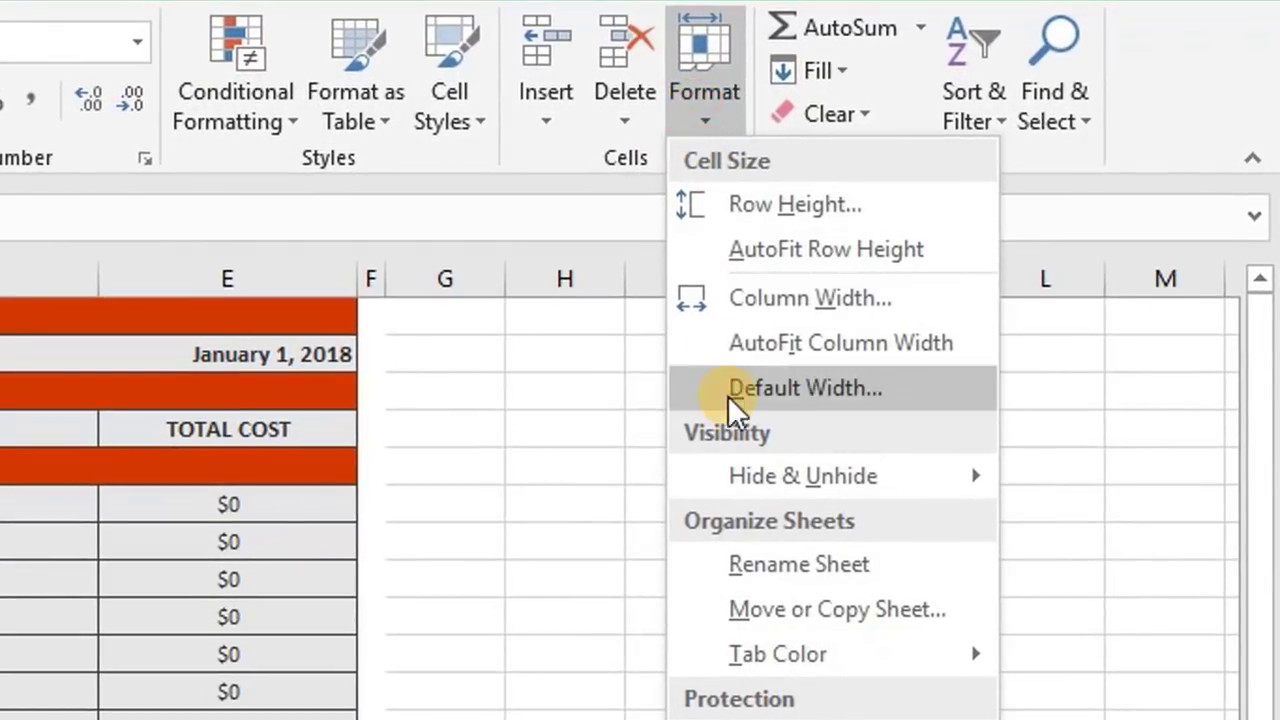
{"action": "left_click", "coordinate": [802, 605]}
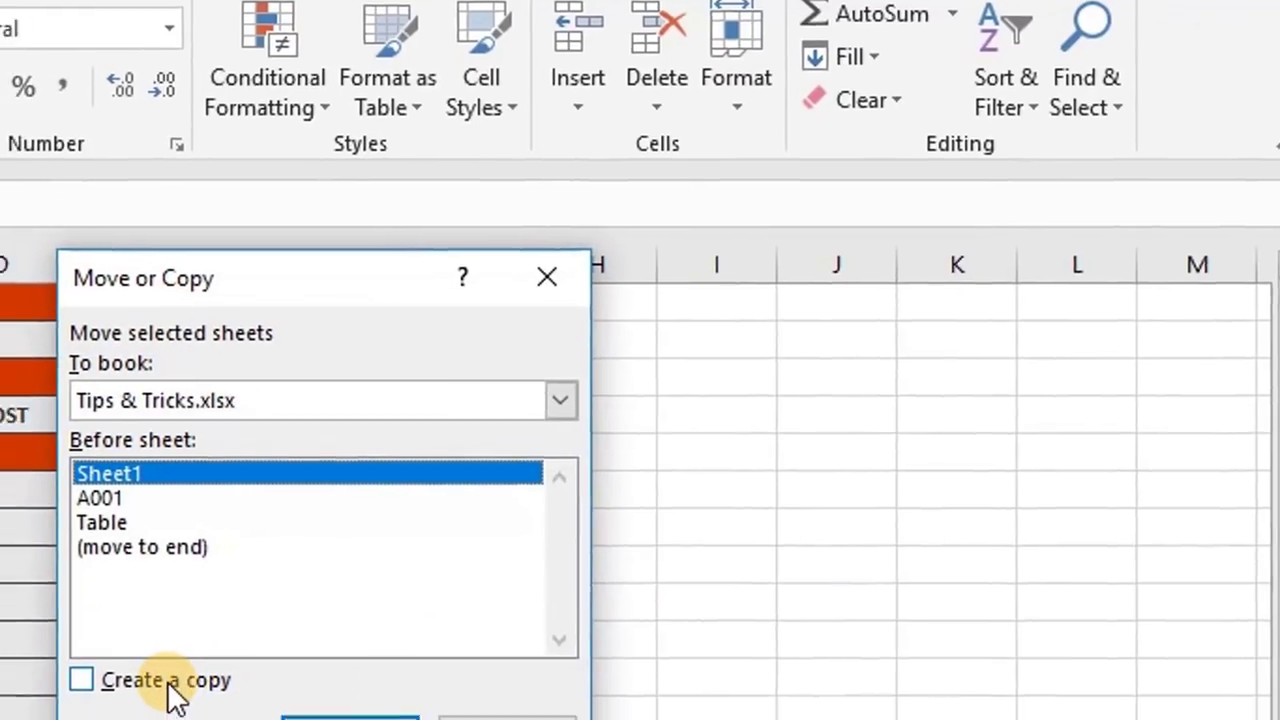
{"action": "left_click", "coordinate": [170, 682]}
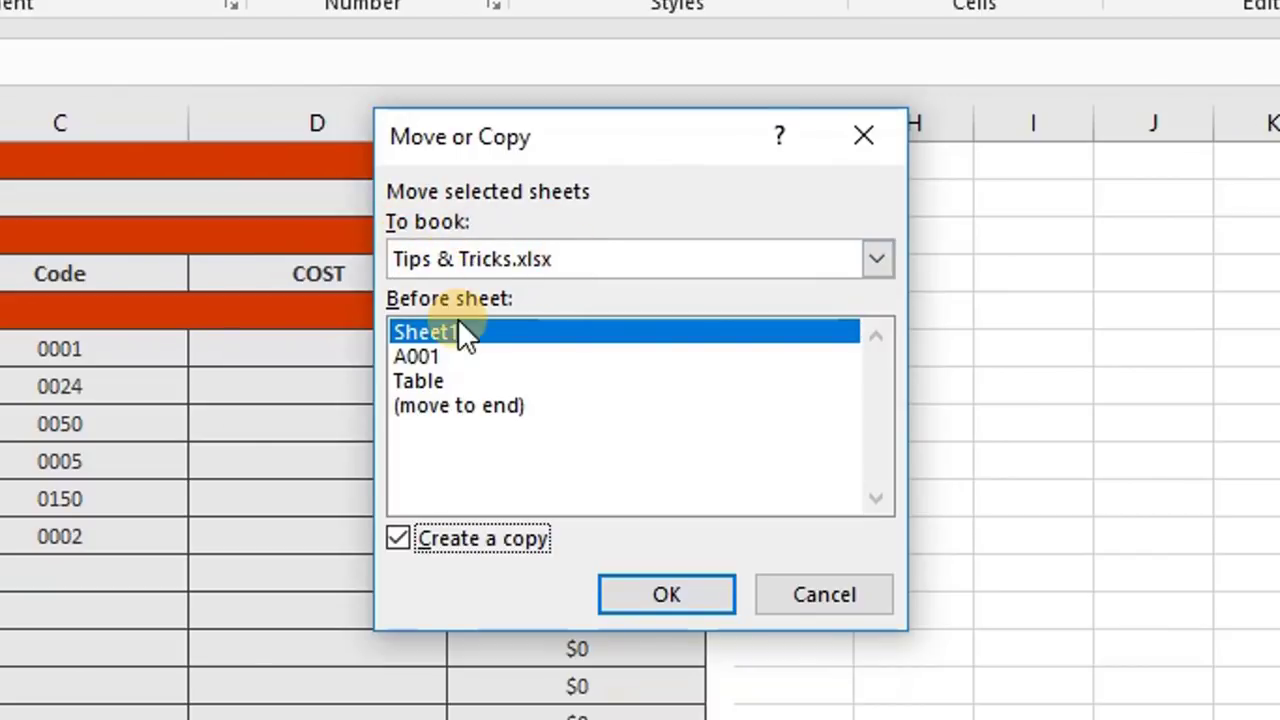
{"action": "left_click", "coordinate": [443, 405]}
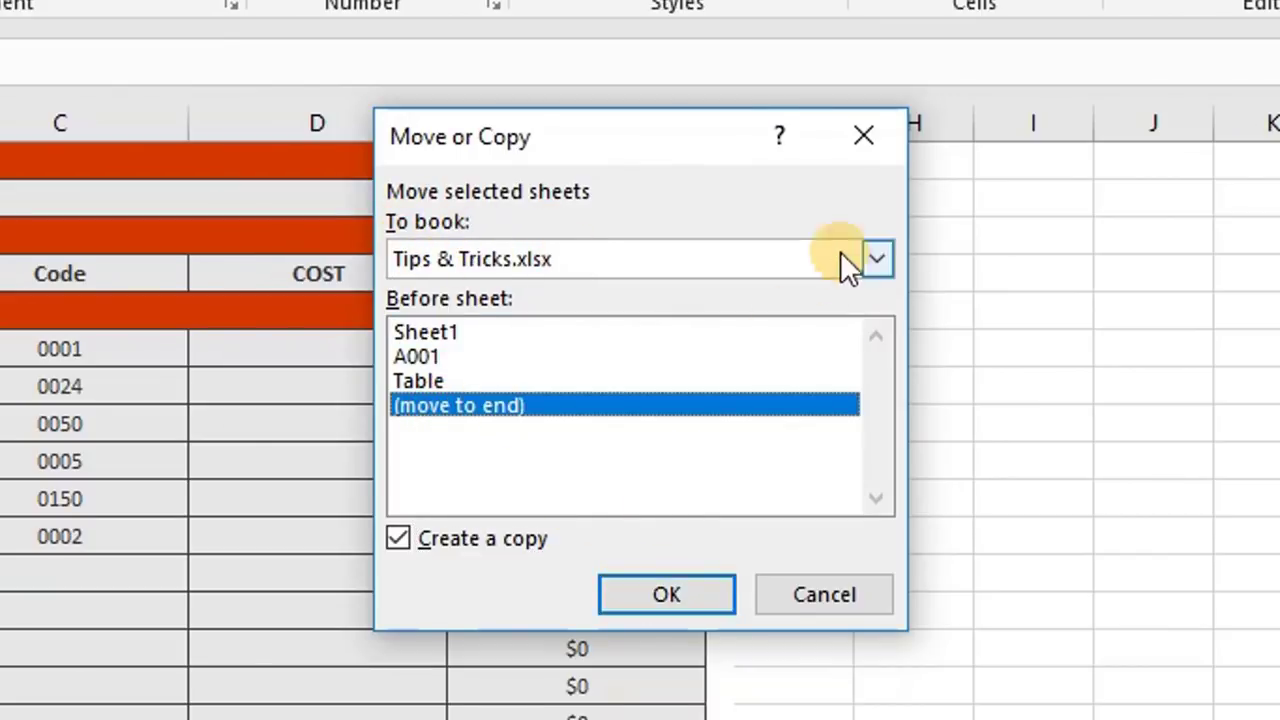
{"action": "left_click", "coordinate": [877, 259]}
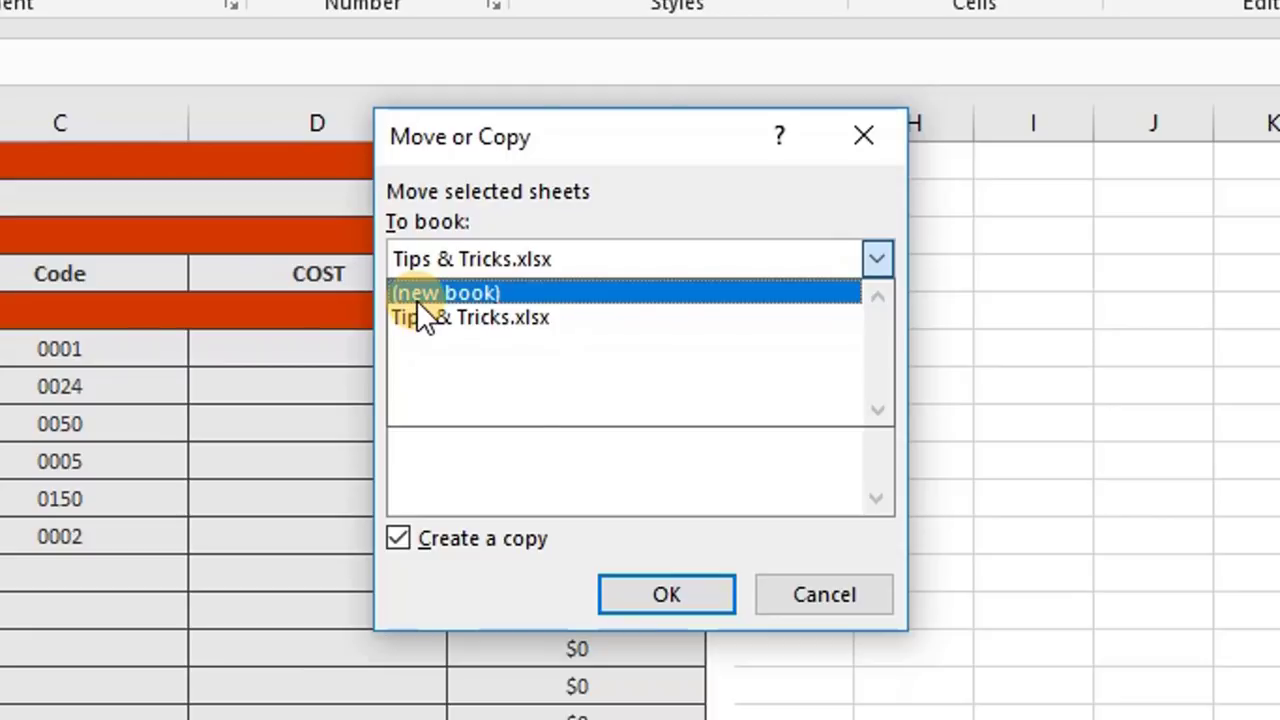
{"action": "left_click", "coordinate": [688, 167]}
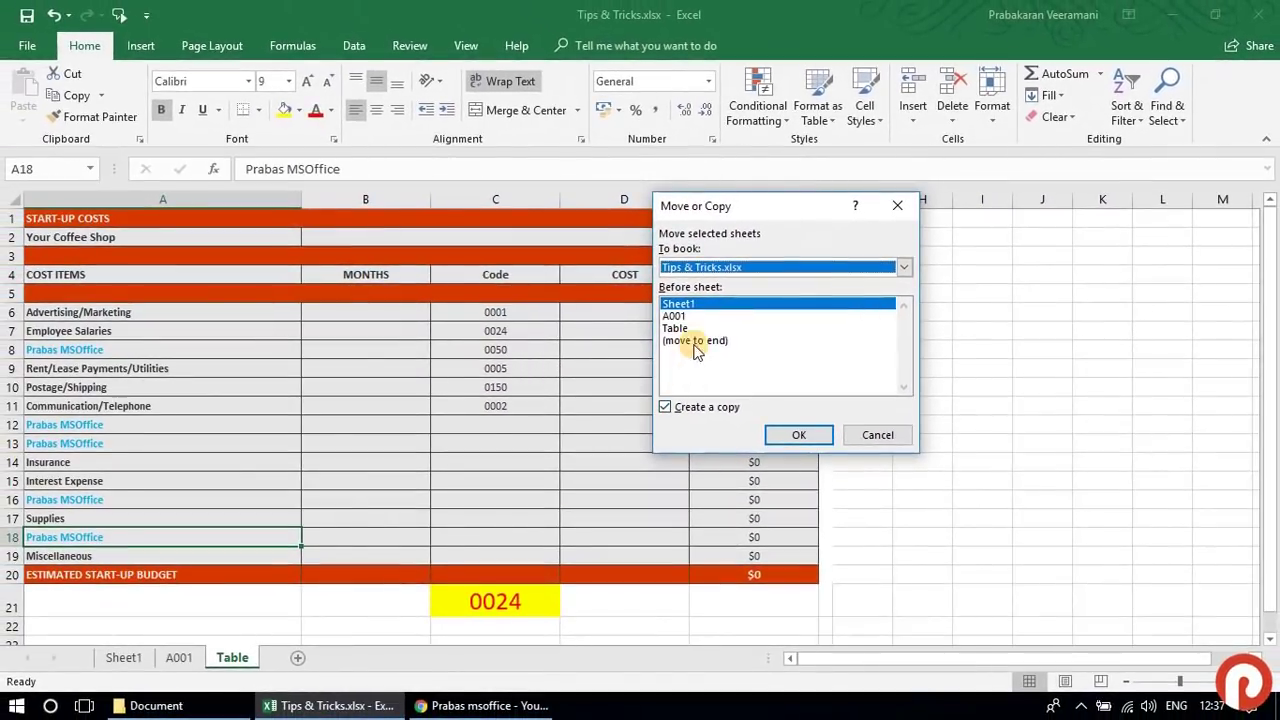
{"action": "left_click", "coordinate": [685, 306]}
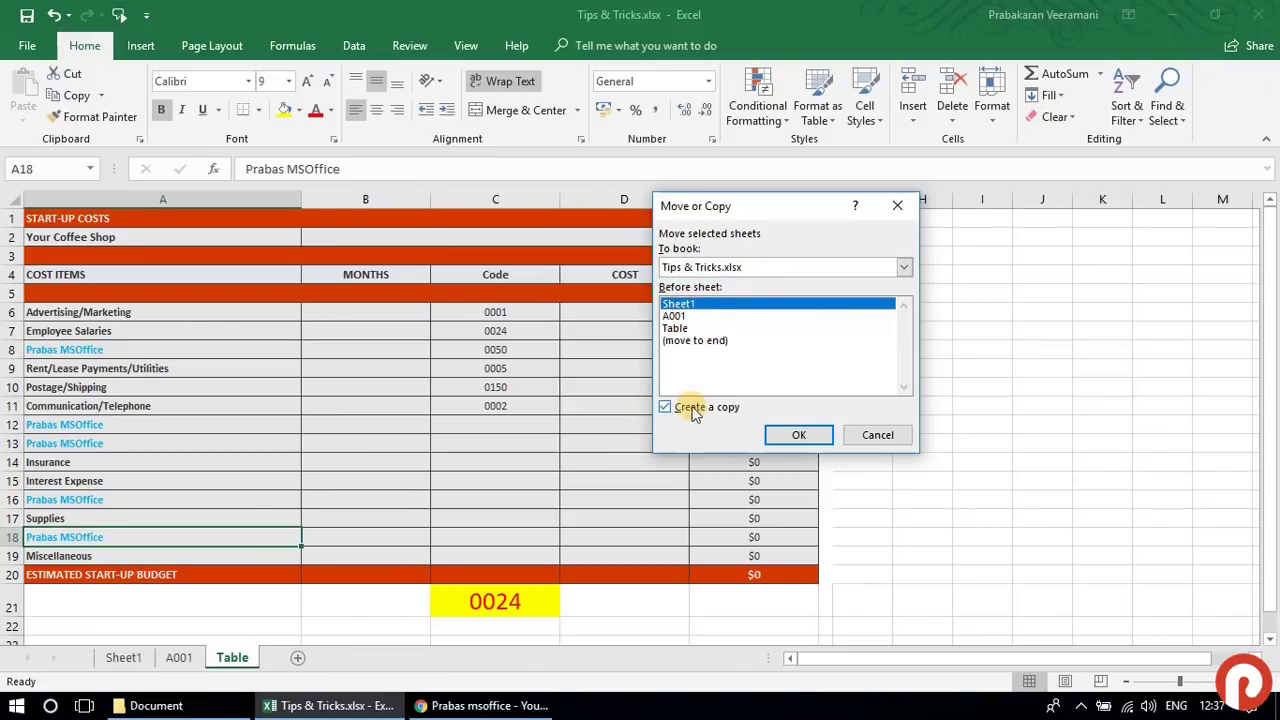
{"action": "left_click", "coordinate": [695, 340]}
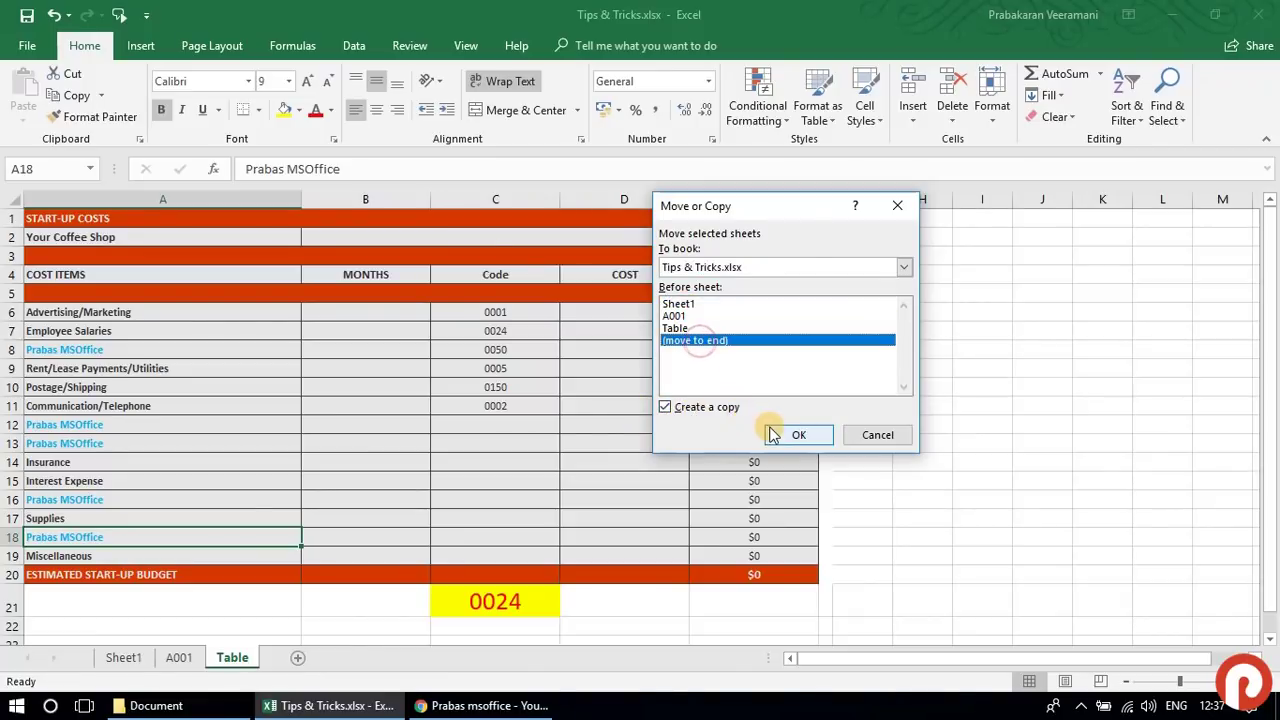
{"action": "left_click", "coordinate": [798, 434]}
Step: Delete the Table (2) sheet from its tab menu and confirm the permanent deletion
{"action": "right_click", "coordinate": [300, 657]}
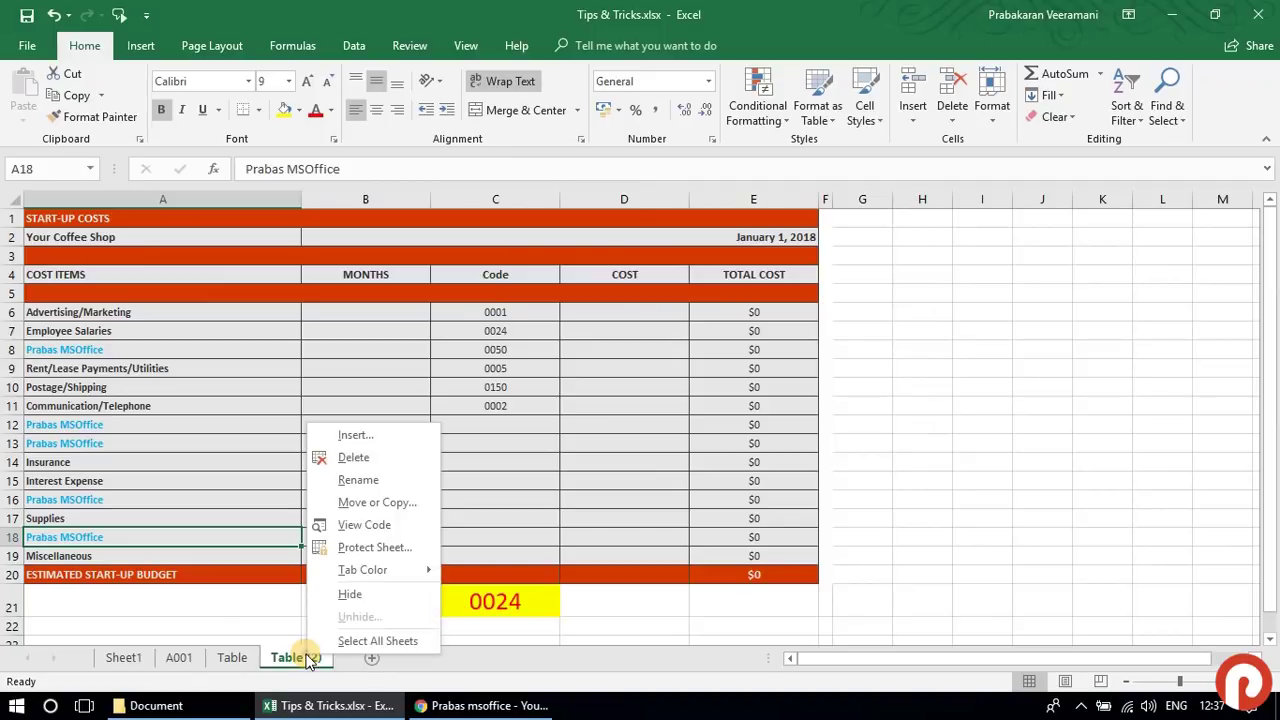
{"action": "left_click", "coordinate": [353, 457]}
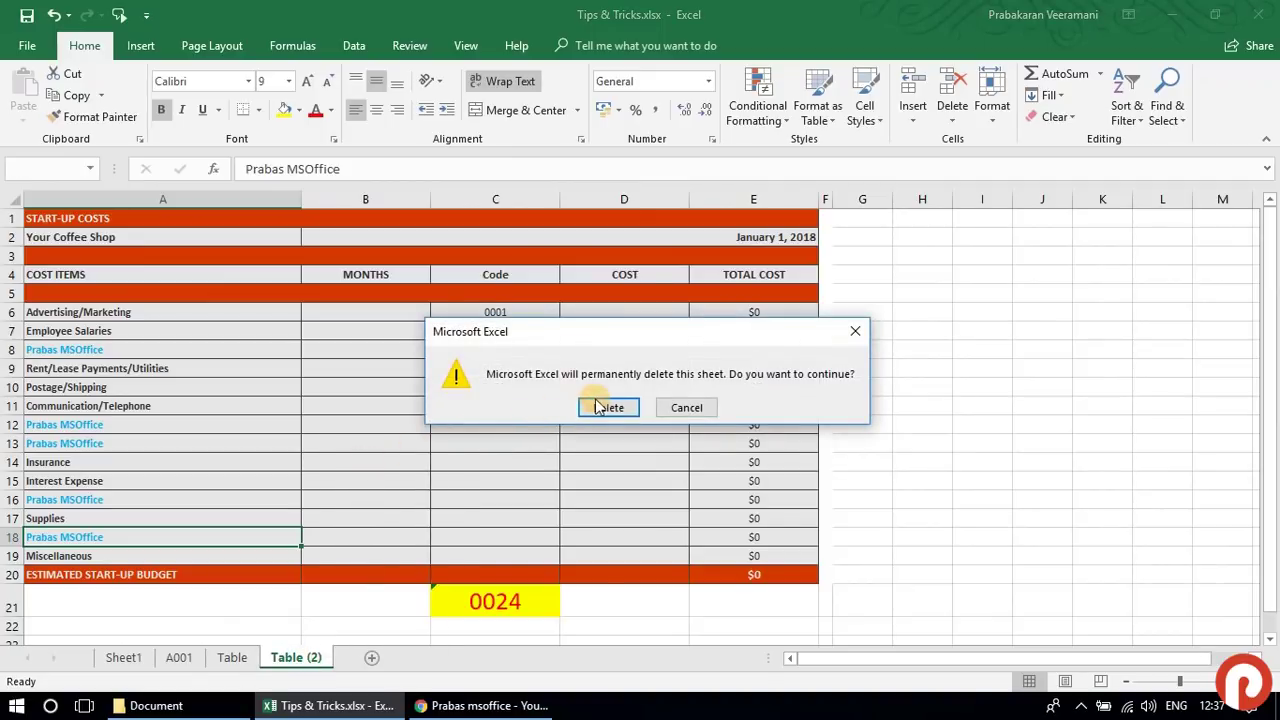
{"action": "key", "text": "Escape"}
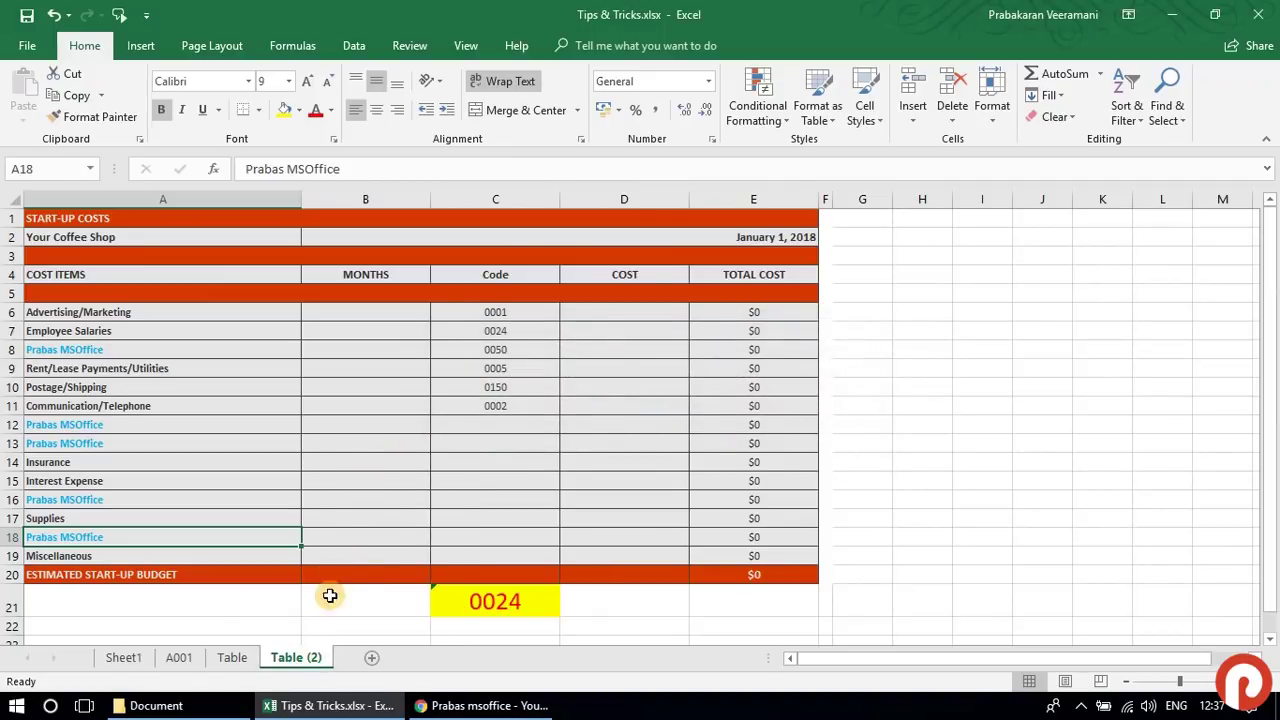
{"action": "right_click", "coordinate": [294, 658]}
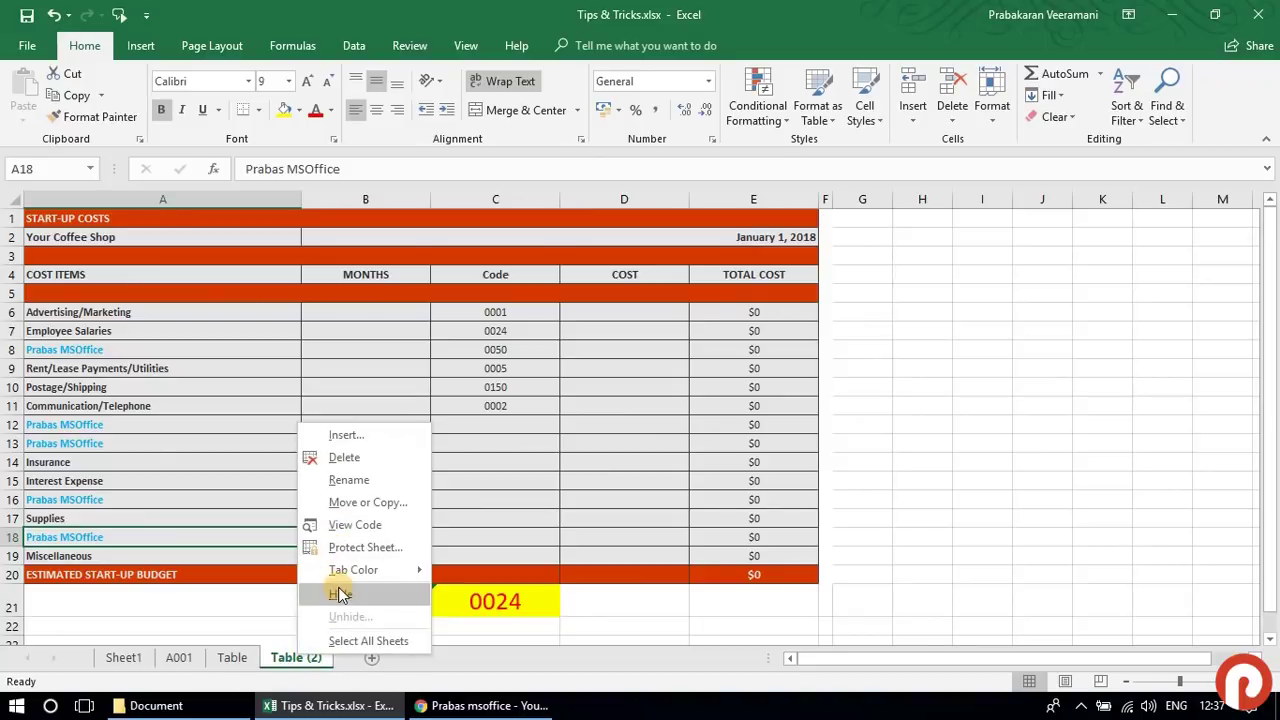
{"action": "left_click", "coordinate": [363, 463]}
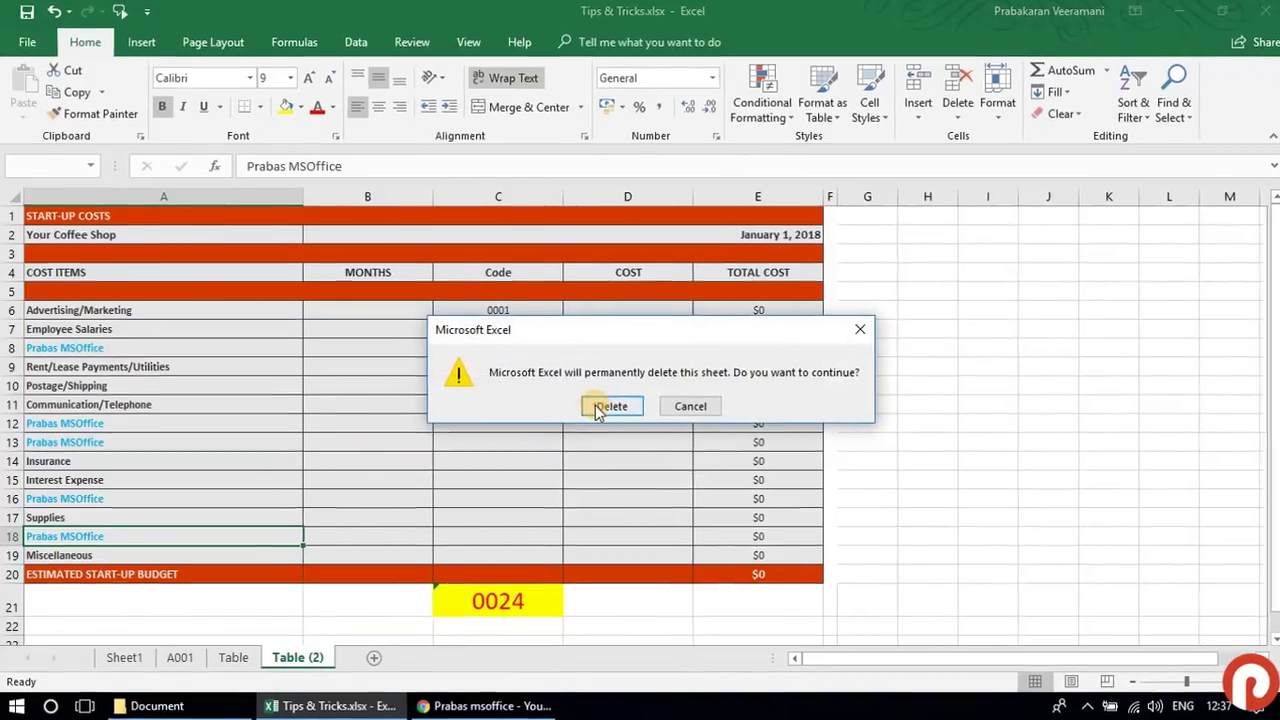
{"action": "left_click", "coordinate": [609, 405]}
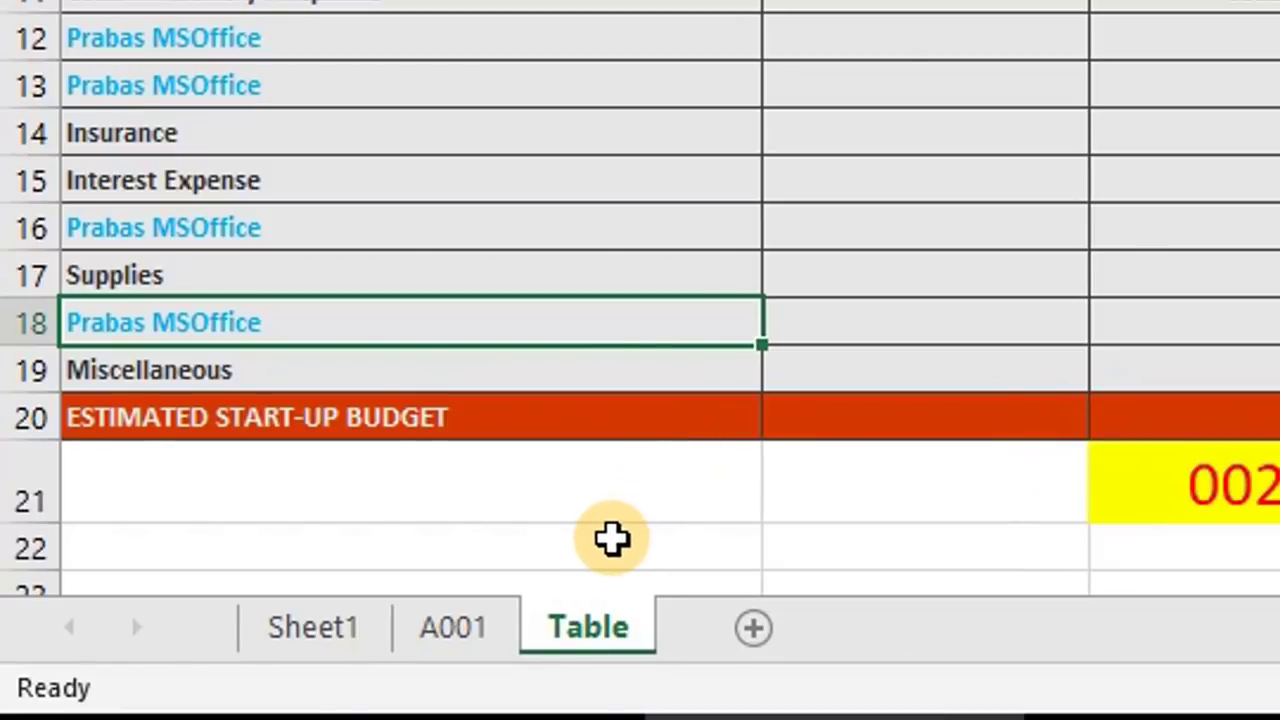
Step: Ctrl-drag the Table tab to duplicate it as Table (2) after Table, and view the new sheet
{"action": "mouse_move", "coordinate": [588, 645]}
{"action": "left_mouse_down"}
{"action": "mouse_move", "coordinate": [583, 594]}
{"action": "mouse_move", "coordinate": [606, 512]}
{"action": "mouse_move", "coordinate": [671, 477]}
{"action": "mouse_move", "coordinate": [809, 486]}
{"action": "left_mouse_up"}
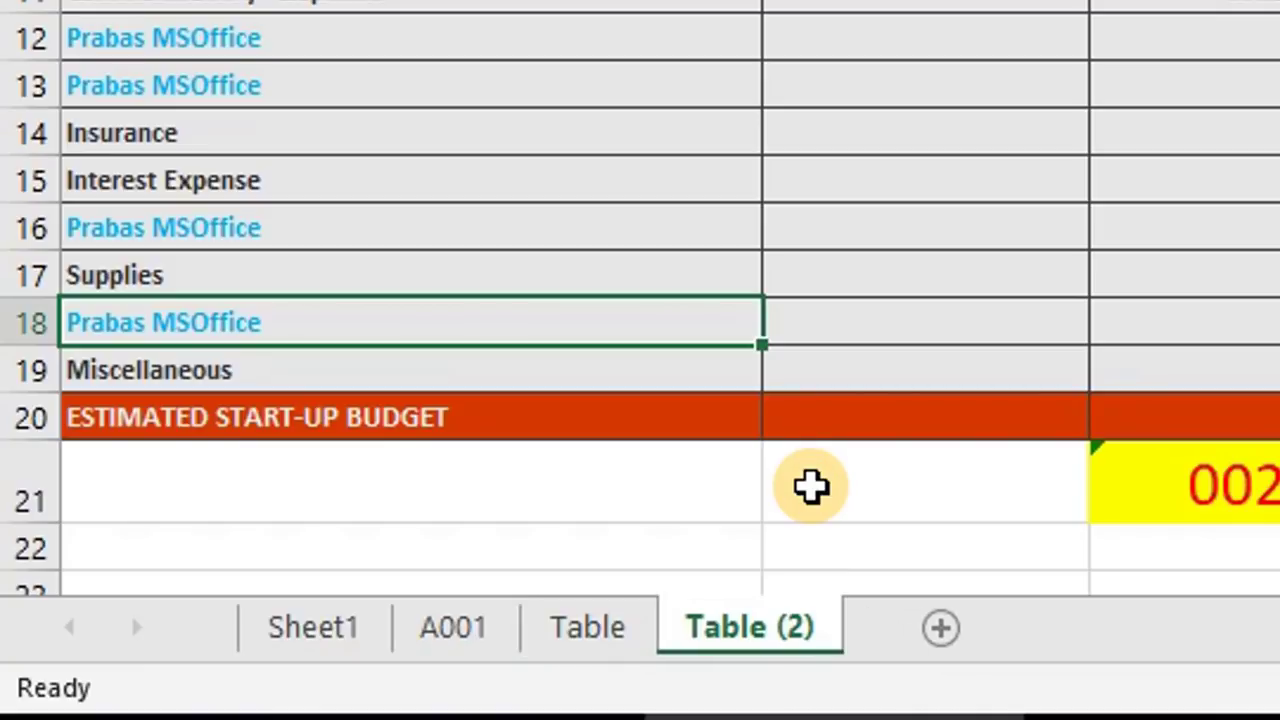
{"action": "left_click", "coordinate": [594, 632]}
{"action": "left_click", "coordinate": [703, 638]}
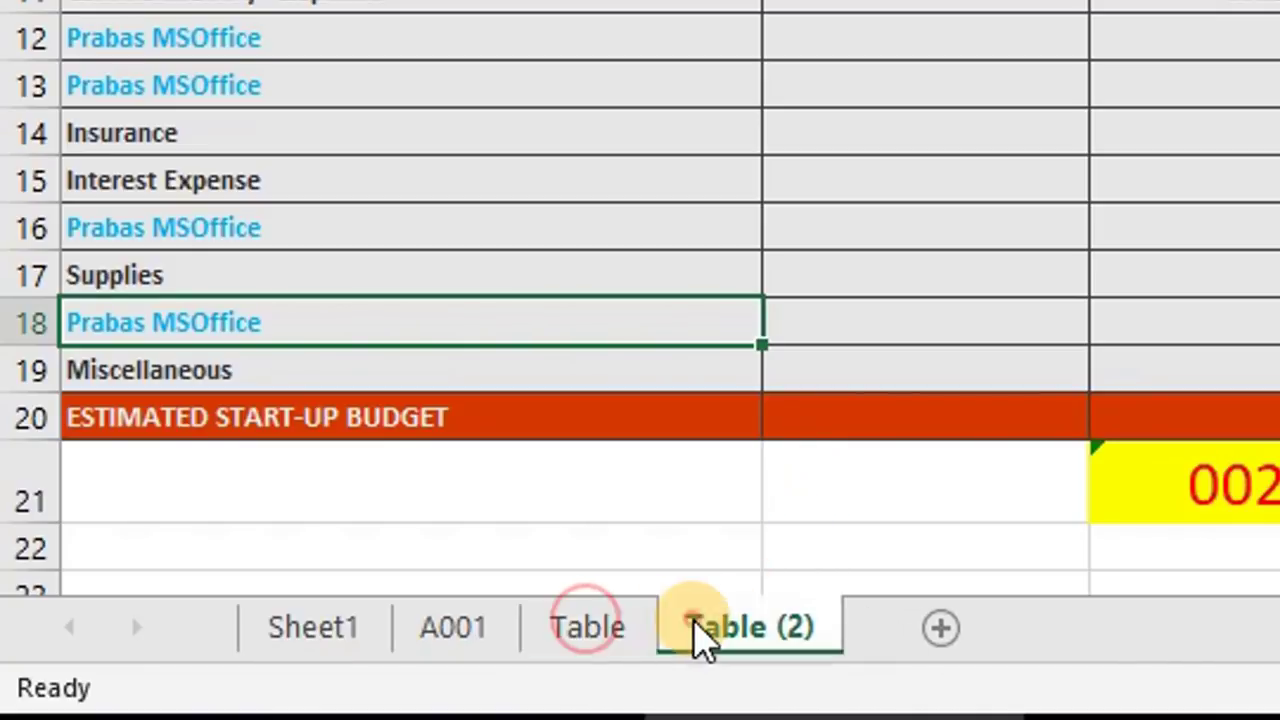
{"action": "left_click", "coordinate": [622, 633]}
{"action": "left_click", "coordinate": [745, 628]}
{"action": "left_click", "coordinate": [992, 105]}
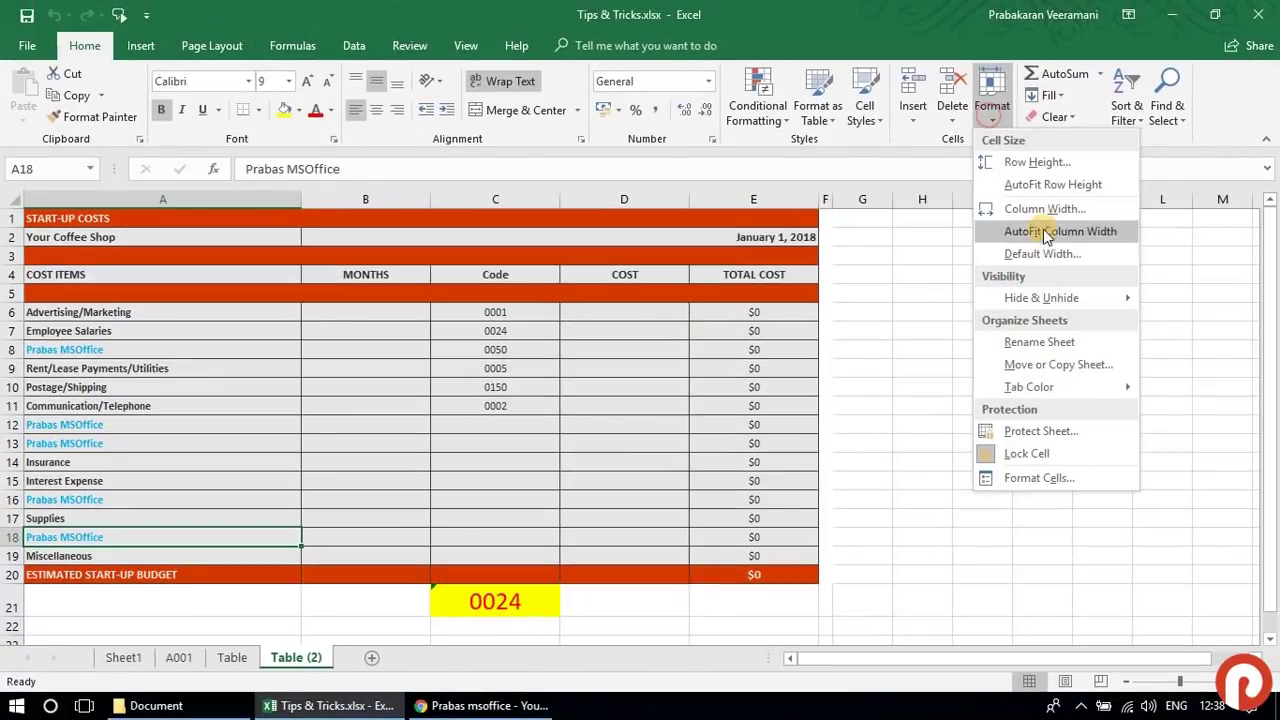
{"action": "left_click", "coordinate": [895, 8]}
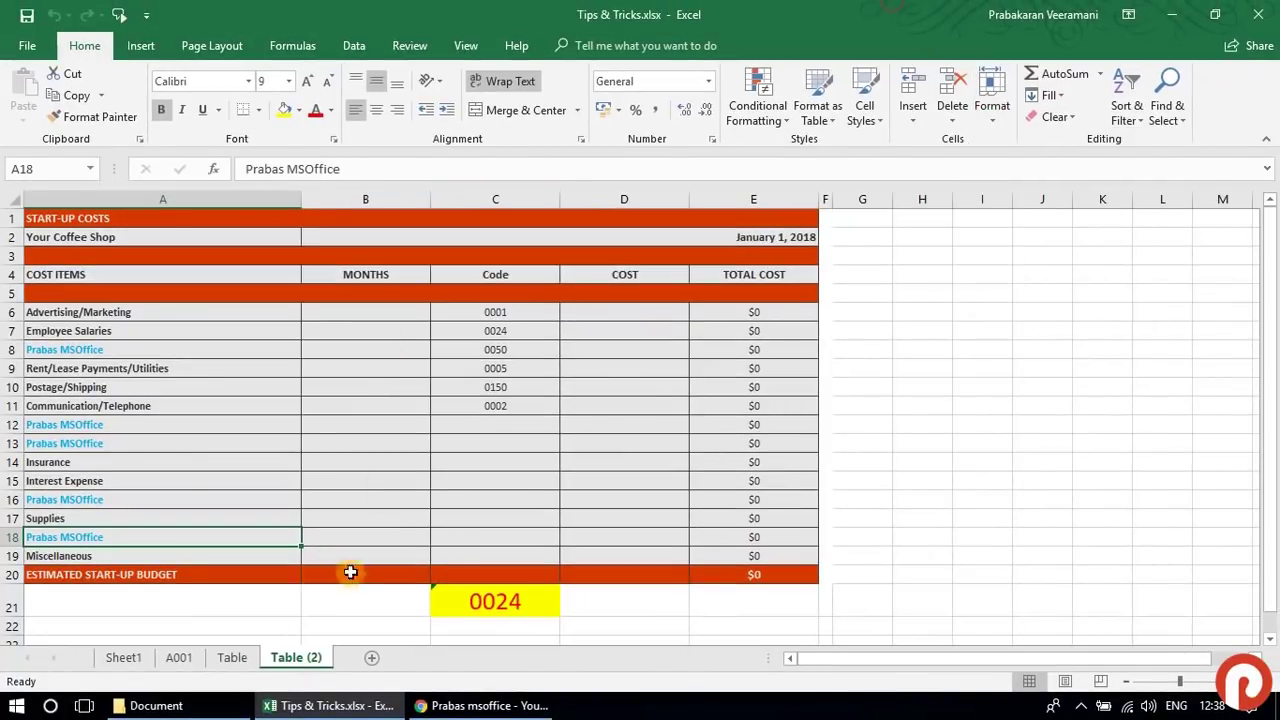
{"action": "left_click", "coordinate": [252, 659]}
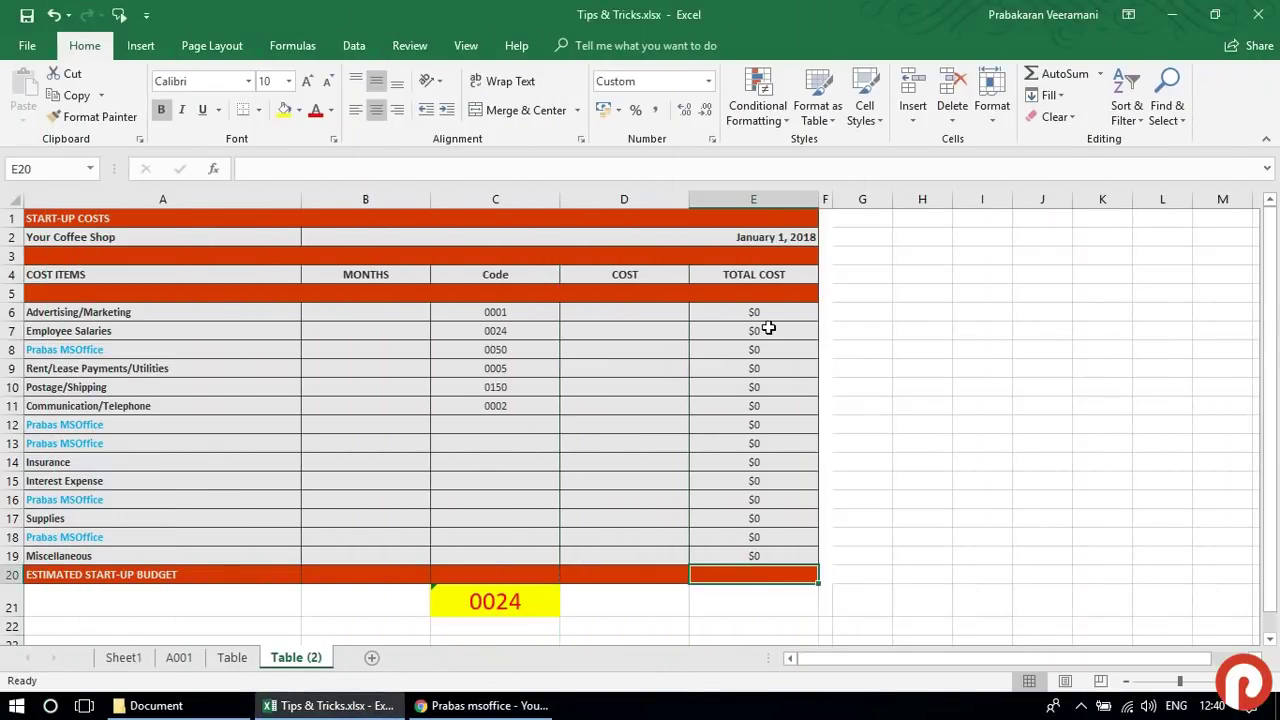
Step: Enter $50 as the cost in cell E11
{"action": "left_click_drag", "start_coordinate": [766, 311], "coordinate": [775, 550]}
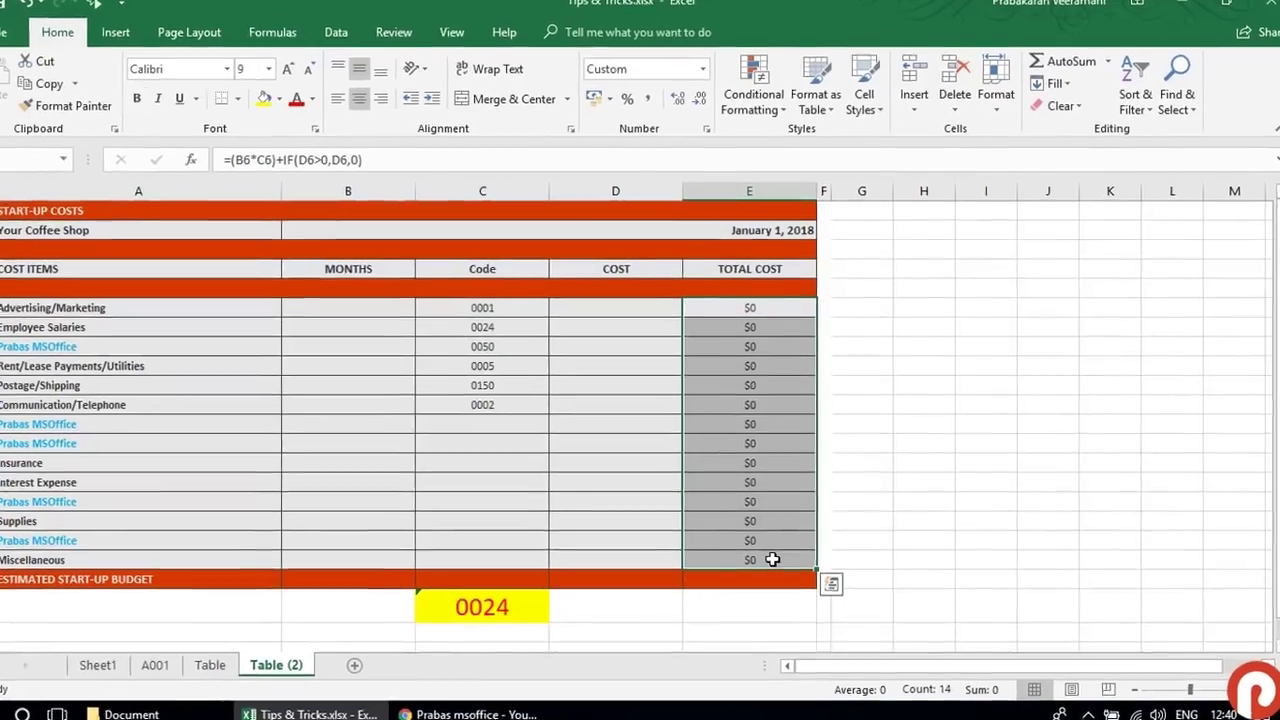
{"action": "left_click", "coordinate": [790, 404]}
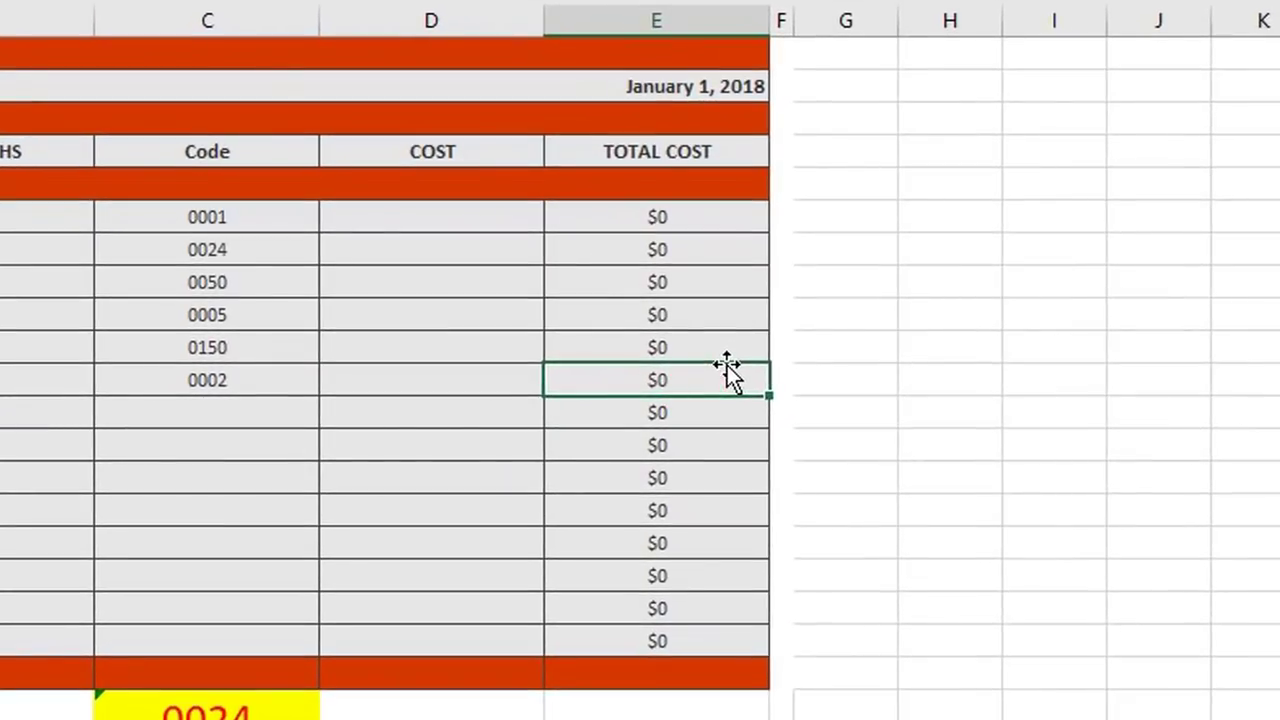
{"action": "type", "text": "$50"}
{"action": "key", "text": "Return"}
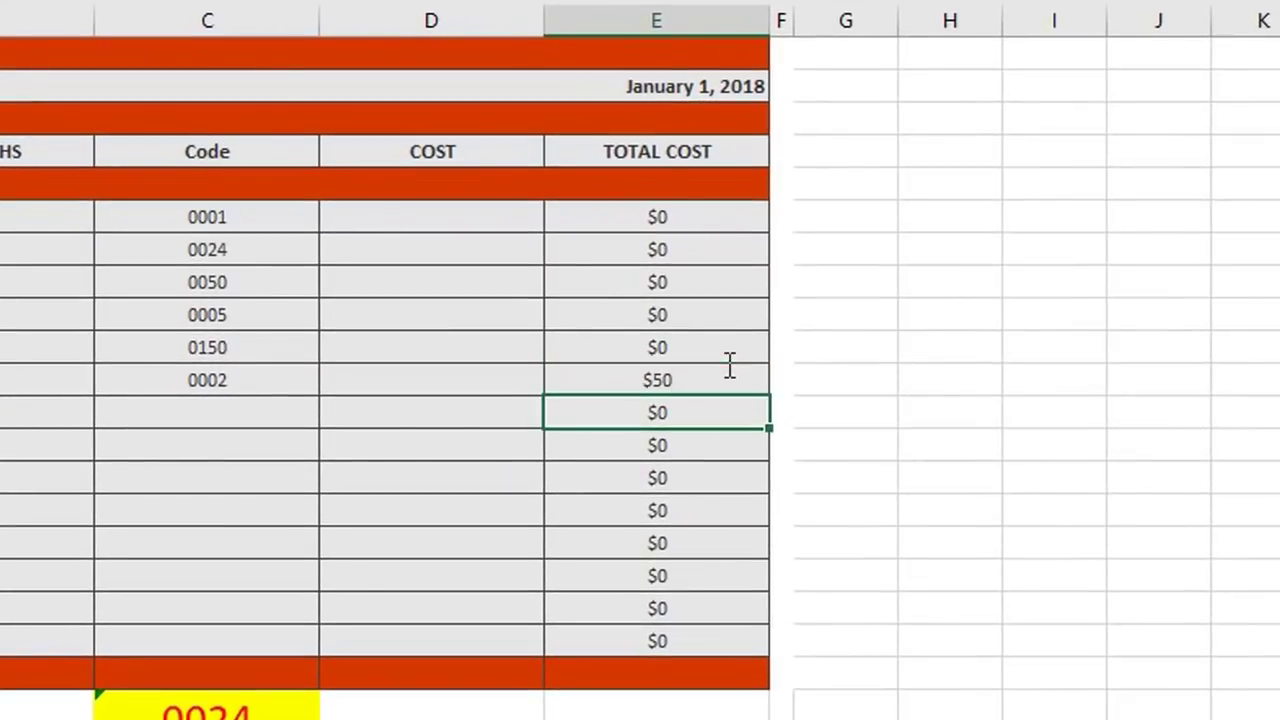
Step: Put =SUM(E6:E19) in the E20 budget total, then delete that total again
{"action": "left_click", "coordinate": [692, 679]}
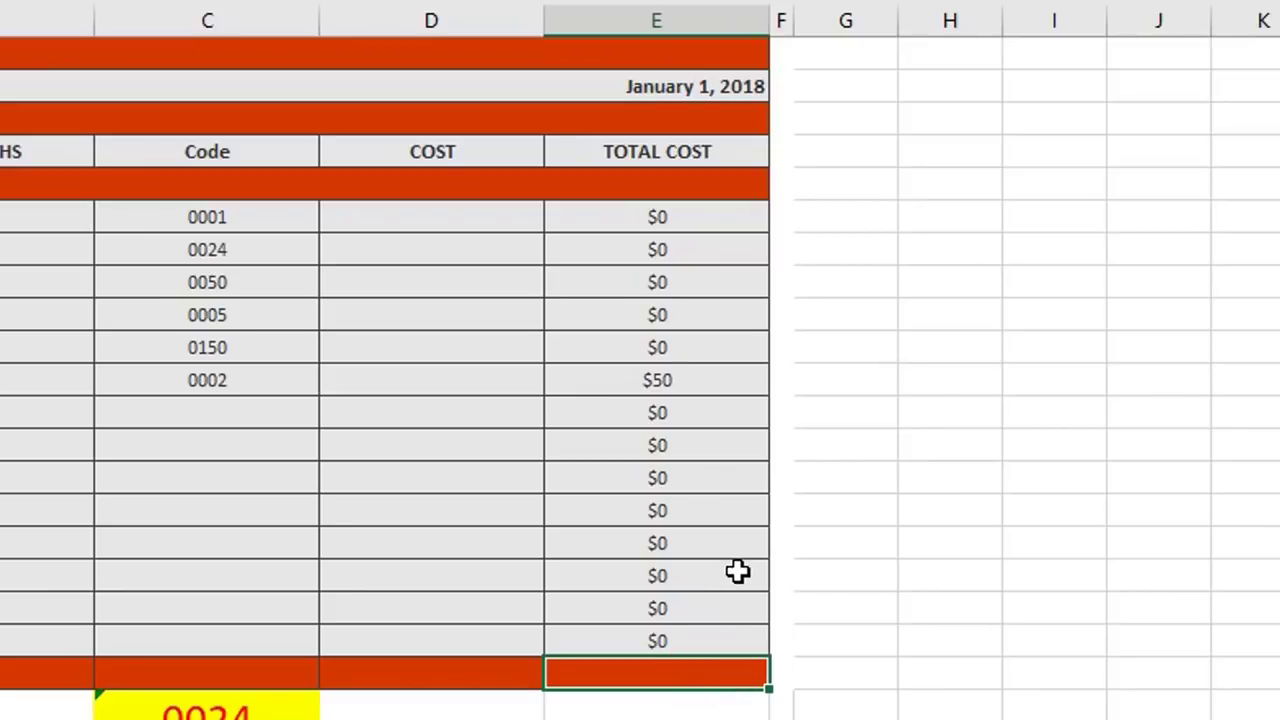
{"action": "type", "text": "="}
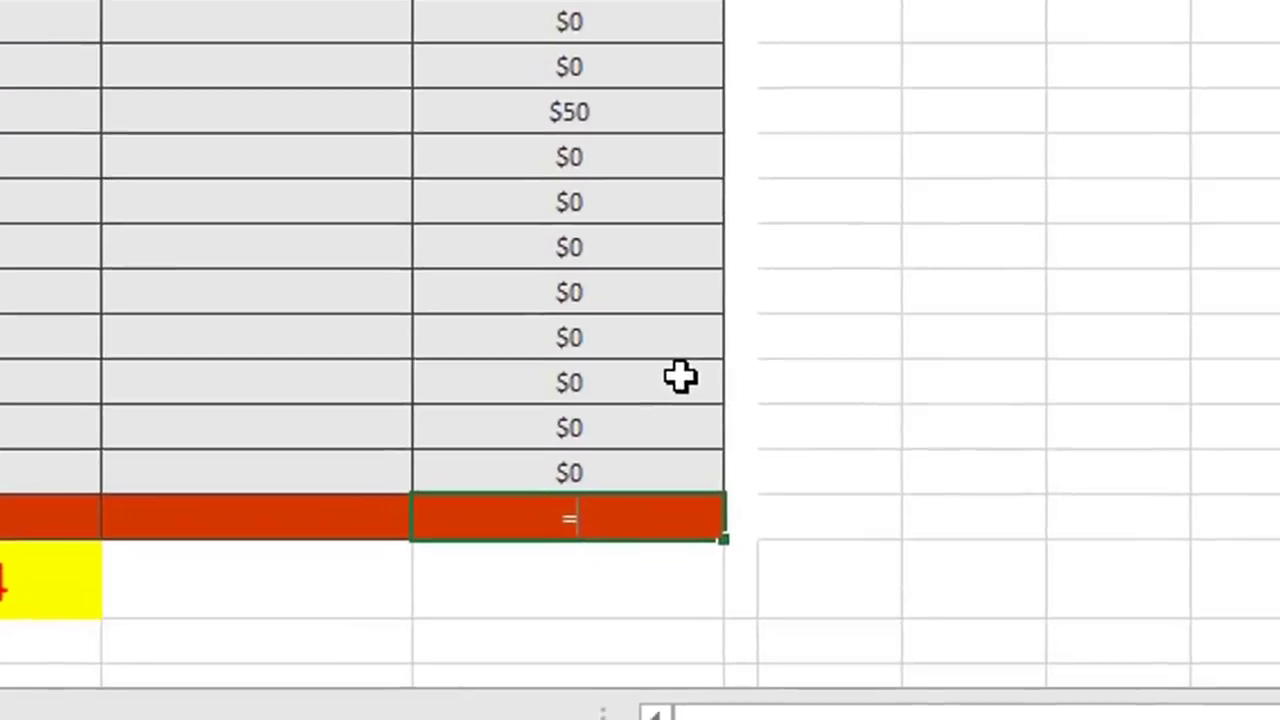
{"action": "type", "text": "sum"}
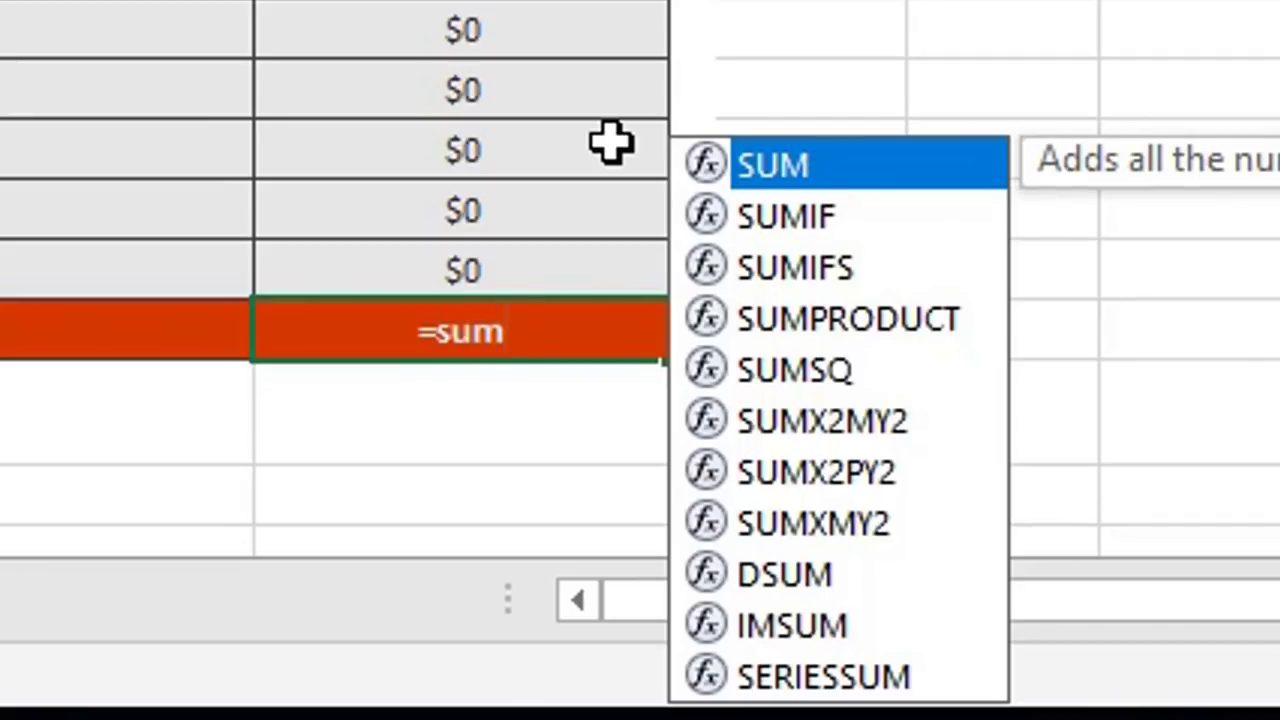
{"action": "key", "text": "Down"}
{"action": "key", "text": "Down"}
{"action": "key", "text": "Up"}
{"action": "key", "text": "Up"}
{"action": "key", "text": "Tab"}
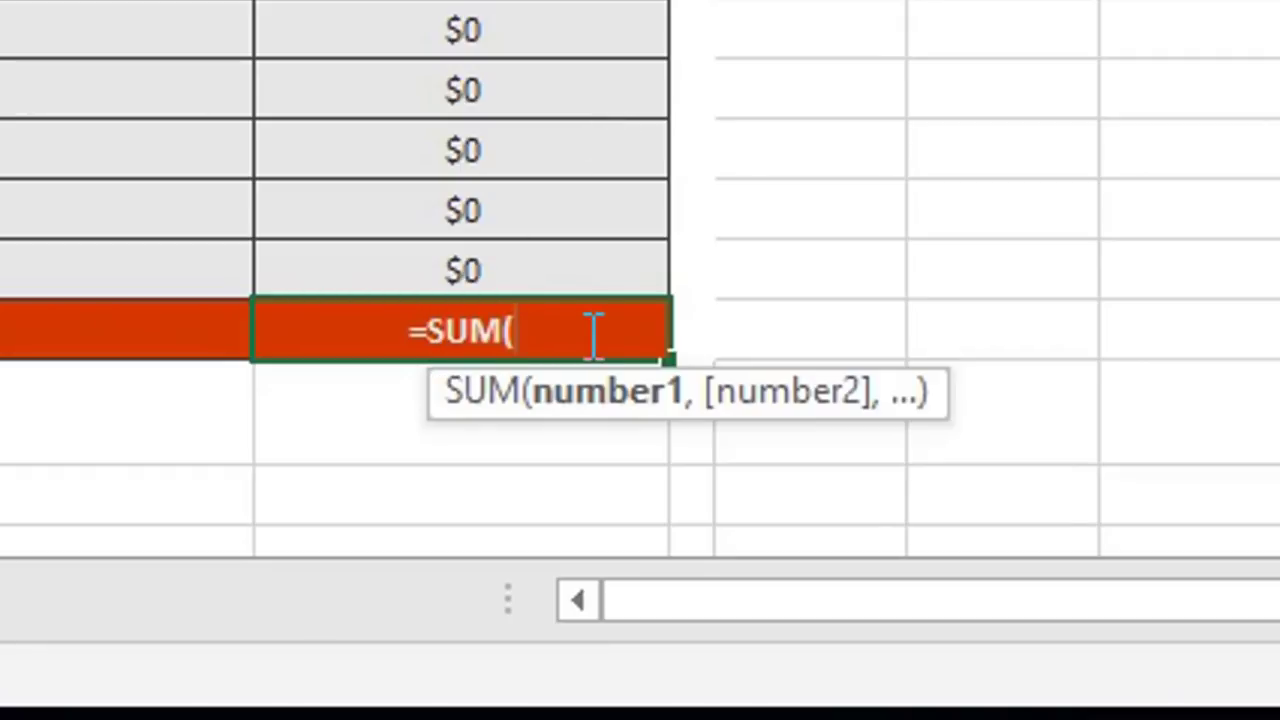
{"action": "key", "text": "Up"}
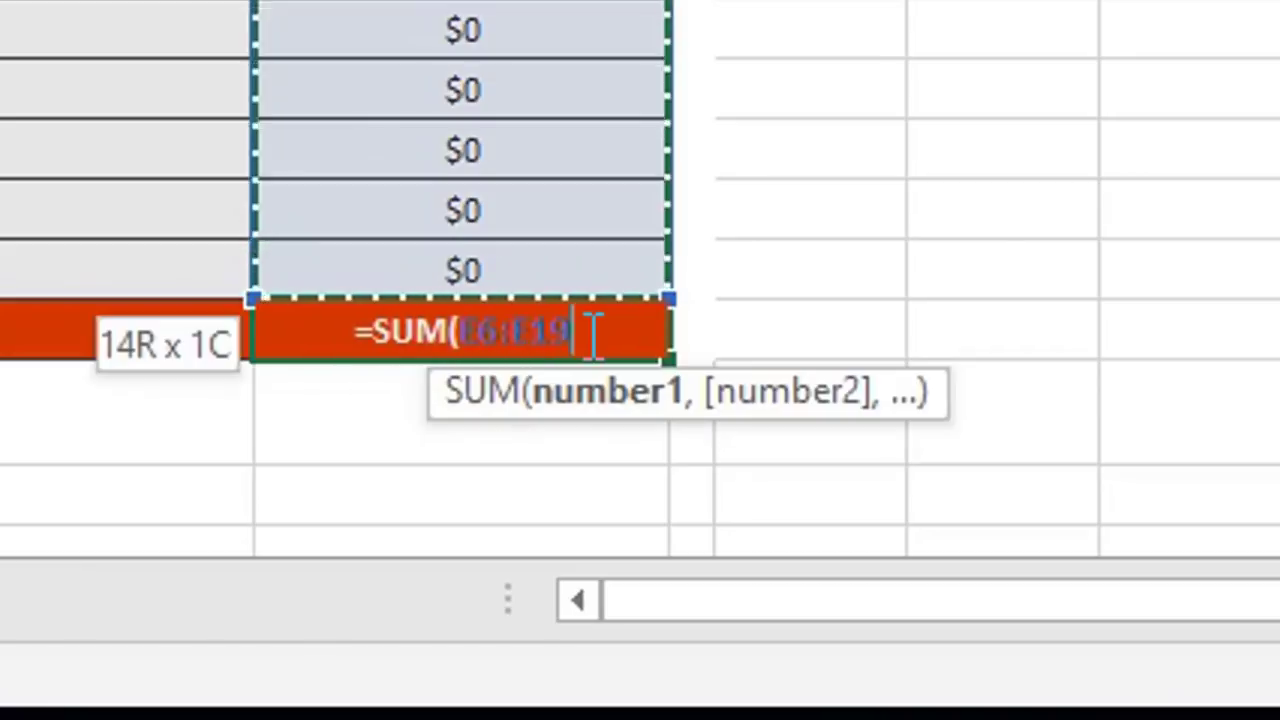
{"action": "key", "text": "ctrl+shift+Up"}
{"action": "key", "text": "shift+Down"}
{"action": "key", "text": "shift+Up"}
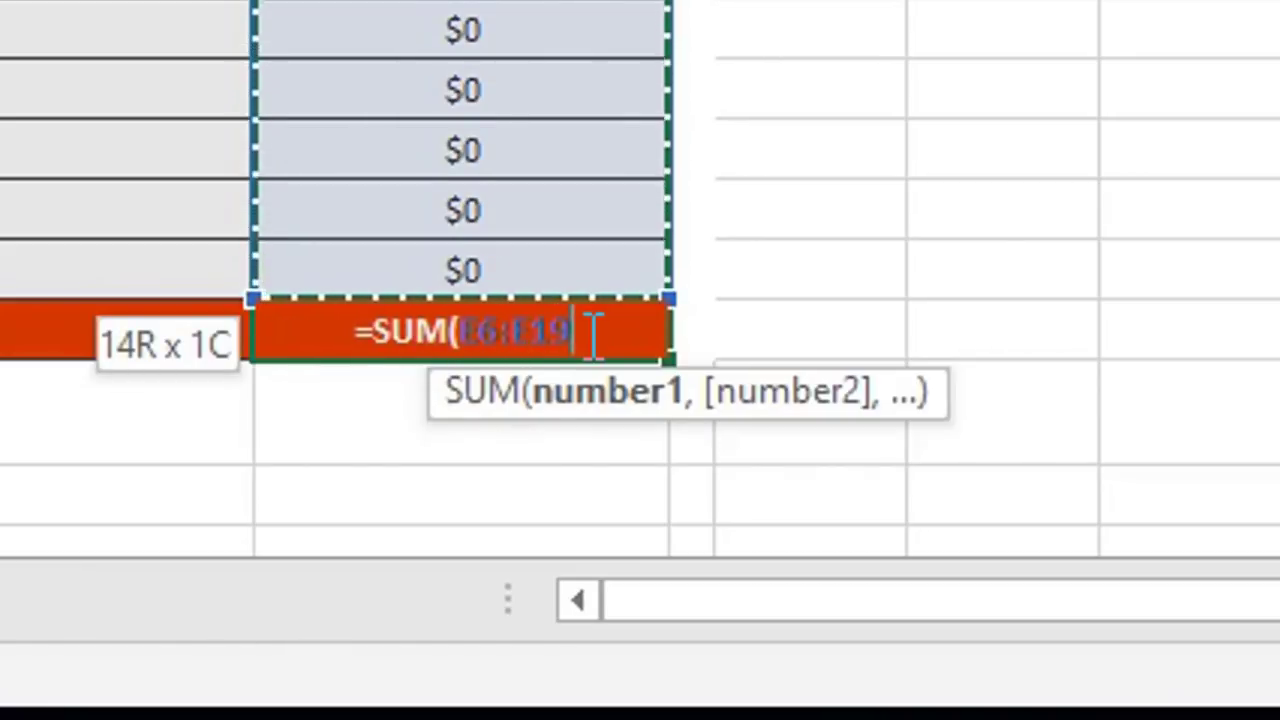
{"action": "type", "text": ")"}
{"action": "key", "text": "Return"}
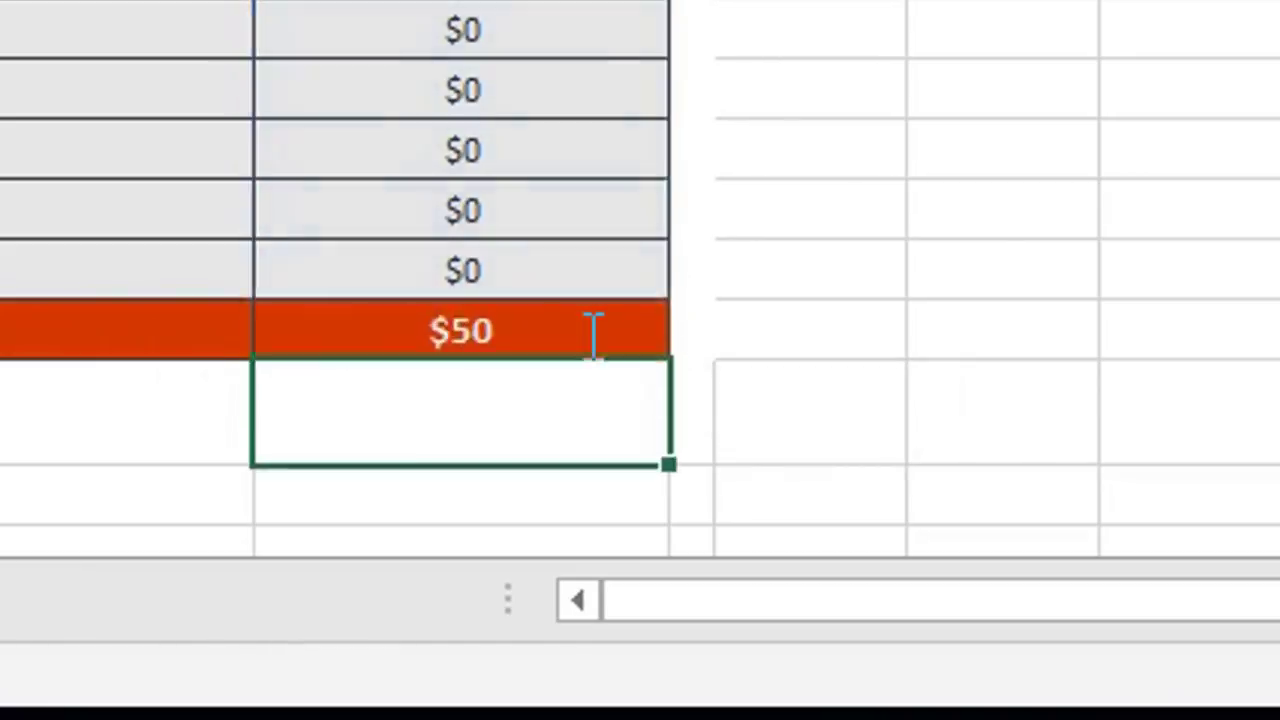
{"action": "left_click", "coordinate": [586, 334]}
{"action": "key", "text": "Delete"}
{"action": "type", "text": "="}
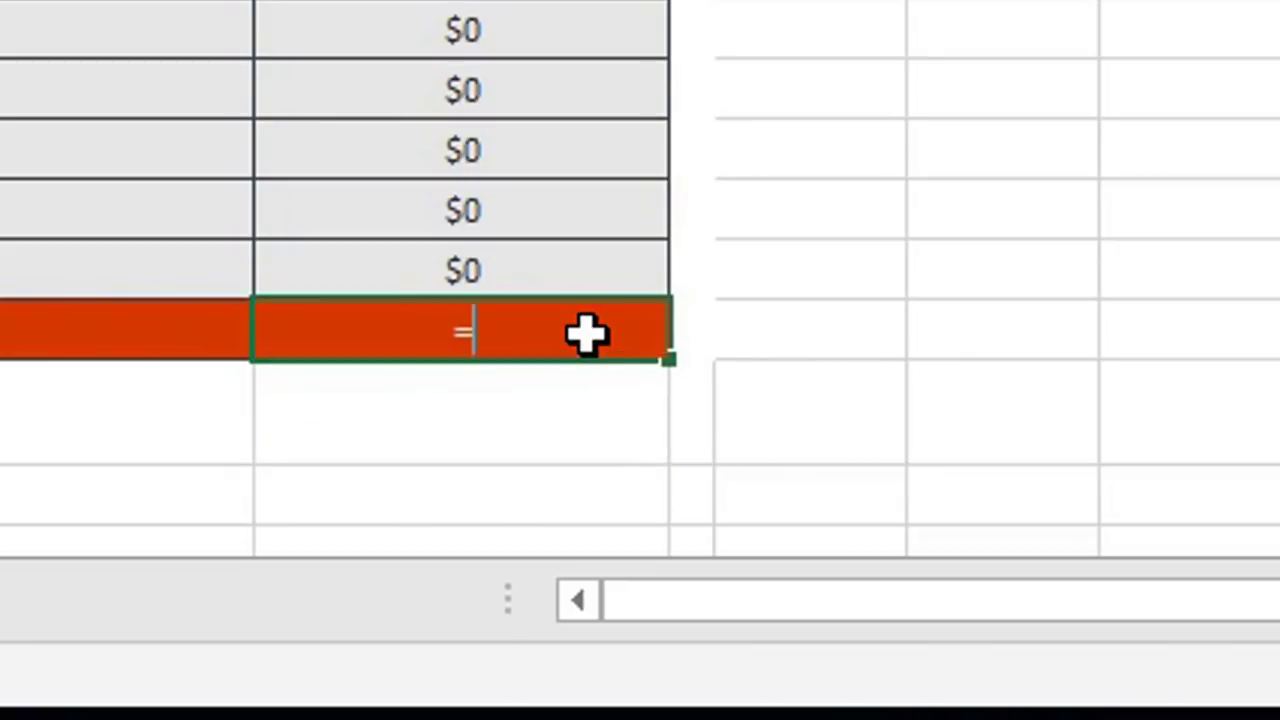
{"action": "type", "text": "look"}
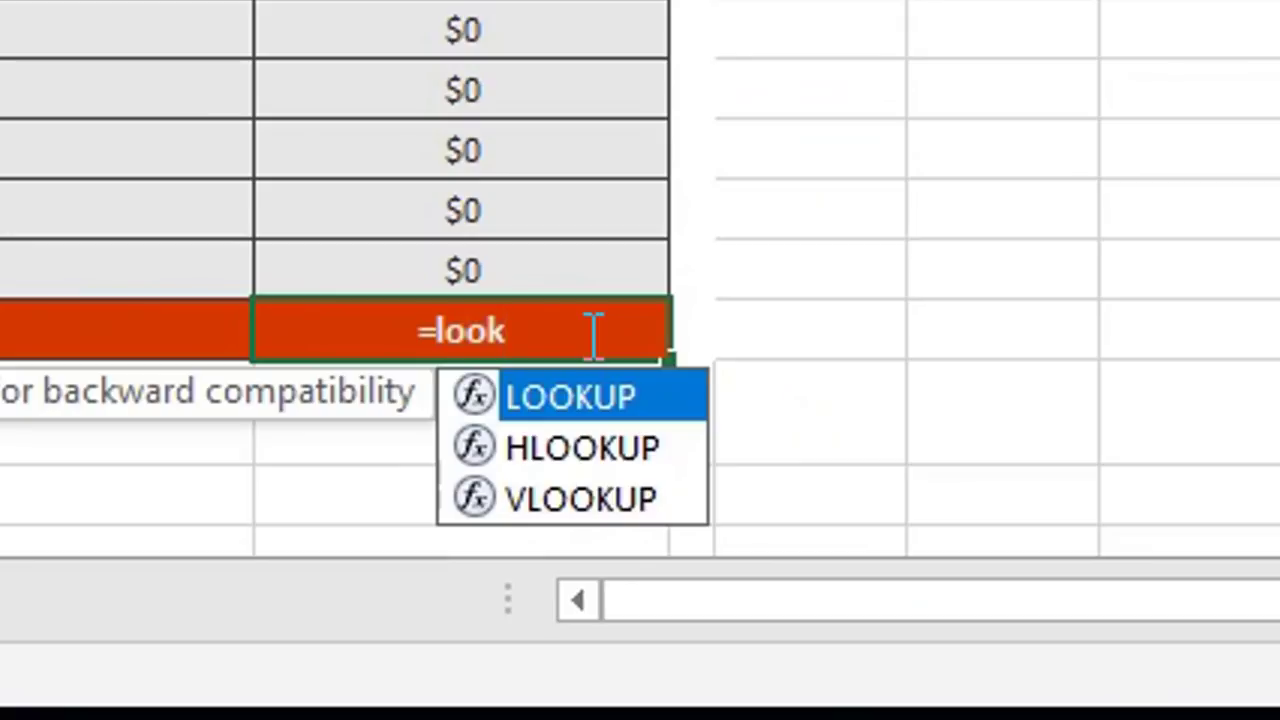
{"action": "key", "text": "Down"}
{"action": "key", "text": "Down"}
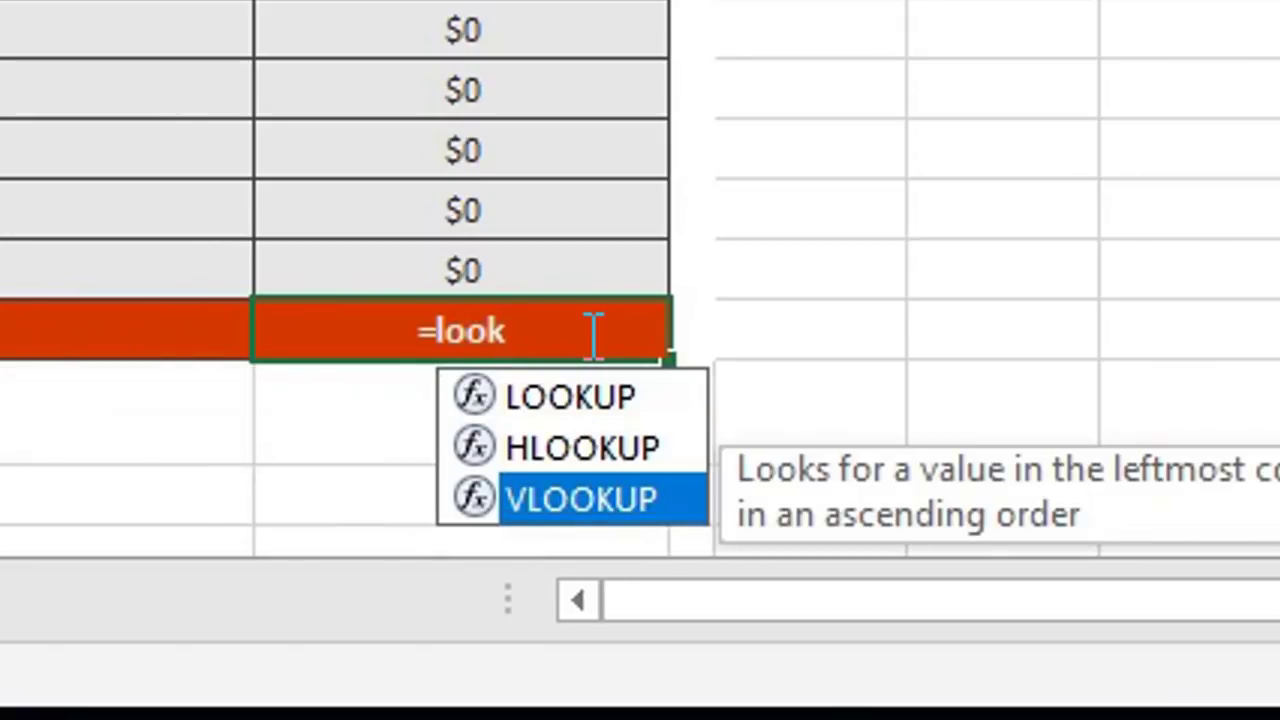
{"action": "key", "text": "Up"}
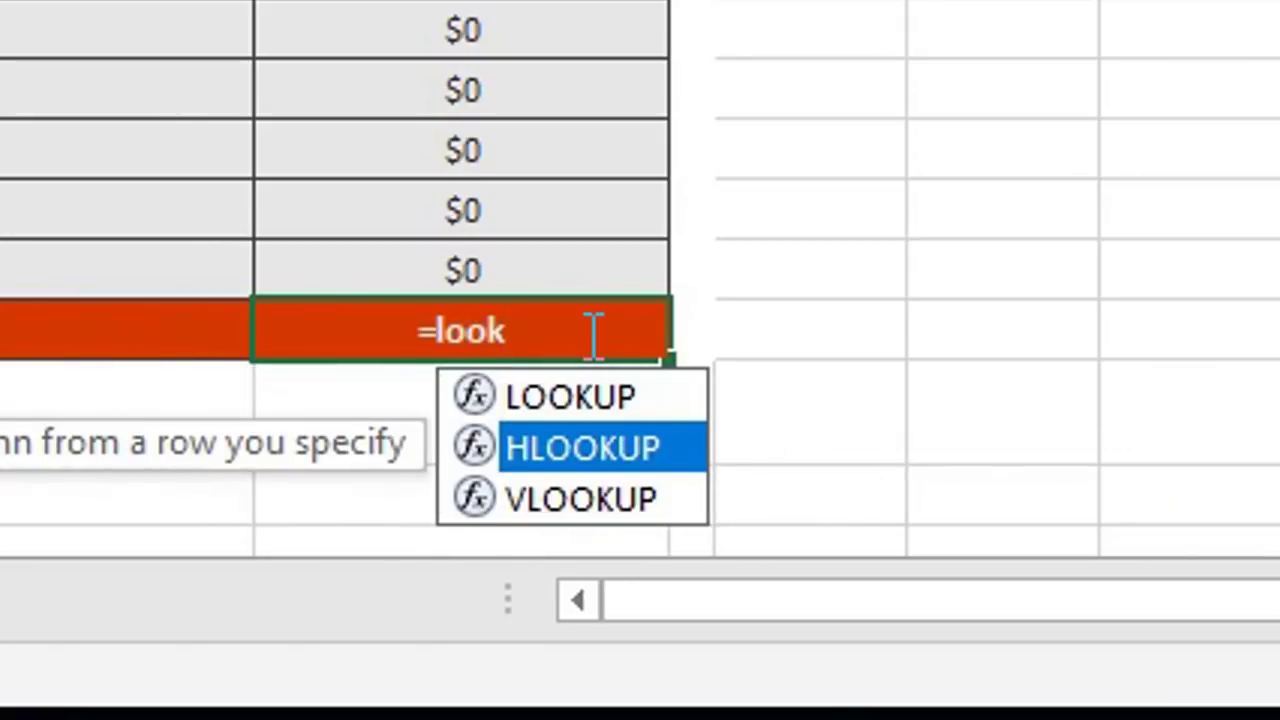
{"action": "double_click", "coordinate": [585, 502]}
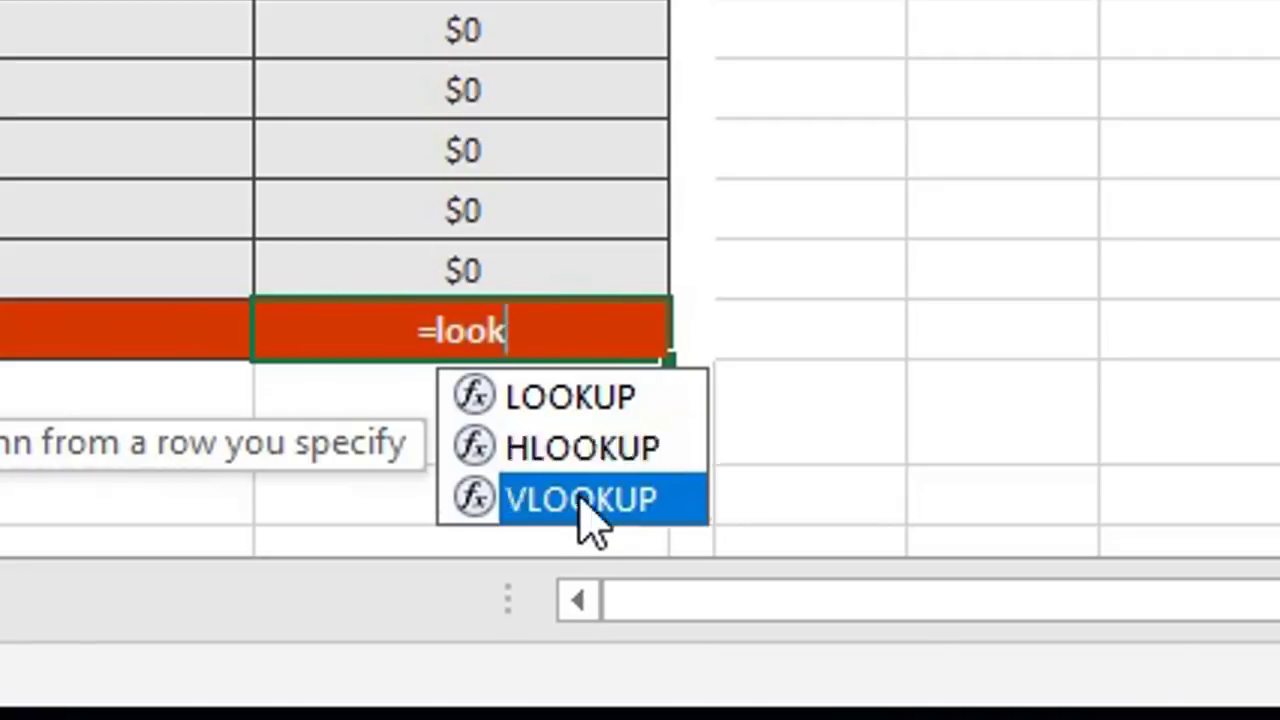
{"action": "key", "text": "Escape"}
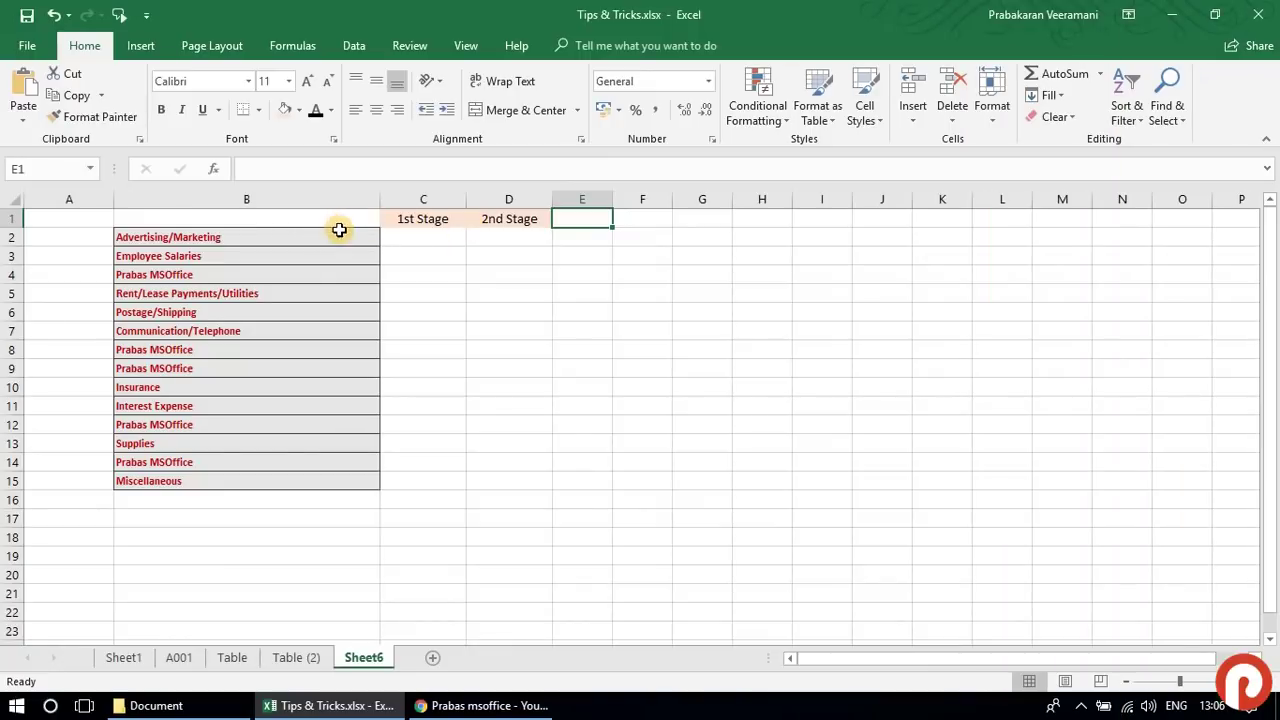
Step: Enter 5 in C2 as the Advertising/Marketing 1st Stage value
{"action": "left_click_drag", "start_coordinate": [338, 236], "coordinate": [306, 489]}
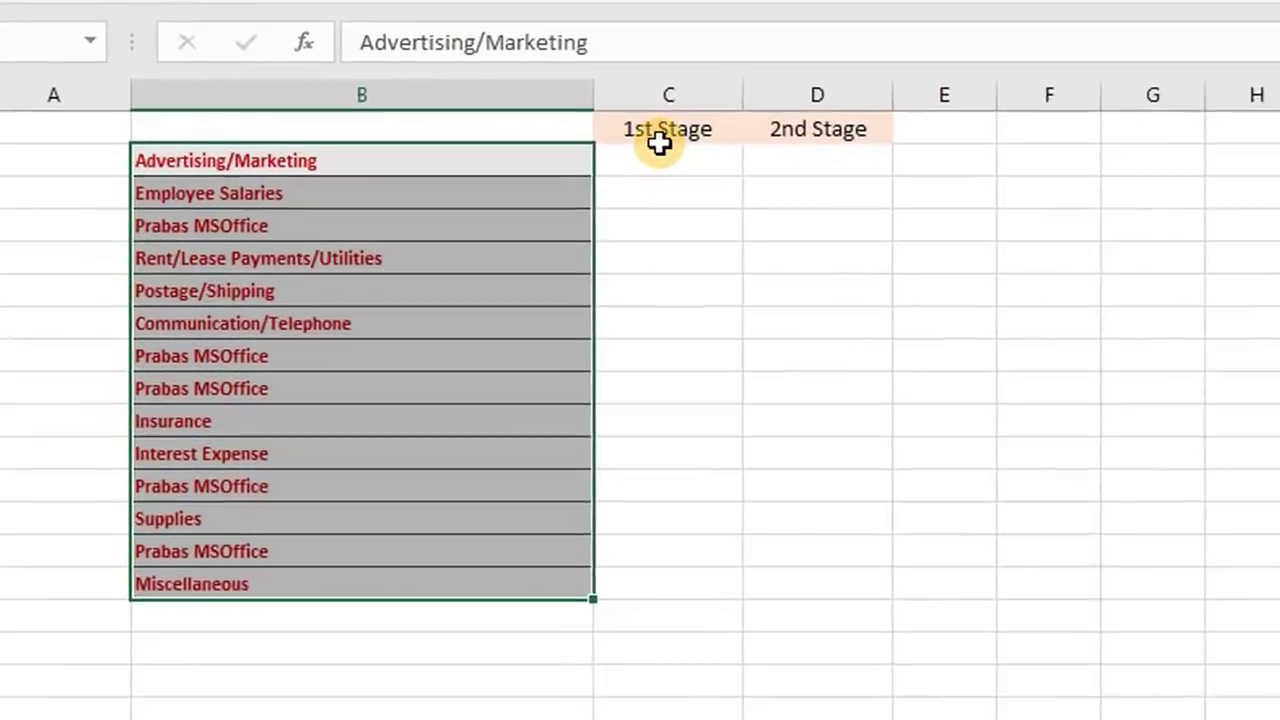
{"action": "left_click_drag", "start_coordinate": [420, 222], "coordinate": [553, 218]}
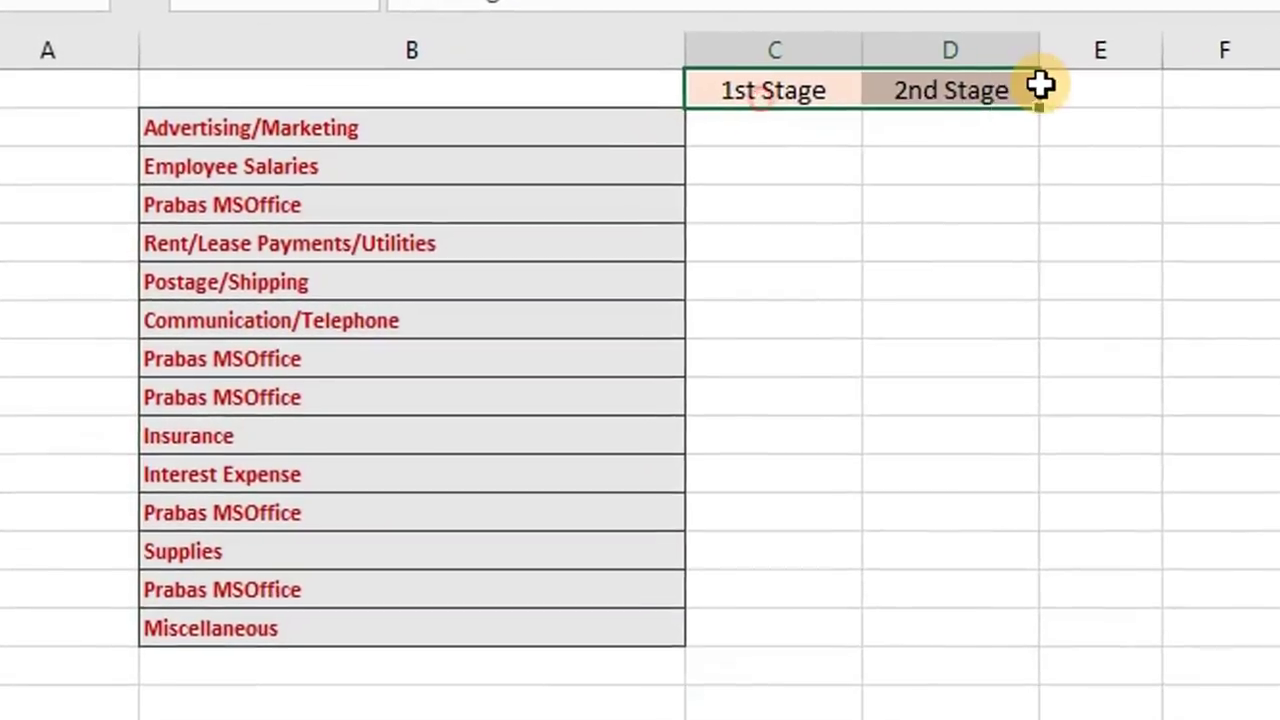
{"action": "left_click", "coordinate": [837, 130]}
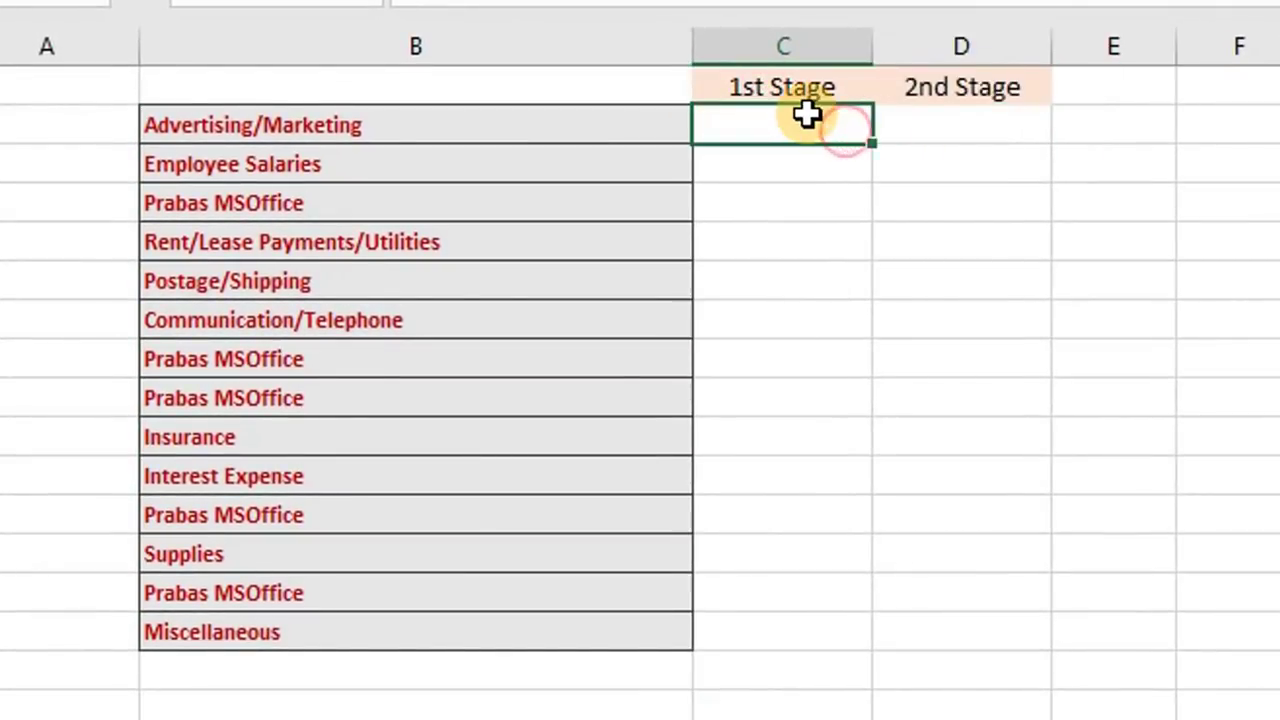
{"action": "type", "text": "5"}
{"action": "key", "text": "Return"}
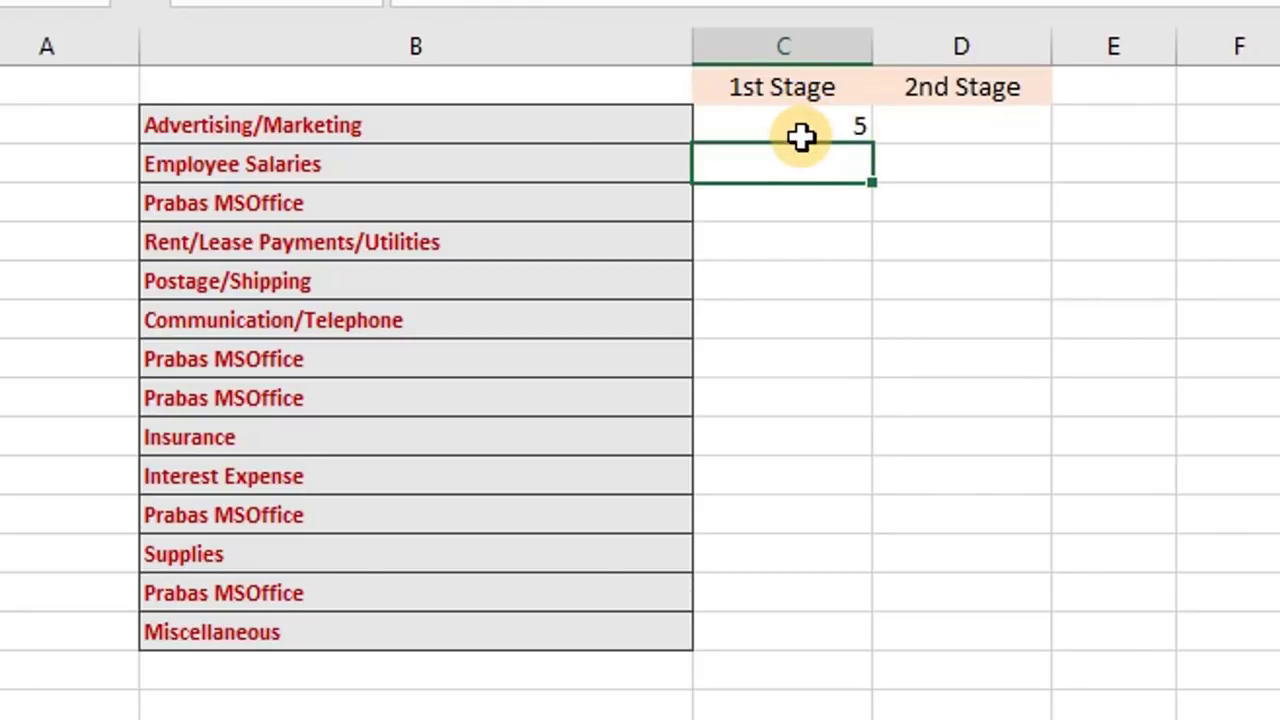
Step: Copy the 5 from C2 into C3:C15, then undo the paste
{"action": "left_click", "coordinate": [808, 134]}
{"action": "left_click_drag", "start_coordinate": [817, 172], "coordinate": [777, 634]}
{"action": "left_click", "coordinate": [835, 128]}
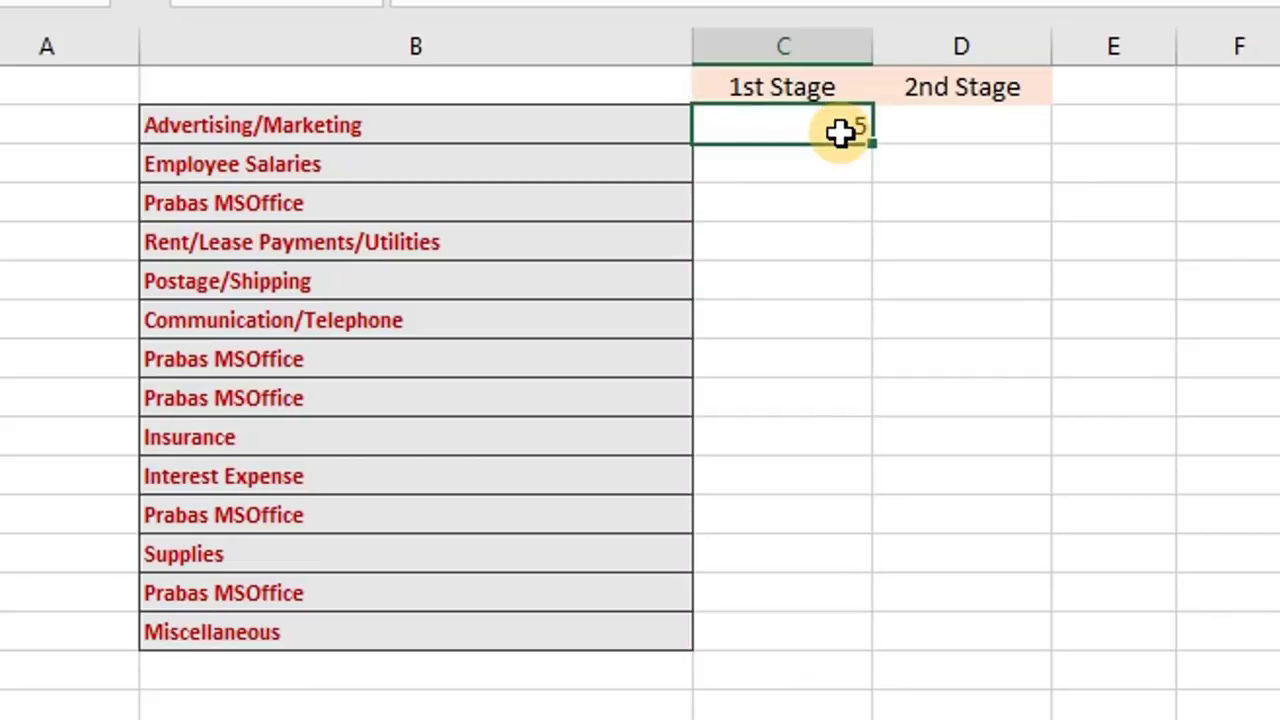
{"action": "key", "text": "ctrl+c"}
{"action": "left_click_drag", "start_coordinate": [830, 170], "coordinate": [814, 634]}
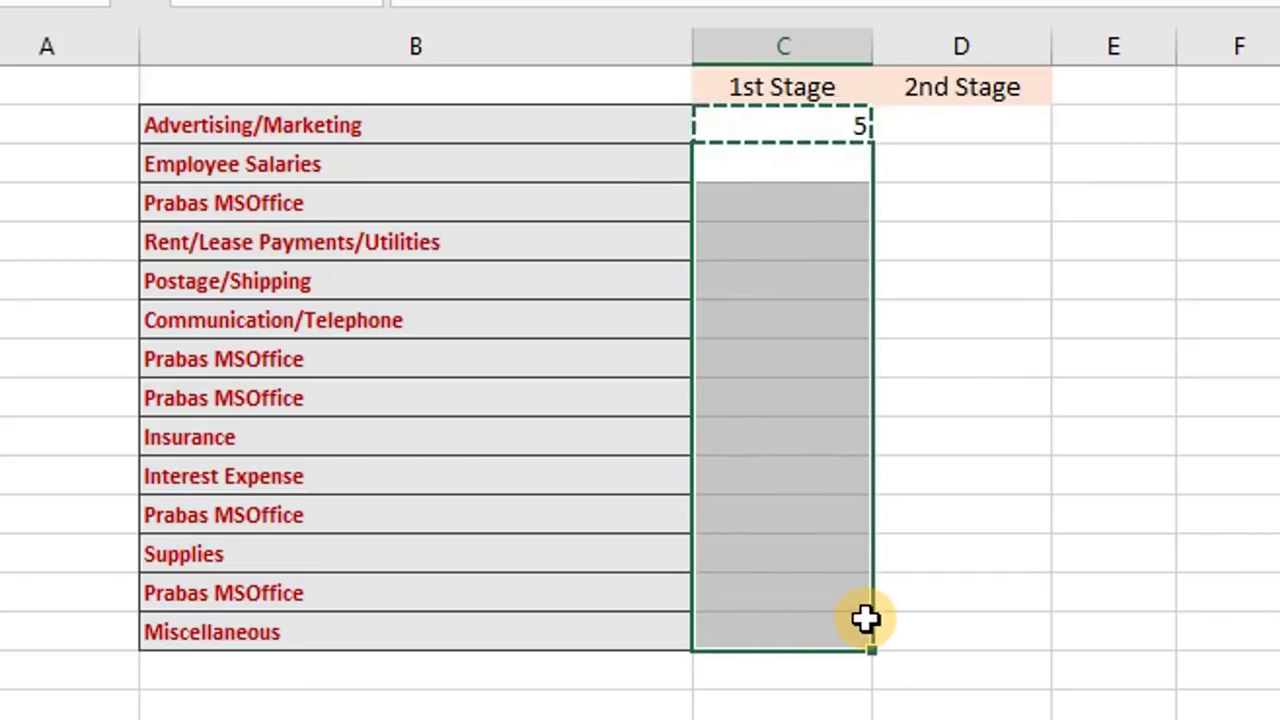
{"action": "key", "text": "ctrl+v"}
{"action": "left_click", "coordinate": [936, 238]}
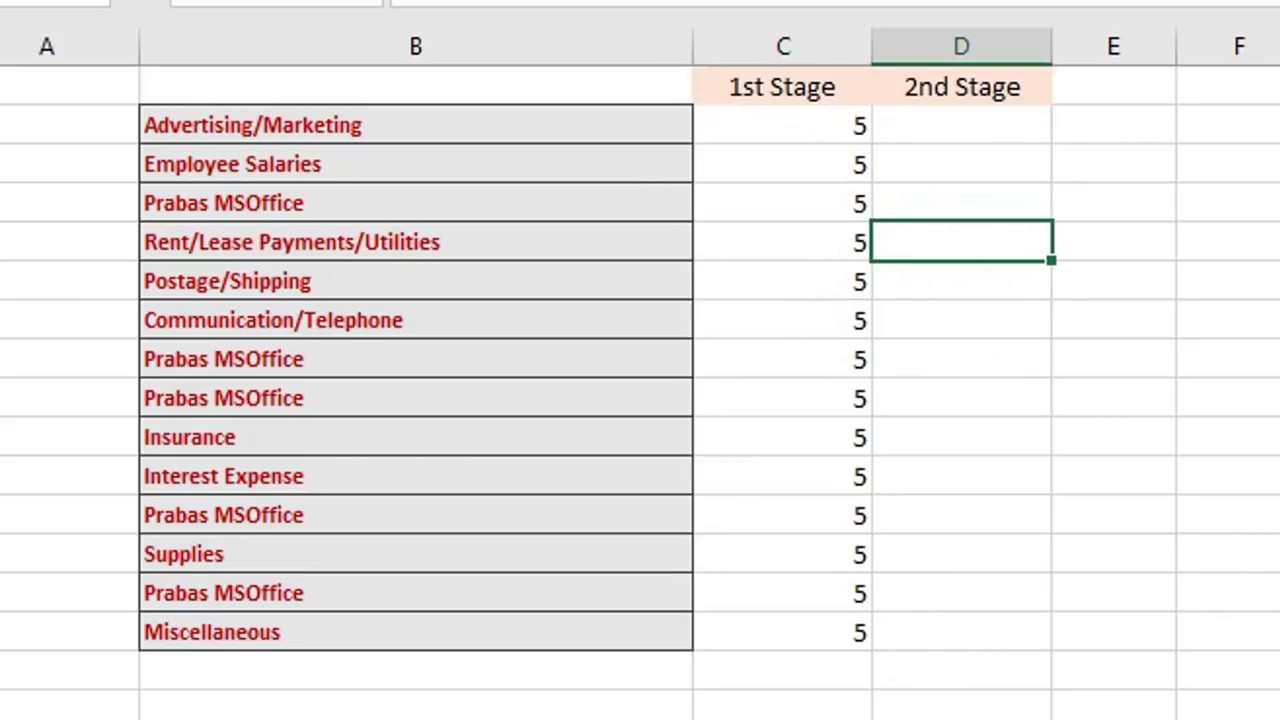
{"action": "key", "text": "ctrl+z"}
Step: Drag C2's fill handle down to C15 to copy the 5, then undo it
{"action": "left_click", "coordinate": [837, 129]}
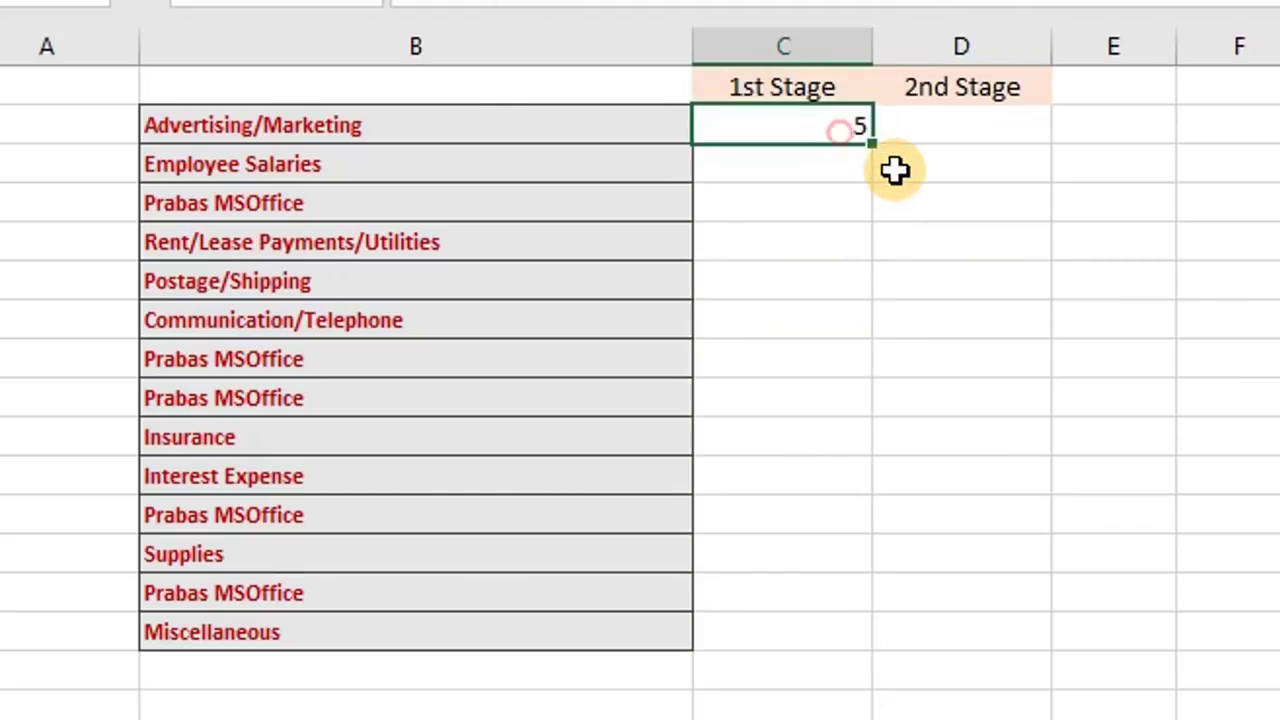
{"action": "left_click_drag", "start_coordinate": [878, 150], "coordinate": [829, 645]}
{"action": "key", "text": "ctrl+z"}
Step: Fill C2:C15 with Home > Fill > Down, undo it, and save the workbook
{"action": "left_click", "coordinate": [822, 120]}
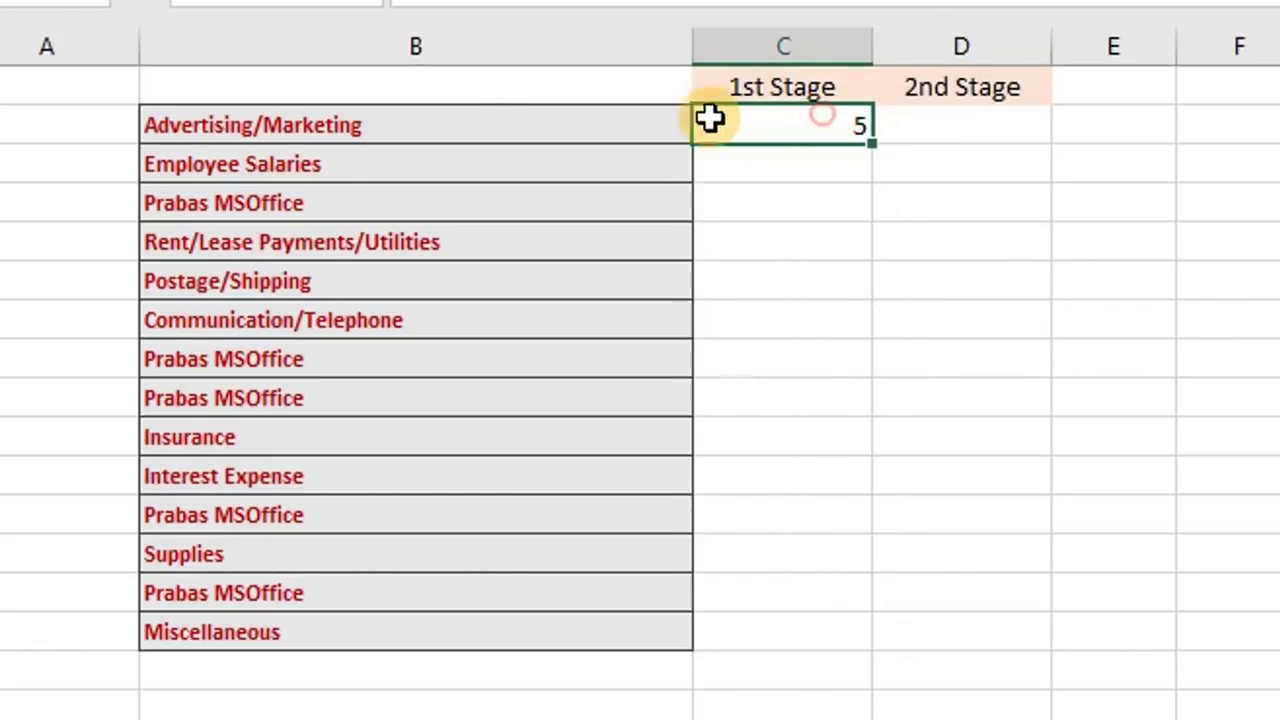
{"action": "left_click_drag", "start_coordinate": [810, 120], "coordinate": [826, 611]}
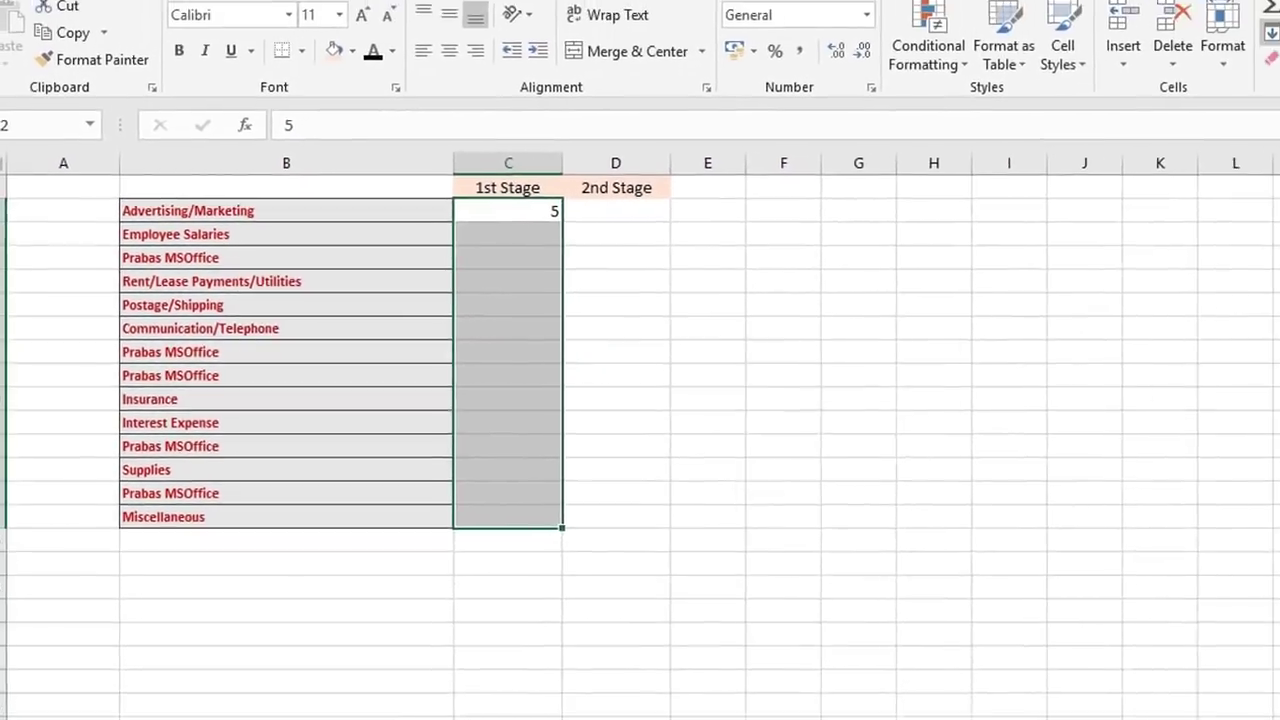
{"action": "left_click", "coordinate": [1134, 151]}
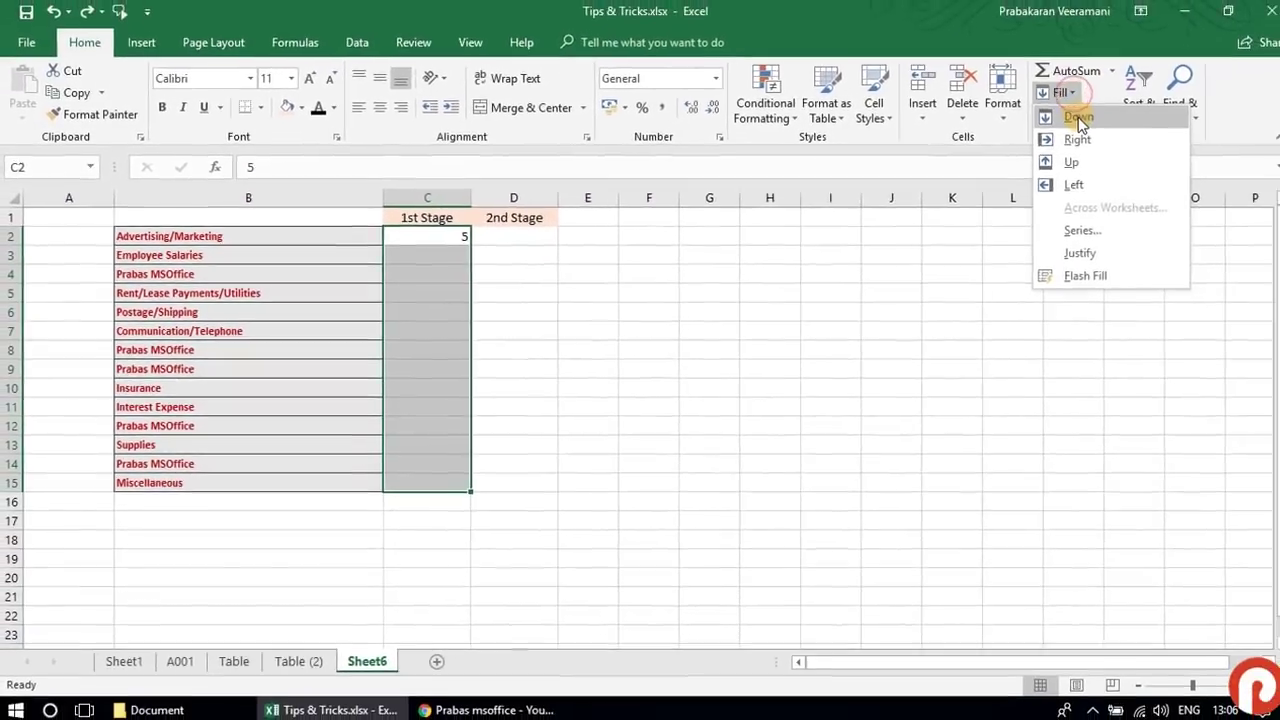
{"action": "left_click", "coordinate": [1128, 114]}
{"action": "key", "text": "ctrl+z"}
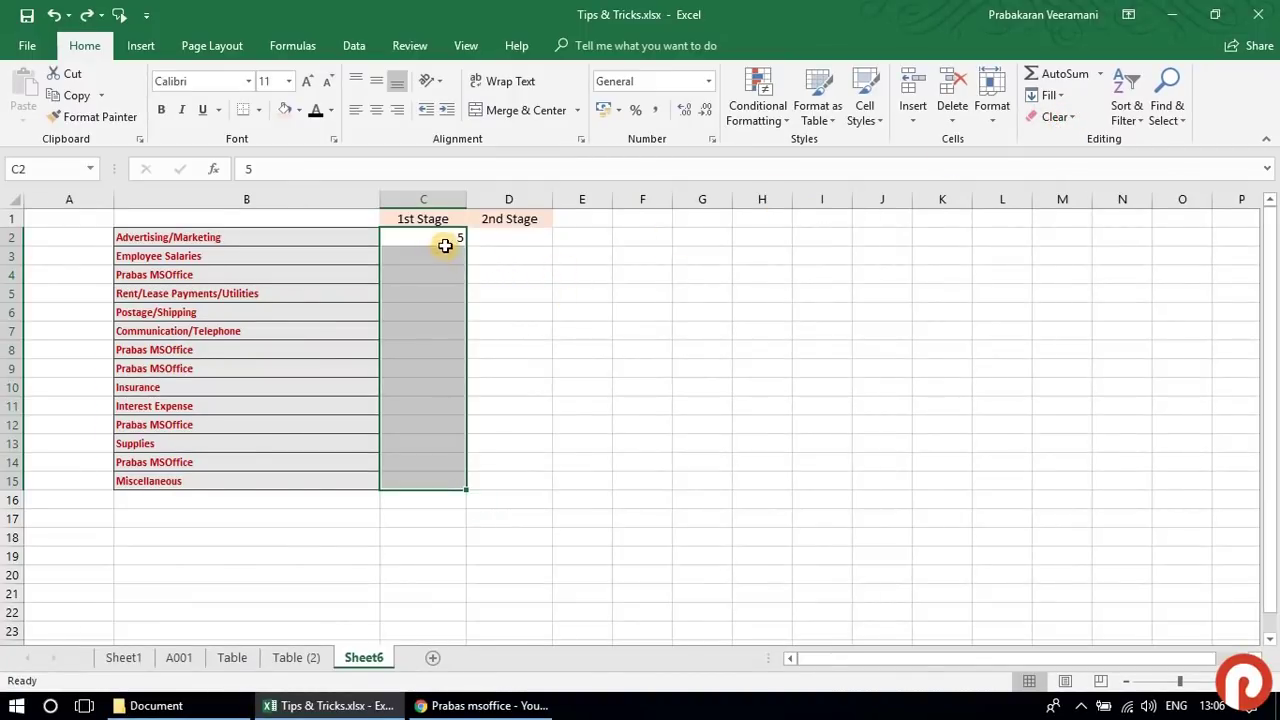
{"action": "left_click", "coordinate": [440, 242]}
{"action": "key", "text": "ctrl+s"}
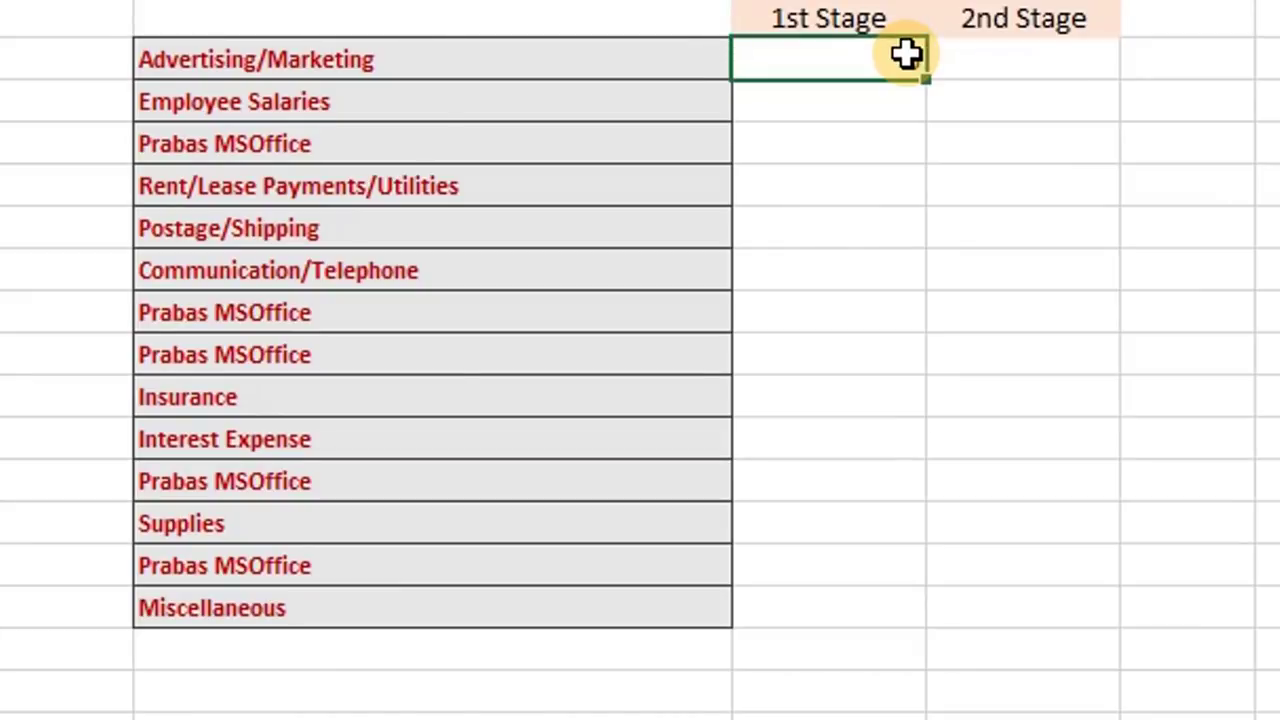
Step: Enter 5 in C2 and move to C15, the 1st Stage cell beside Miscellaneous
{"action": "type", "text": "5"}
{"action": "key", "text": "Return"}
{"action": "left_click", "coordinate": [908, 52]}
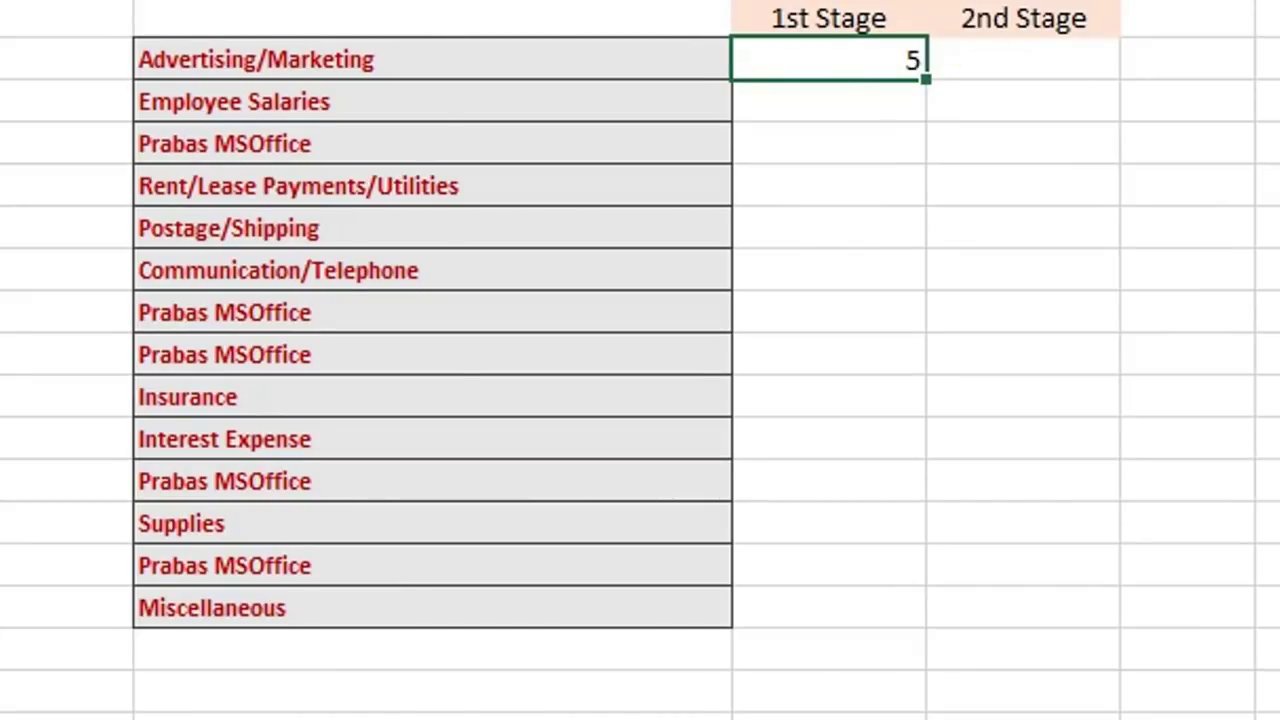
{"action": "left_click", "coordinate": [432, 59]}
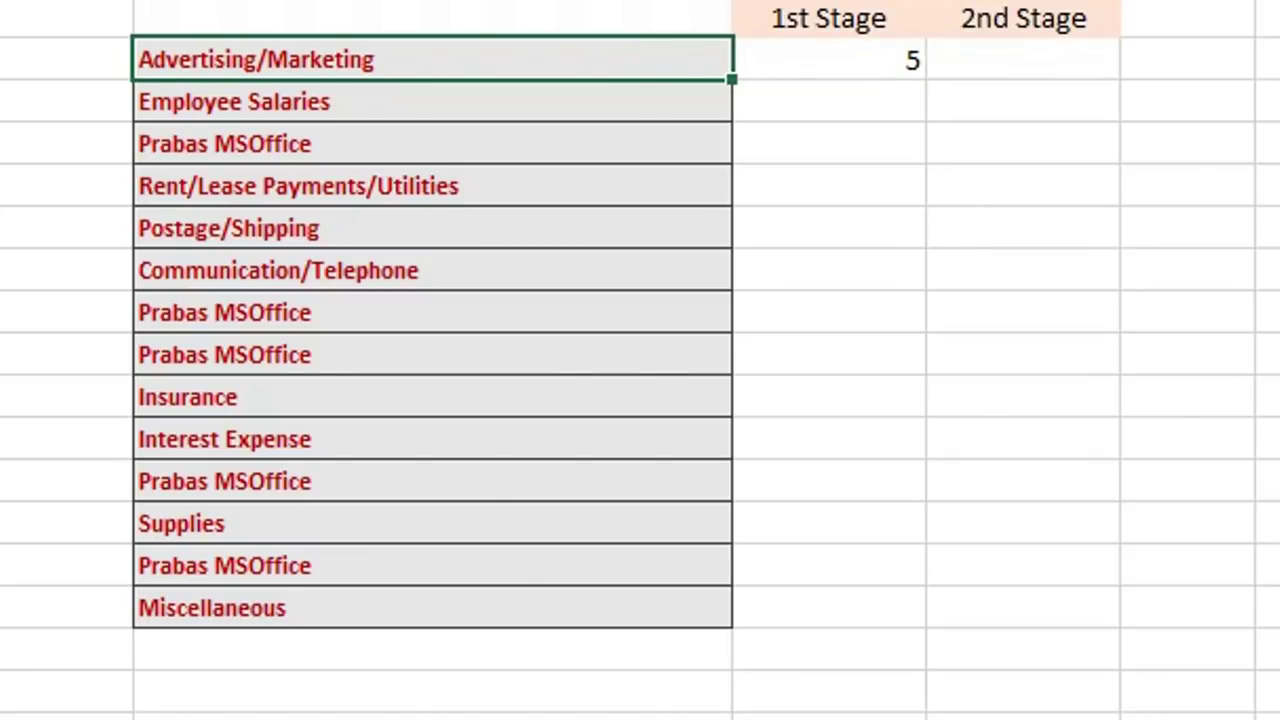
{"action": "left_click", "coordinate": [432, 607]}
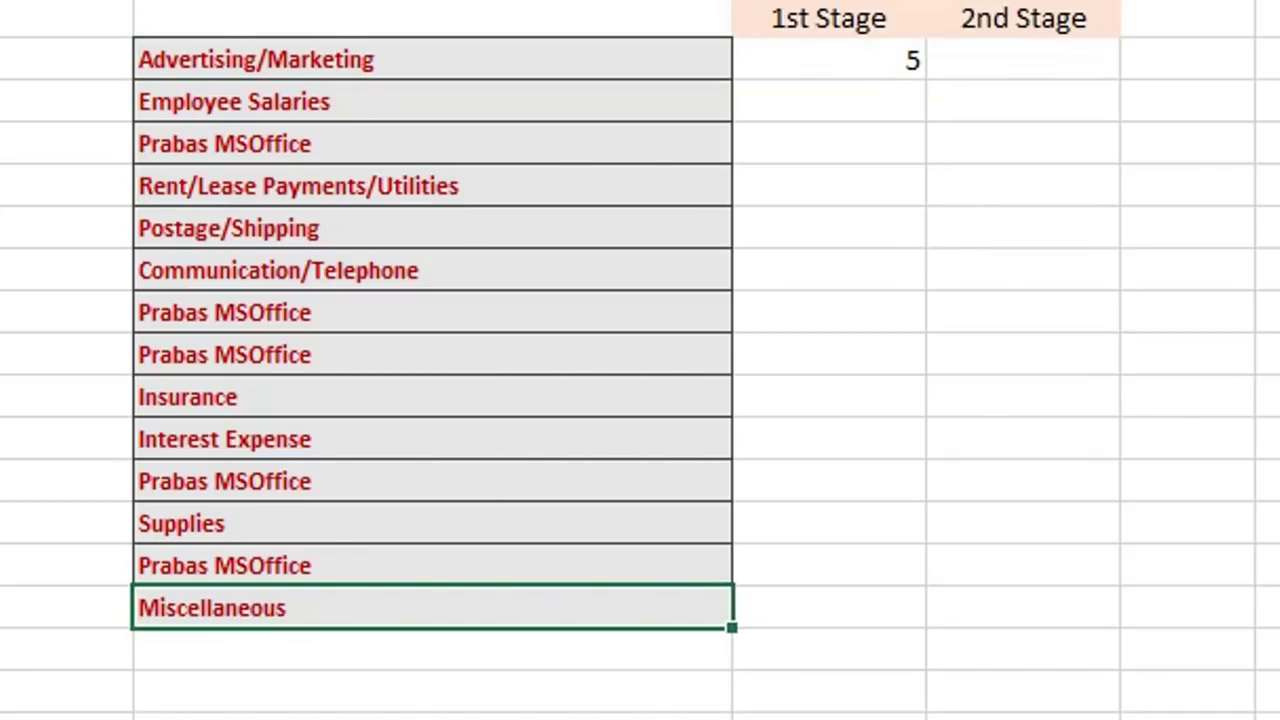
{"action": "left_click", "coordinate": [829, 607]}
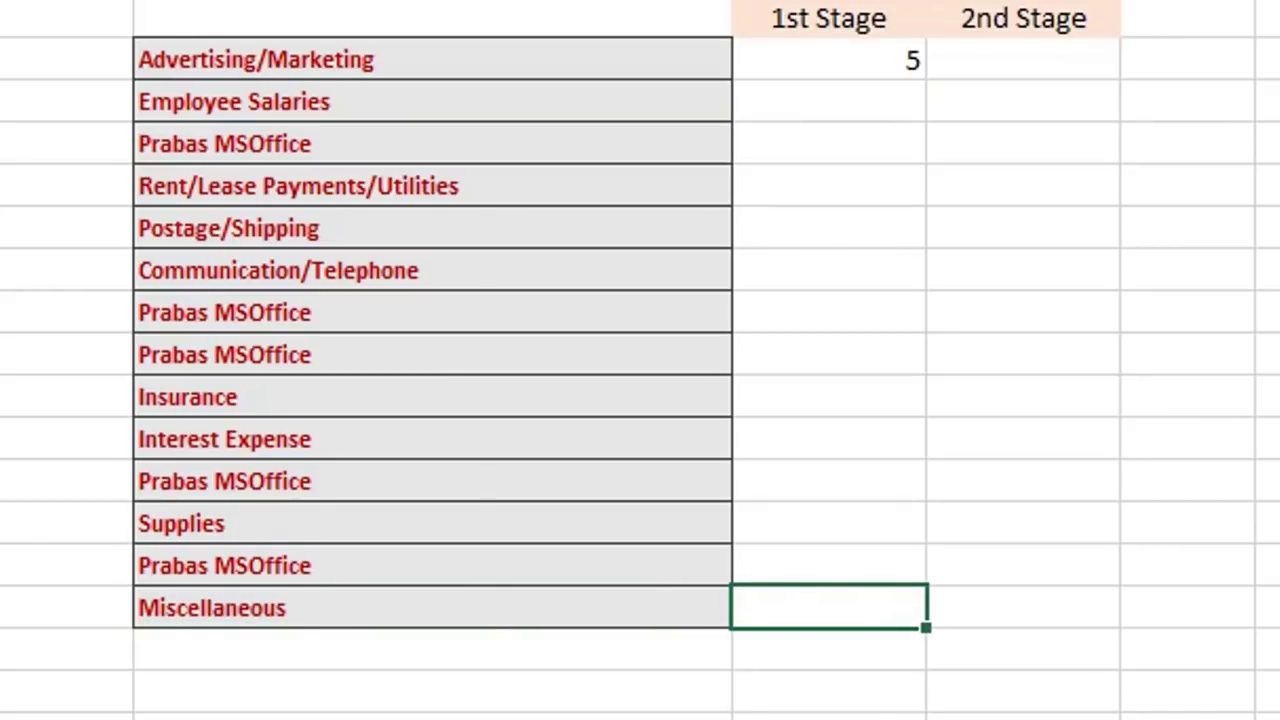
Step: Fill the 5 through C2:C15 with Ctrl+E, then clear C3:C15 again
{"action": "key", "text": "ctrl+shift+Up"}
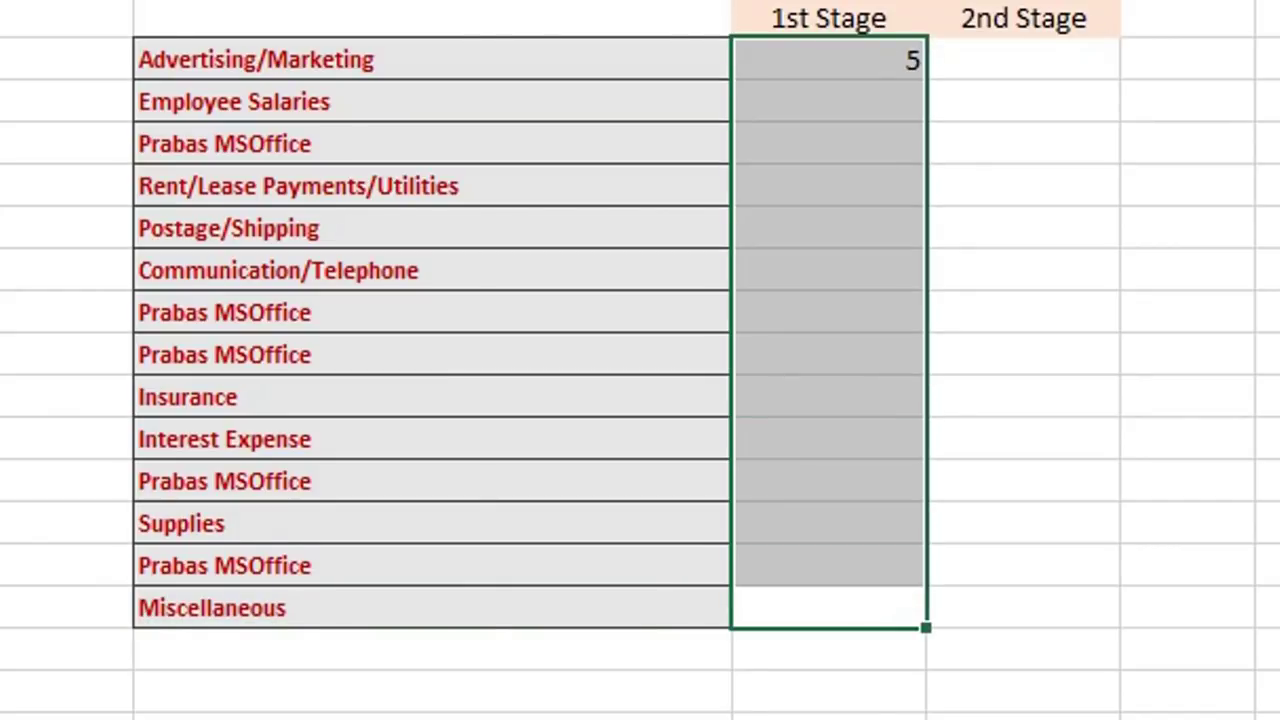
{"action": "key", "text": "ctrl+e"}
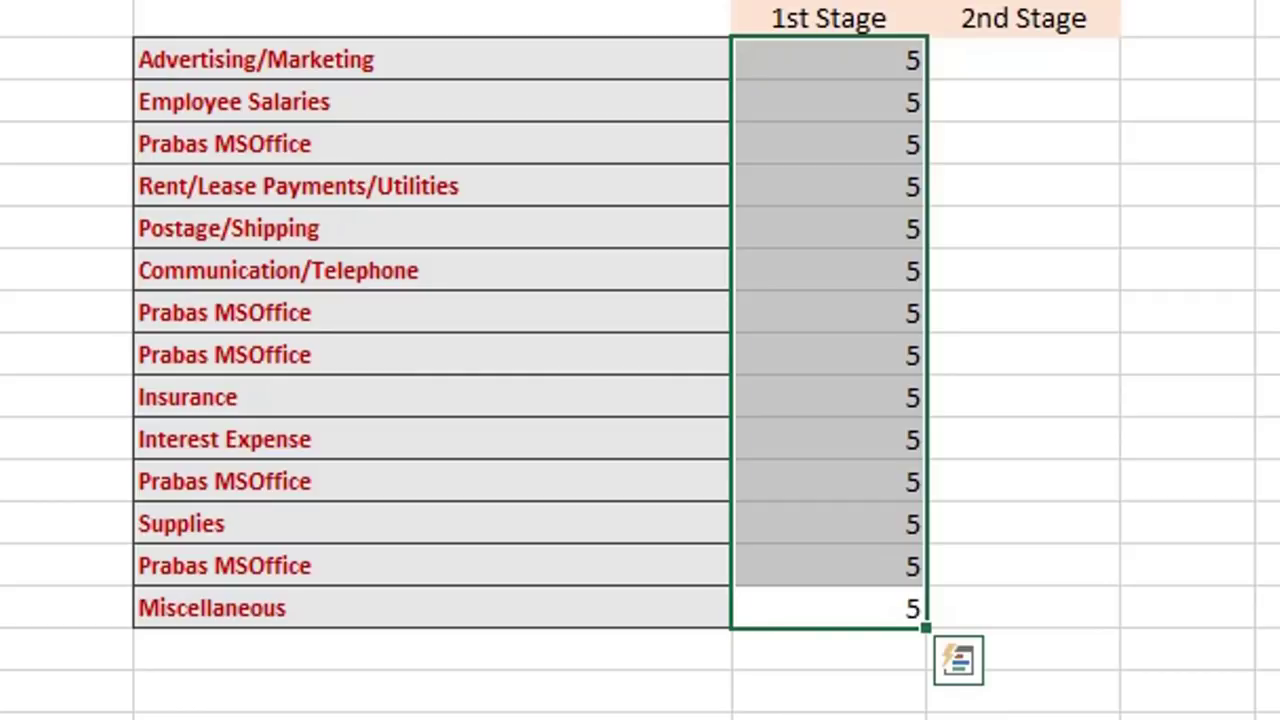
{"action": "key", "text": "Down"}
{"action": "key", "text": "Up"}
{"action": "key", "text": "ctrl+Up"}
{"action": "key", "text": "Down"}
{"action": "key", "text": "Down"}
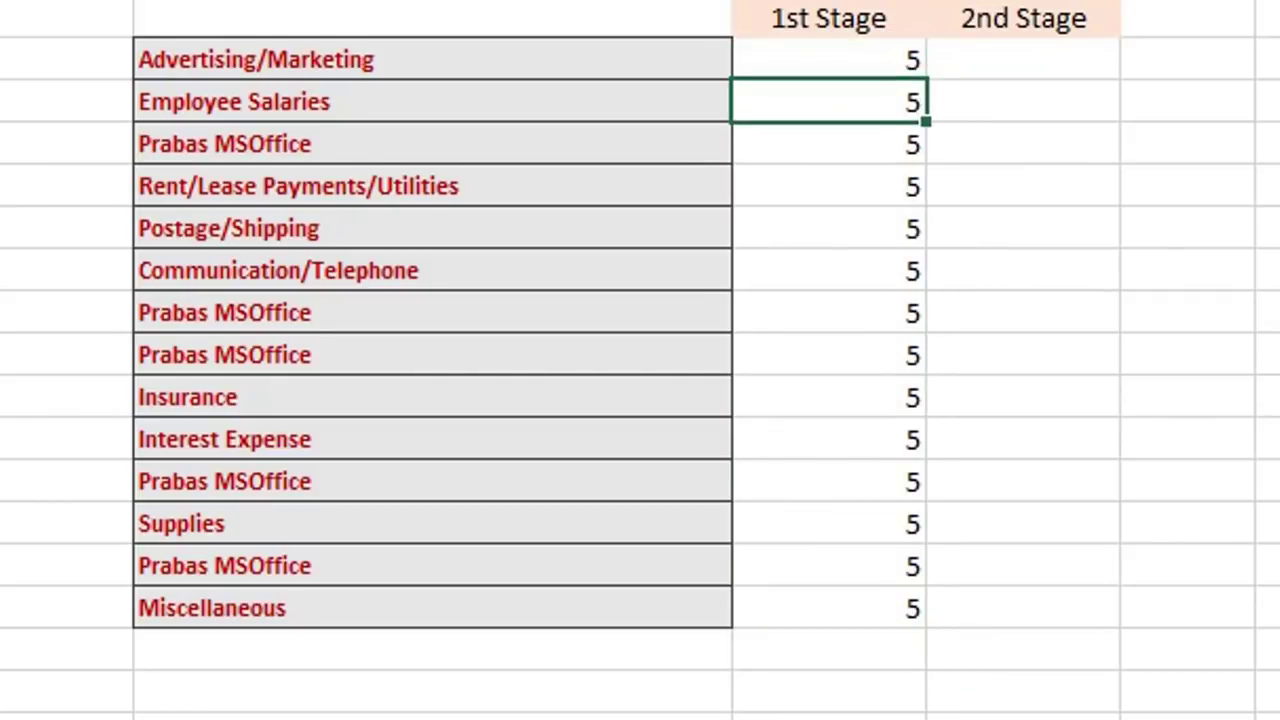
{"action": "key", "text": "ctrl+shift+Down"}
{"action": "key", "text": "Delete"}
{"action": "key", "text": "Up"}
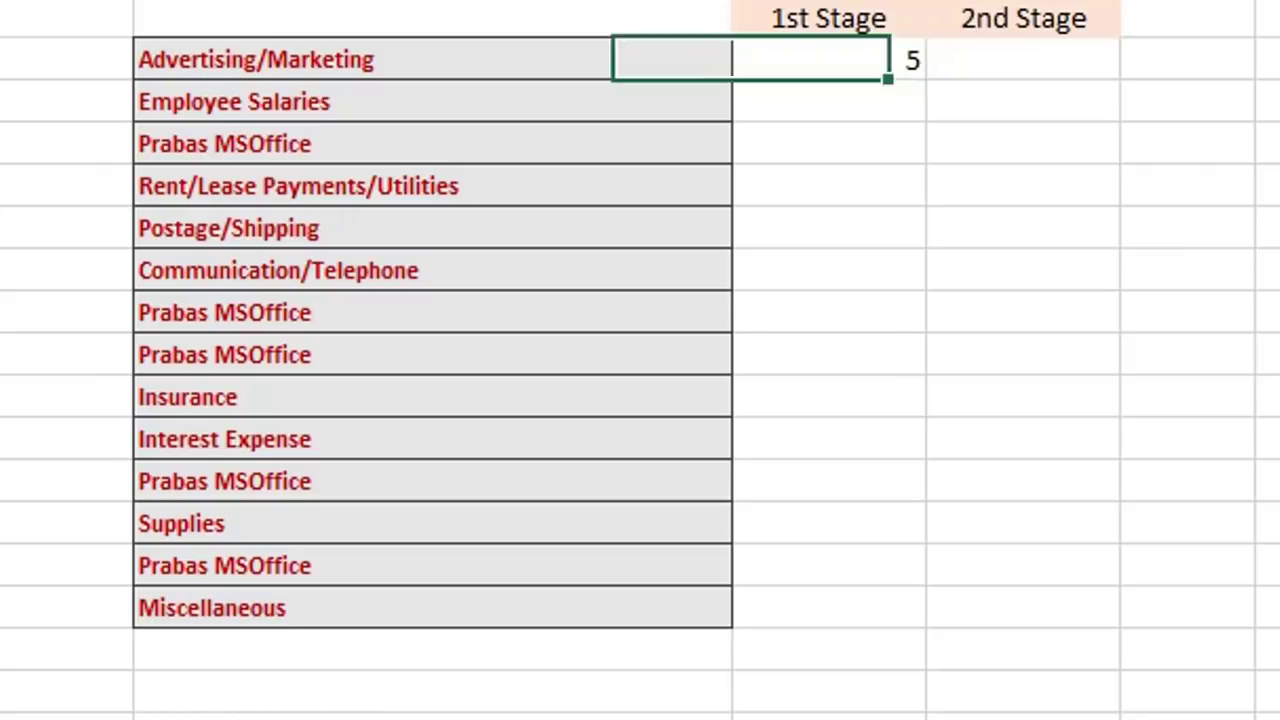
Step: Select C2:C15 from C15, fill down with Ctrl+D, then undo the fill
{"action": "left_click", "coordinate": [829, 607]}
{"action": "key", "text": "ctrl+shift+Up"}
{"action": "key", "text": "ctrl+d"}
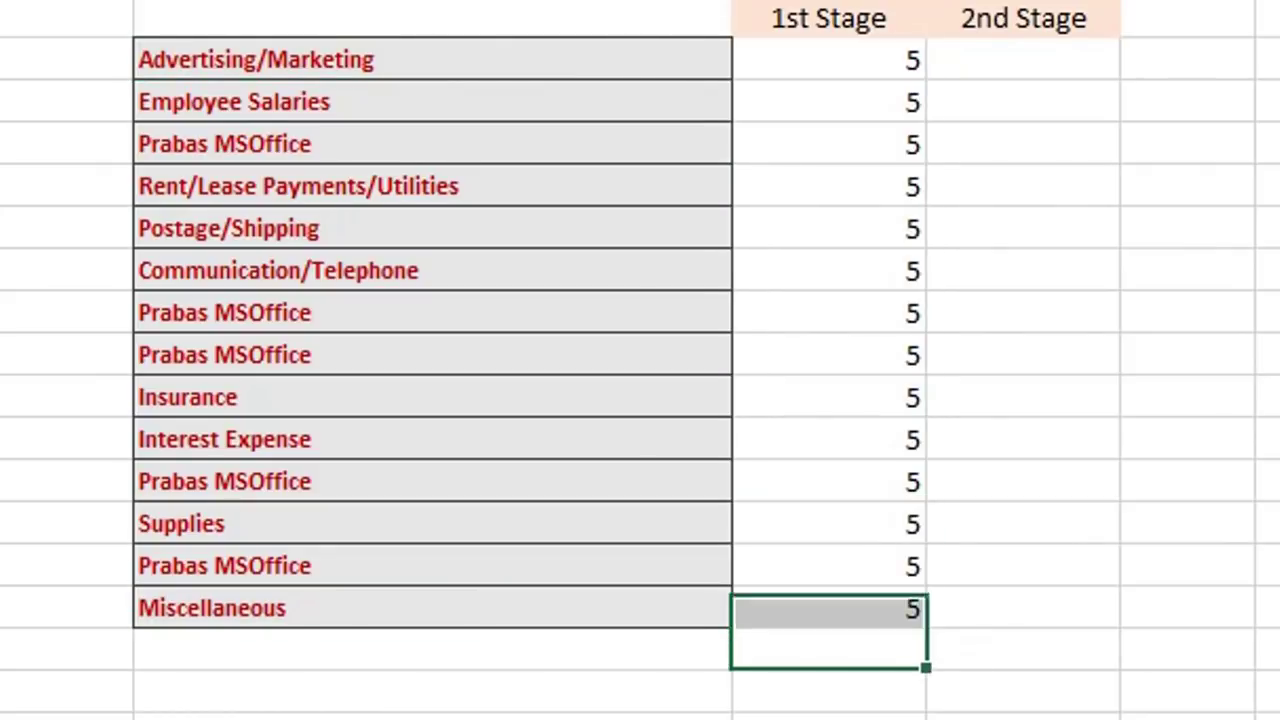
{"action": "left_click", "coordinate": [829, 101]}
{"action": "key", "text": "shift+Down"}
{"action": "key", "text": "ctrl+z"}
{"action": "key", "text": "ctrl+z"}
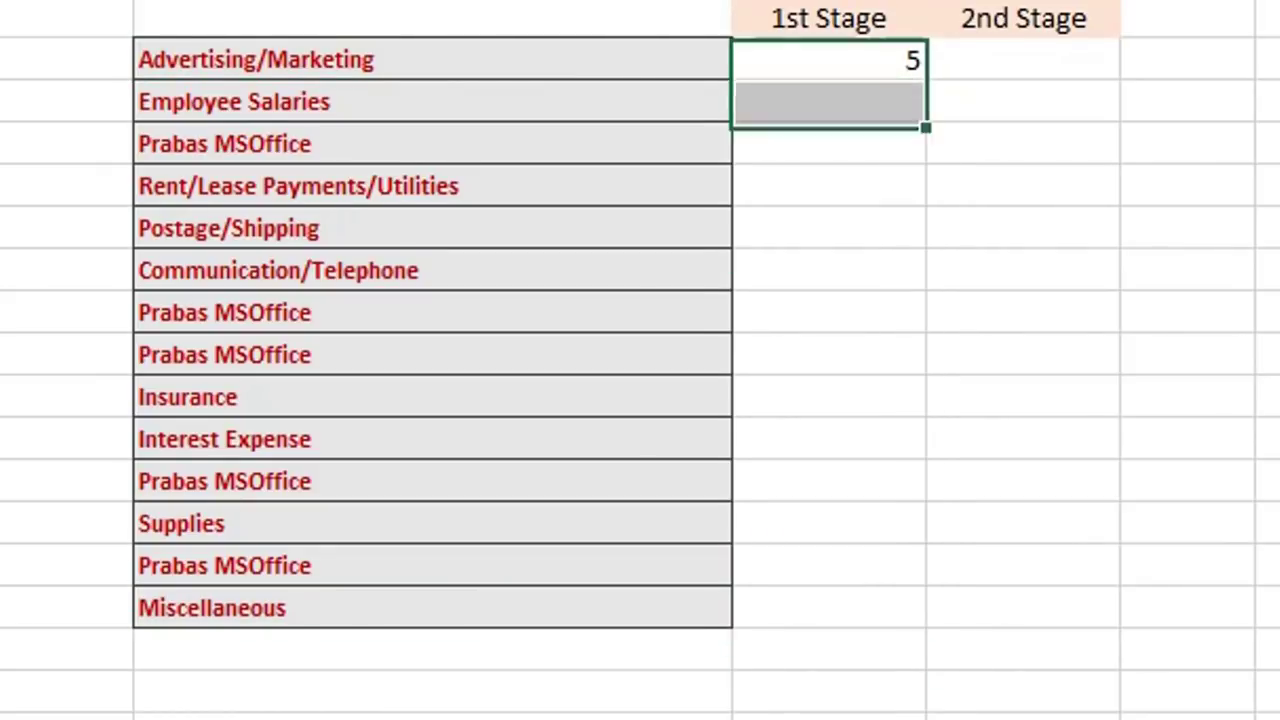
{"action": "left_click", "coordinate": [829, 59]}
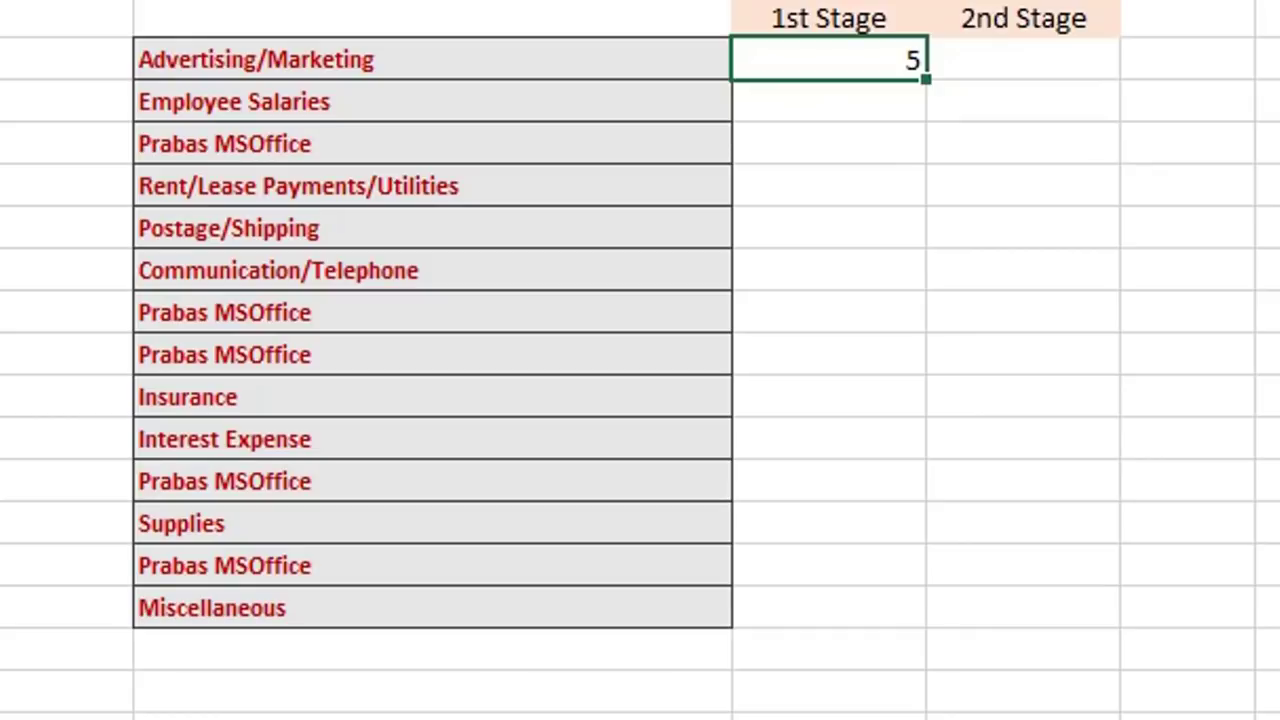
Step: Reselect C2:C15 by jumping from the Miscellaneous row up to the 5
{"action": "key", "text": "Left"}
{"action": "key", "text": "ctrl+Down"}
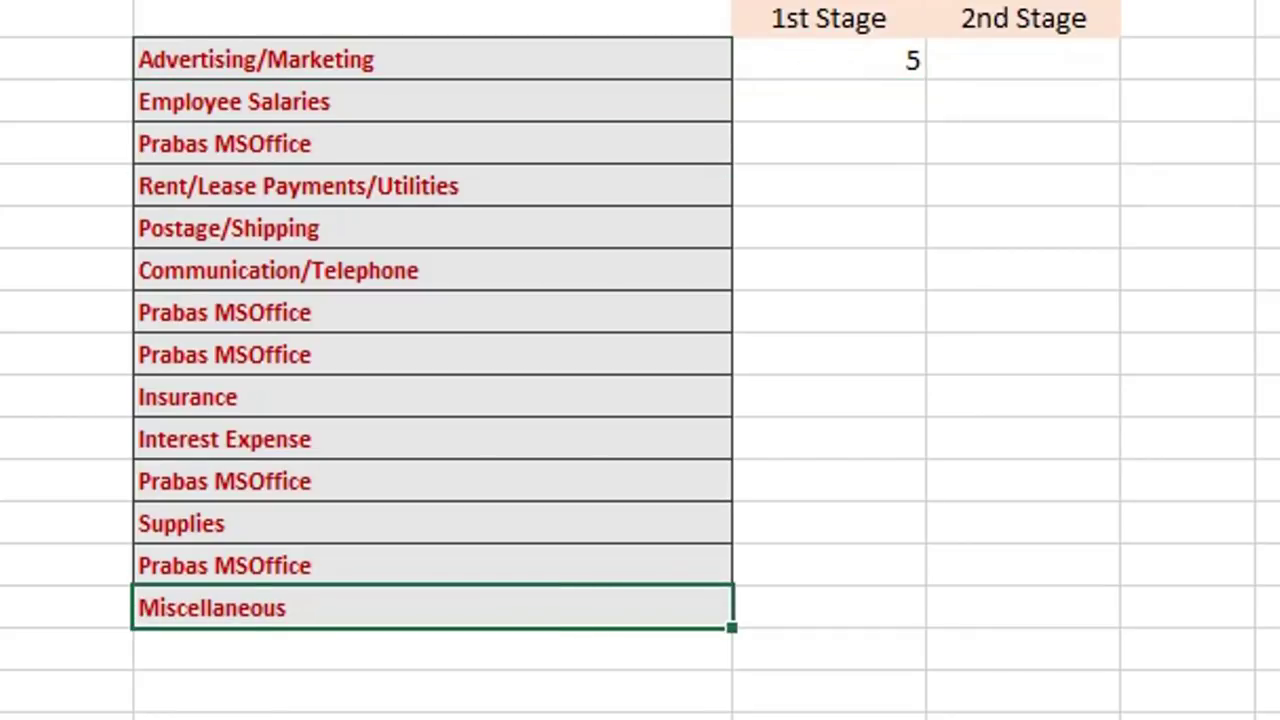
{"action": "key", "text": "Right"}
{"action": "key", "text": "ctrl+shift+Up"}
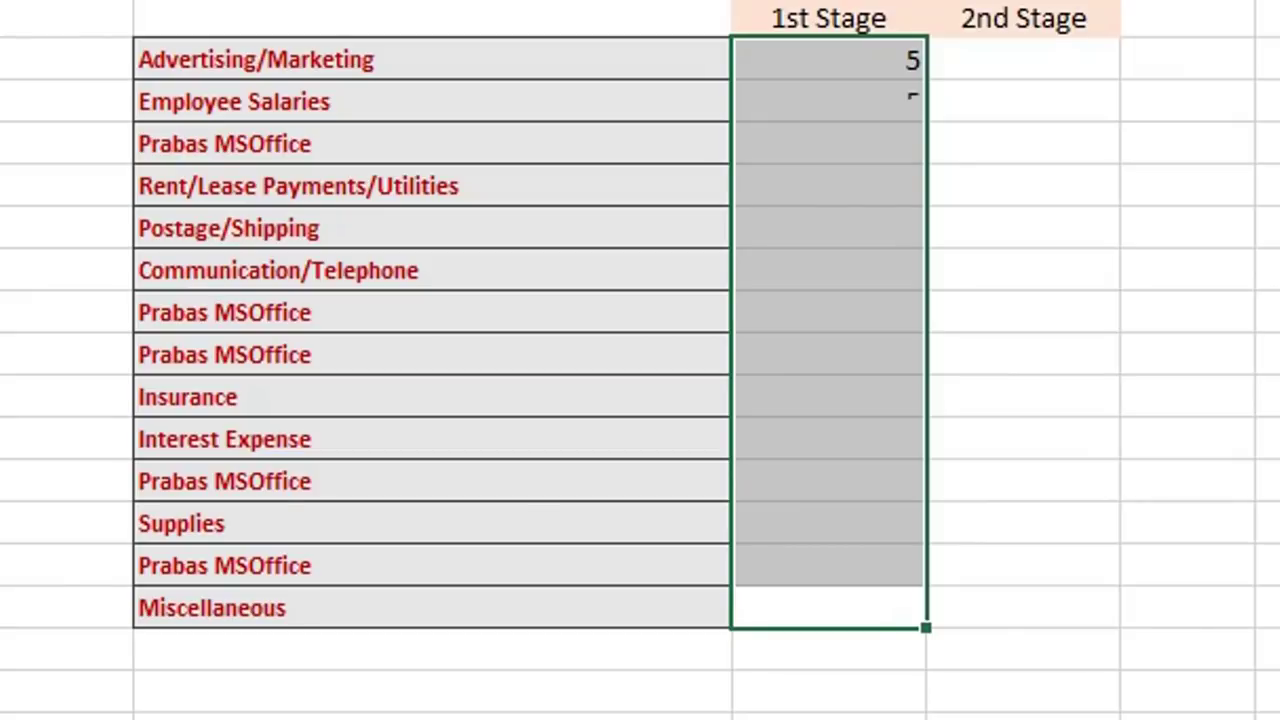
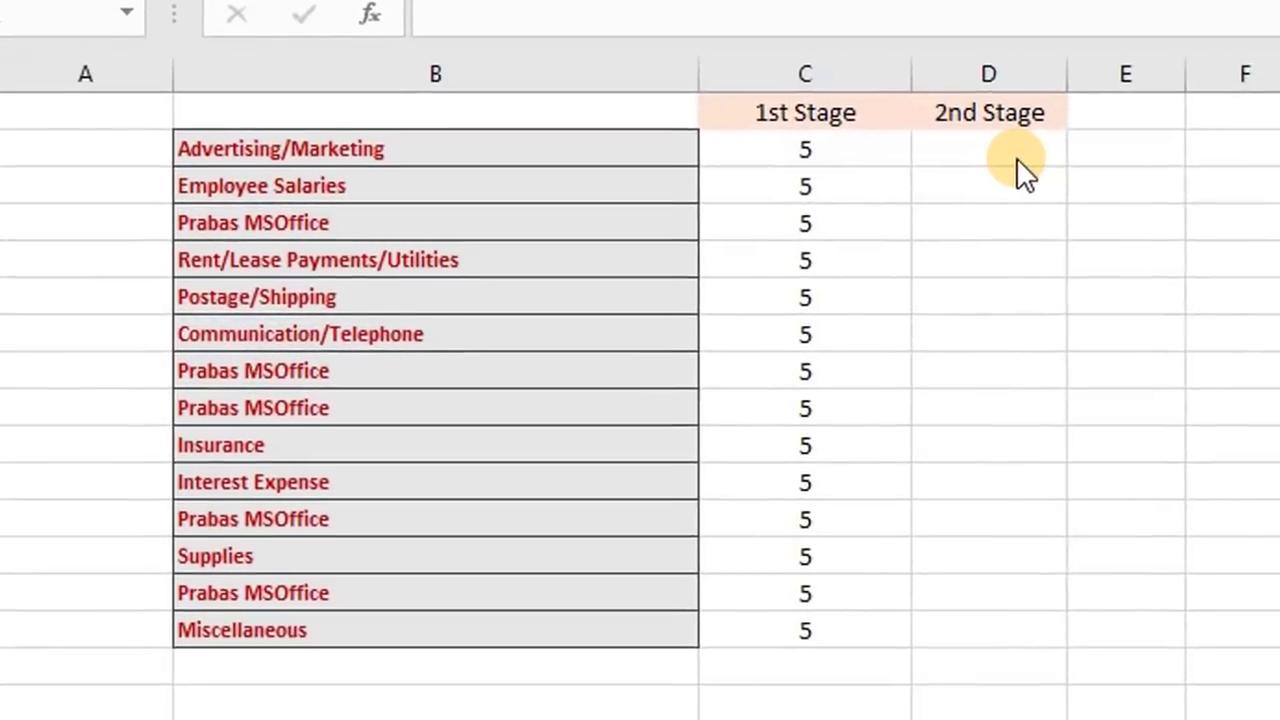
Step: Copy the 1st Stage 5s from C2:C15 and paste them into D2:D15, then back out
{"action": "left_click", "coordinate": [1012, 158]}
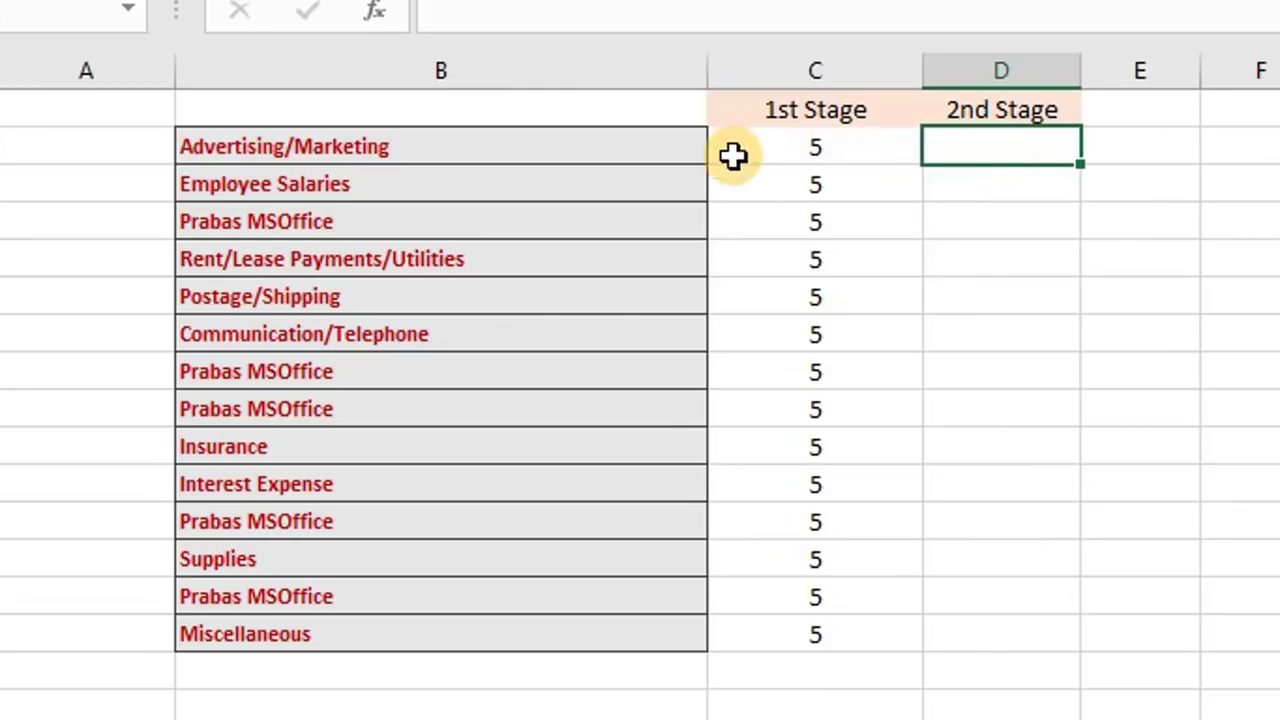
{"action": "left_click_drag", "start_coordinate": [817, 157], "coordinate": [774, 631]}
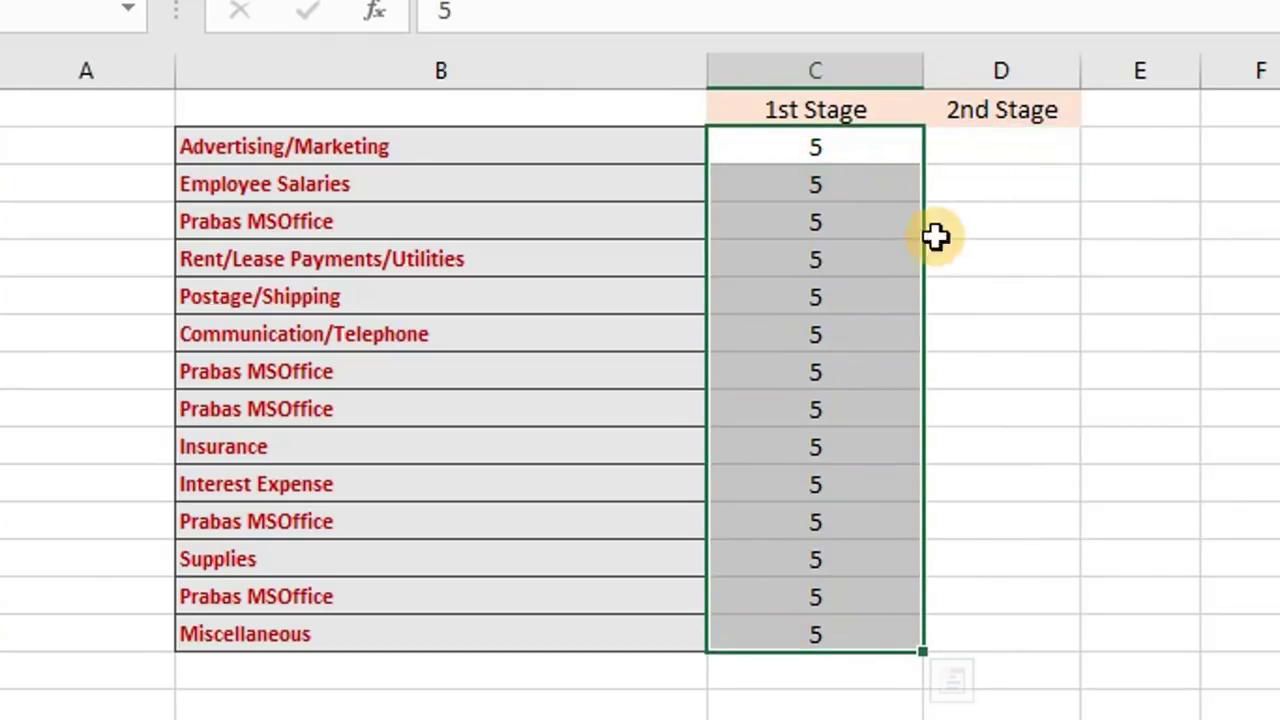
{"action": "left_click_drag", "start_coordinate": [1011, 136], "coordinate": [997, 628]}
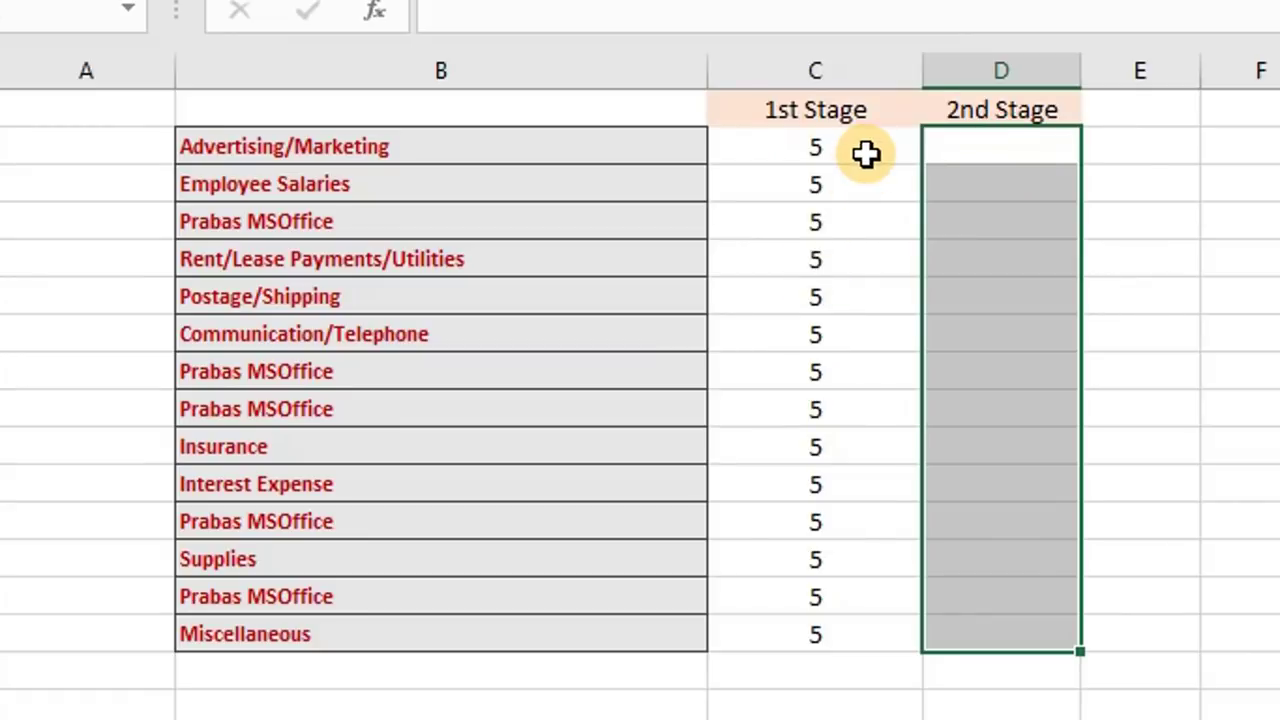
{"action": "left_click_drag", "start_coordinate": [866, 152], "coordinate": [848, 637]}
{"action": "key", "text": "ctrl+c"}
{"action": "left_click", "coordinate": [1030, 145]}
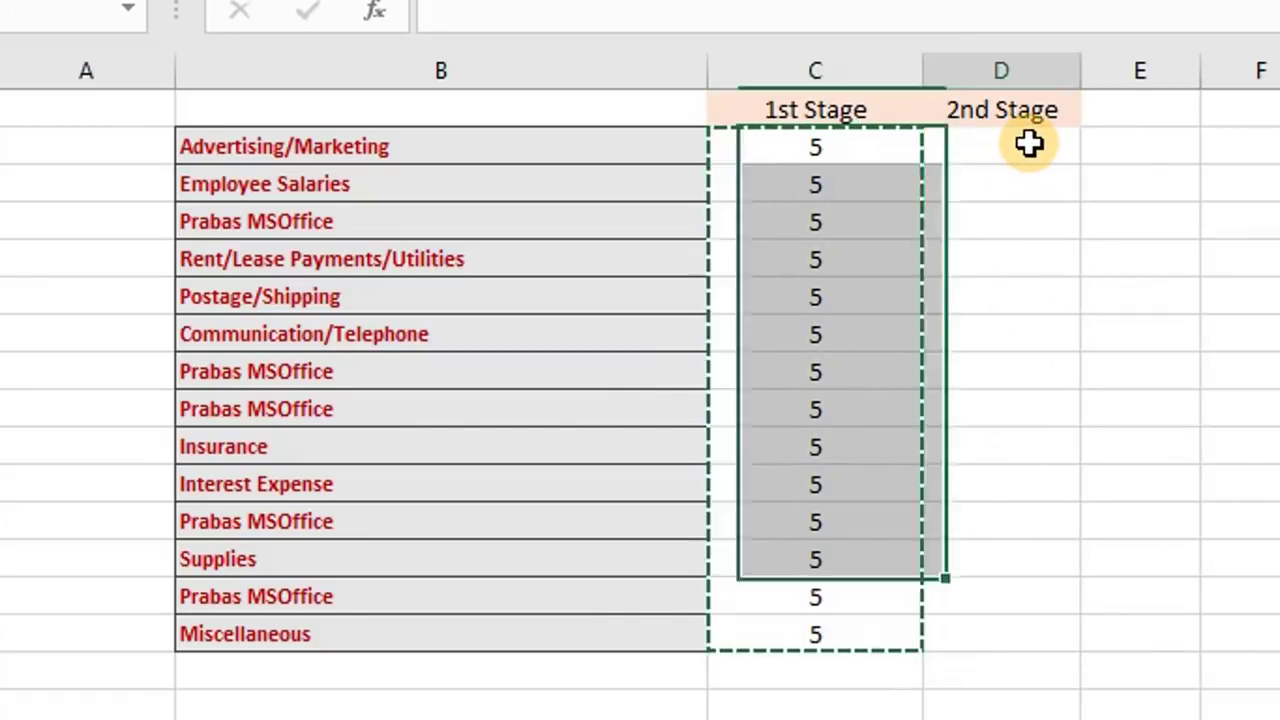
{"action": "key", "text": "ctrl+v"}
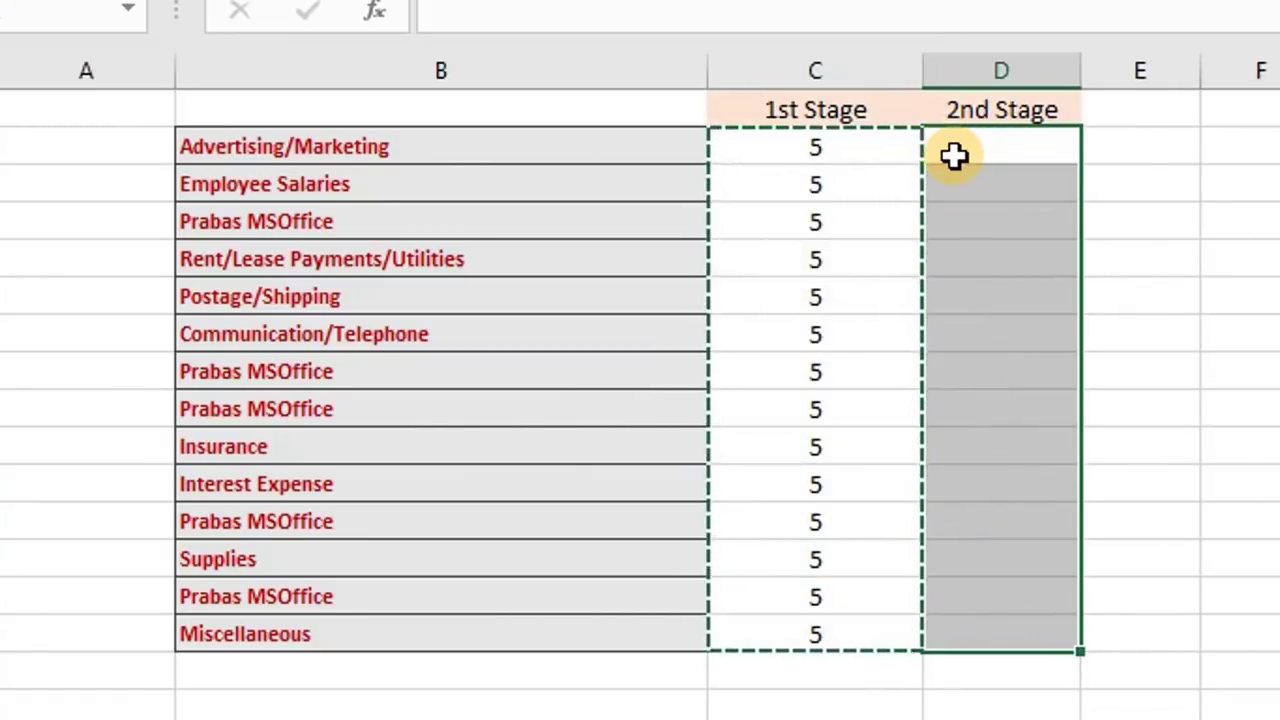
{"action": "key", "text": "Escape"}
Step: Fill the 5s into column D with the fill handle, then Ctrl+R on C2:D15, undoing each
{"action": "left_click_drag", "start_coordinate": [857, 150], "coordinate": [791, 631]}
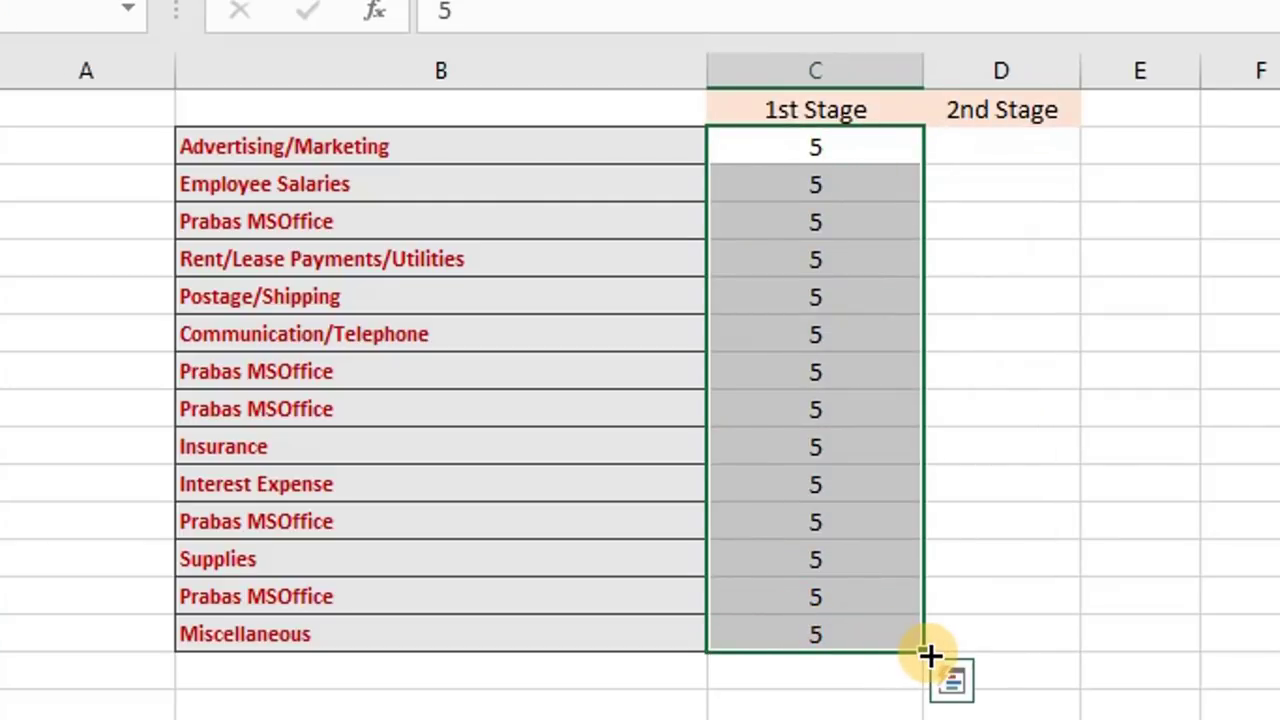
{"action": "left_click_drag", "start_coordinate": [928, 655], "coordinate": [1022, 647]}
{"action": "key", "text": "ctrl+z"}
{"action": "left_click_drag", "start_coordinate": [980, 149], "coordinate": [894, 640]}
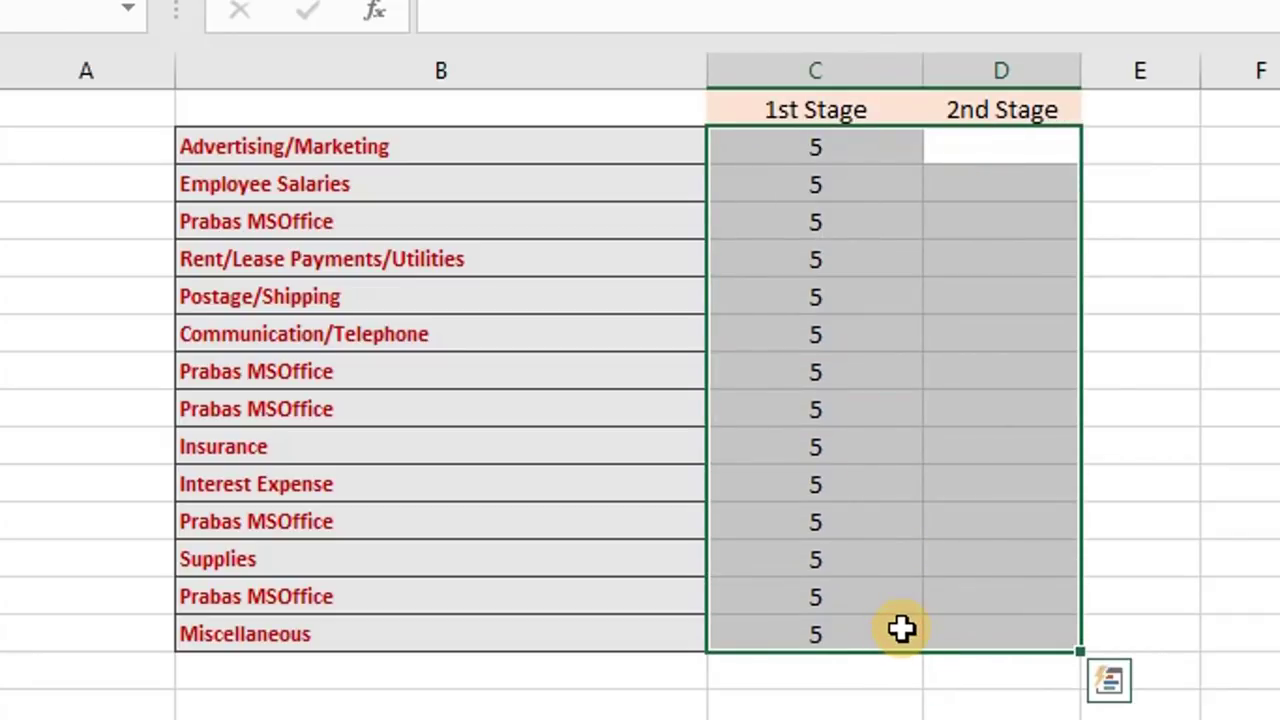
{"action": "key", "text": "ctrl+r"}
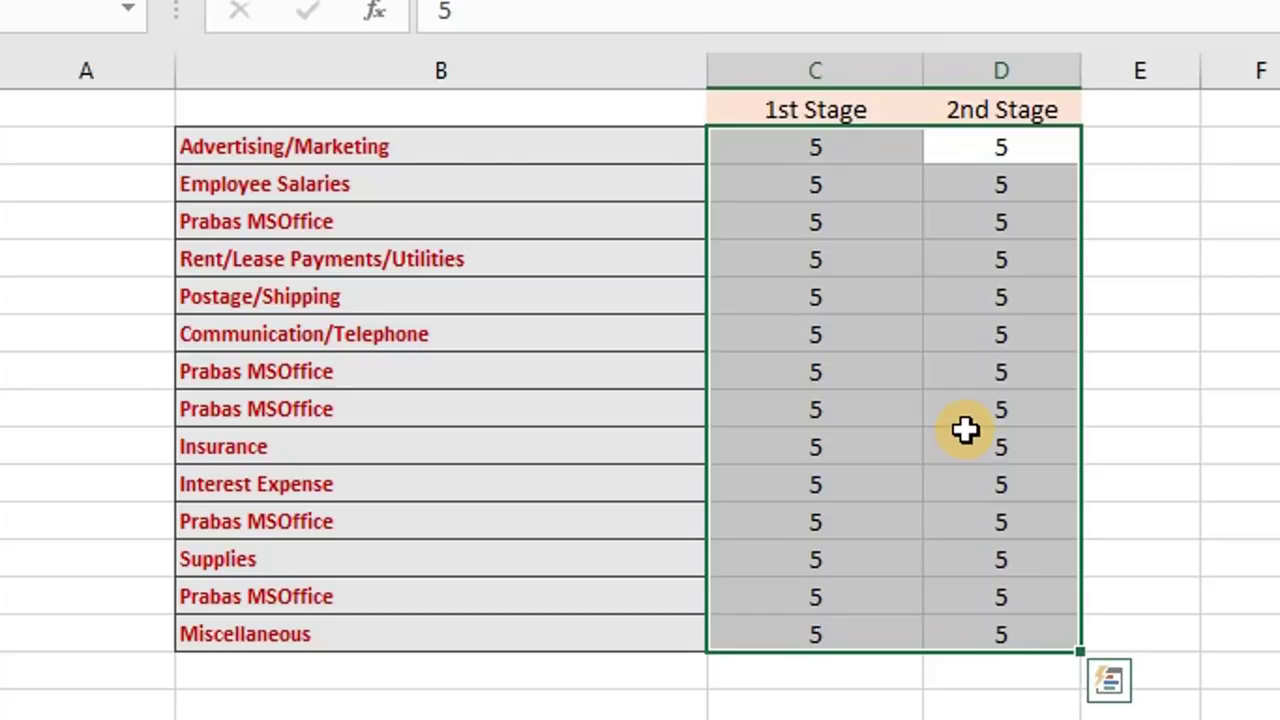
{"action": "key", "text": "ctrl+z"}
Step: Select C2:D15 with the keyboard and fill column D with the 5s using Ctrl+R
{"action": "key", "text": "Up"}
{"action": "key", "text": "Left"}
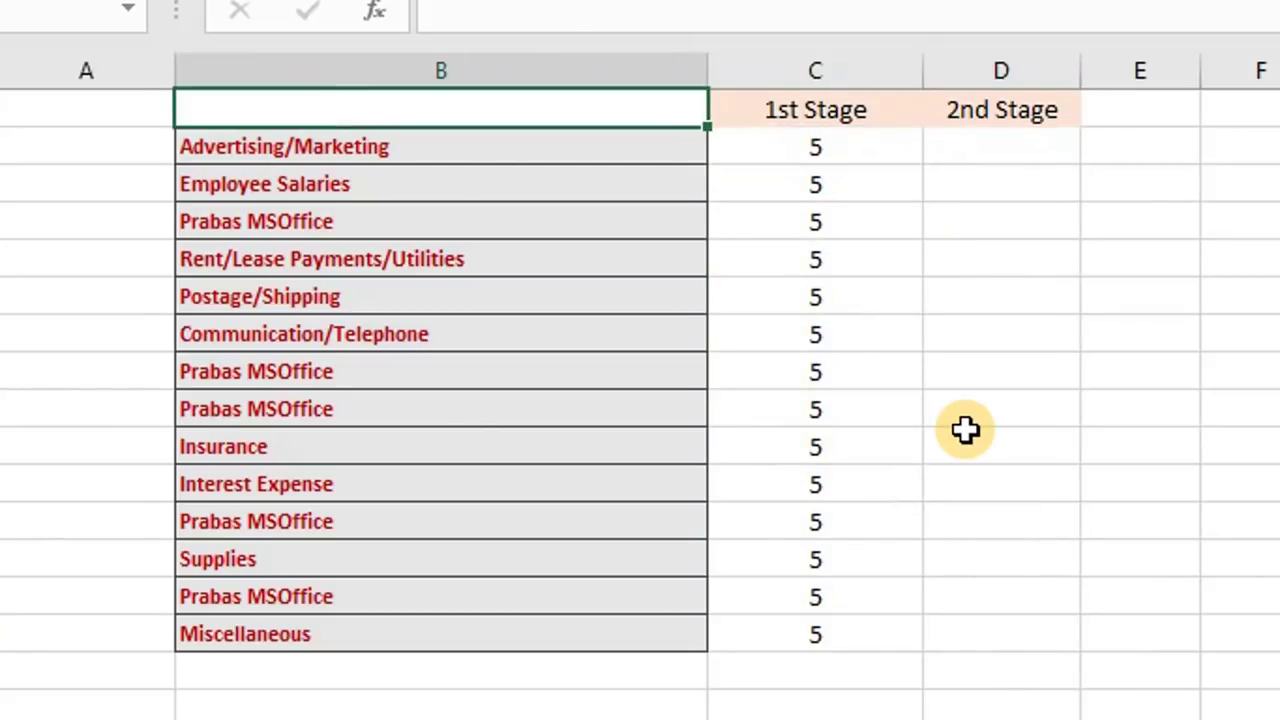
{"action": "key", "text": "Down"}
{"action": "key", "text": "Right"}
{"action": "key", "text": "ctrl+Down"}
{"action": "key", "text": "ctrl+Up"}
{"action": "key", "text": "Down"}
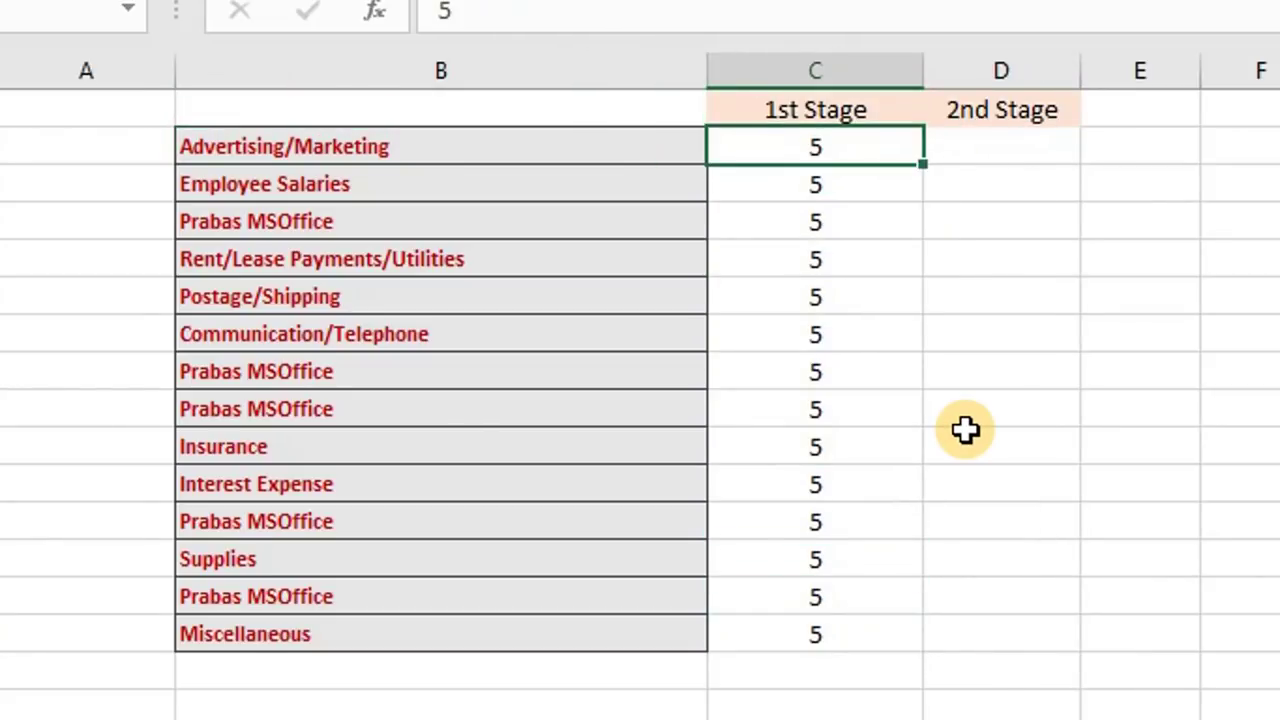
{"action": "key", "text": "Up"}
{"action": "key", "text": "Down"}
{"action": "key", "text": "ctrl+shift+Down"}
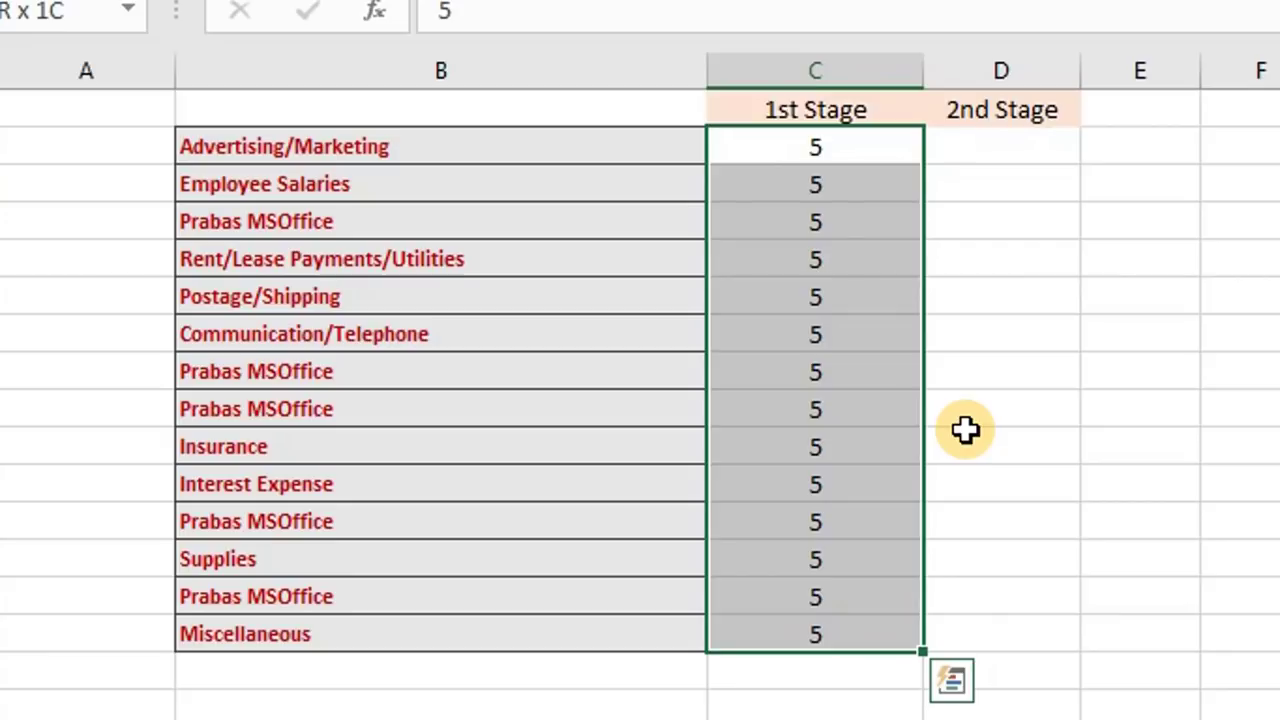
{"action": "key", "text": "shift+Right"}
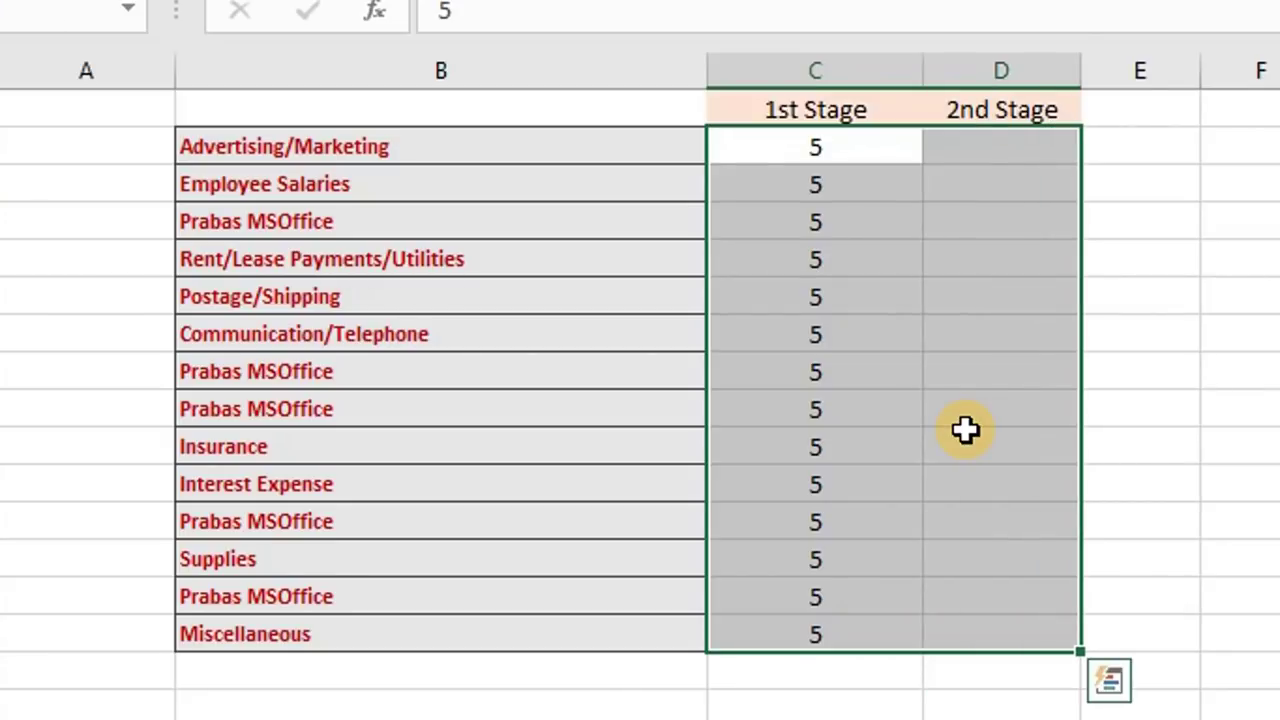
{"action": "key", "text": "ctrl+r"}
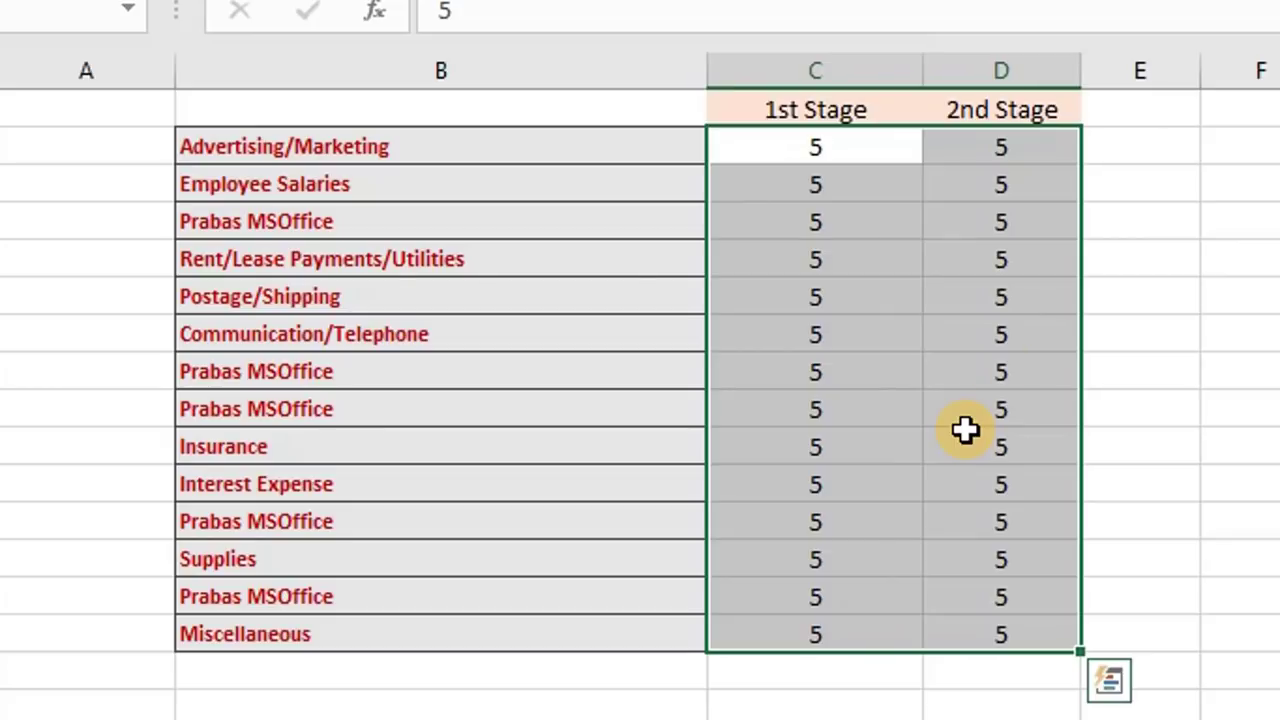
Step: From D2, view the Home Fill directions list and close it without filling
{"action": "left_click", "coordinate": [1010, 152]}
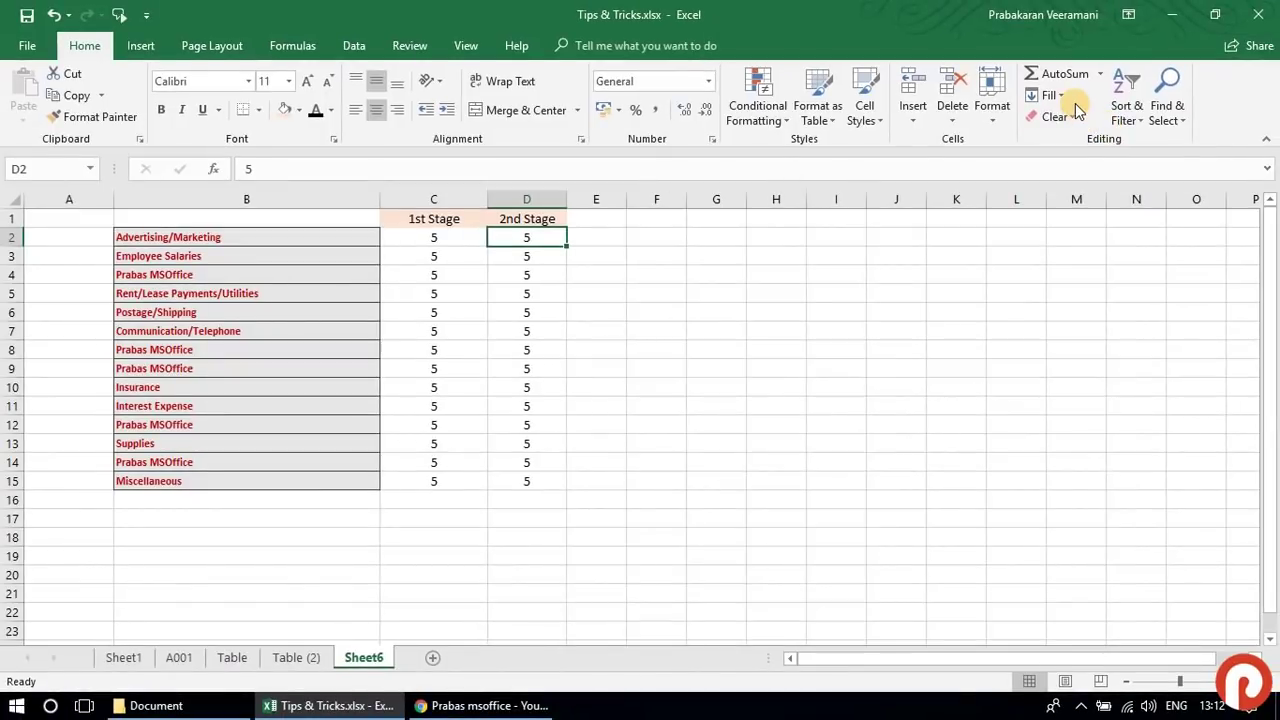
{"action": "left_click", "coordinate": [1068, 100]}
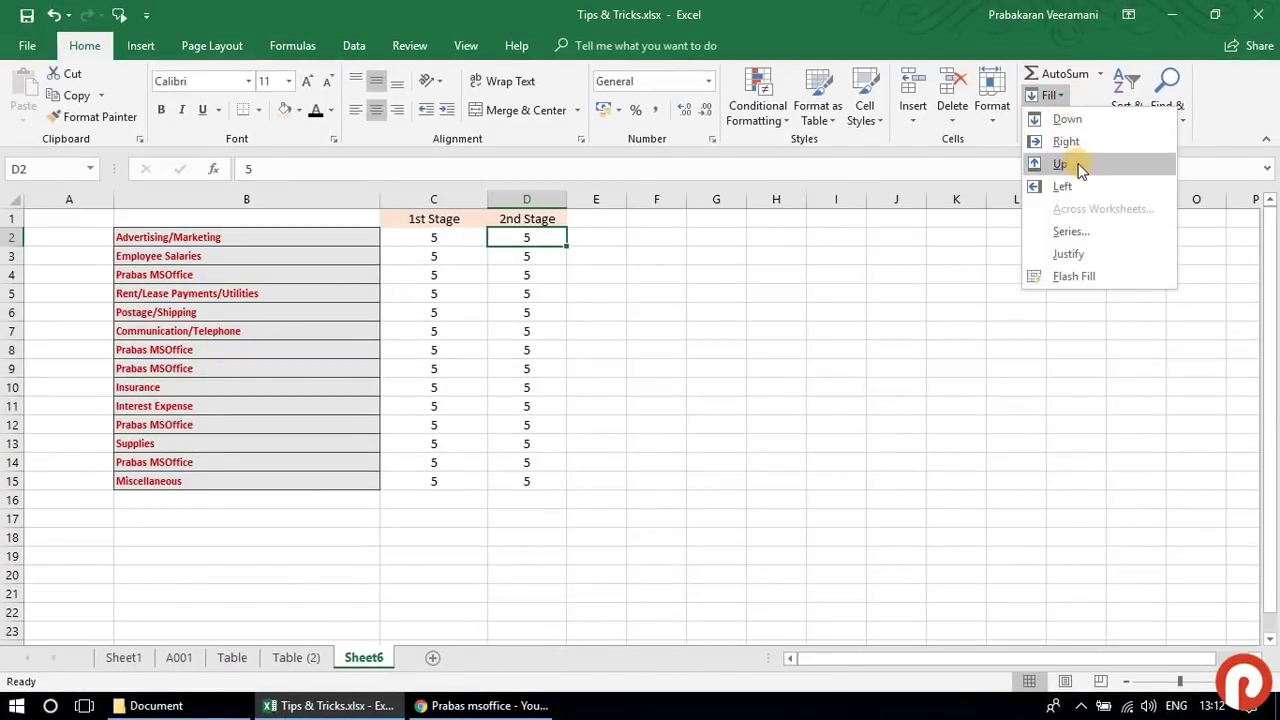
{"action": "left_click", "coordinate": [905, 24]}
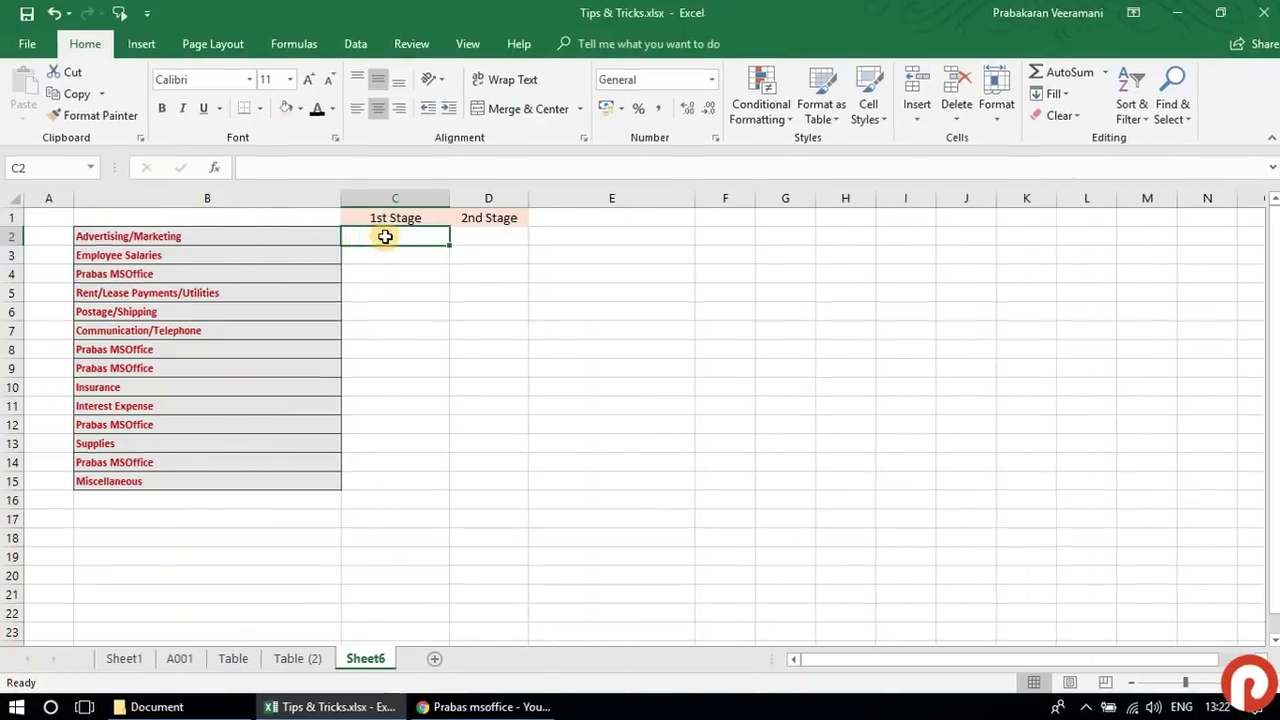
Step: Clear C2:D15 and enter 1, 2, 5, 8, 9 down the 1st Stage column
{"action": "left_click_drag", "start_coordinate": [385, 236], "coordinate": [462, 473]}
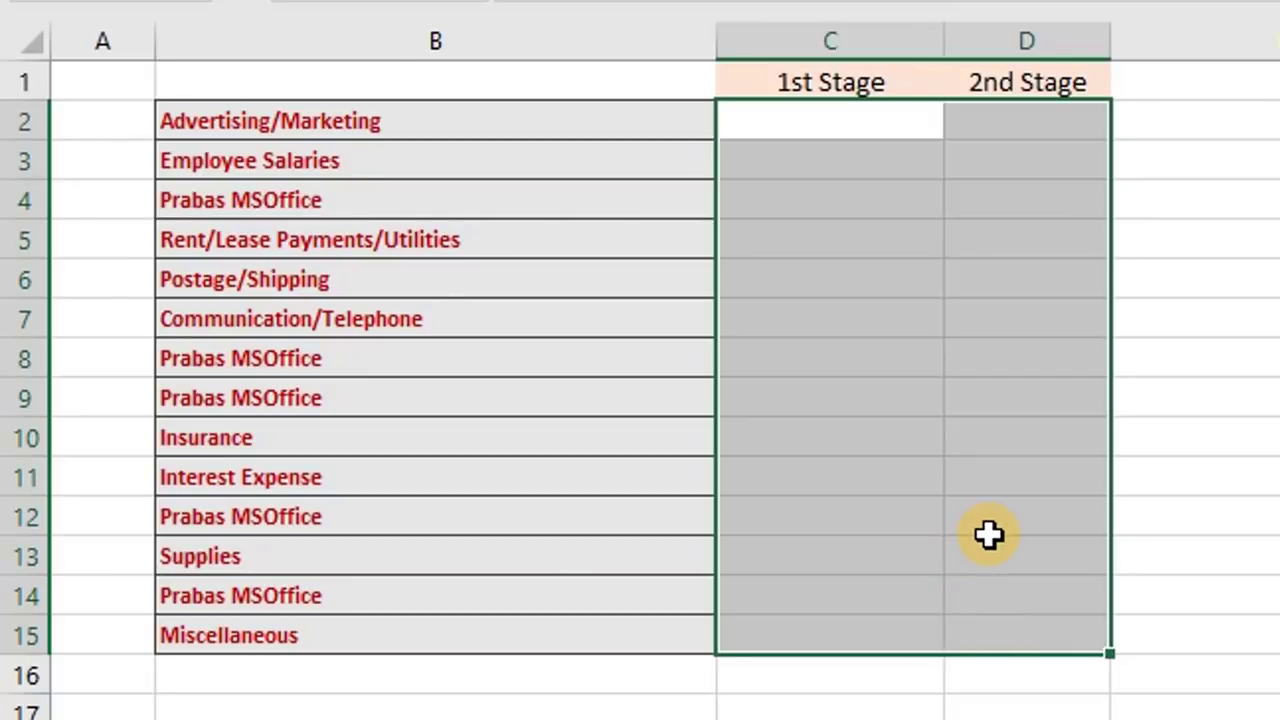
{"action": "key", "text": "shift+BackSpace"}
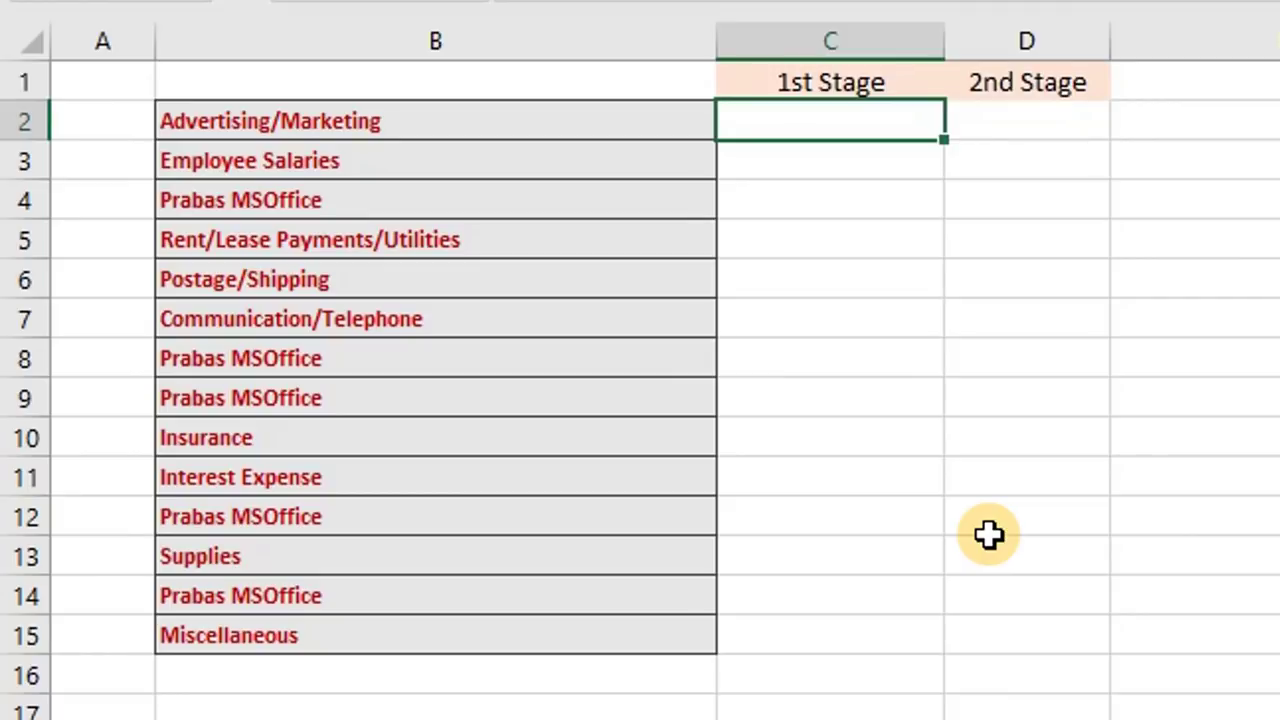
{"action": "type", "text": "1"}
{"action": "key", "text": "Return"}
{"action": "type", "text": "2"}
{"action": "key", "text": "Return"}
{"action": "type", "text": "5"}
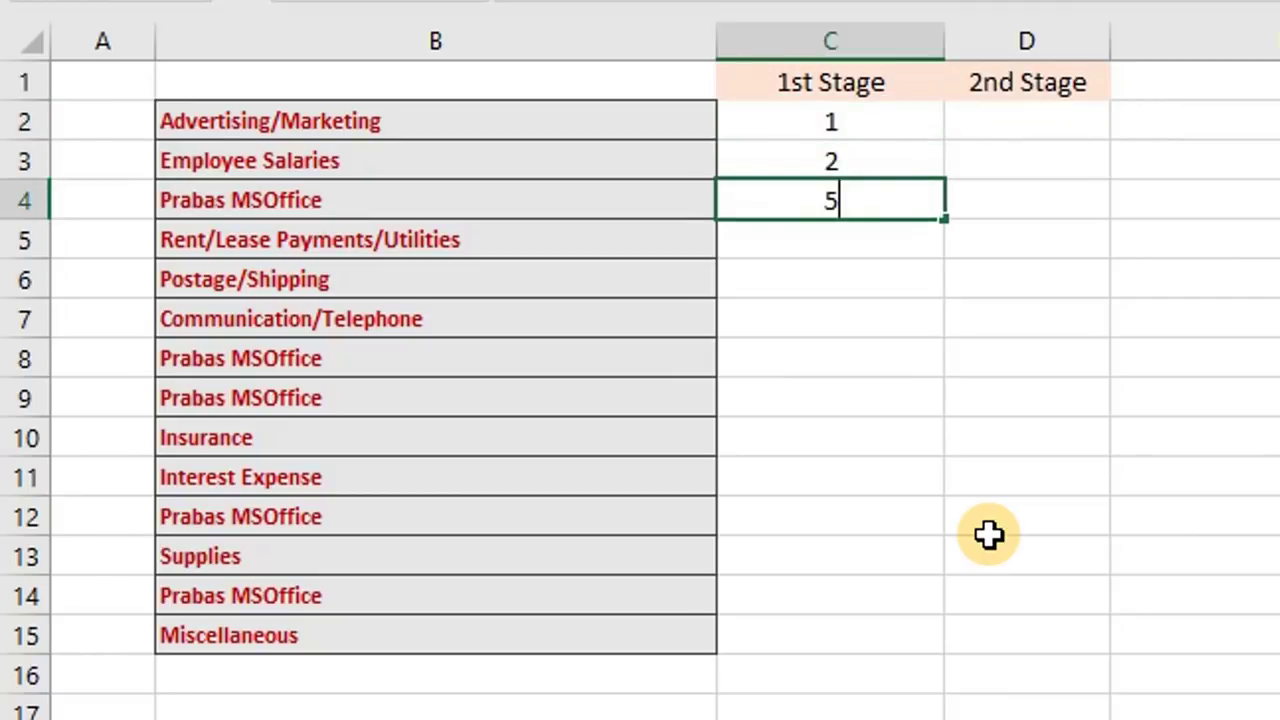
{"action": "key", "text": "Return"}
{"action": "type", "text": "8"}
{"action": "key", "text": "Return"}
{"action": "type", "text": "9"}
{"action": "key", "text": "Return"}
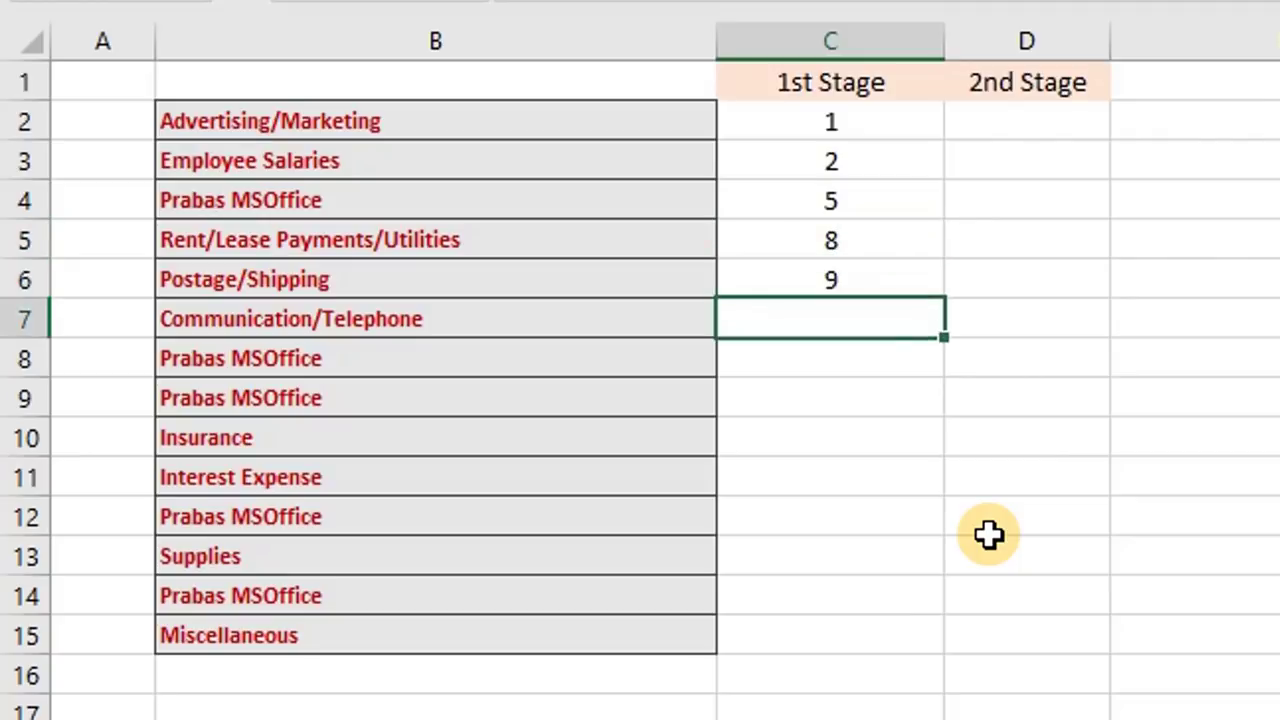
Step: Enter 2nd Stage values 5, 5, 85, 8, 98 upward from D7, and 5 in D8
{"action": "key", "text": "Tab"}
{"action": "type", "text": "5"}
{"action": "key", "text": "shift+Return"}
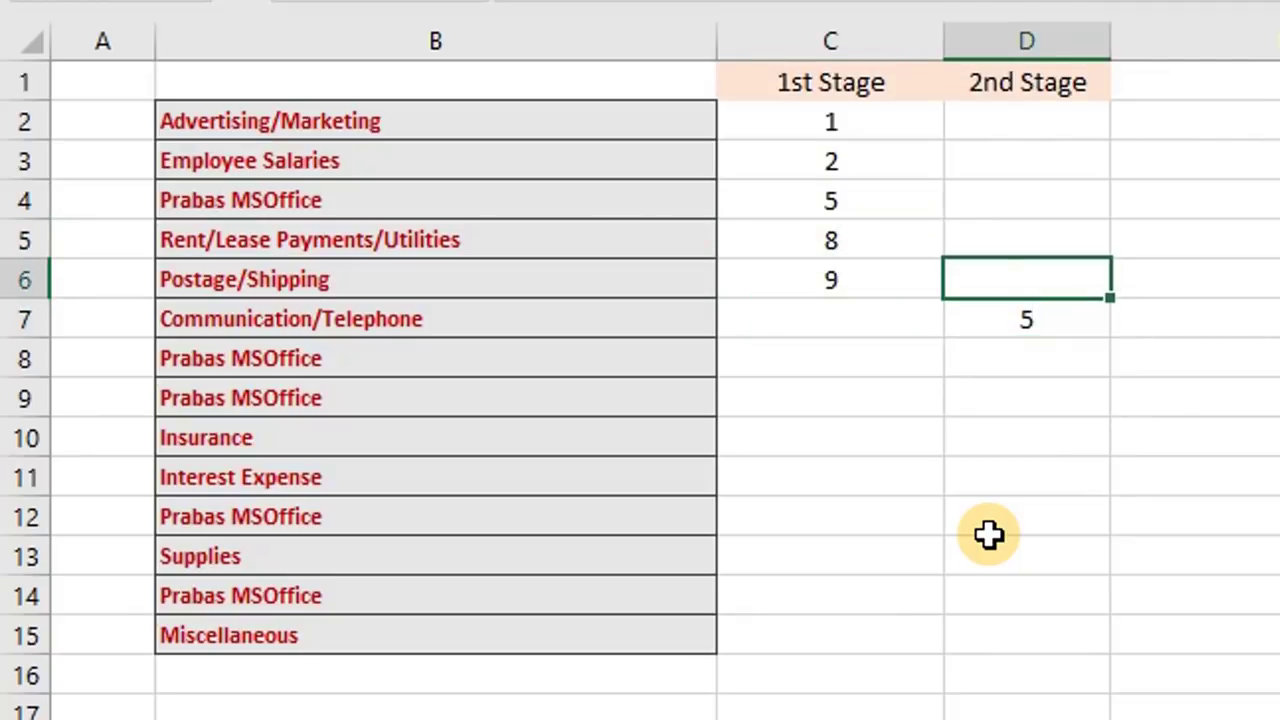
{"action": "type", "text": "5"}
{"action": "key", "text": "shift+Return"}
{"action": "type", "text": "85"}
{"action": "key", "text": "shift+Return"}
{"action": "type", "text": "8"}
{"action": "key", "text": "shift+Return"}
{"action": "type", "text": "9"}
{"action": "key", "text": "shift+Return"}
{"action": "type", "text": "8"}
{"action": "key", "text": "shift+Return"}
{"action": "key", "text": "Return"}
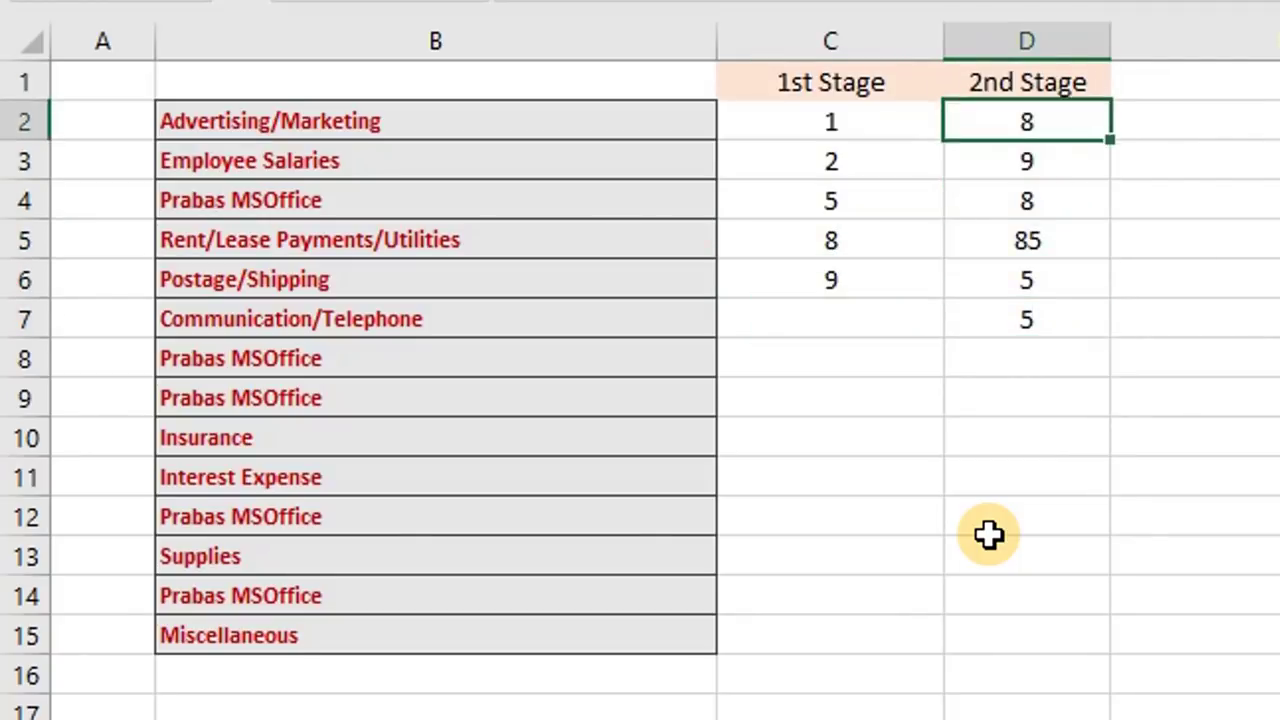
{"action": "key", "text": "Return"}
{"action": "key", "text": "Return"}
{"action": "key", "text": "Return"}
{"action": "key", "text": "Return"}
{"action": "key", "text": "Return"}
{"action": "key", "text": "Return"}
{"action": "type", "text": "2"}
{"action": "key", "text": "Return"}
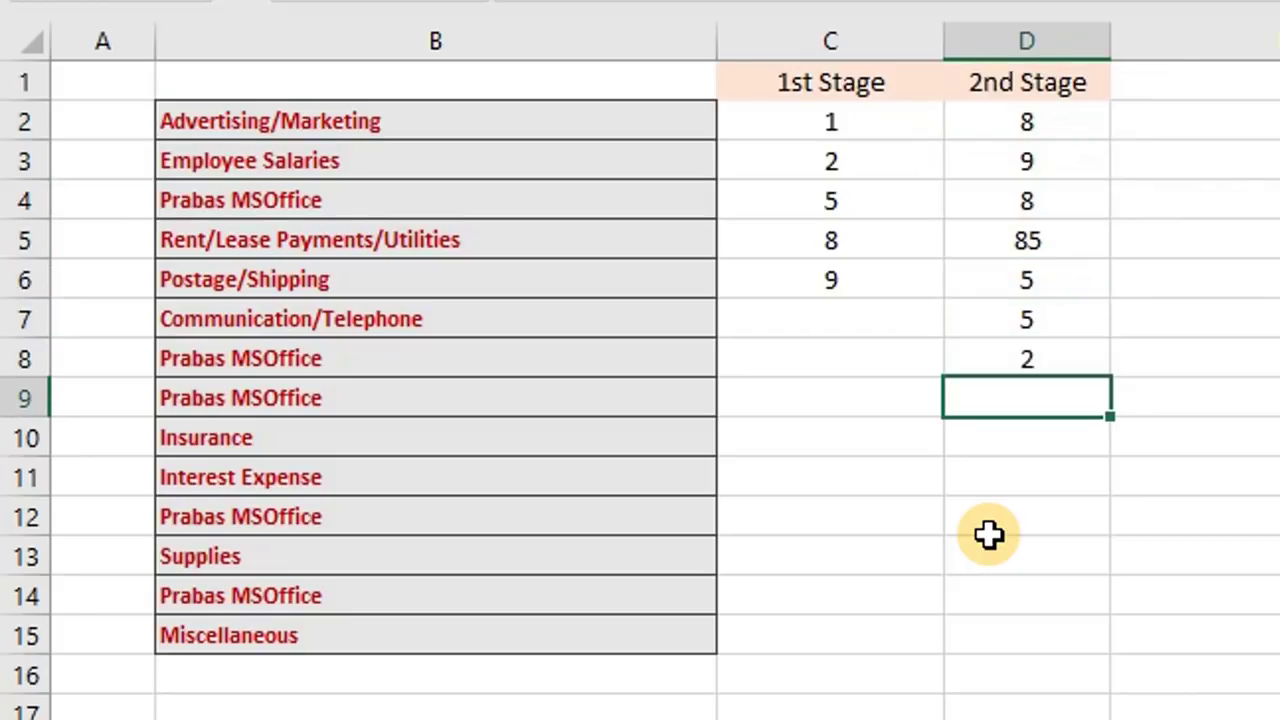
{"action": "key", "text": "shift+Return"}
{"action": "type", "text": "5"}
{"action": "key", "text": "shift+Return"}
{"action": "key", "text": "Return"}
Step: Enter 5, 3, 6, 3, 6, 3, 58 and 9 down the rest of column C to C14
{"action": "key", "text": "Left"}
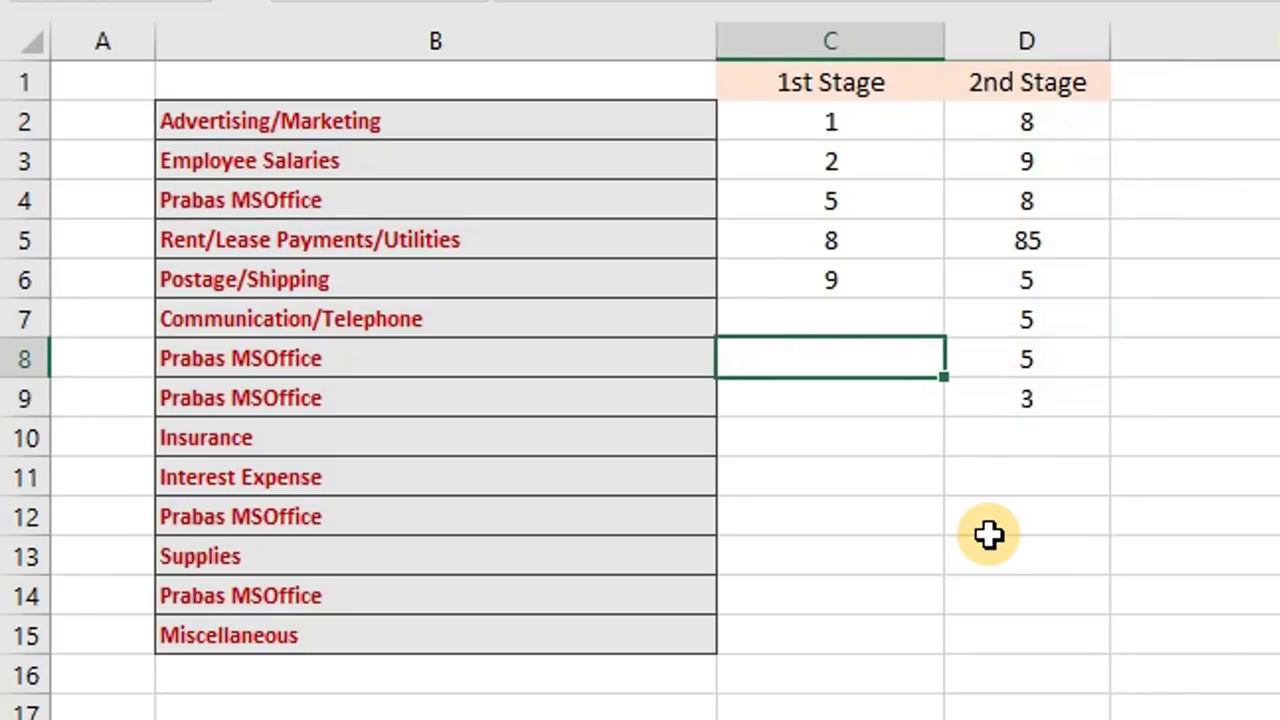
{"action": "key", "text": "Up"}
{"action": "type", "text": "5 3 6 3 6"}
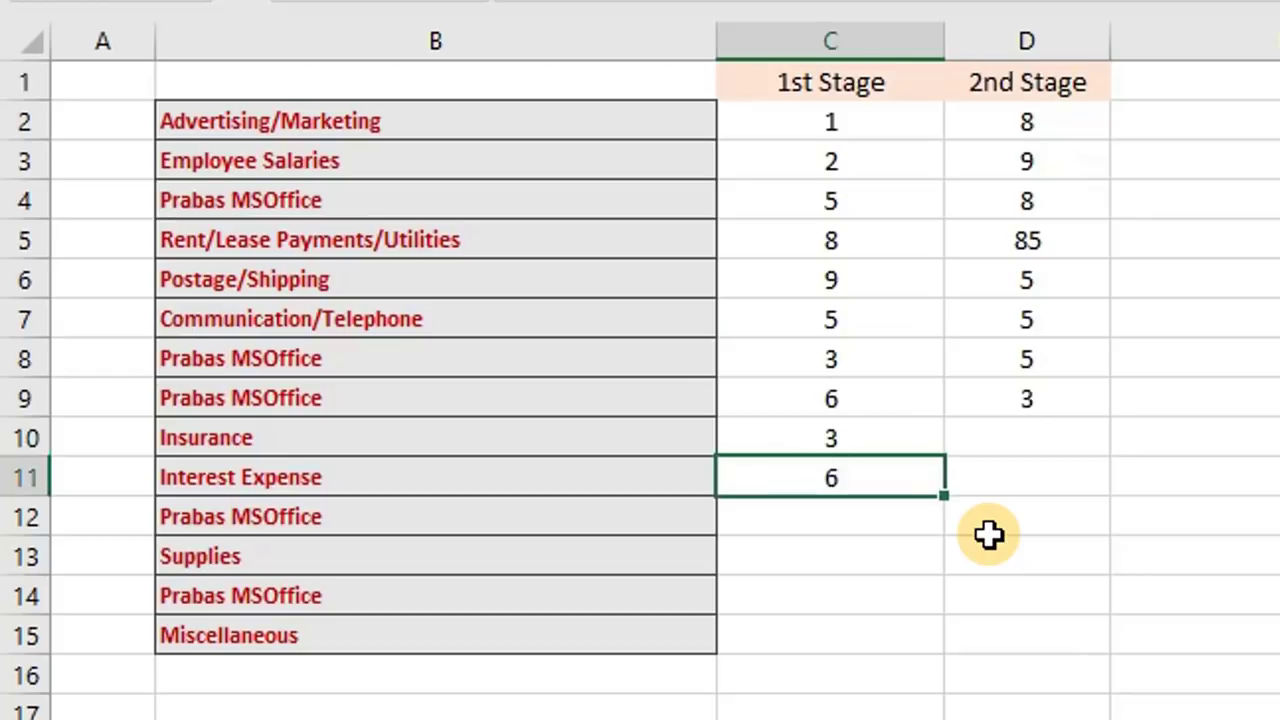
{"action": "type", "text": " 3 58"}
{"action": "key", "text": "Return"}
{"action": "type", "text": "9"}
{"action": "key", "text": "Return"}
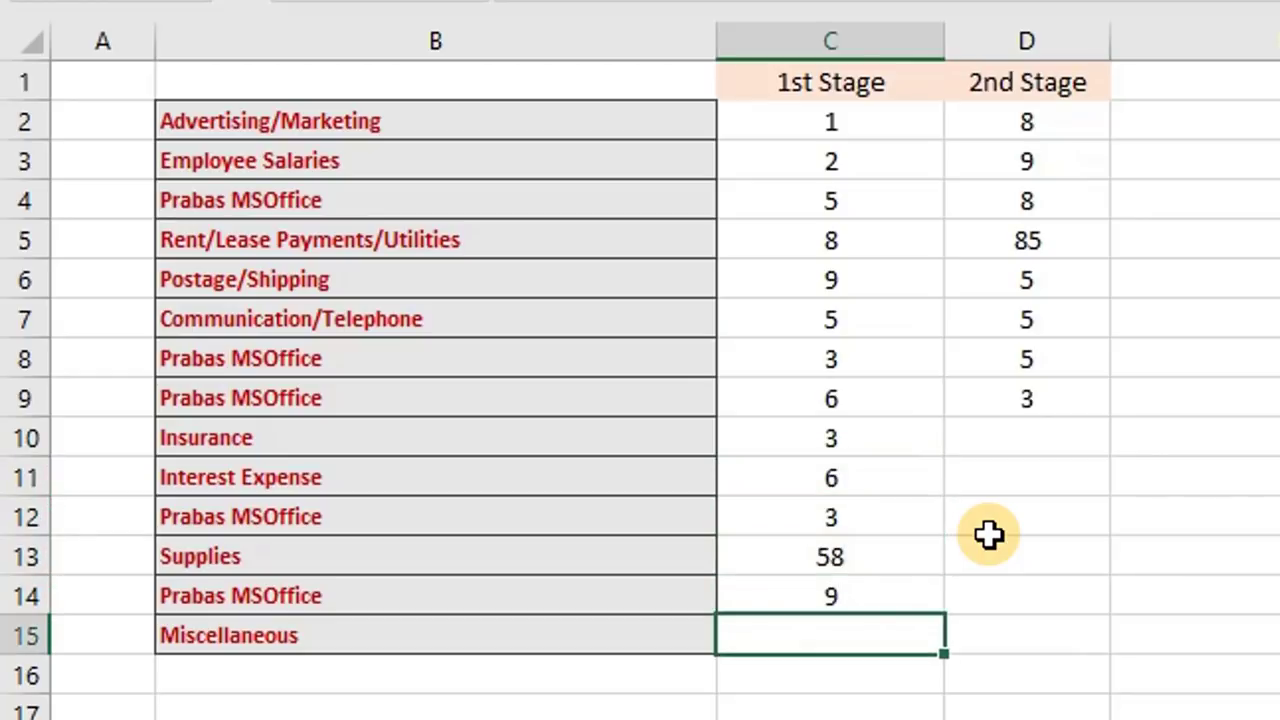
Step: Select C2:D15 with the keyboard and delete the typed stage numbers
{"action": "key", "text": "shift+Return"}
{"action": "key", "text": "ctrl+Up"}
{"action": "key", "text": "Down"}
{"action": "key", "text": "shift+Right"}
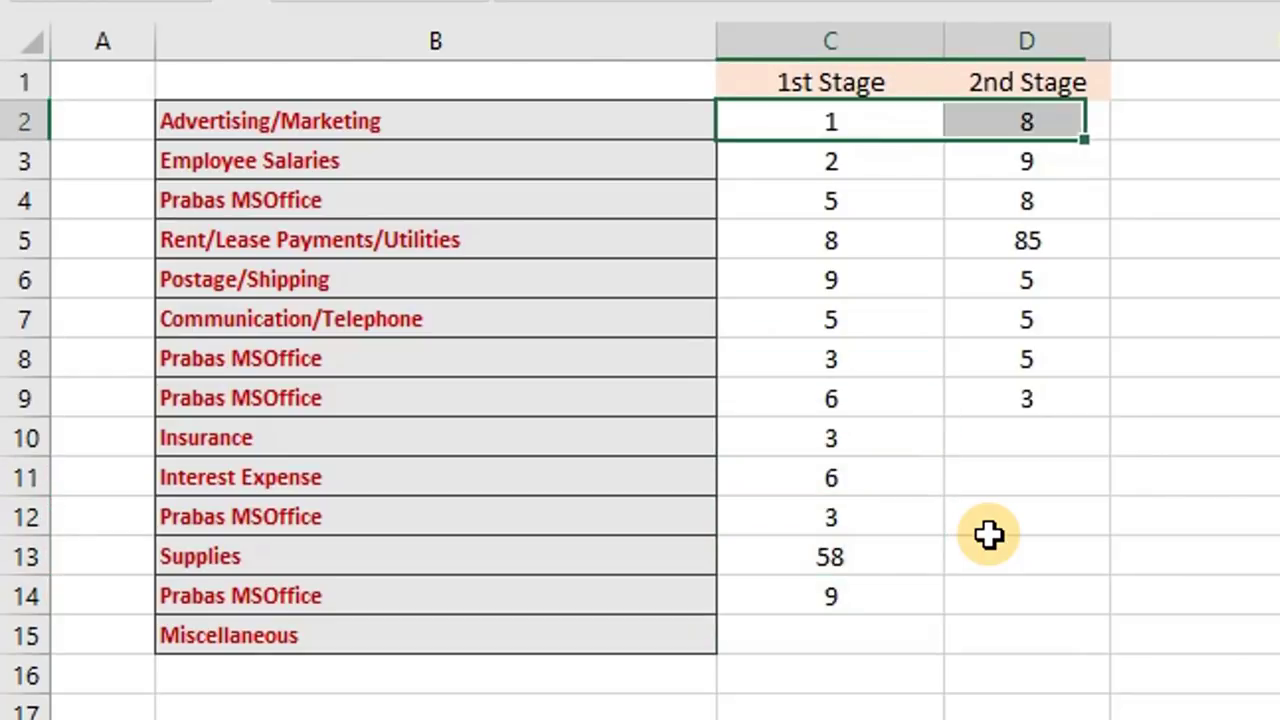
{"action": "key", "text": "ctrl+shift+Down"}
{"action": "key", "text": "Delete"}
{"action": "key", "text": "Up"}
{"action": "key", "text": "Down"}
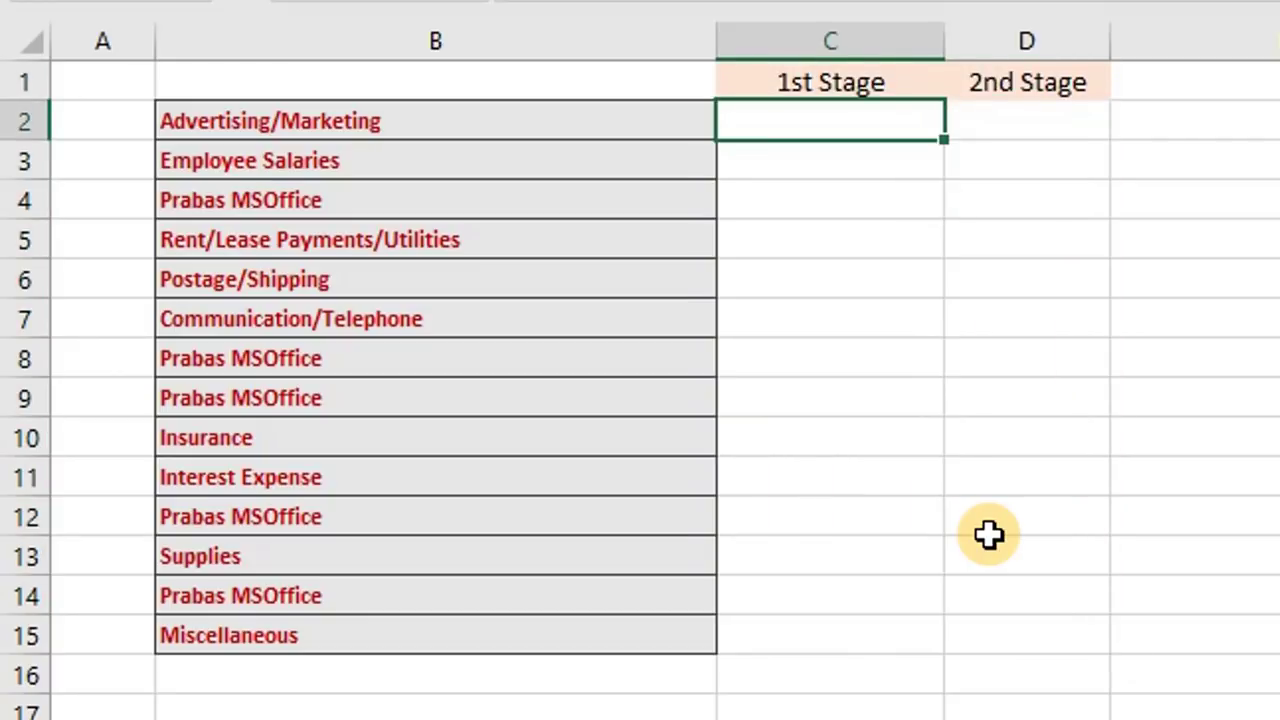
Step: Enter =RANDBETWEEN(10,100) in C2 and copy it across C2:D15
{"action": "type", "text": "=r"}
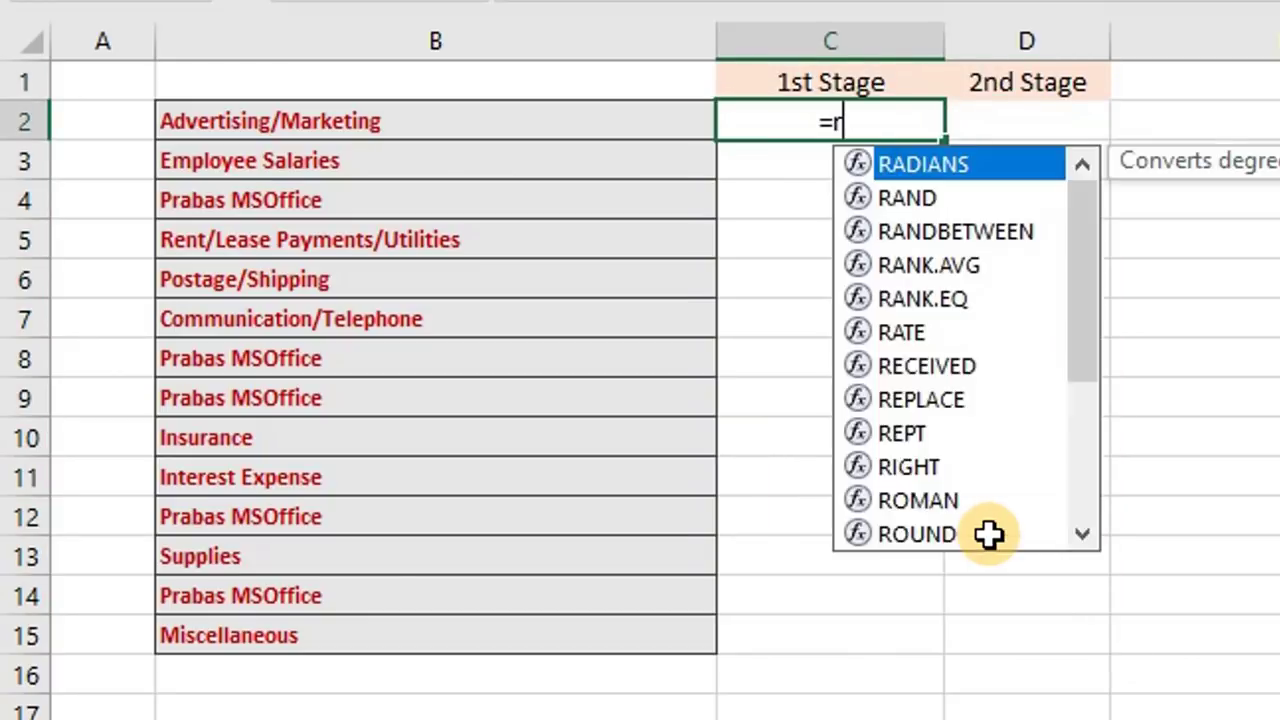
{"action": "type", "text": "andbetween"}
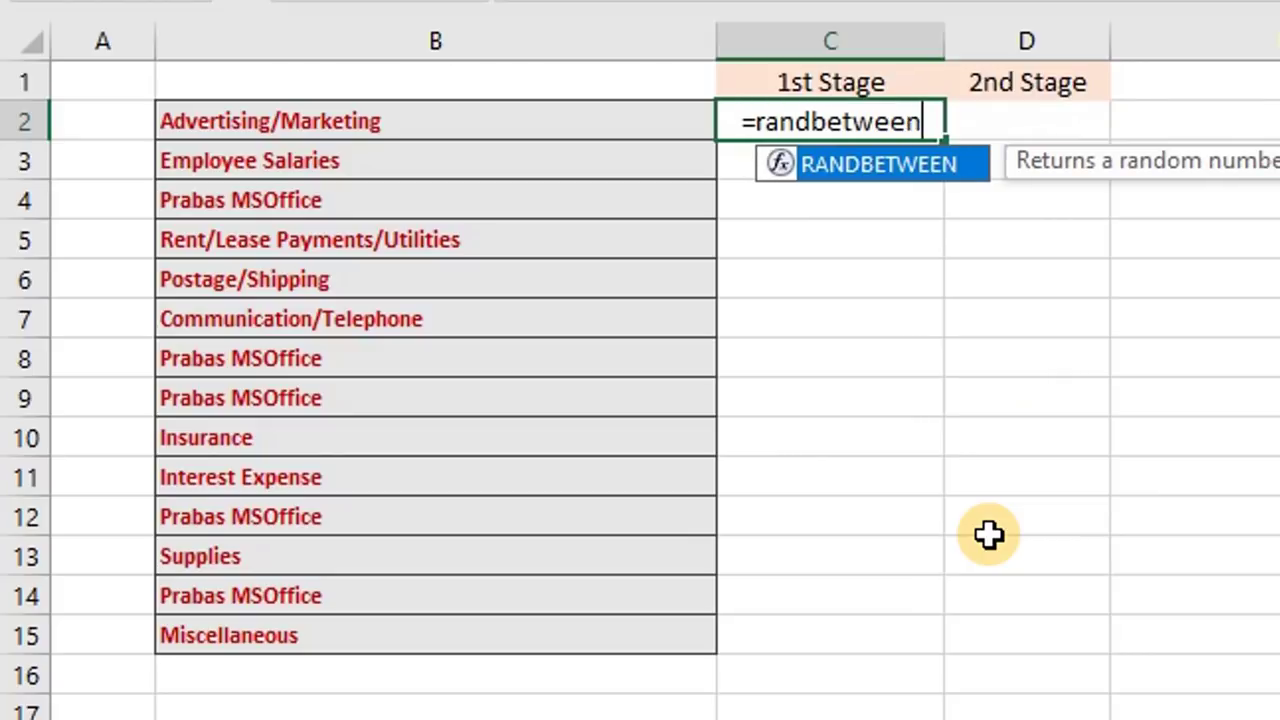
{"action": "key", "text": "Tab"}
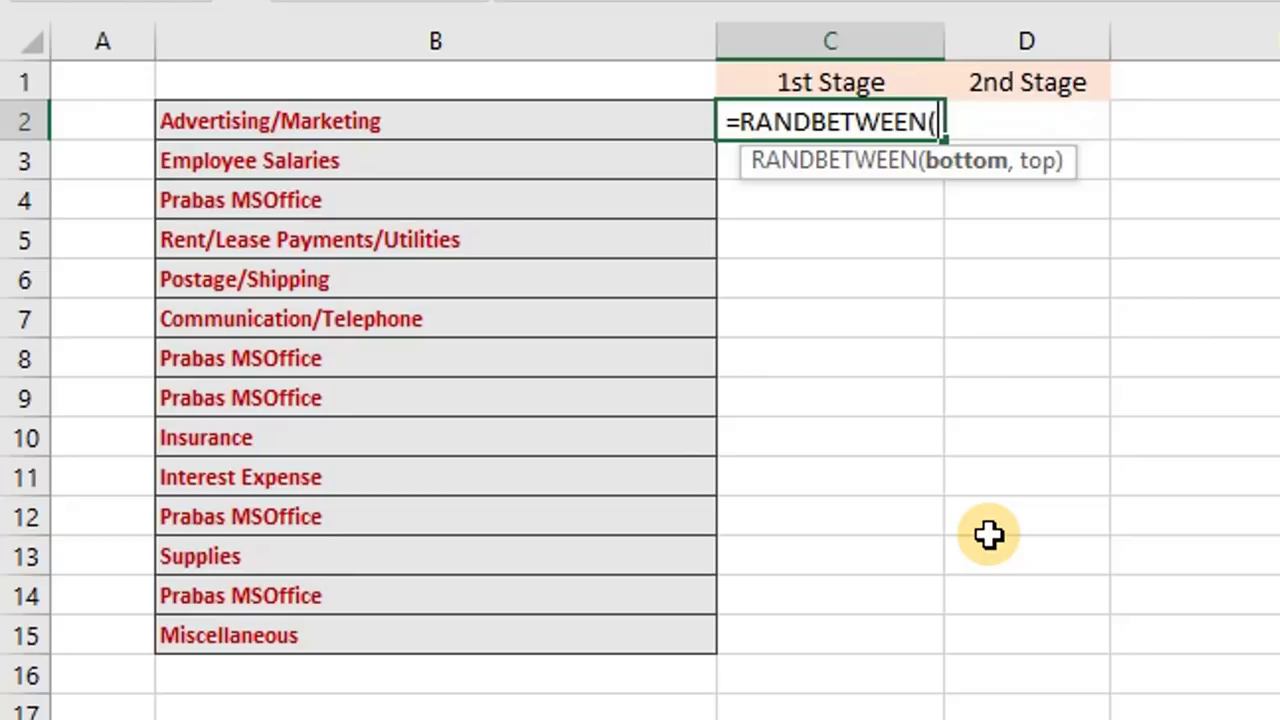
{"action": "type", "text": "10,"}
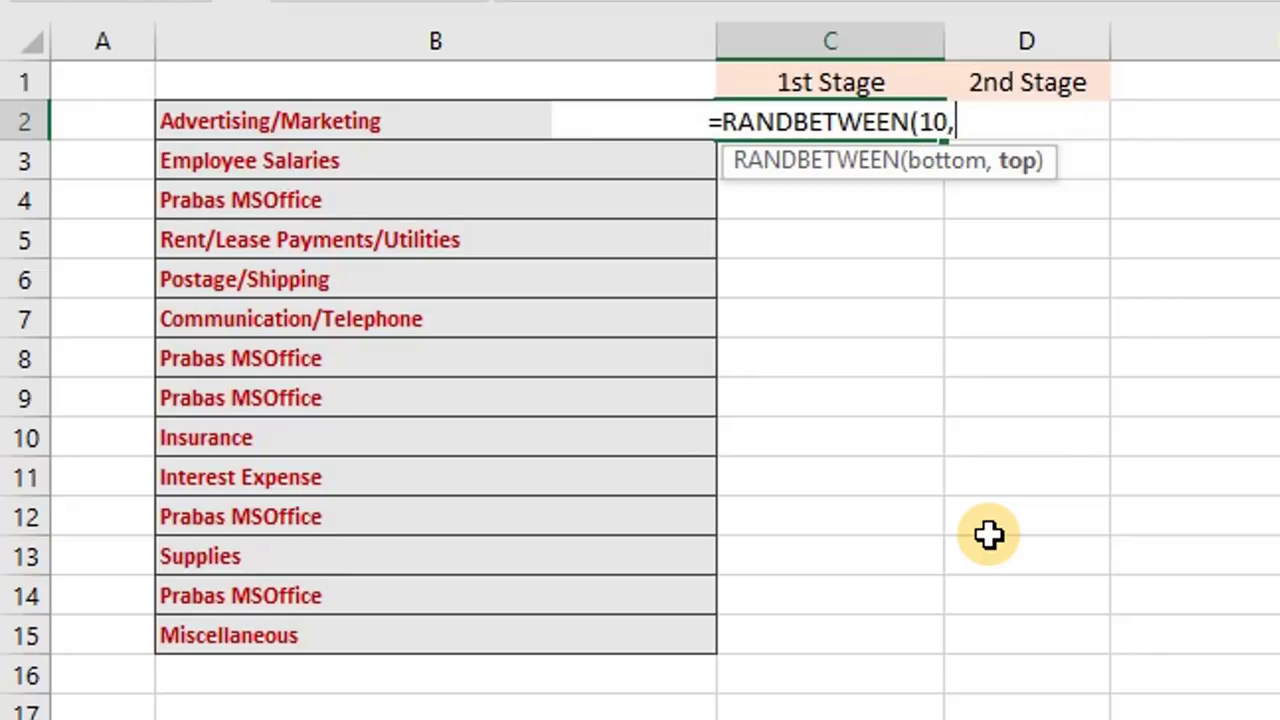
{"action": "type", "text": "100"}
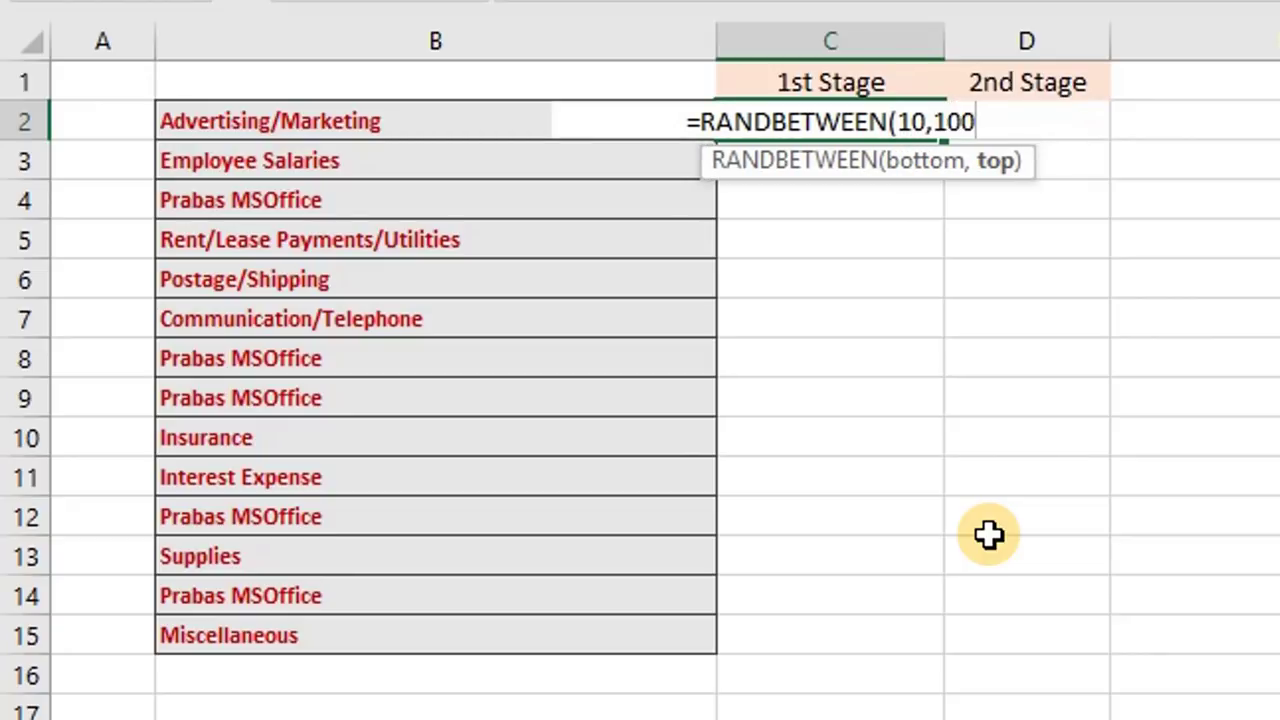
{"action": "type", "text": ")"}
{"action": "key", "text": "Return"}
{"action": "key", "text": "Up"}
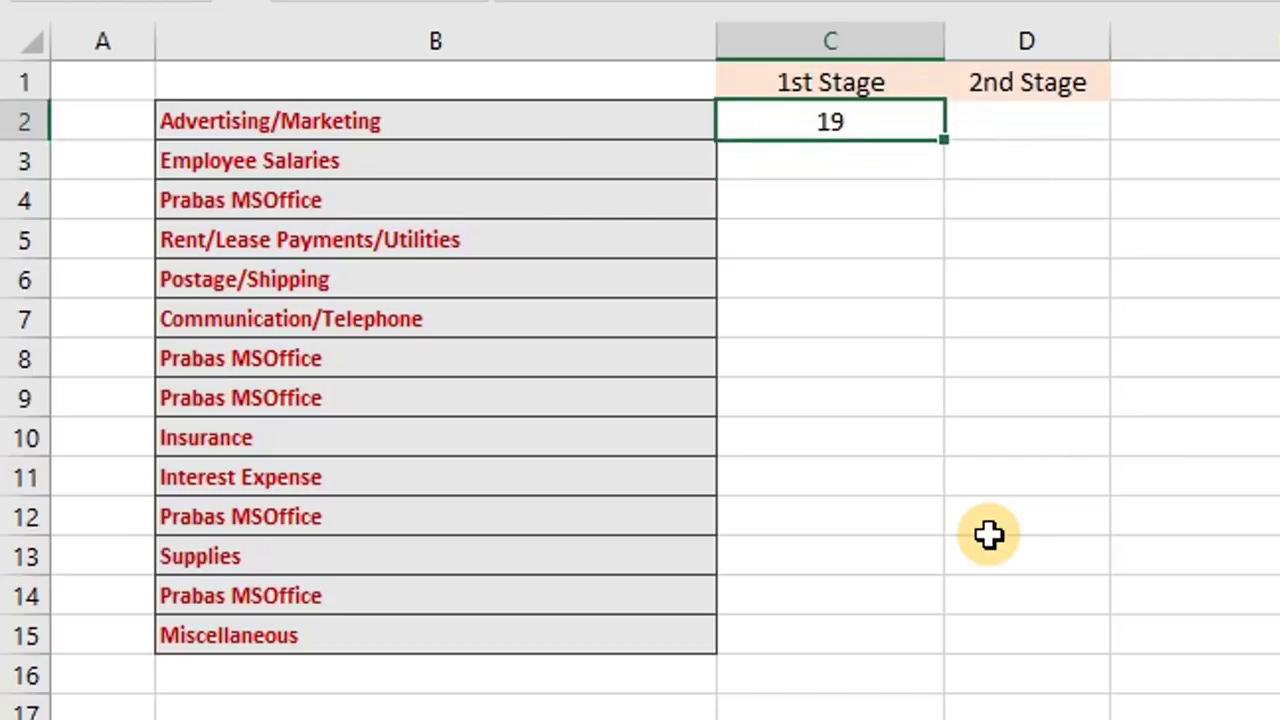
{"action": "key", "text": "ctrl+c"}
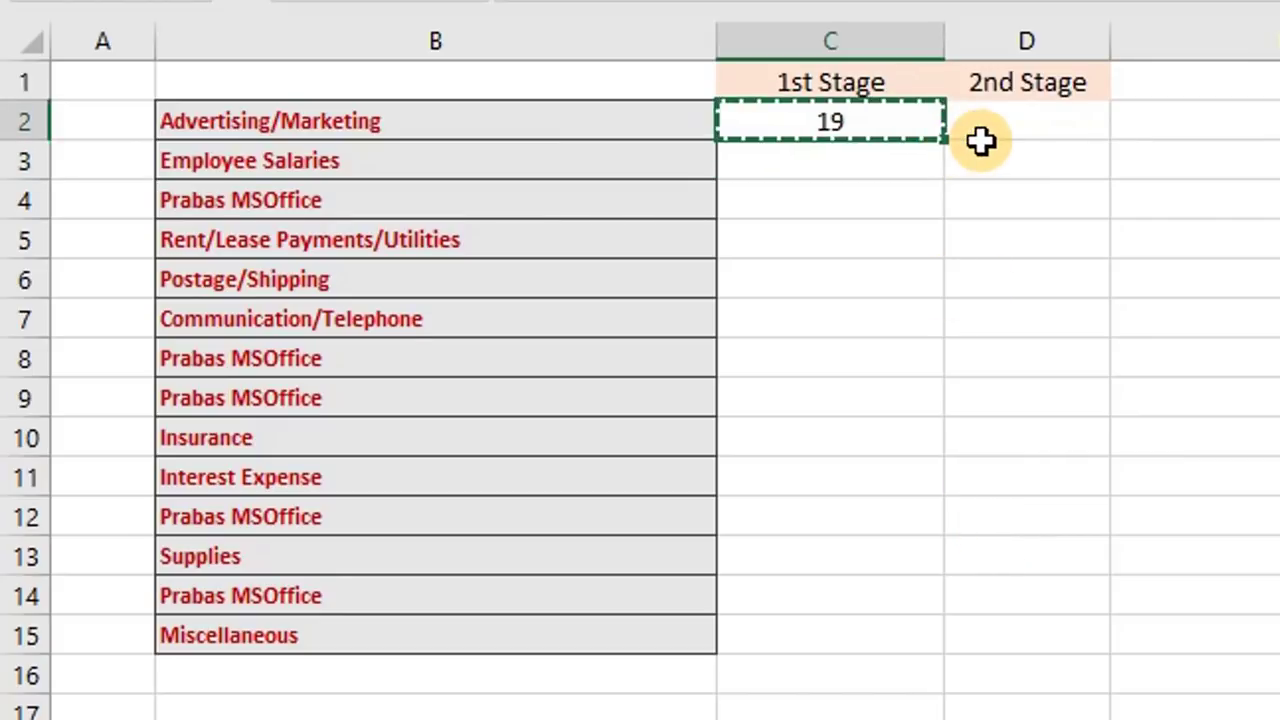
{"action": "left_click_drag", "start_coordinate": [1008, 136], "coordinate": [820, 634]}
{"action": "key", "text": "ctrl+v"}
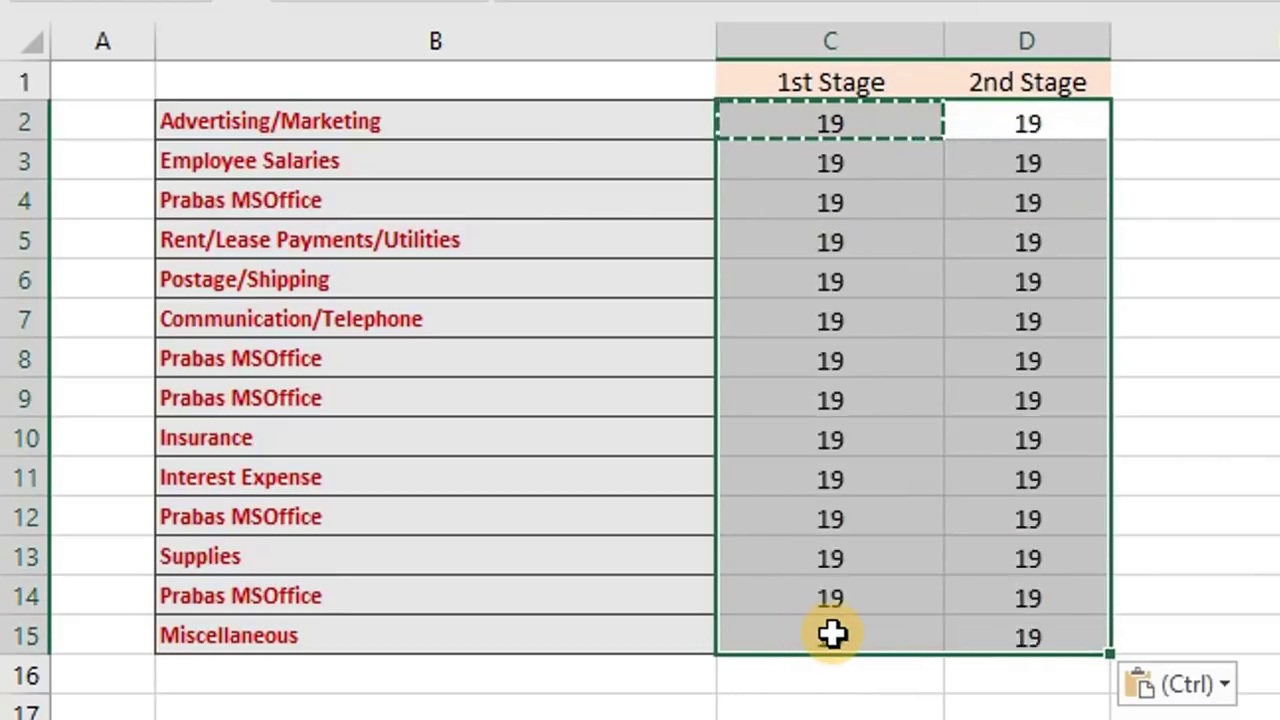
{"action": "left_click", "coordinate": [1199, 292]}
{"action": "left_click_drag", "start_coordinate": [851, 131], "coordinate": [965, 645]}
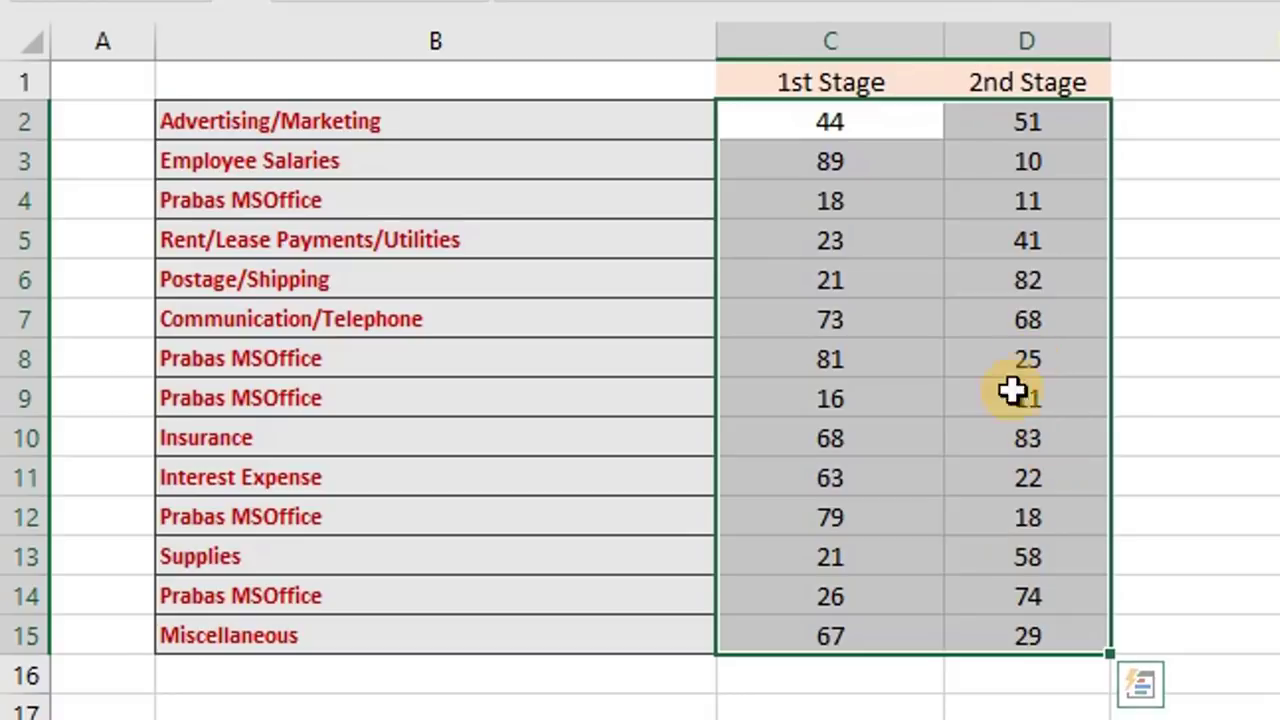
Step: Total the 1st Stage column in C16 with =SUM(C2:C15)
{"action": "left_click", "coordinate": [864, 677]}
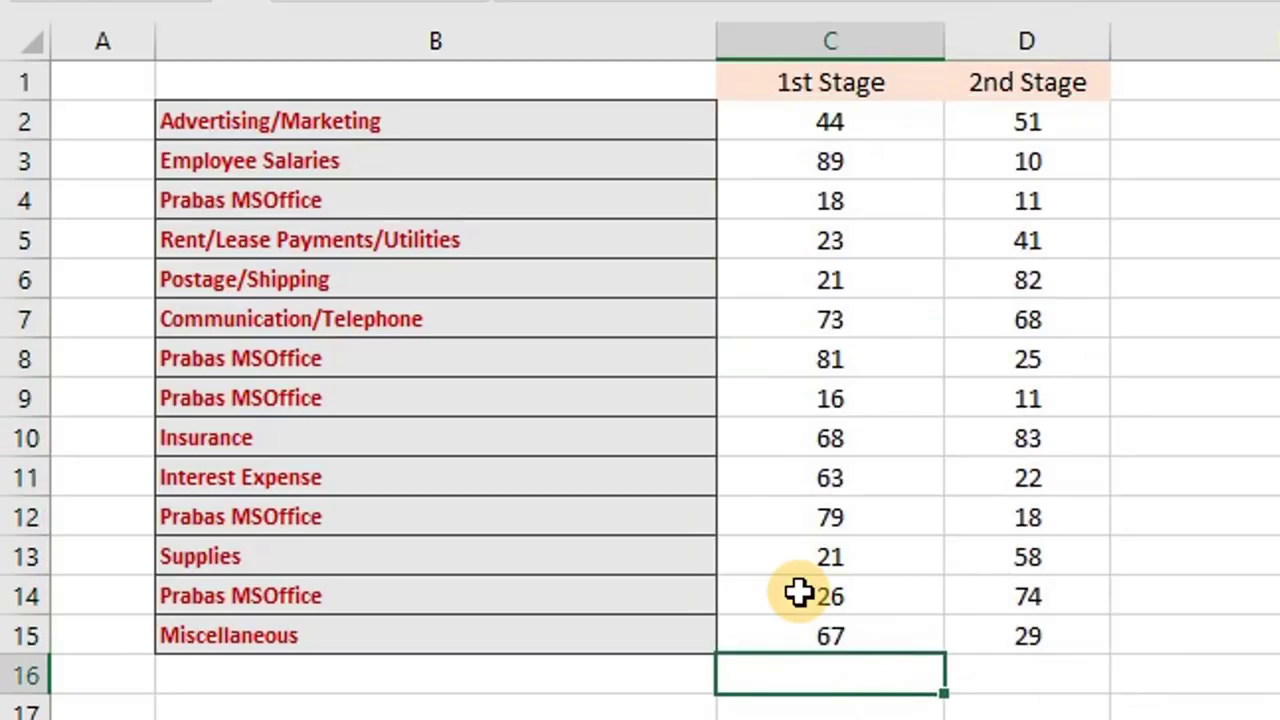
{"action": "type", "text": "=sum"}
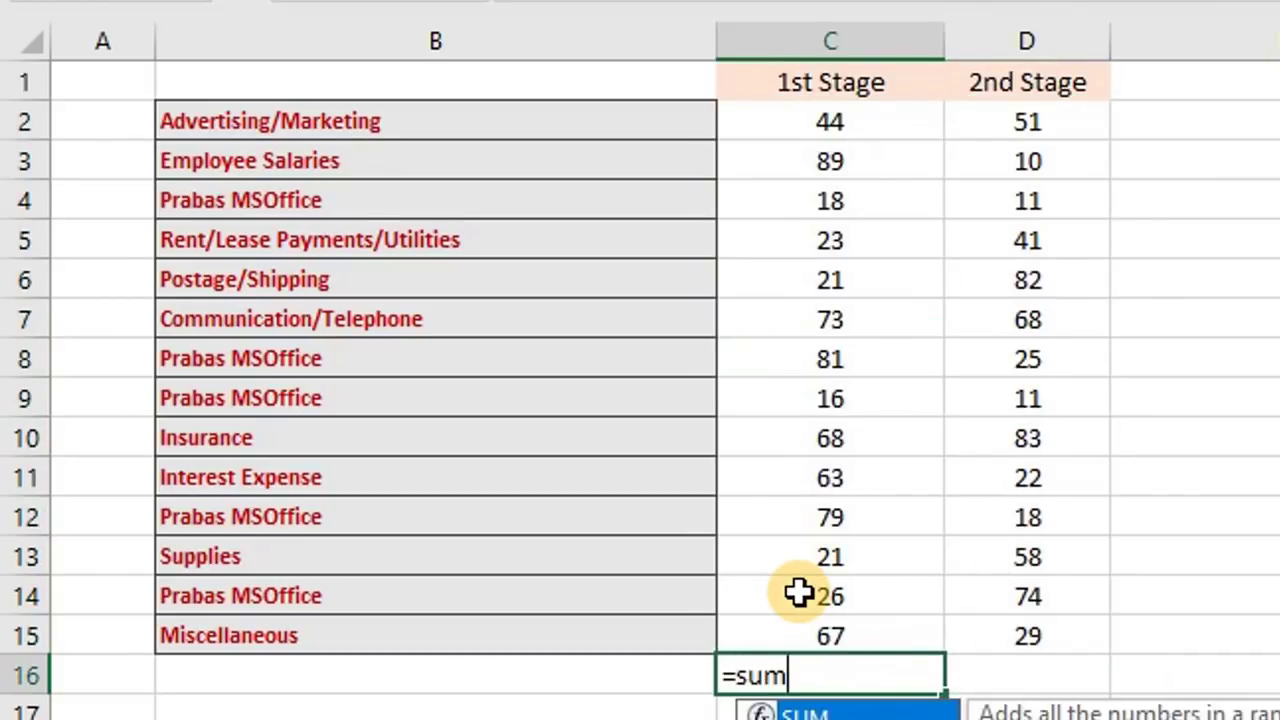
{"action": "key", "text": "Tab"}
{"action": "key", "text": "Up"}
{"action": "key", "text": "ctrl+shift+Up"}
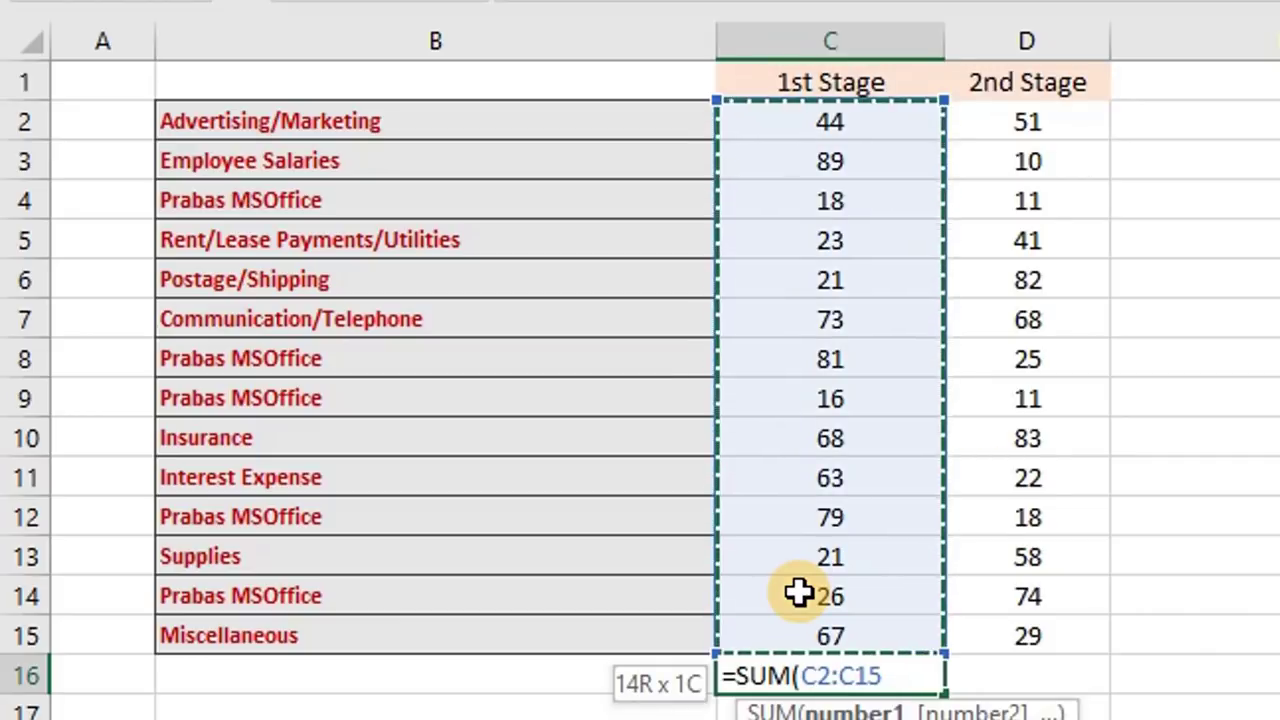
{"action": "key", "text": "Return"}
{"action": "key", "text": "Up"}
Step: Bold the C16 total and recalculate it to see the random values change
{"action": "key", "text": "ctrl+b"}
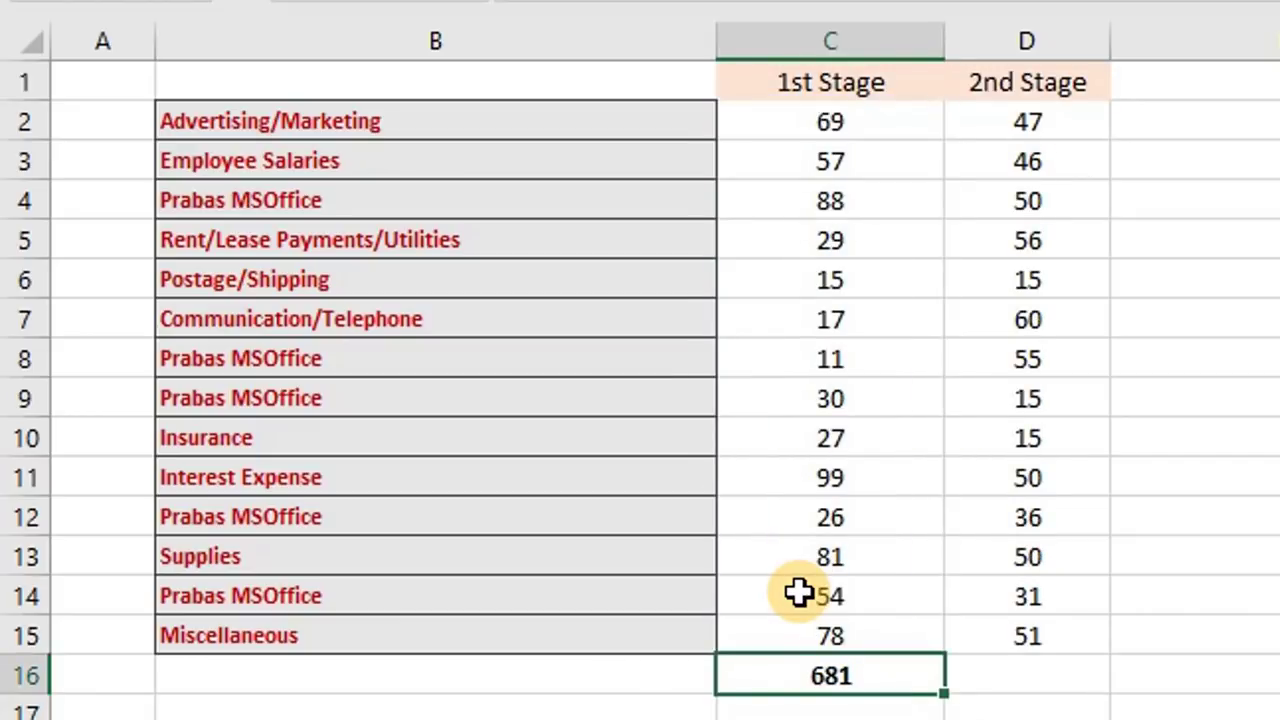
{"action": "key", "text": "F2"}
{"action": "key", "text": "Return"}
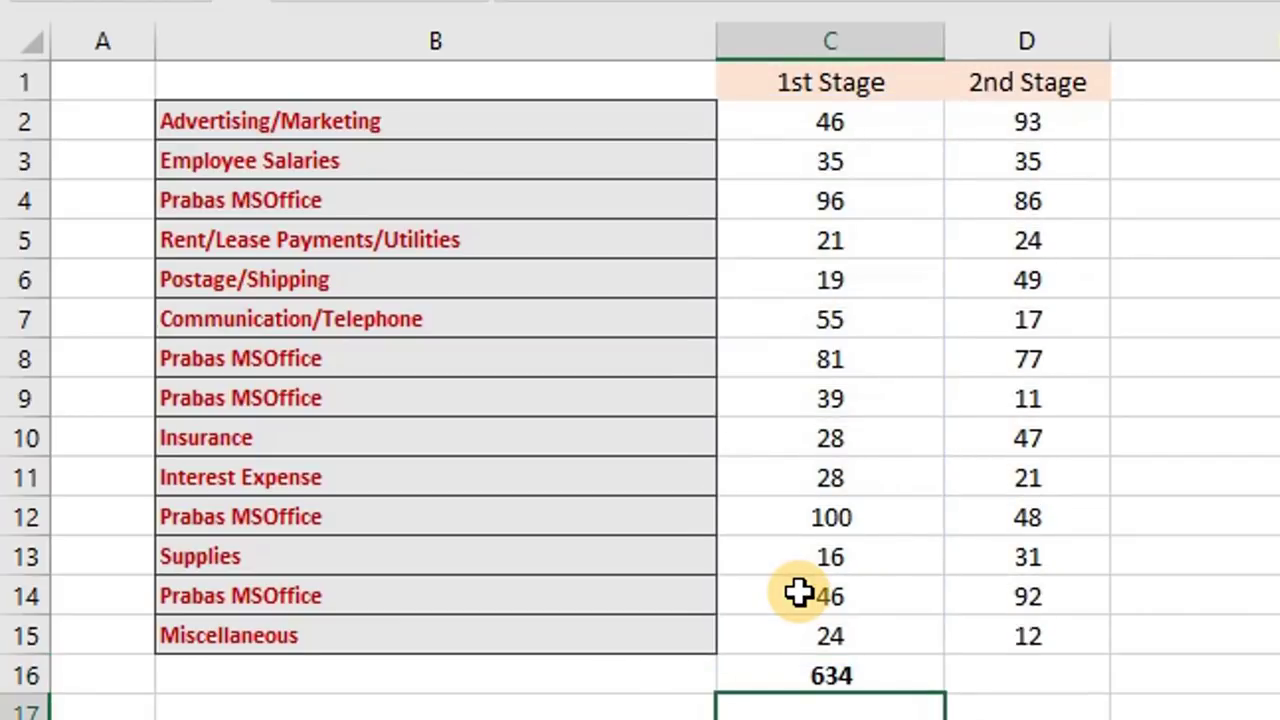
{"action": "key", "text": "Up"}
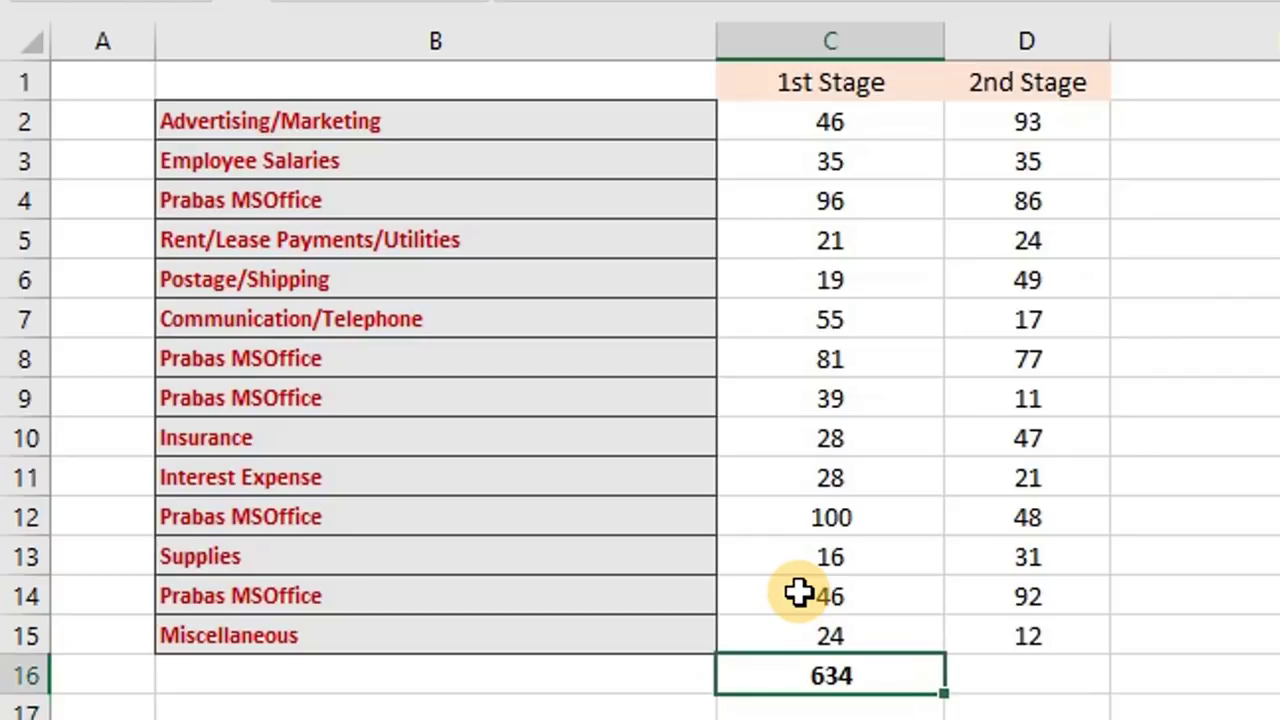
{"action": "key", "text": "F2"}
{"action": "key", "text": "Return"}
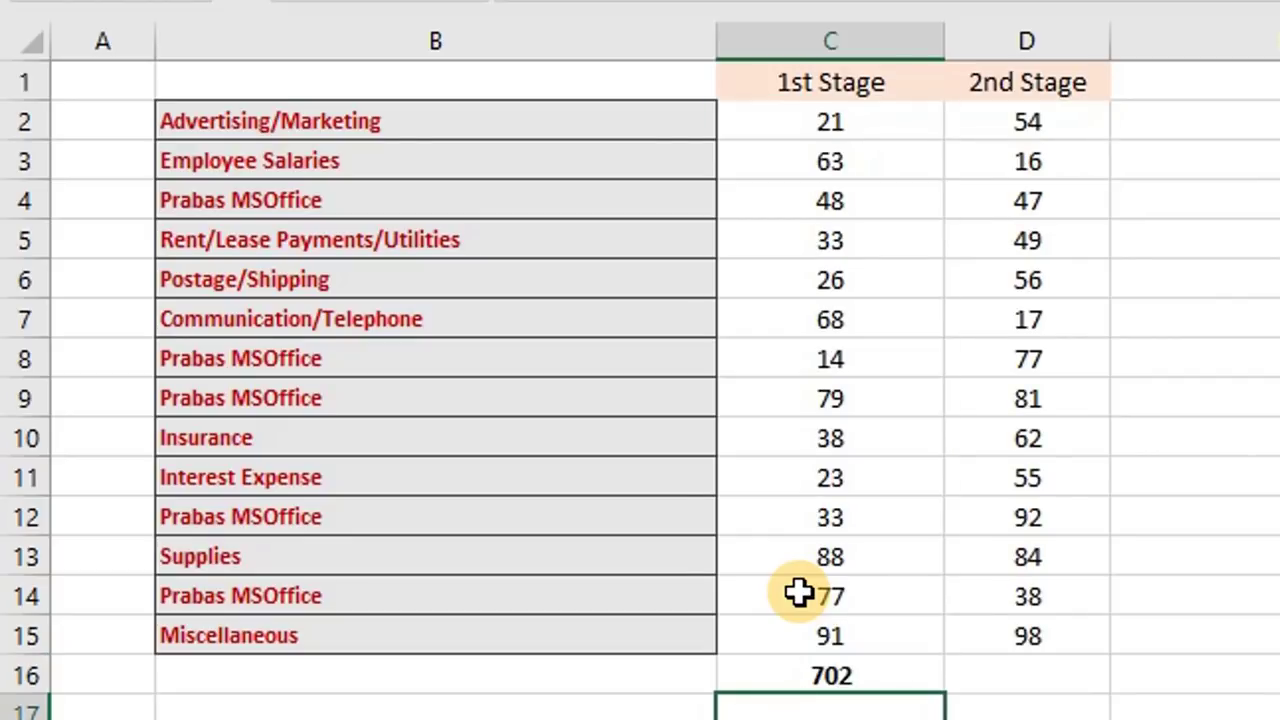
Step: Copy the C2:D15 random numbers and paste them back as plain values
{"action": "key", "text": "Up"}
{"action": "key", "text": "Up"}
{"action": "key", "text": "Up"}
{"action": "key", "text": "Up"}
{"action": "key", "text": "Up"}
{"action": "key", "text": "Up"}
{"action": "key", "text": "Up"}
{"action": "key", "text": "Up"}
{"action": "key", "text": "Up"}
{"action": "key", "text": "Up"}
{"action": "key", "text": "Up"}
{"action": "key", "text": "Up"}
{"action": "key", "text": "Up"}
{"action": "key", "text": "Up"}
{"action": "key", "text": "Up"}
{"action": "key", "text": "shift+Right"}
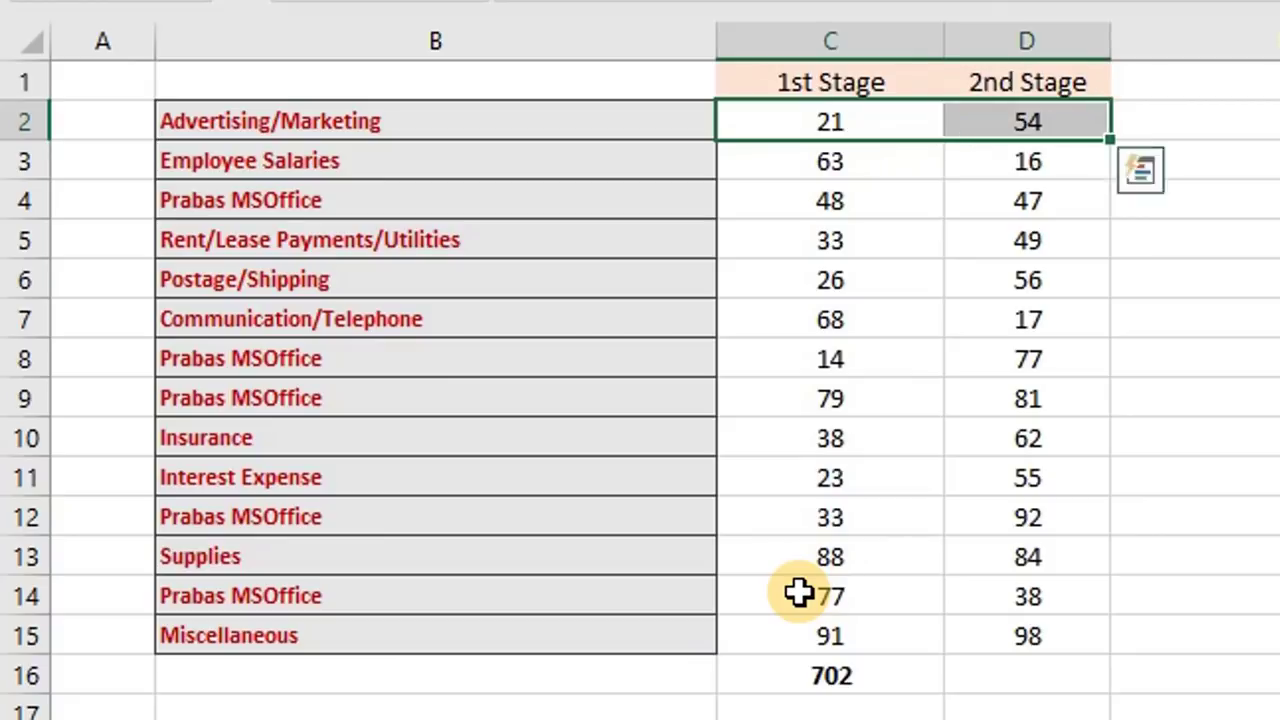
{"action": "key", "text": "shift+Down"}
{"action": "key", "text": "shift+Down"}
{"action": "key", "text": "shift+Down"}
{"action": "key", "text": "shift+Down"}
{"action": "key", "text": "shift+Down"}
{"action": "key", "text": "shift+Down"}
{"action": "key", "text": "shift+Down"}
{"action": "key", "text": "shift+Down"}
{"action": "key", "text": "shift+Down"}
{"action": "key", "text": "shift+Down"}
{"action": "key", "text": "shift+Down"}
{"action": "key", "text": "shift+Down"}
{"action": "key", "text": "shift+Down"}
{"action": "key", "text": "ctrl+c"}
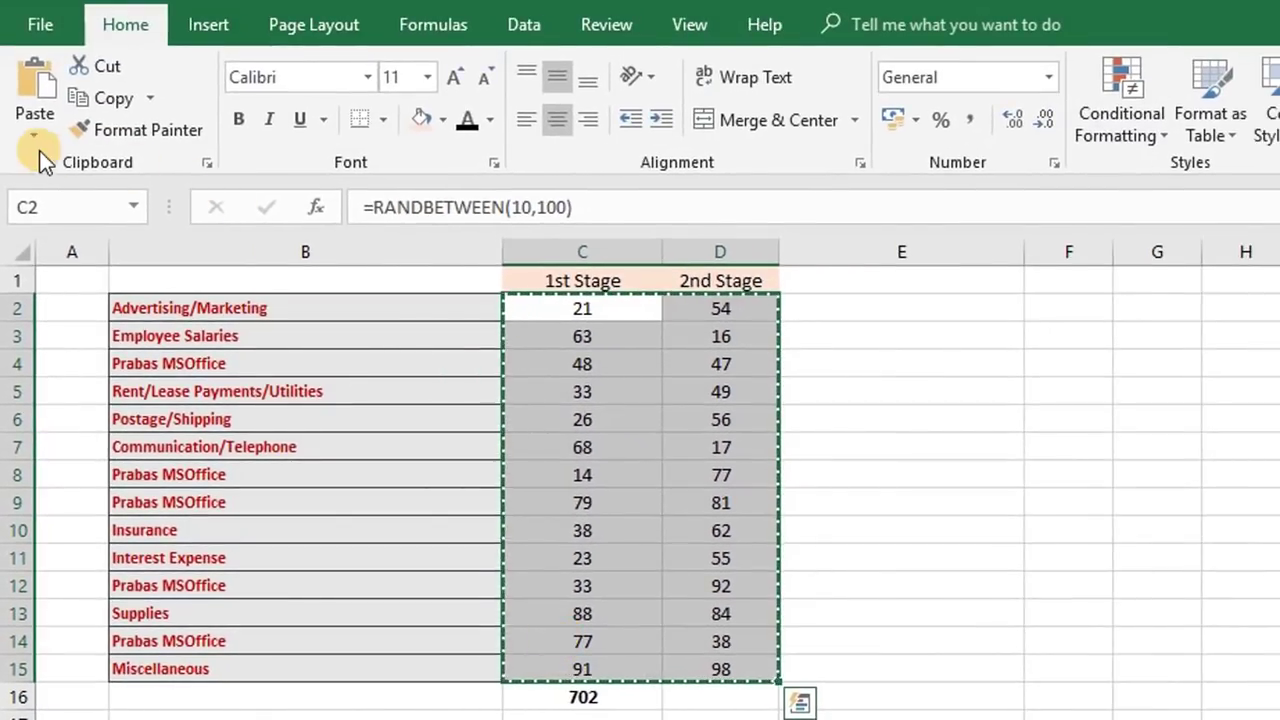
{"action": "left_click", "coordinate": [38, 64]}
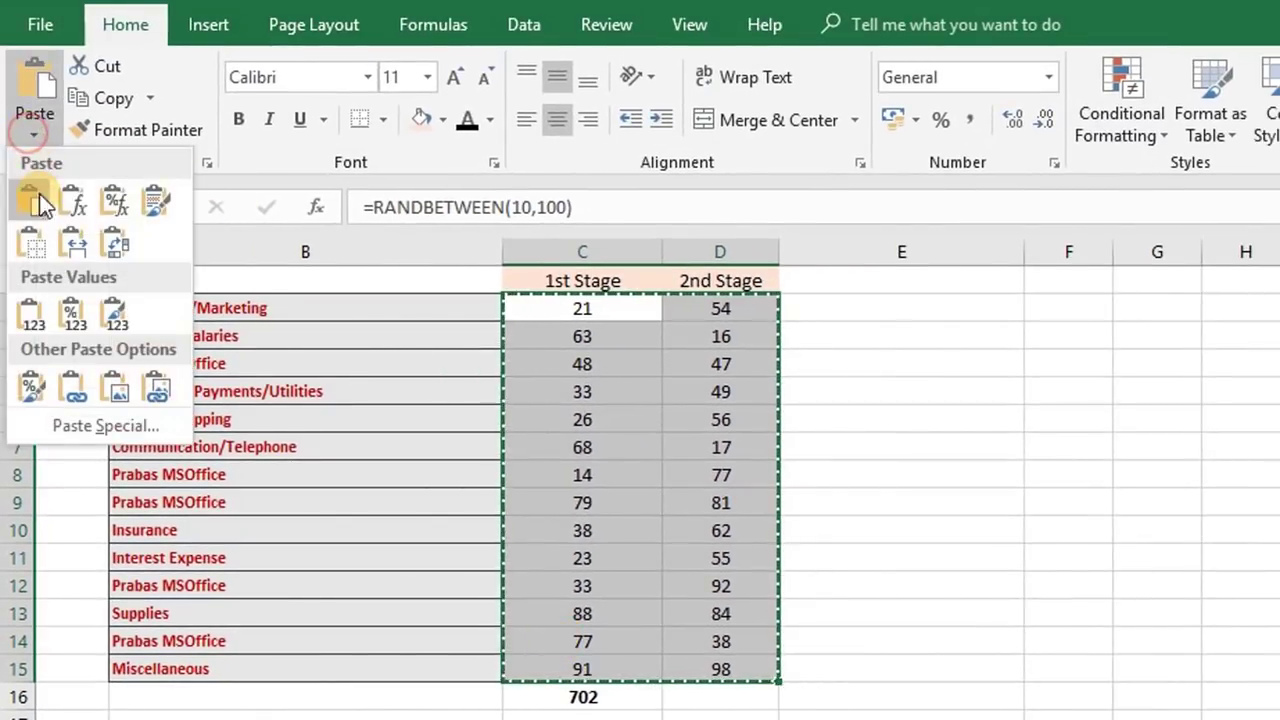
{"action": "left_click", "coordinate": [113, 313]}
{"action": "key", "text": "Escape"}
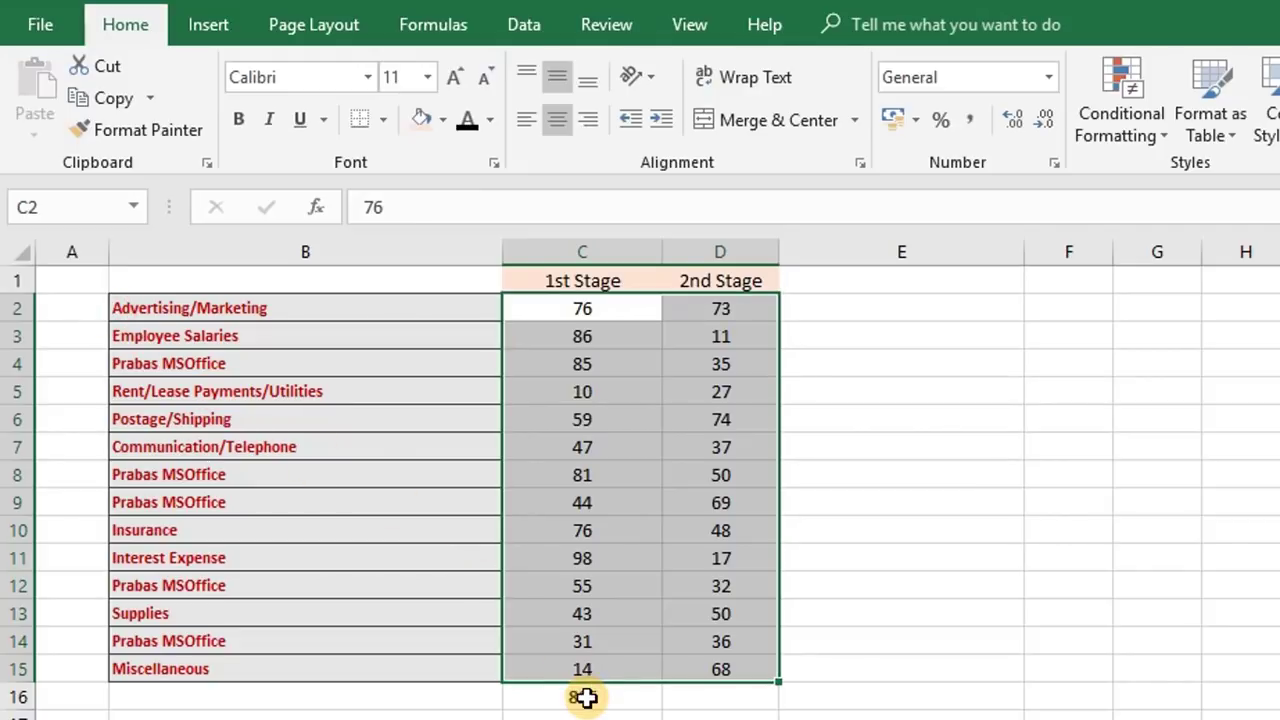
Step: Re-enter the C16 total to confirm it stays fixed at 805
{"action": "double_click", "coordinate": [585, 697]}
{"action": "key", "text": "Return"}
{"action": "key", "text": "Up"}
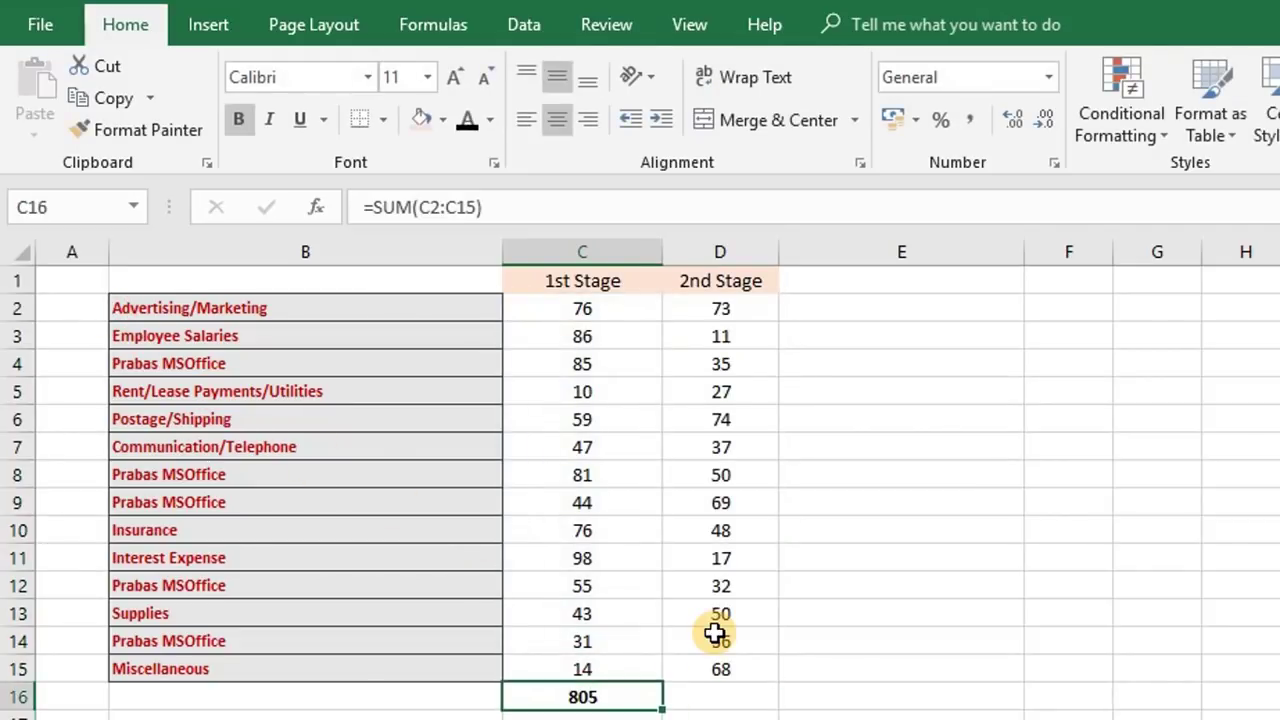
{"action": "key", "text": "F2"}
{"action": "key", "text": "Escape"}
{"action": "key", "text": "F2"}
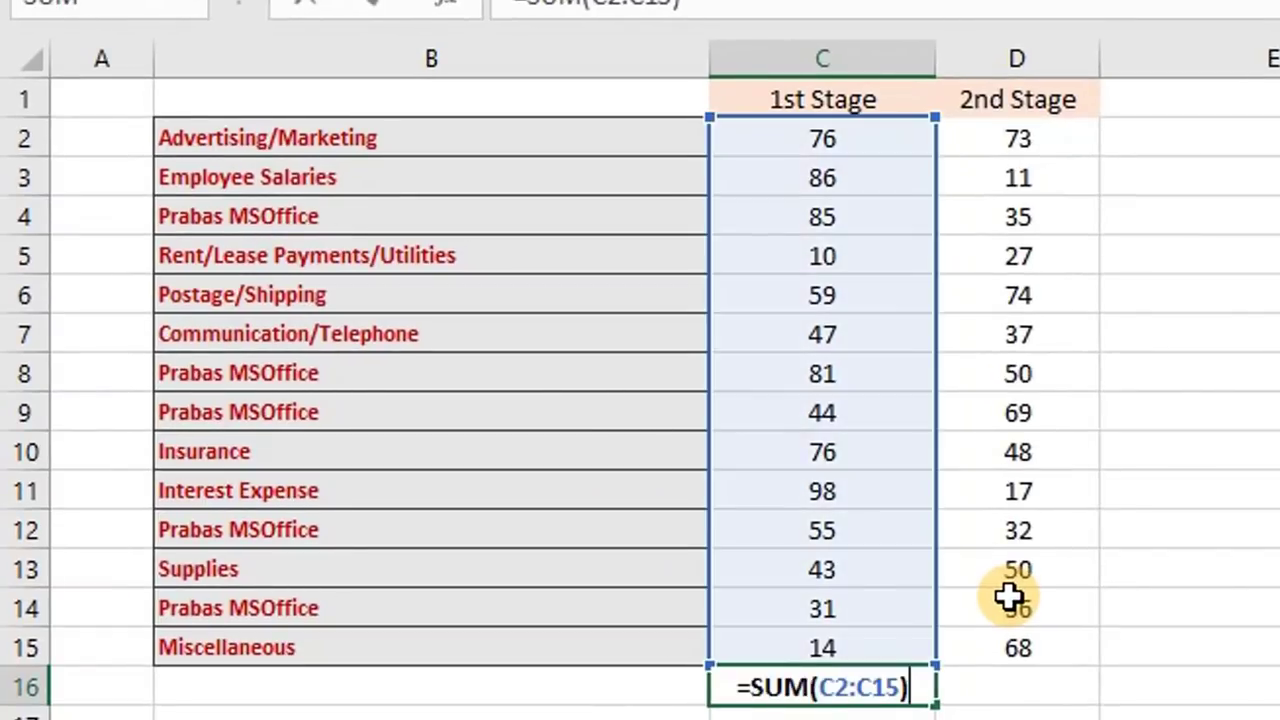
{"action": "key", "text": "Return"}
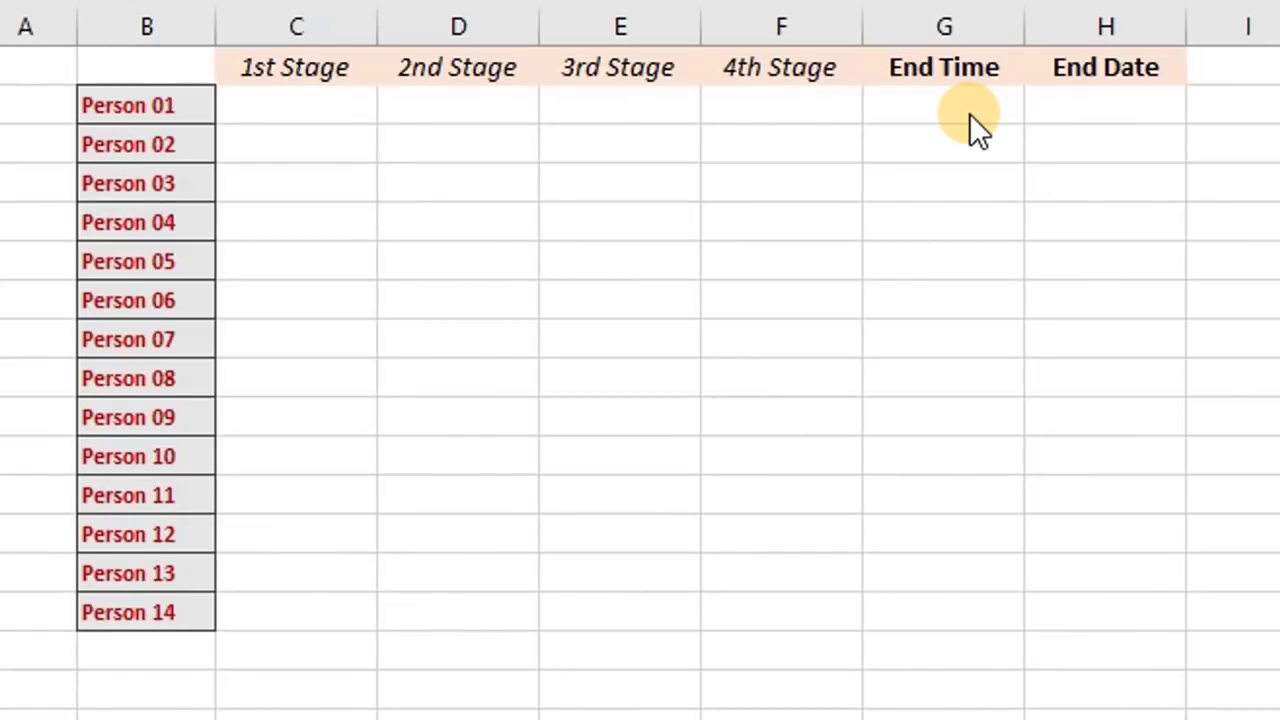
Step: Enter Person 01's stage times 12:10, 12:30, 1:20 and 1:22
{"action": "left_click", "coordinate": [337, 109]}
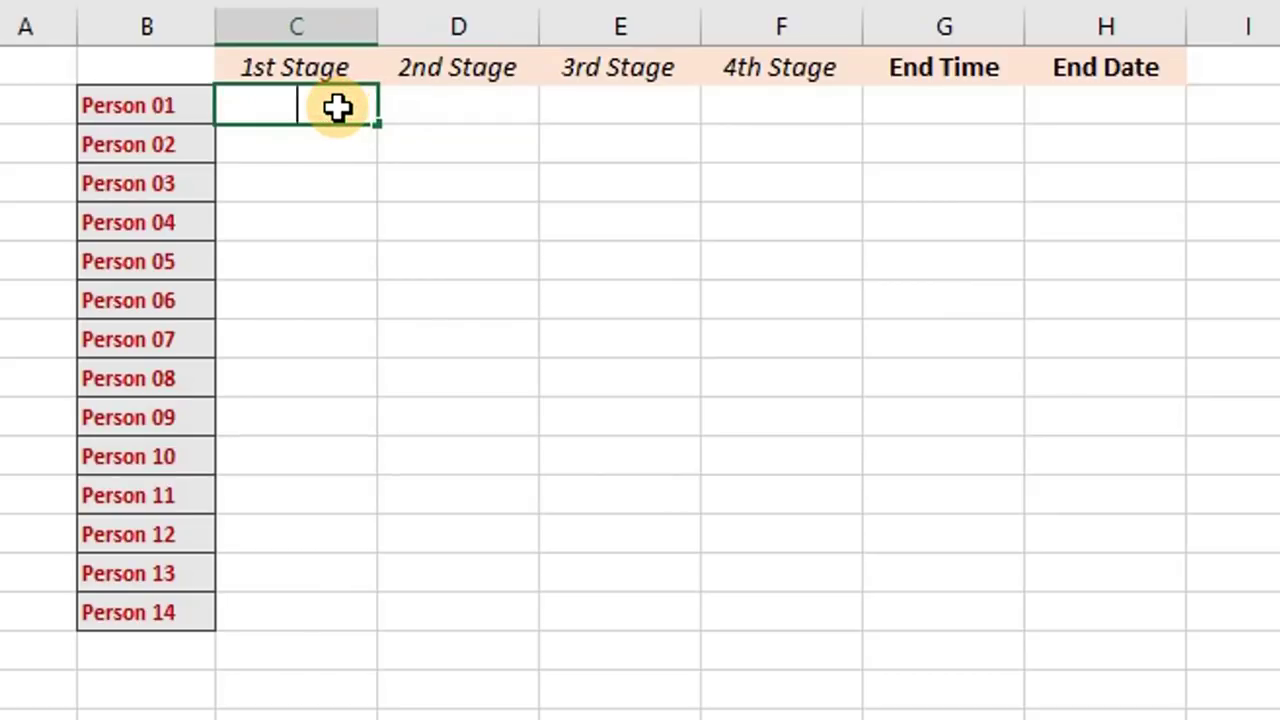
{"action": "type", "text": "12:10"}
{"action": "key", "text": "Tab"}
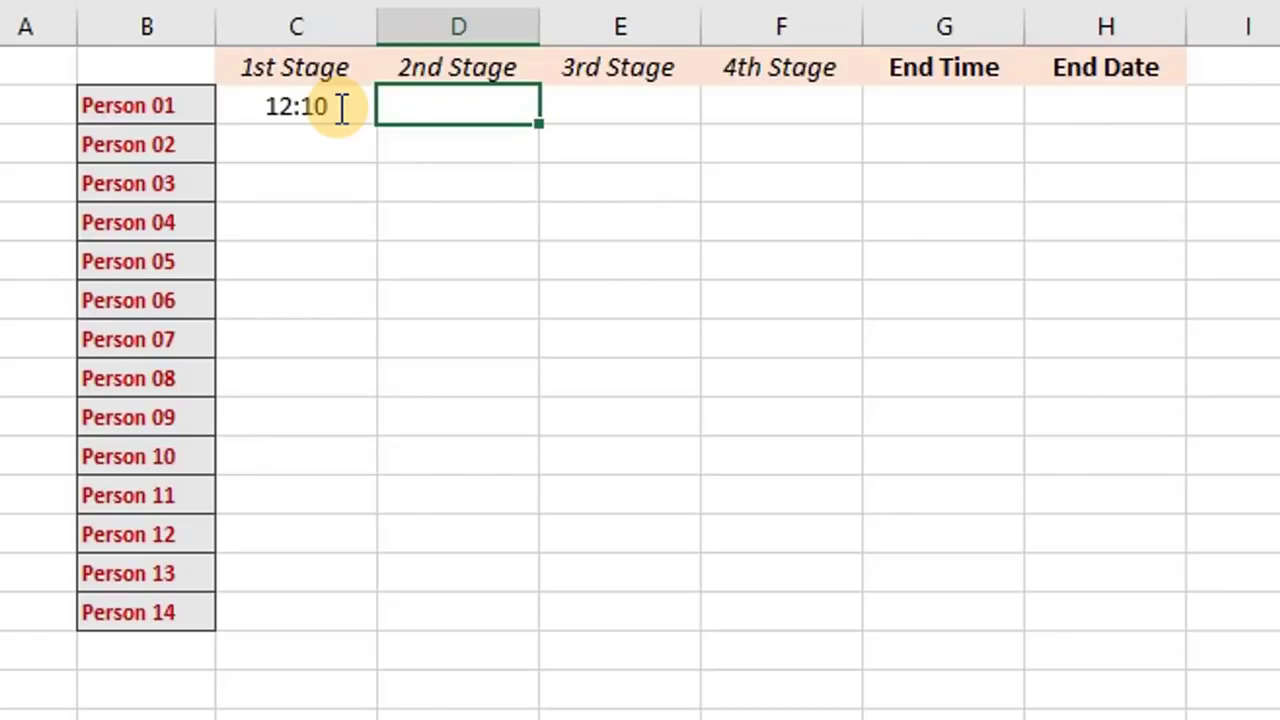
{"action": "type", "text": "12"}
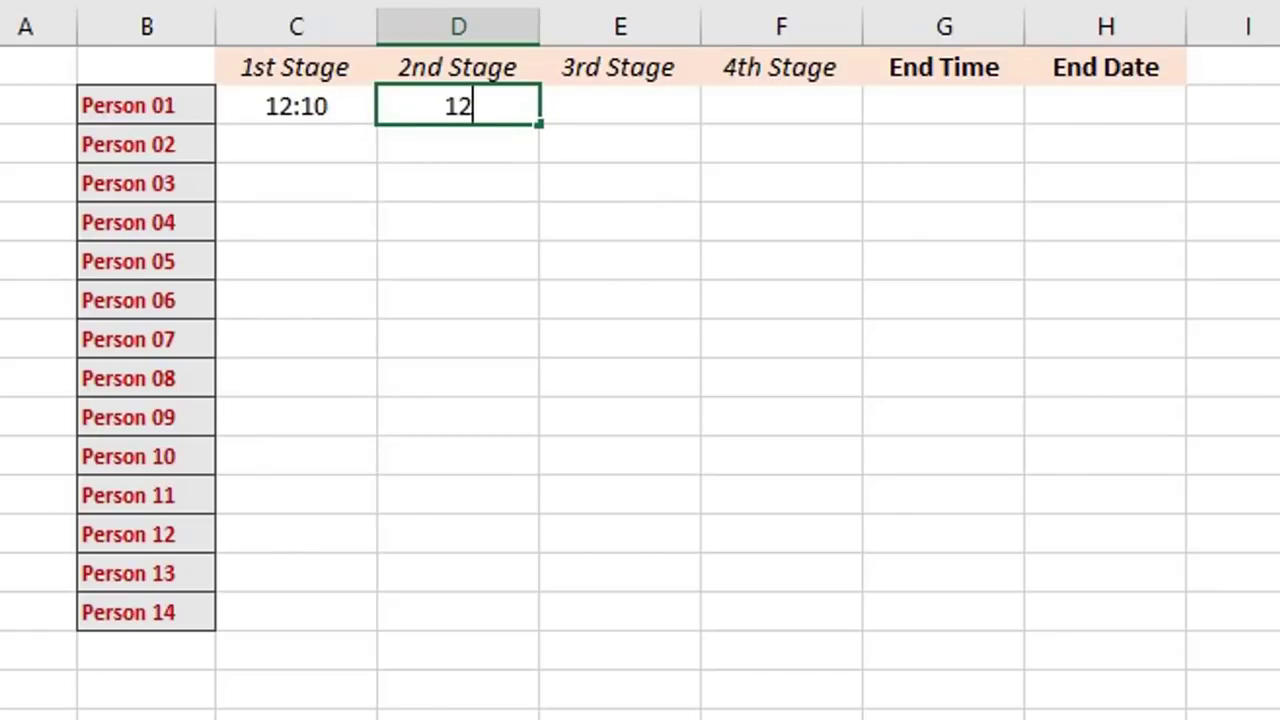
{"action": "type", "text": ":30"}
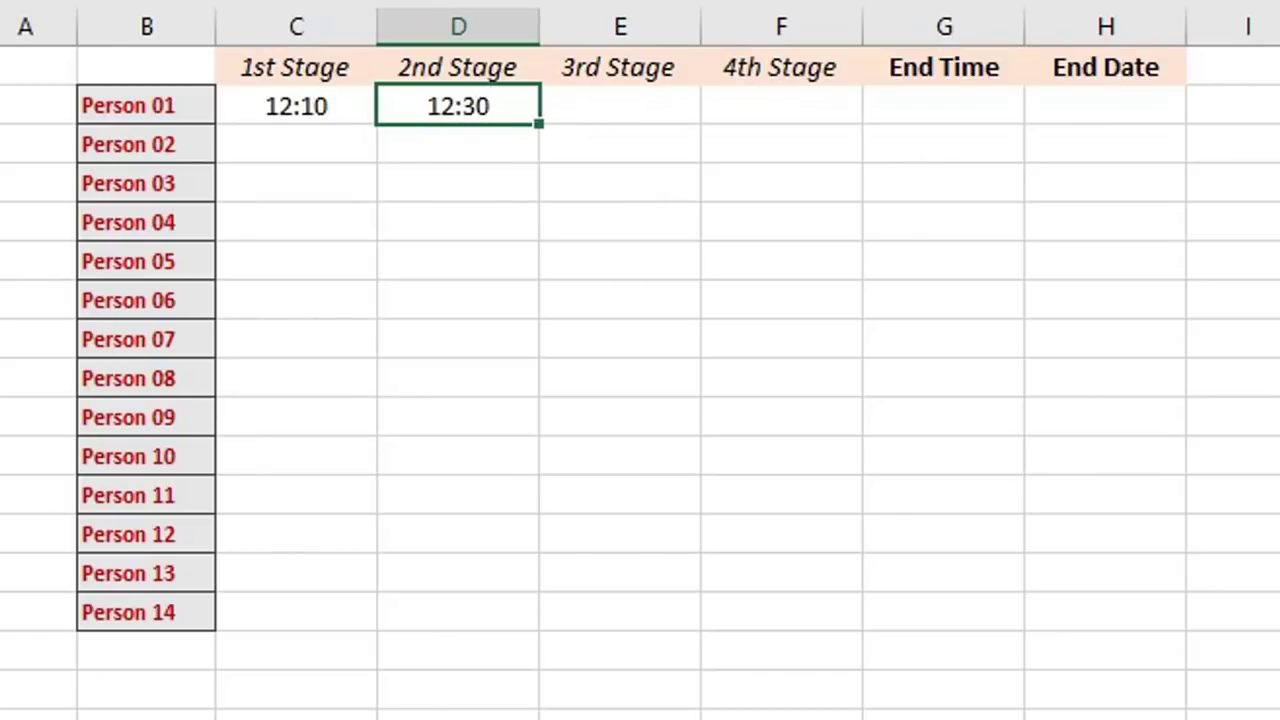
{"action": "key", "text": "Tab"}
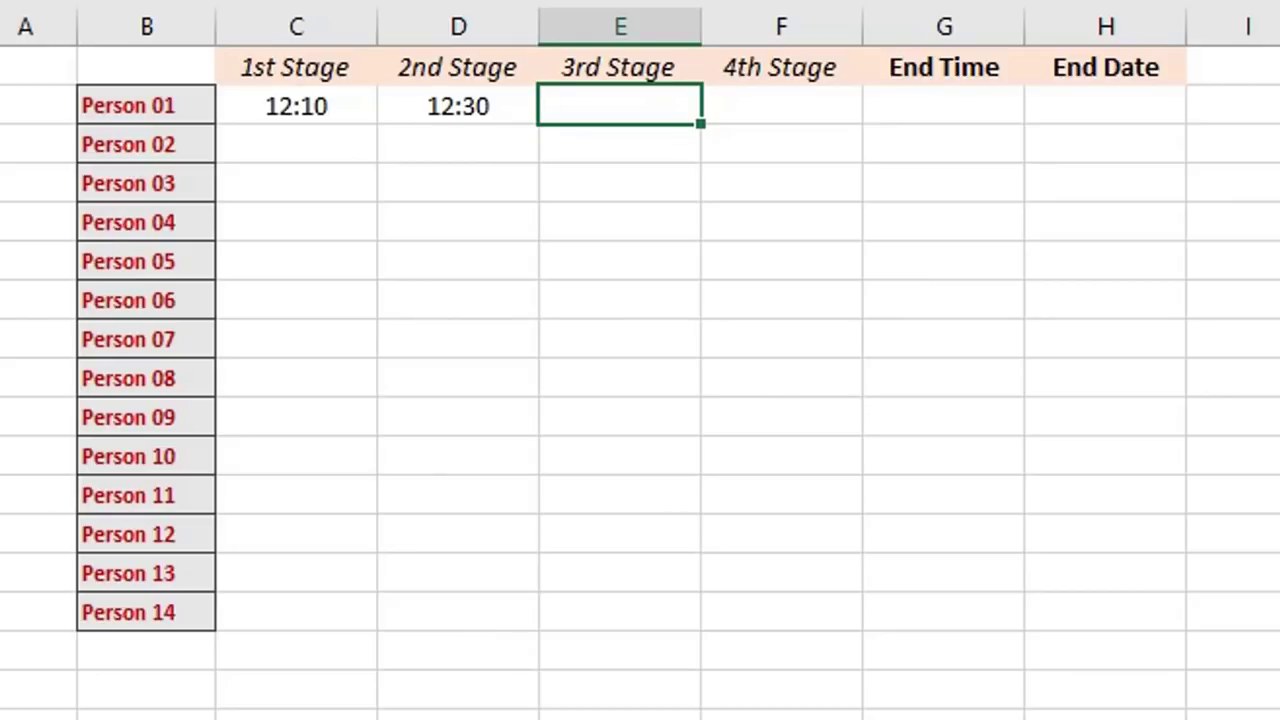
{"action": "type", "text": "1:20"}
{"action": "key", "text": "Tab"}
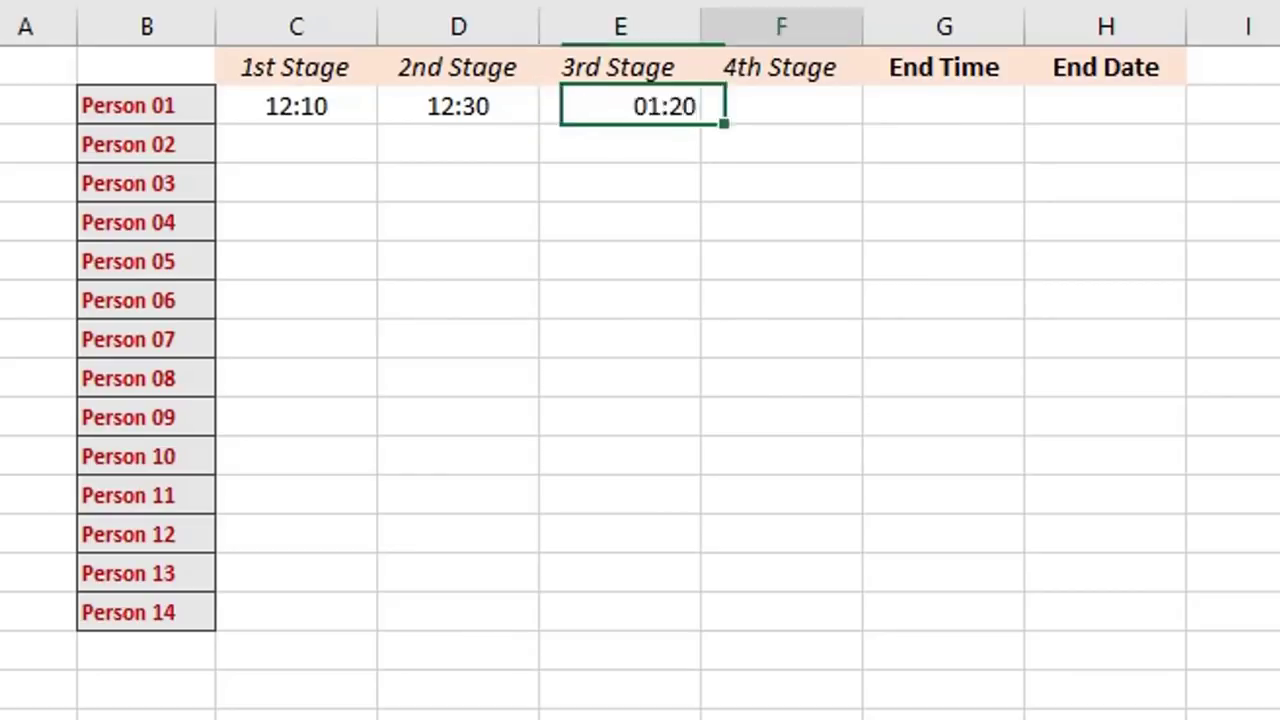
{"action": "type", "text": "1:"}
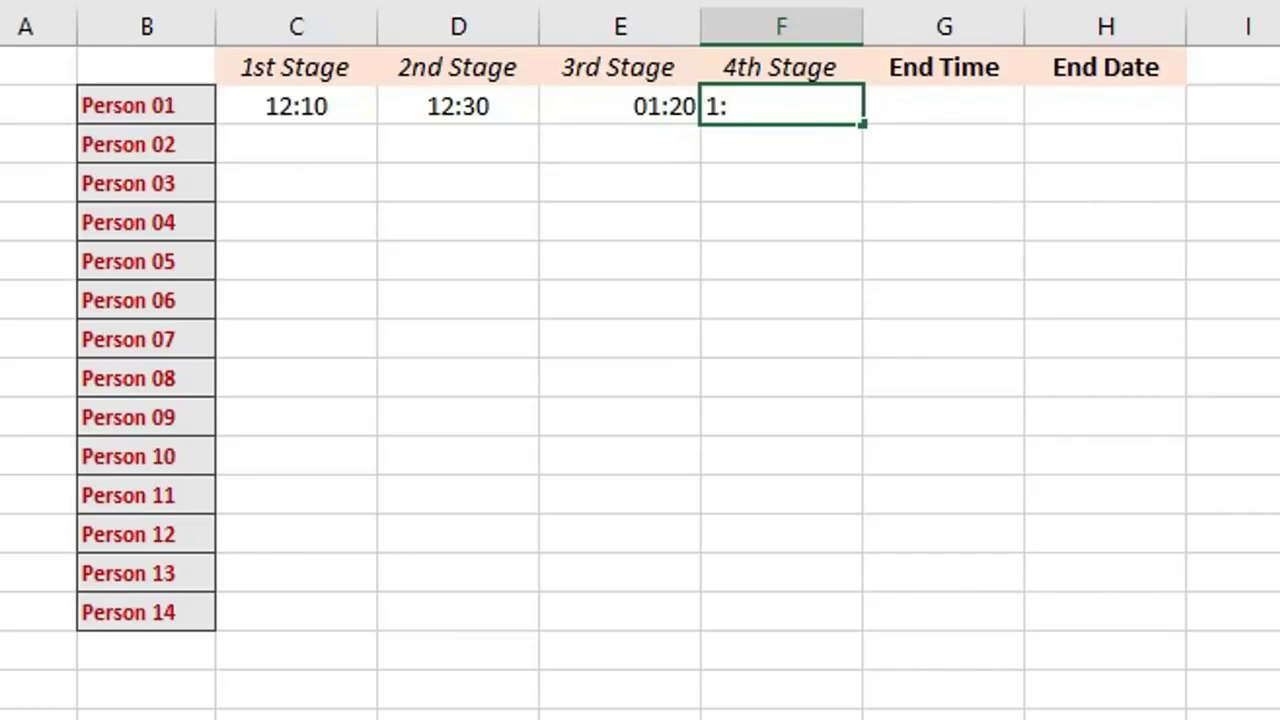
{"action": "type", "text": "22"}
{"action": "key", "text": "Tab"}
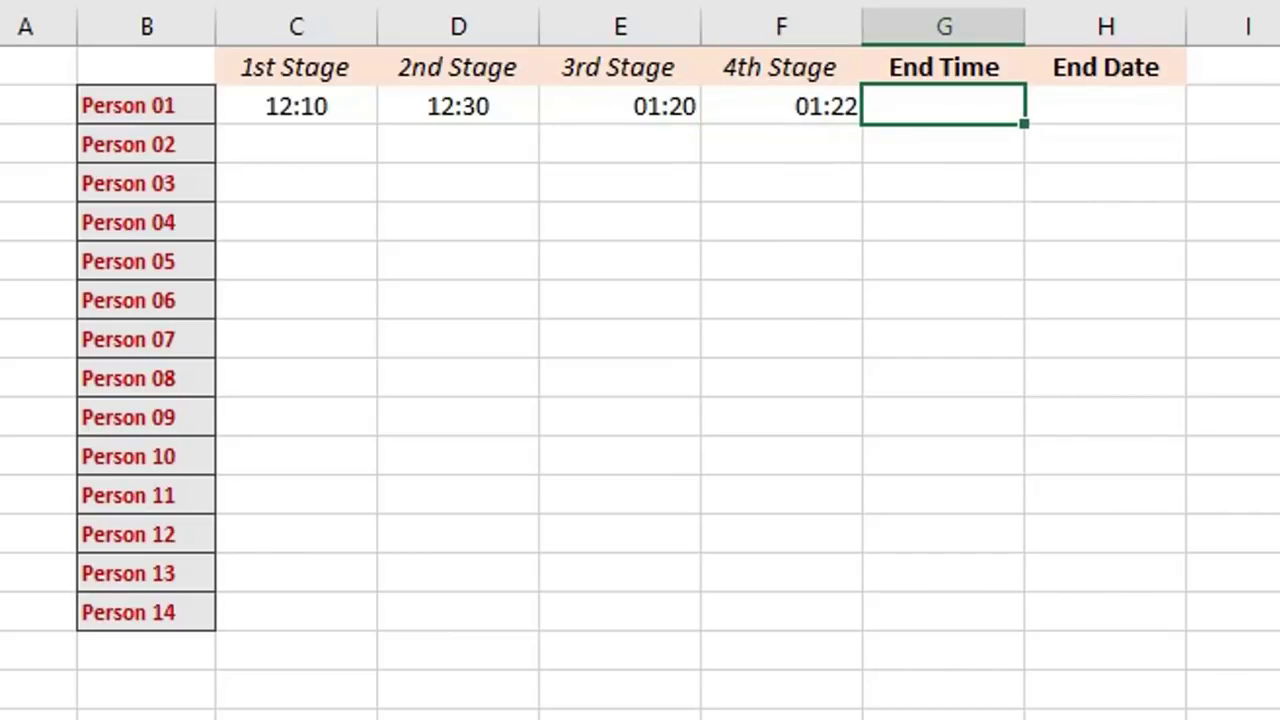
Step: Enter end time 13:32 and insert today's date 23/04/2018 as the end date with Ctrl+;
{"action": "left_click", "coordinate": [780, 105]}
{"action": "left_click", "coordinate": [943, 105]}
{"action": "type", "text": "13:32"}
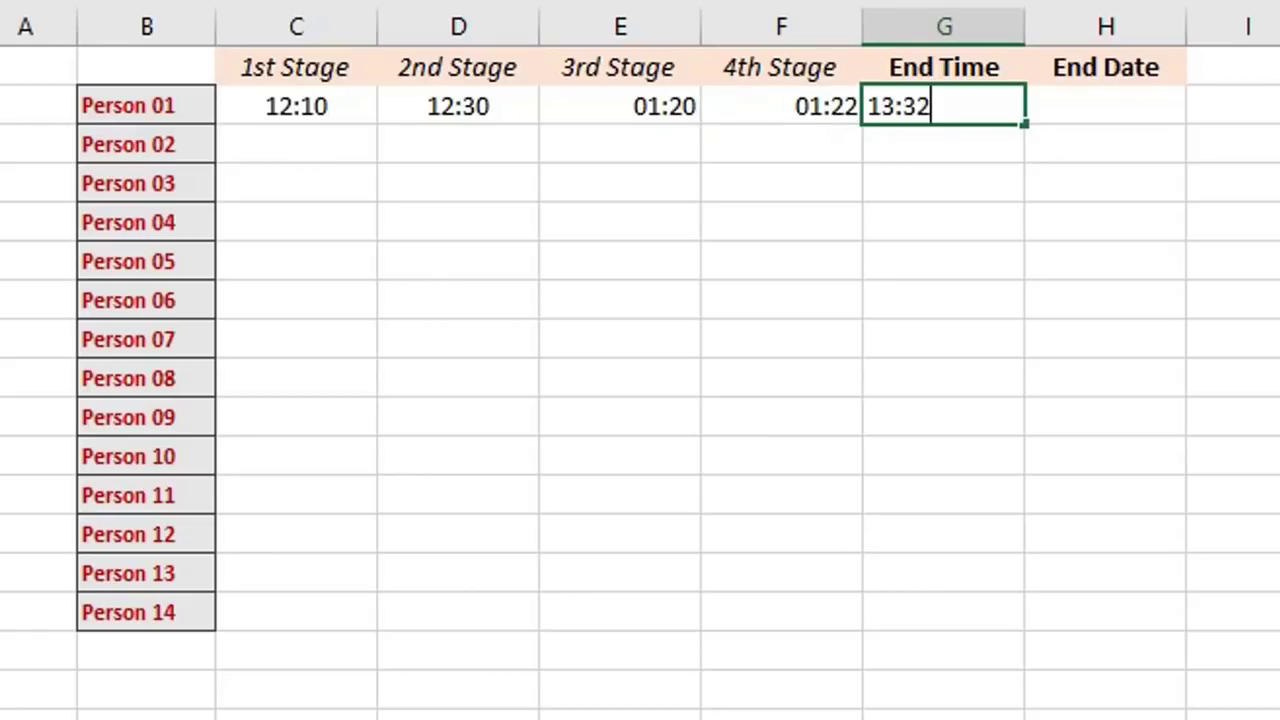
{"action": "key", "text": "Tab"}
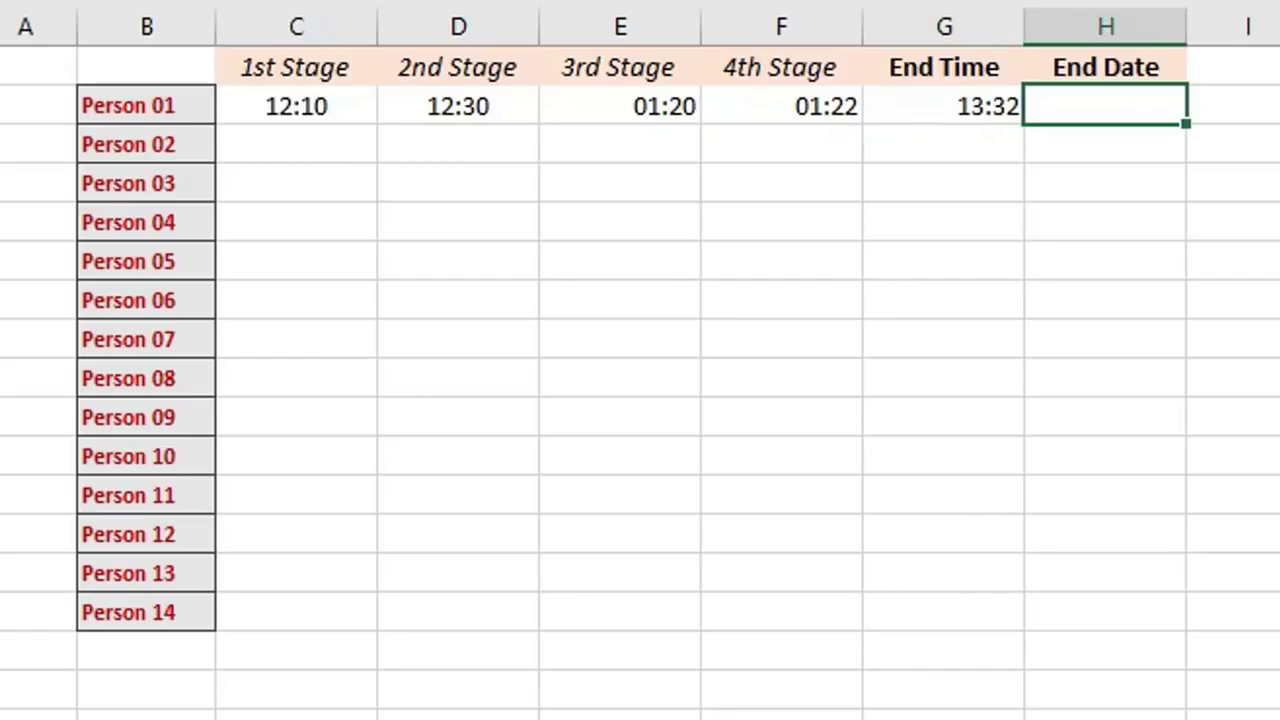
{"action": "key", "text": "ctrl+semicolon"}
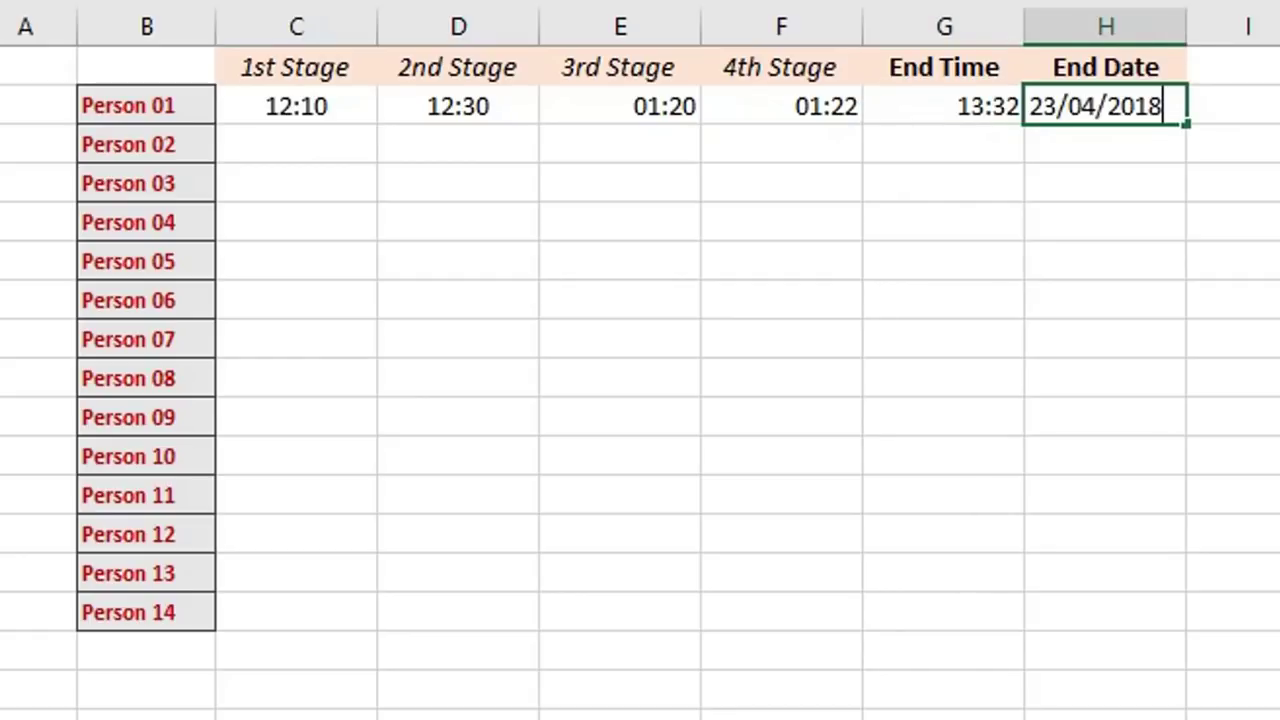
{"action": "key", "text": "Return"}
{"action": "key", "text": "Up"}
{"action": "key", "text": "shift+Right"}
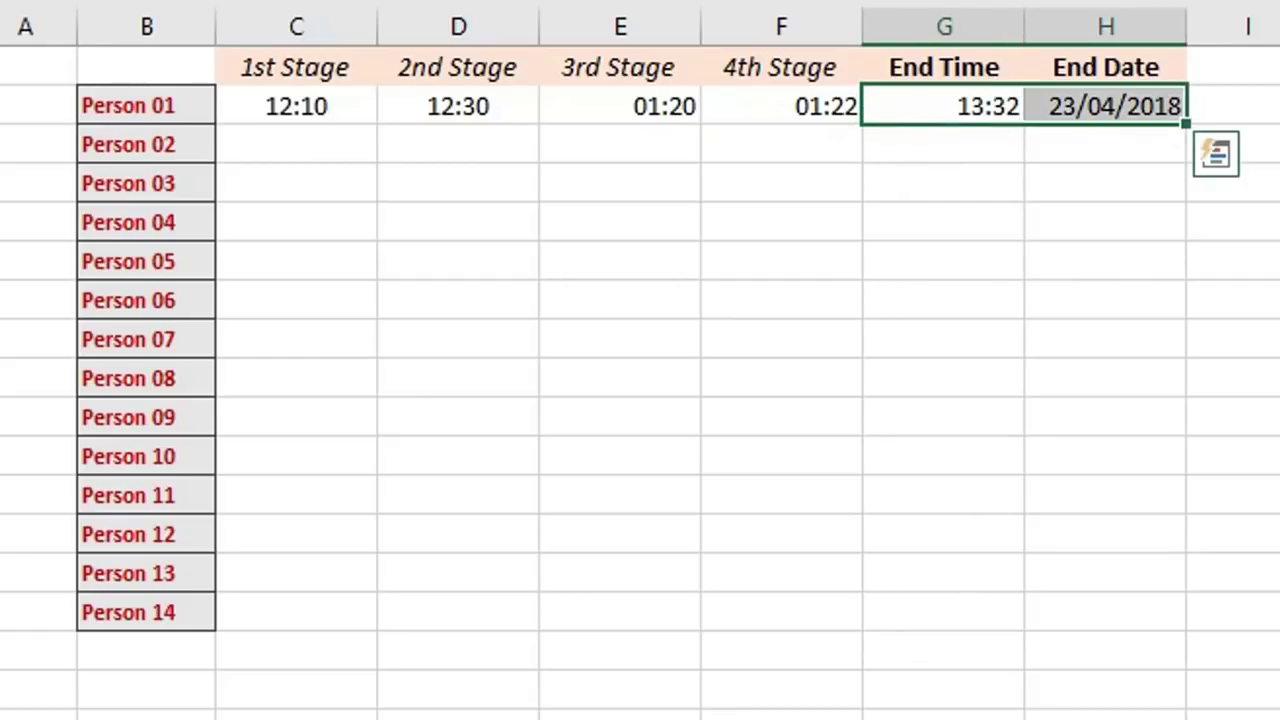
Step: Bold the Person 01 end time and end date
{"action": "key", "text": "ctrl+b"}
{"action": "key", "text": "Left"}
{"action": "key", "text": "ctrl+shift+Left"}
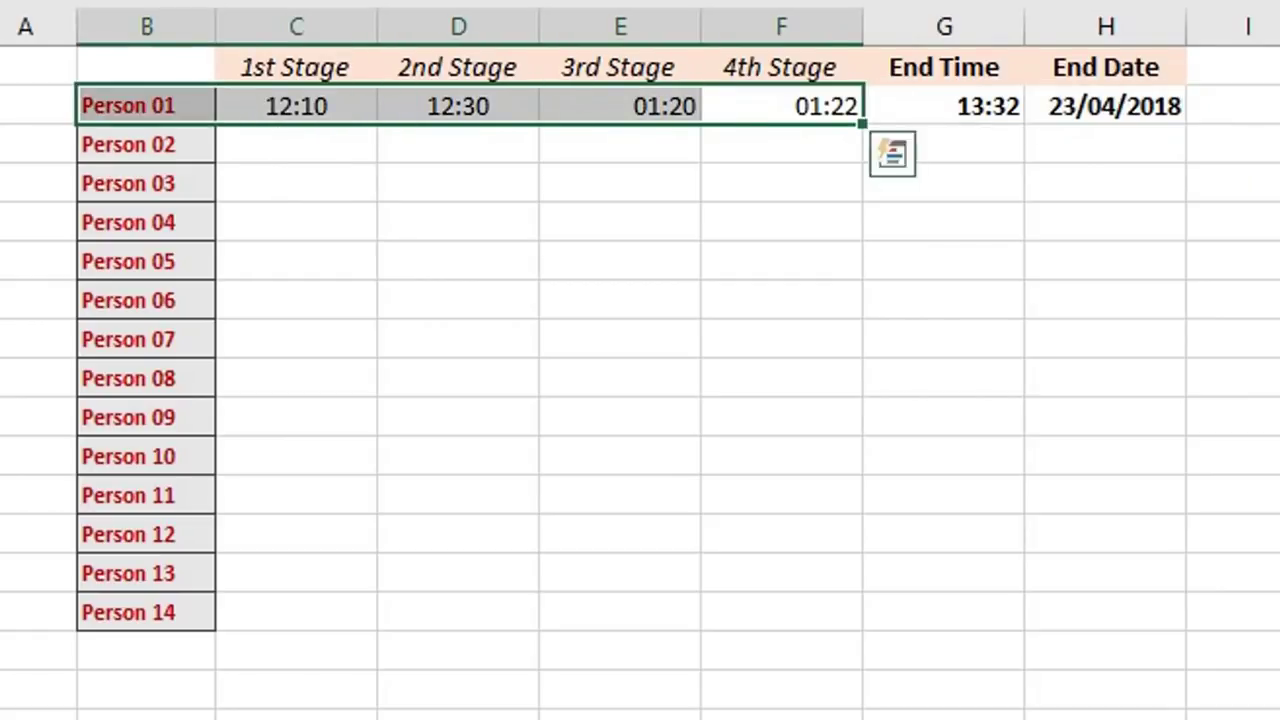
{"action": "key", "text": "shift+BackSpace"}
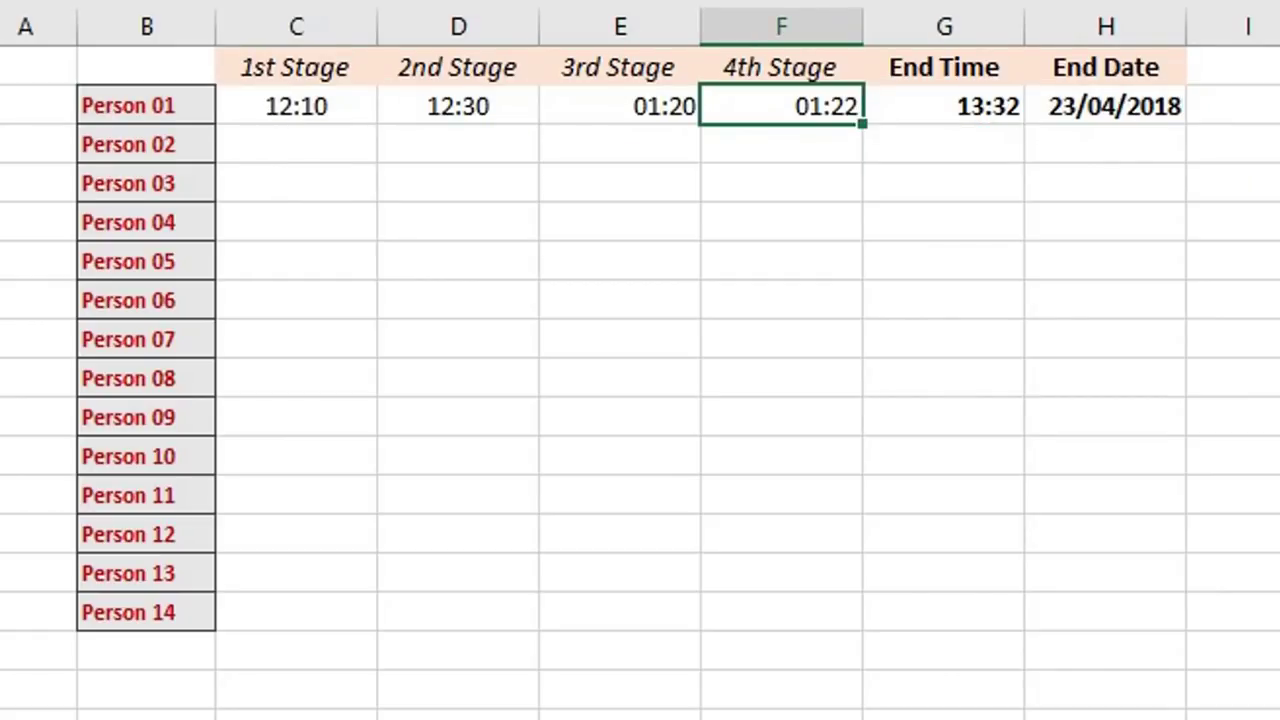
{"action": "key", "text": "Right"}
{"action": "key", "text": "shift+Right"}
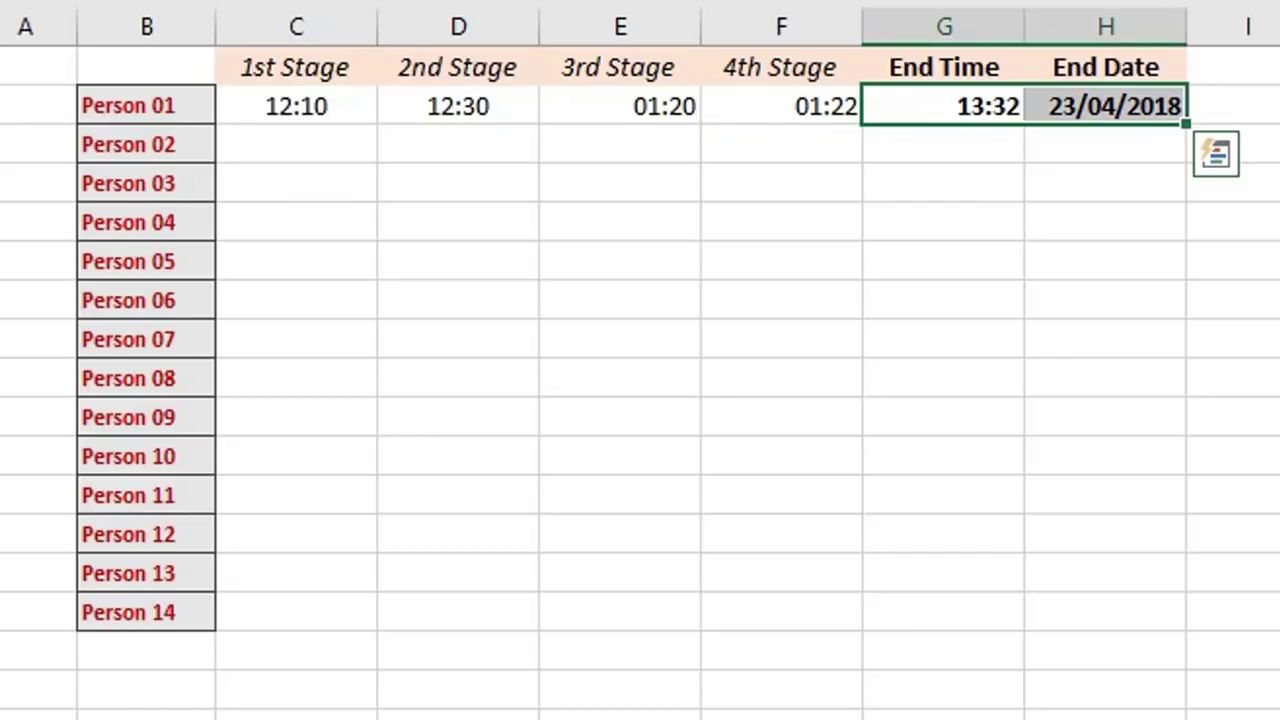
{"action": "key", "text": "shift+Left"}
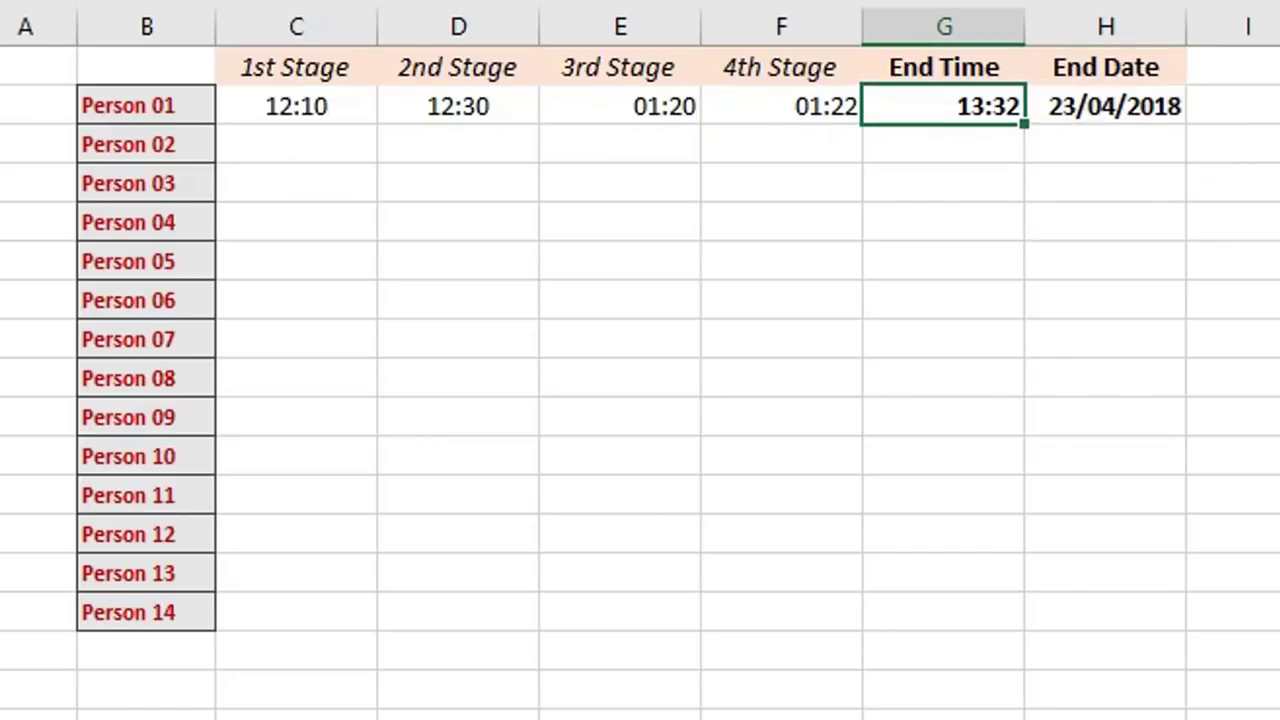
{"action": "key", "text": "shift+Right"}
Step: Fill the Person 01 stage times down into the Person 02 row with Ctrl+D
{"action": "key", "text": "Down"}
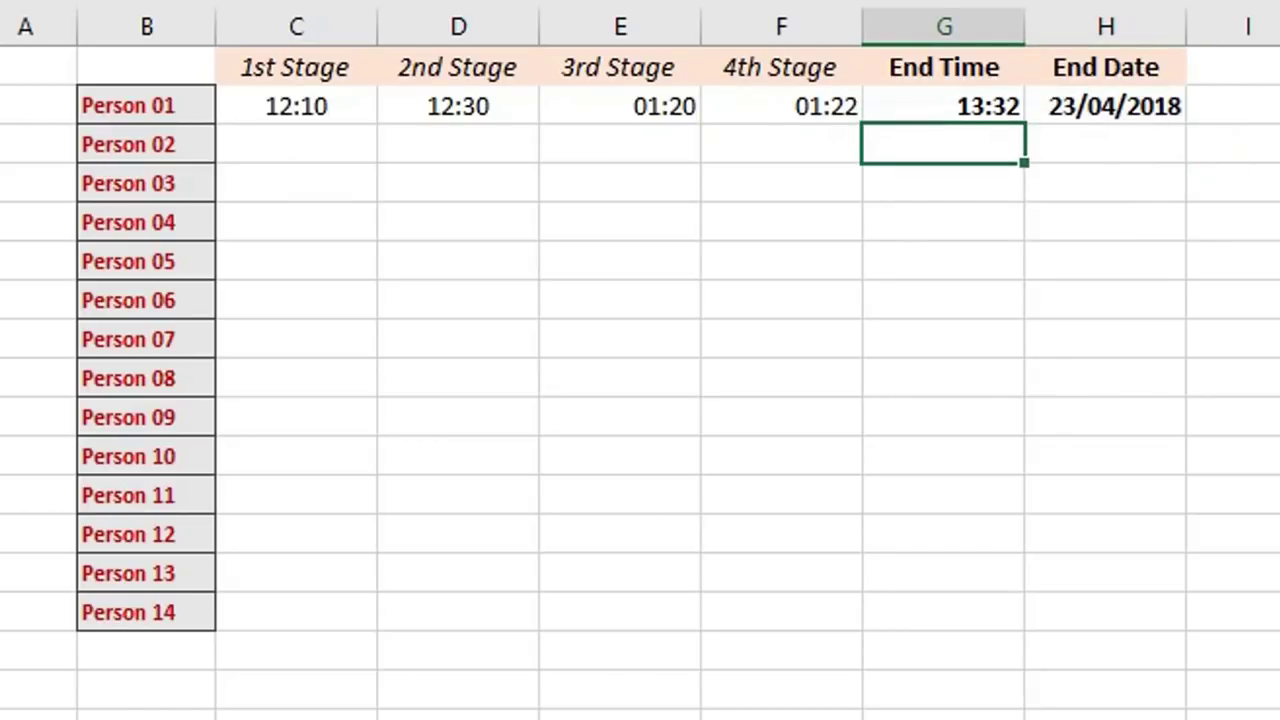
{"action": "key", "text": "Up"}
{"action": "key", "text": "Left"}
{"action": "key", "text": "shift+Left"}
{"action": "key", "text": "shift+Left"}
{"action": "key", "text": "shift+Left"}
{"action": "key", "text": "shift+Left"}
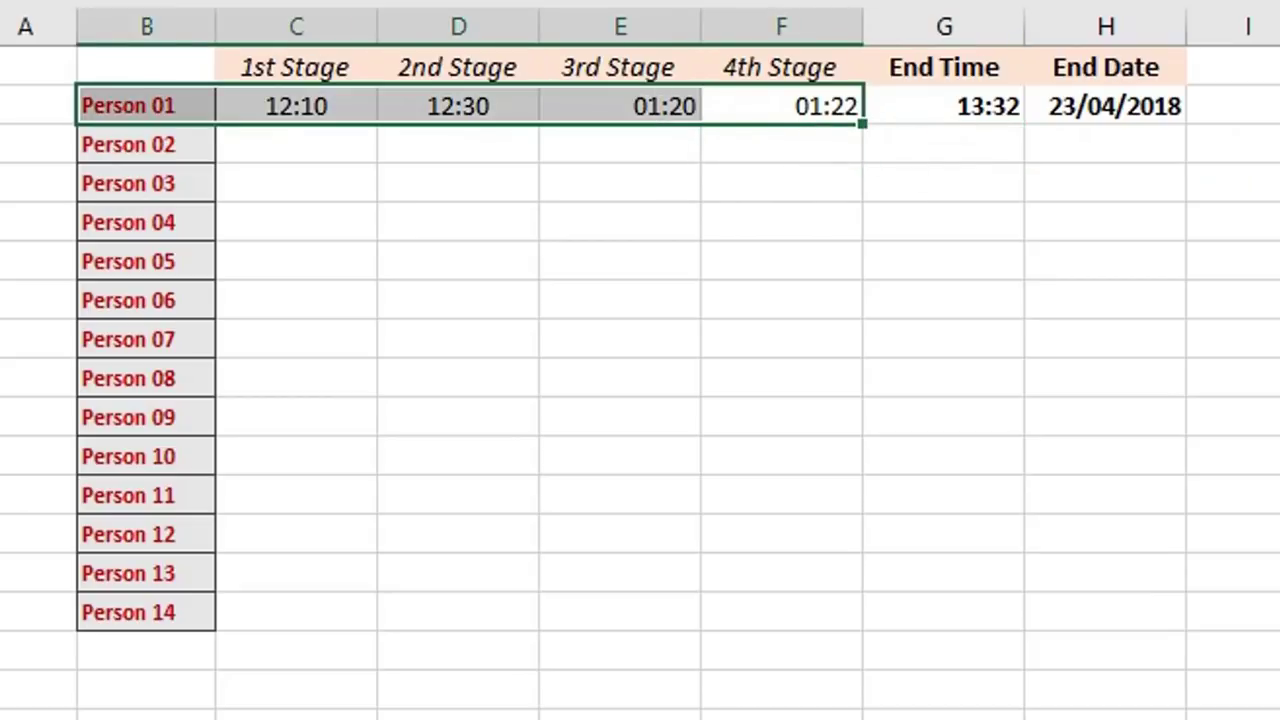
{"action": "key", "text": "shift+Right"}
{"action": "key", "text": "shift+Down"}
{"action": "key", "text": "ctrl+d"}
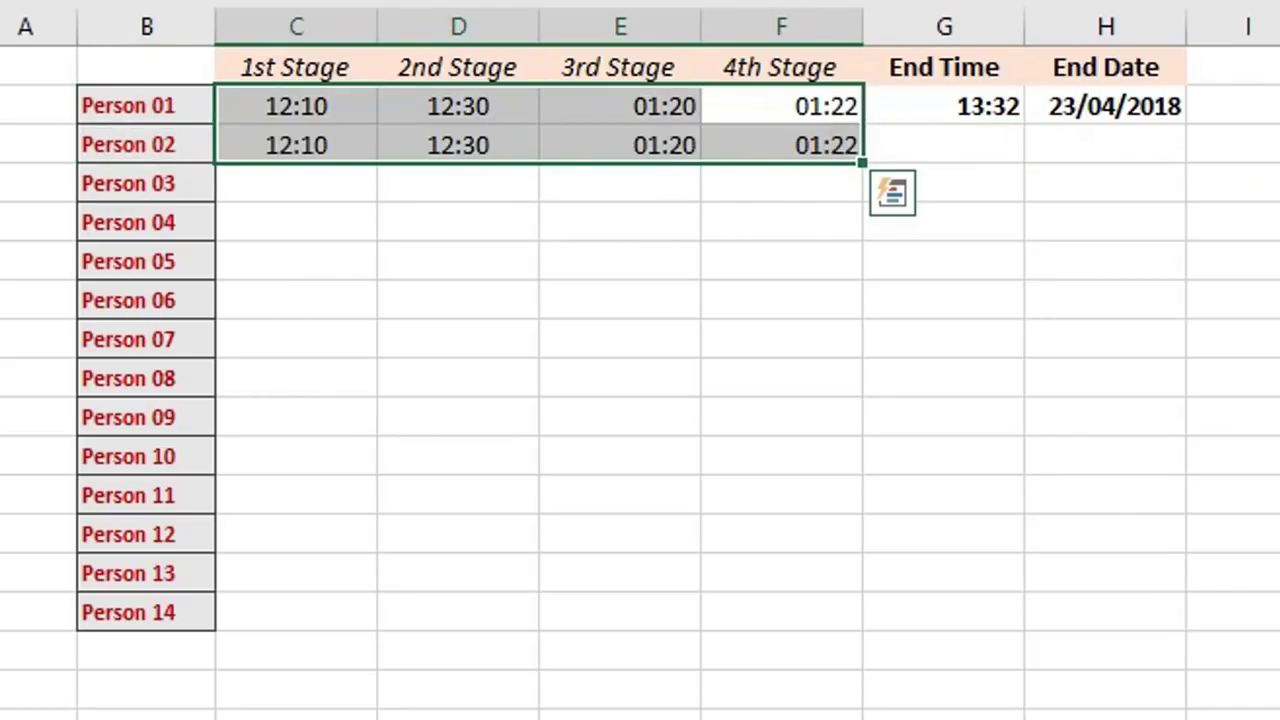
{"action": "key", "text": "Down"}
Step: Copy the 13:32 end time and the end date from above into Person 02's row
{"action": "key", "text": "Right"}
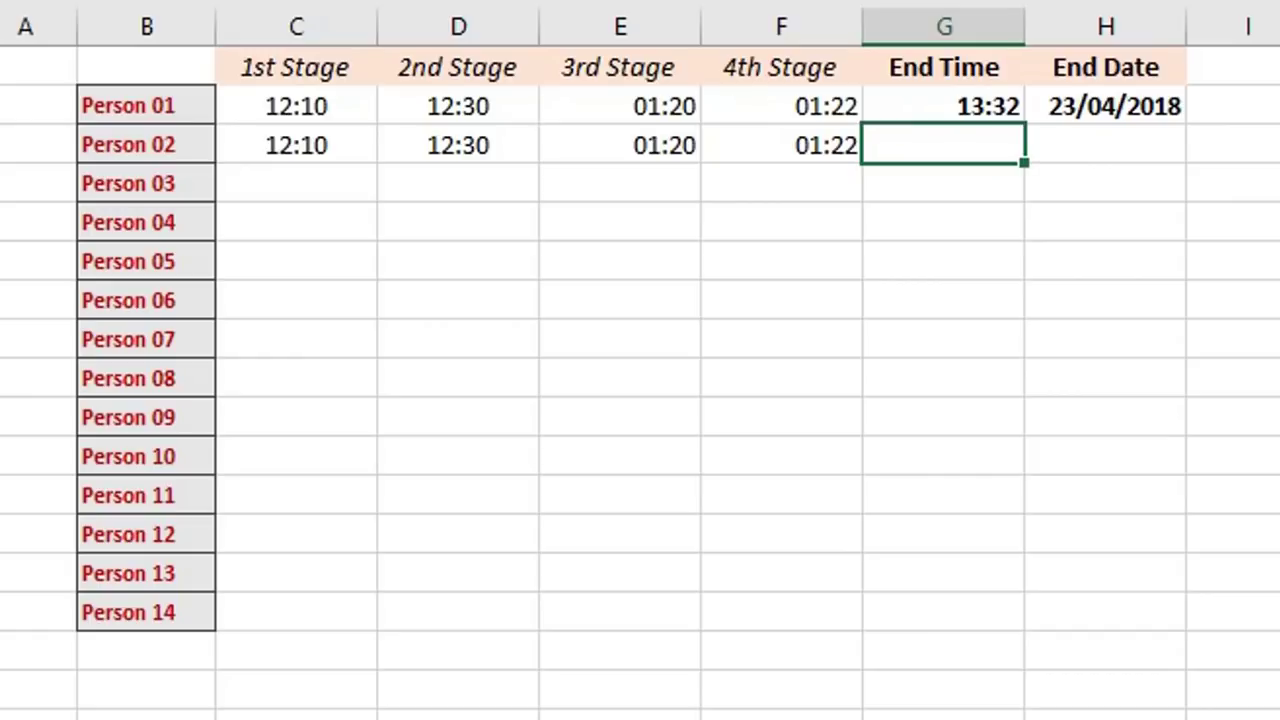
{"action": "key", "text": "ctrl+shift+apostrophe"}
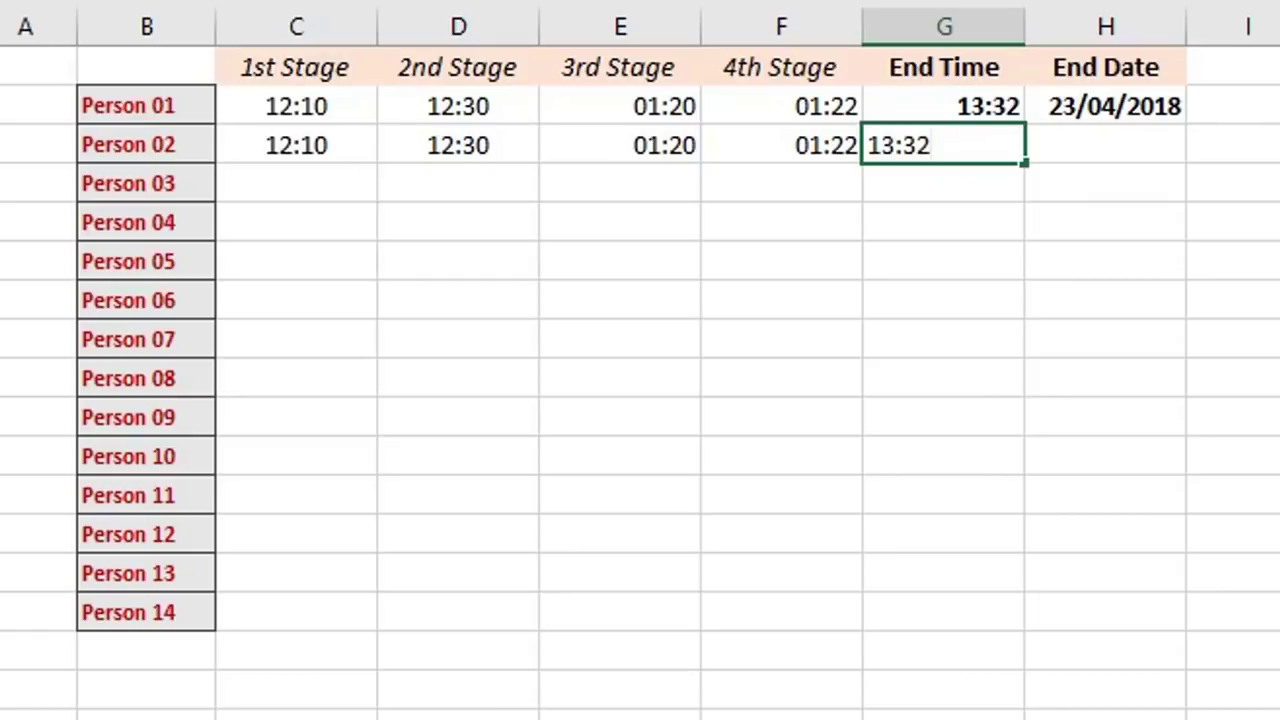
{"action": "key", "text": "Return"}
{"action": "key", "text": "Up"}
{"action": "key", "text": "Right"}
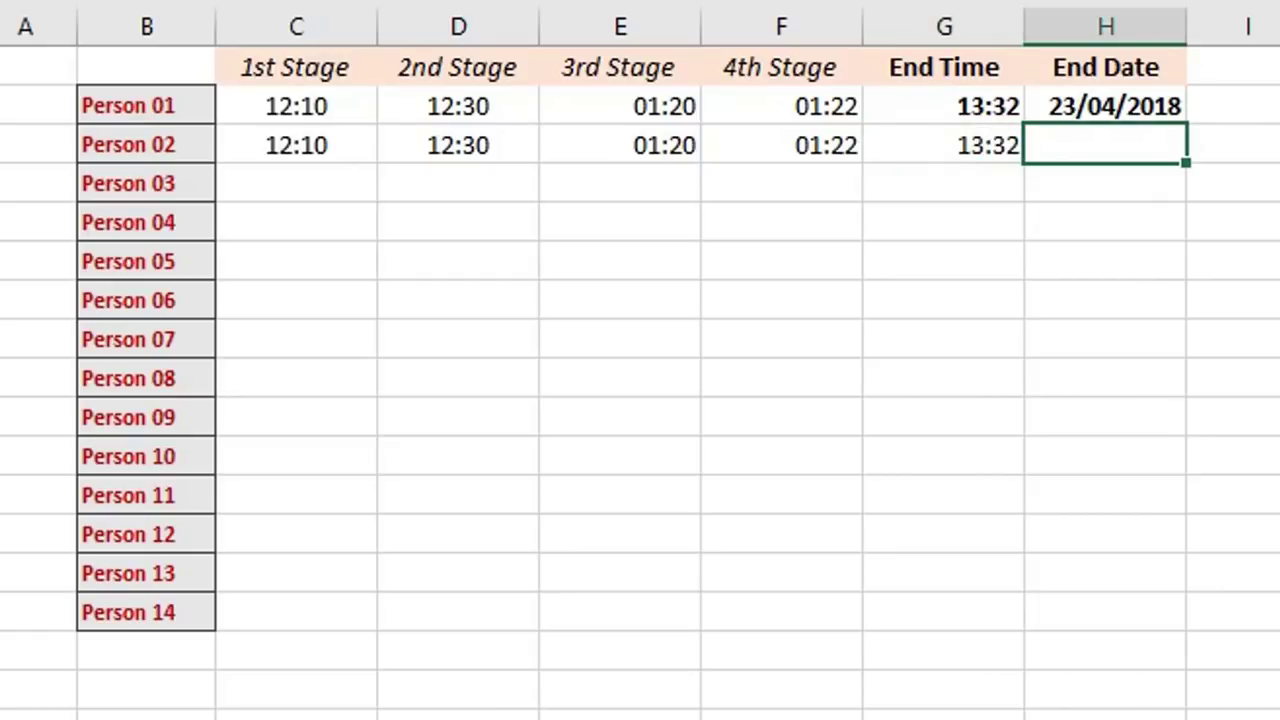
{"action": "key", "text": "ctrl+shift+apostrophe"}
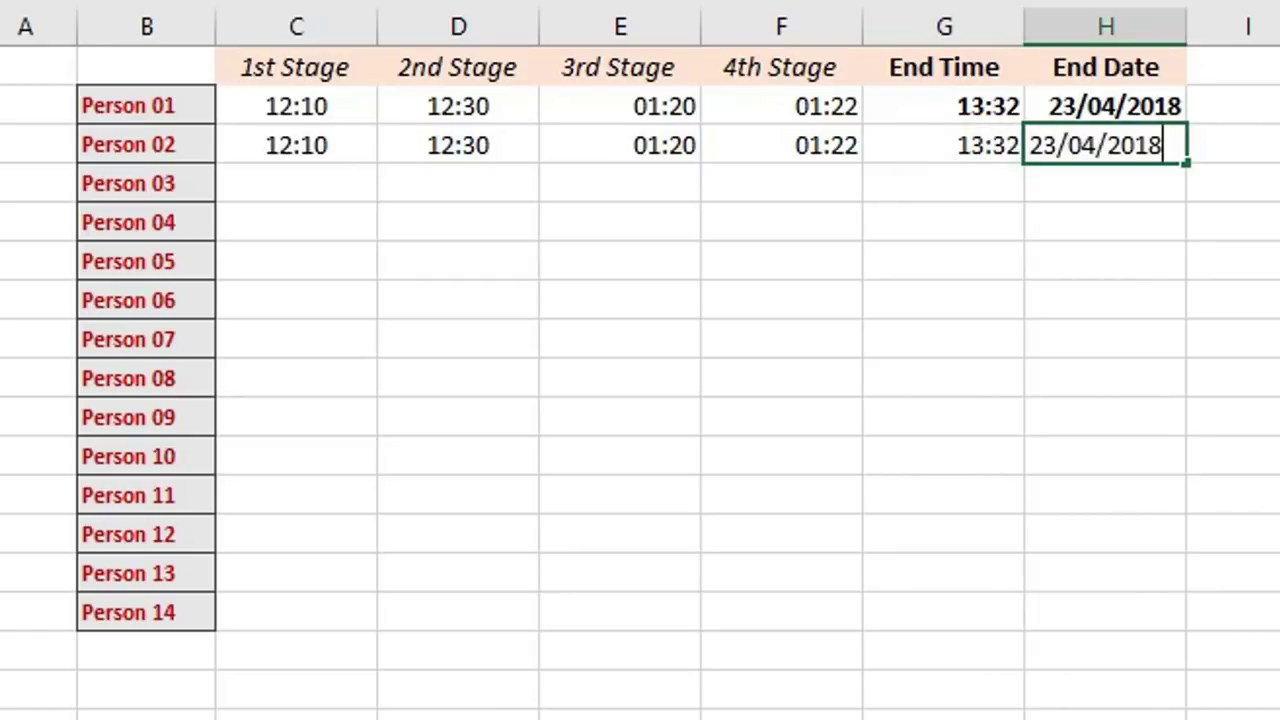
{"action": "key", "text": "Return"}
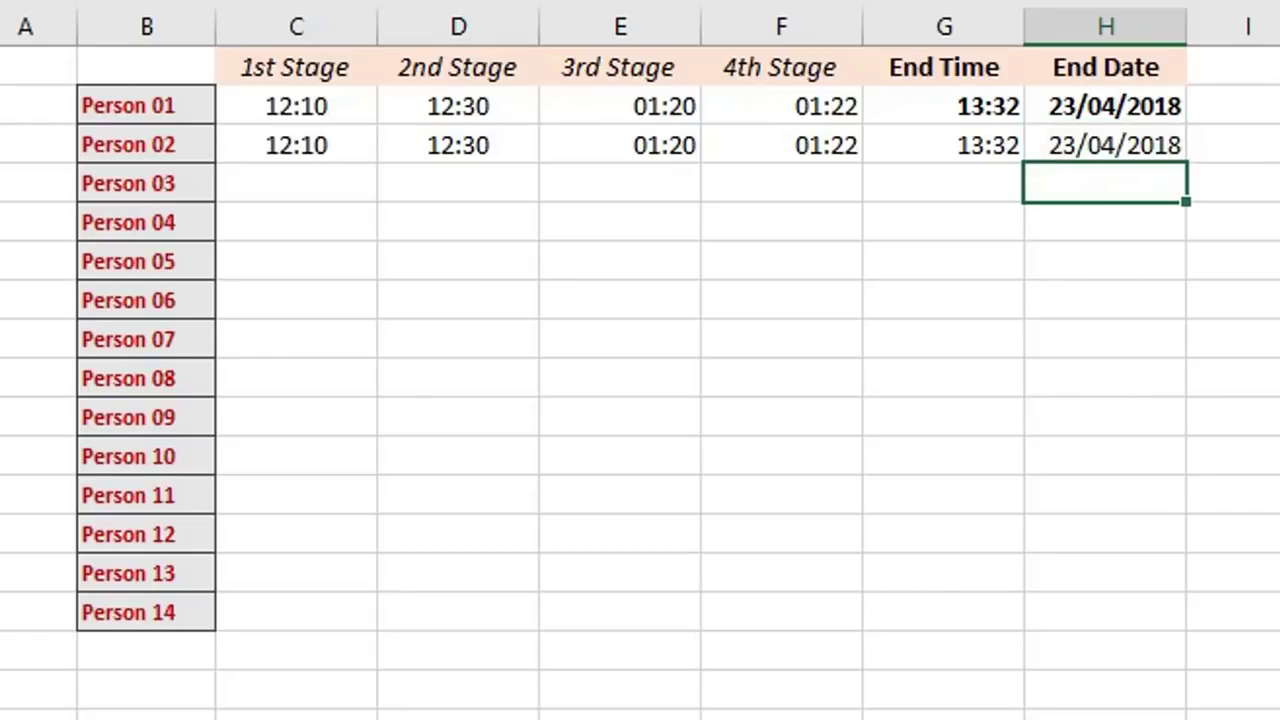
{"action": "key", "text": "Up"}
{"action": "key", "text": "shift+Left"}
{"action": "key", "text": "ctrl+b"}
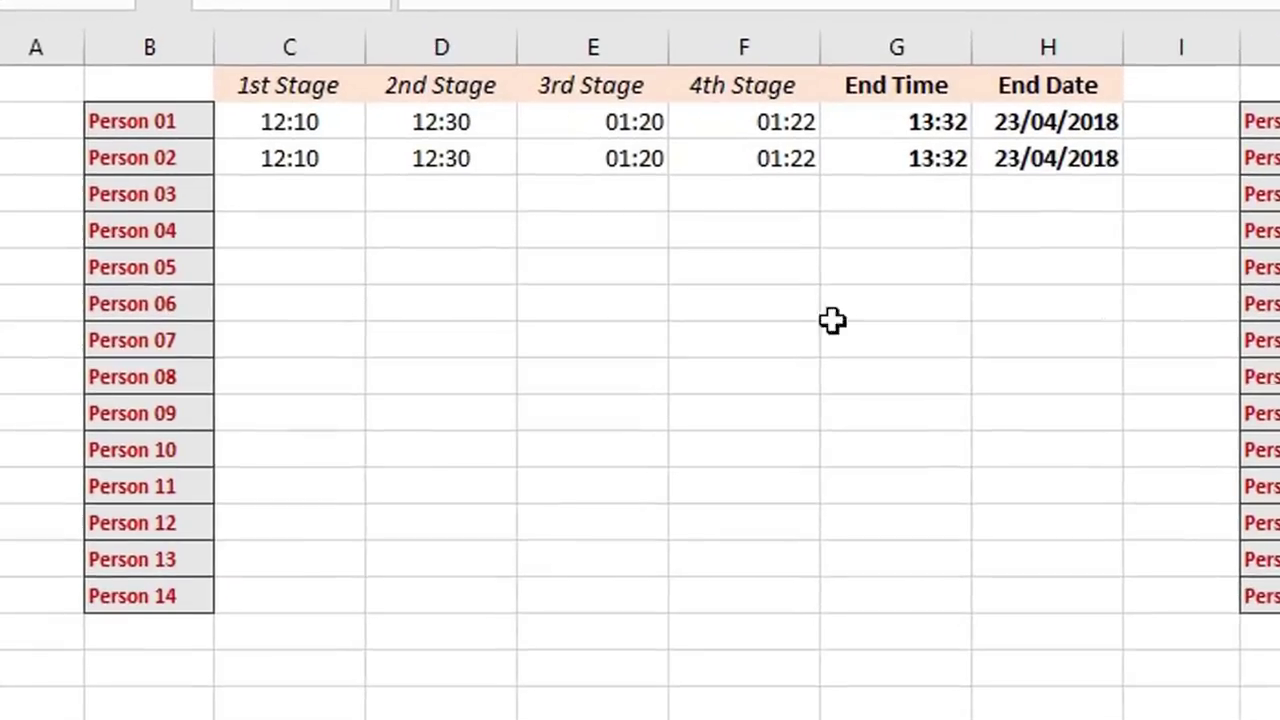
{"action": "left_click", "coordinate": [179, 85]}
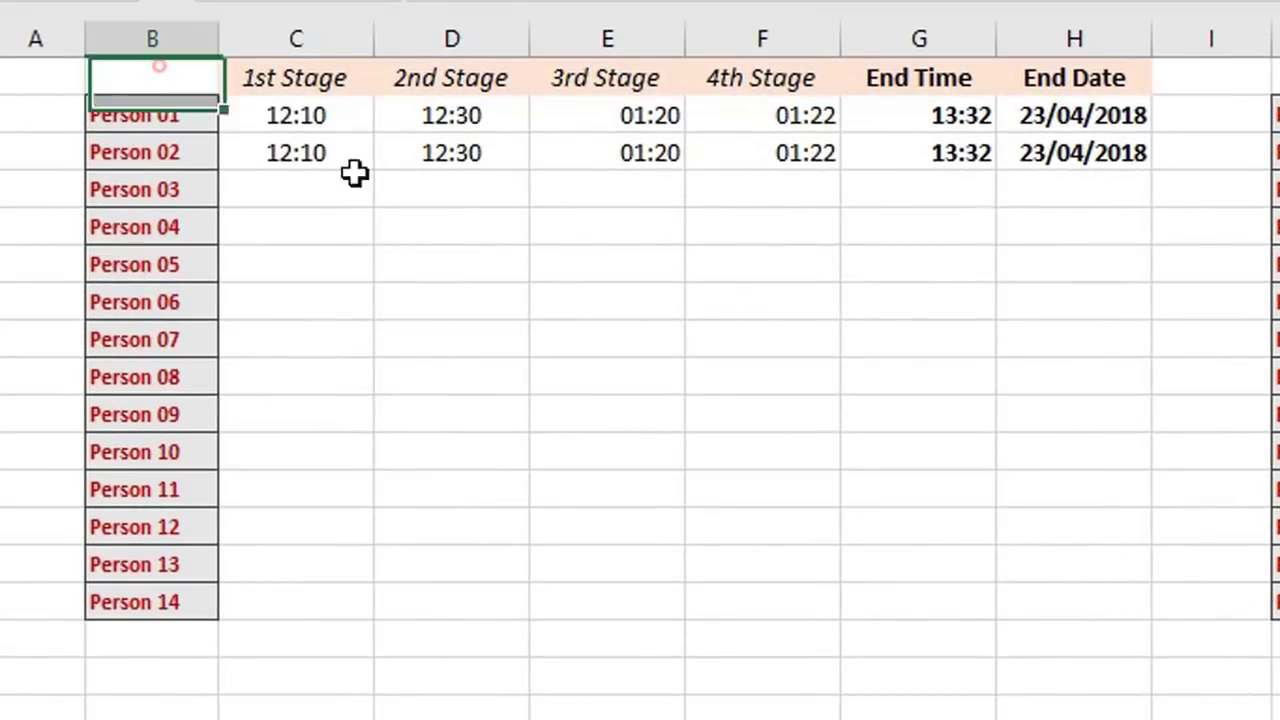
{"action": "left_click_drag", "start_coordinate": [355, 173], "coordinate": [1089, 597]}
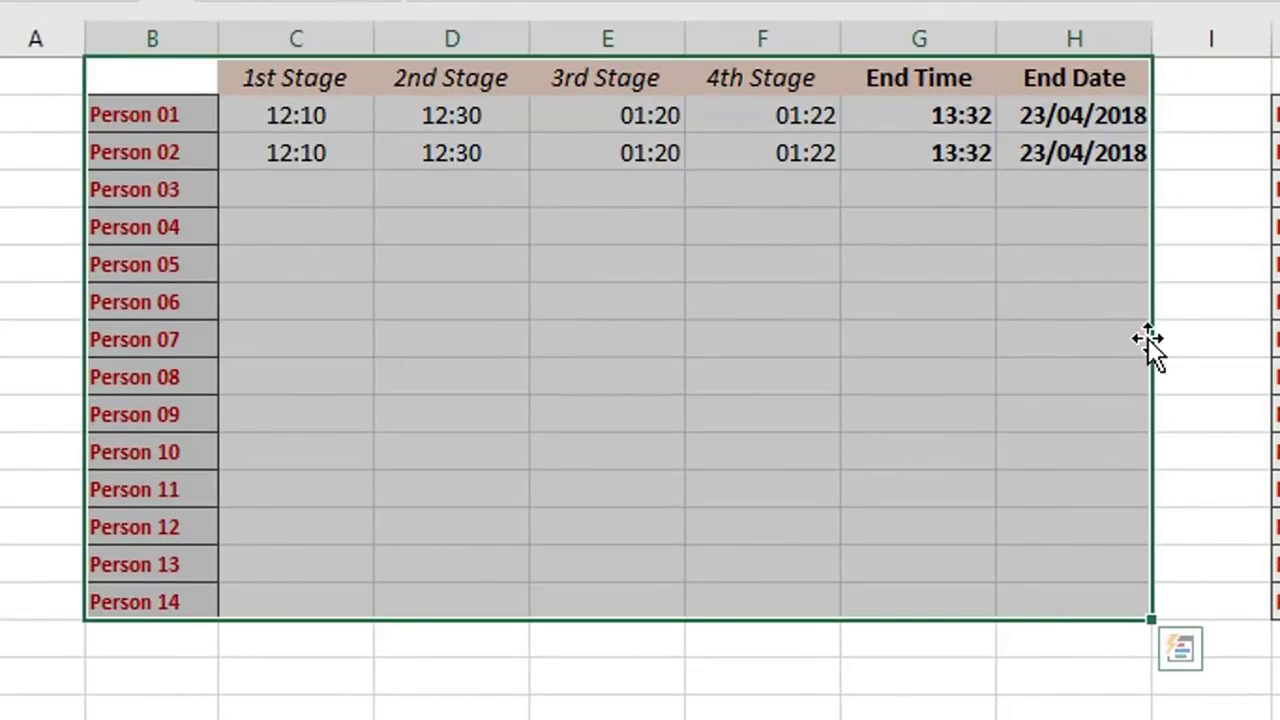
{"action": "left_click", "coordinate": [1094, 684]}
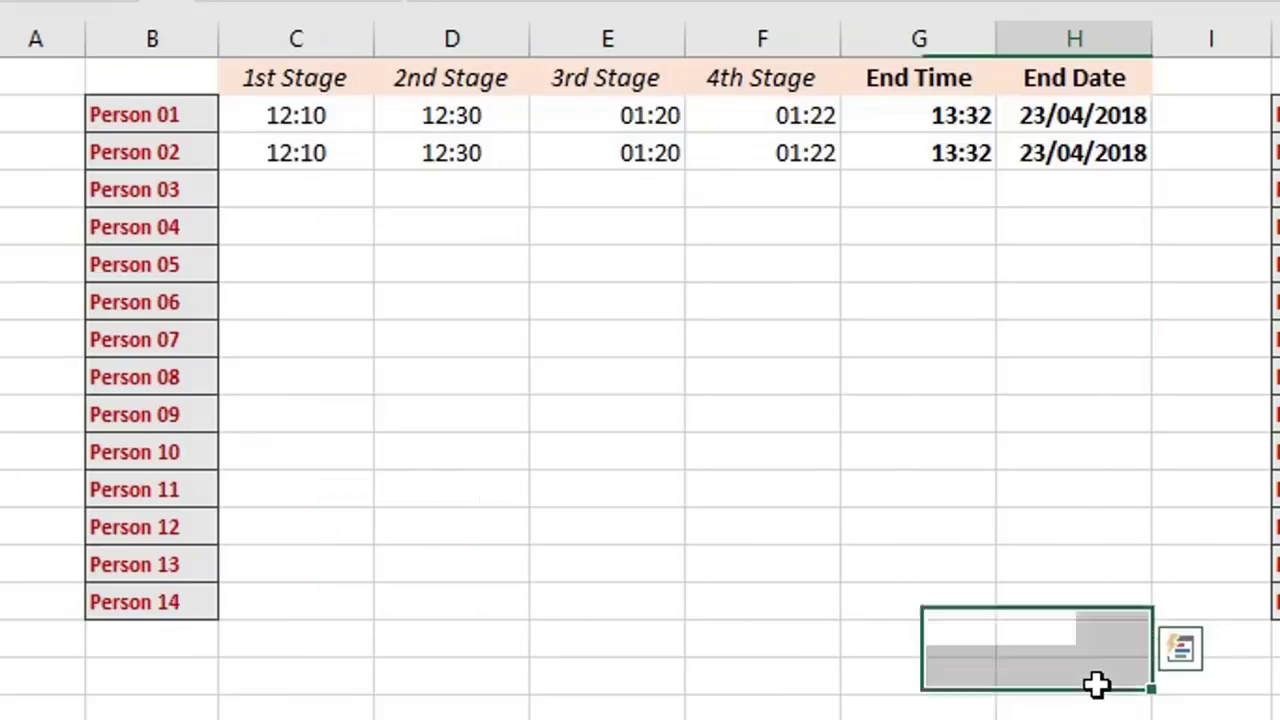
{"action": "left_click", "coordinate": [1101, 164]}
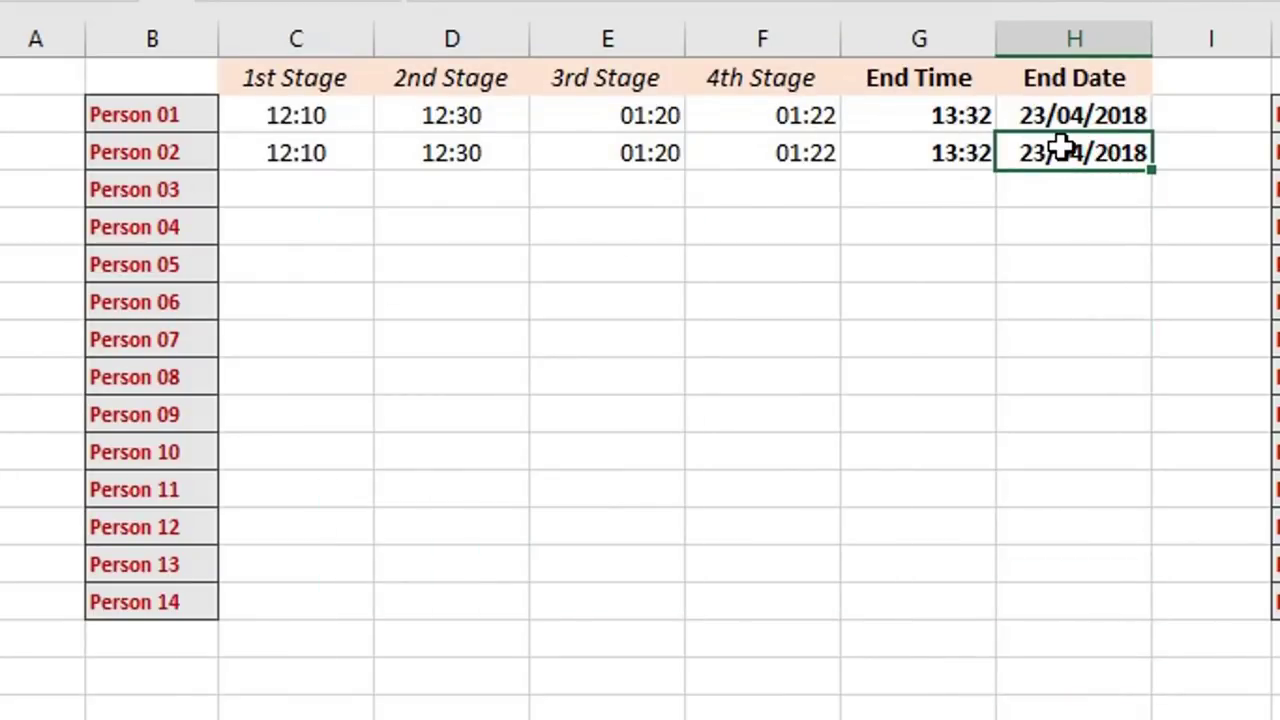
{"action": "key", "text": "ctrl+a"}
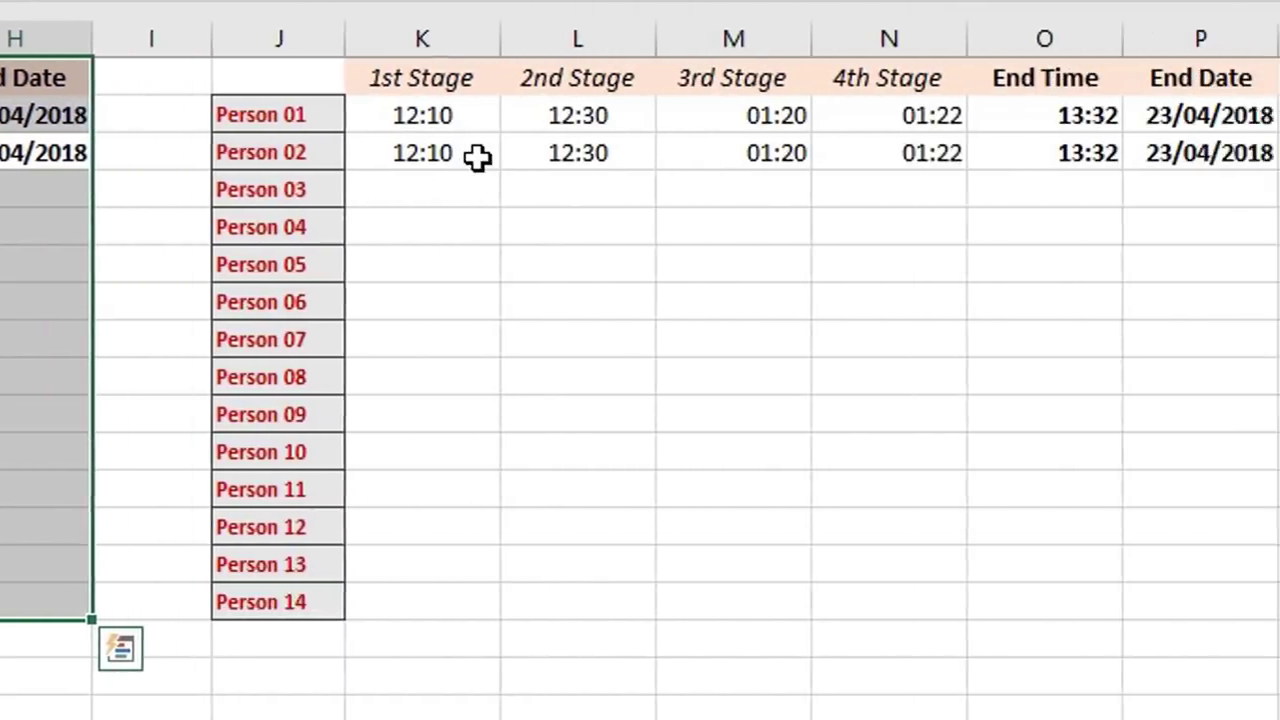
{"action": "left_click", "coordinate": [477, 157]}
{"action": "key", "text": "ctrl+a"}
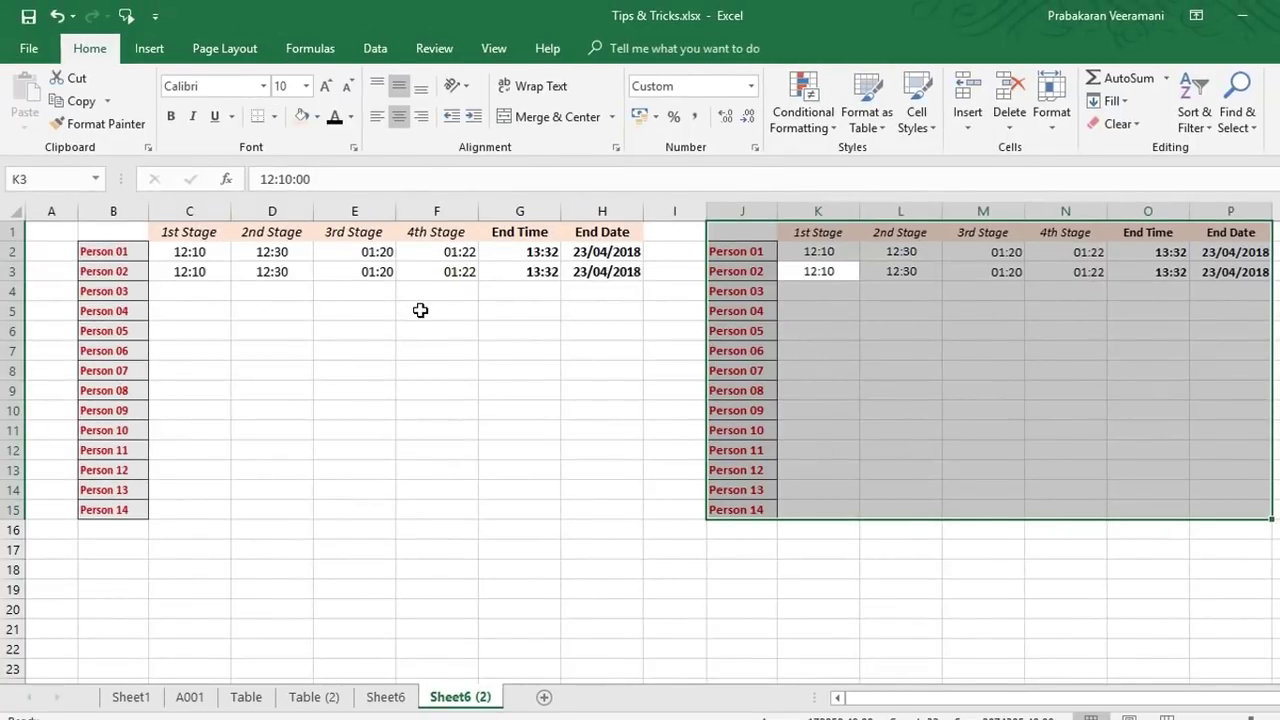
{"action": "left_click", "coordinate": [680, 621]}
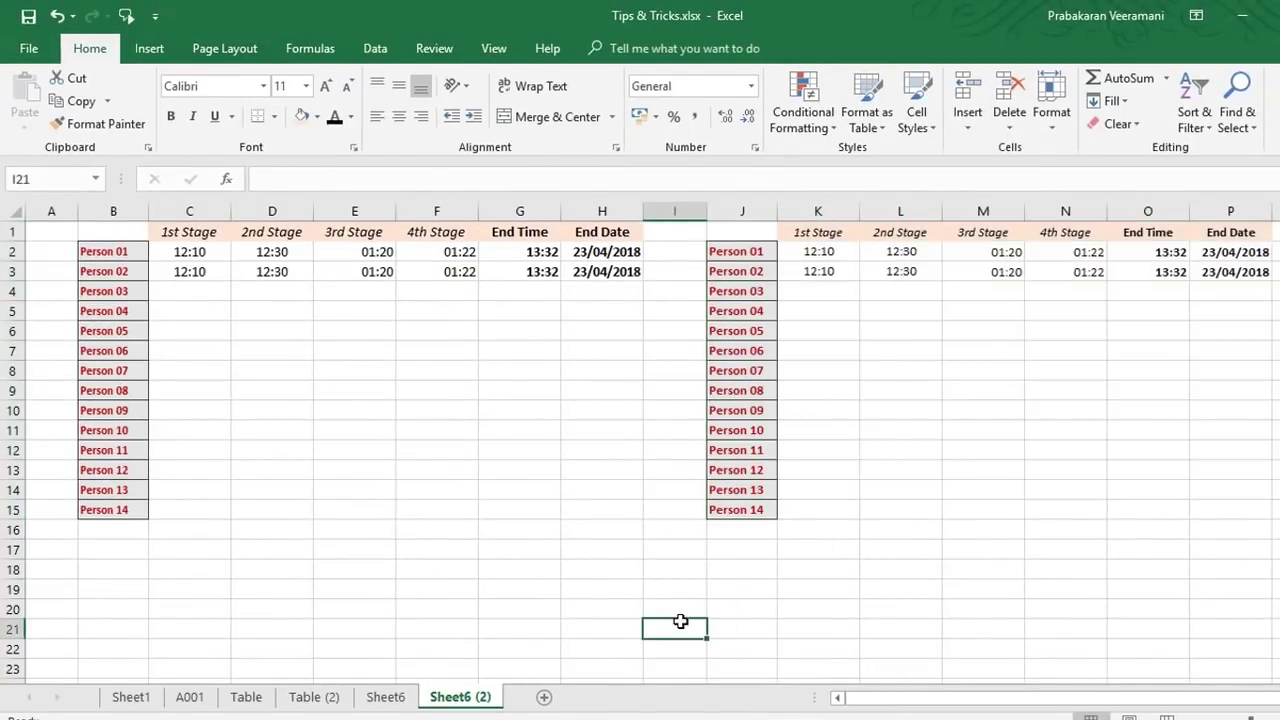
{"action": "left_click", "coordinate": [615, 272]}
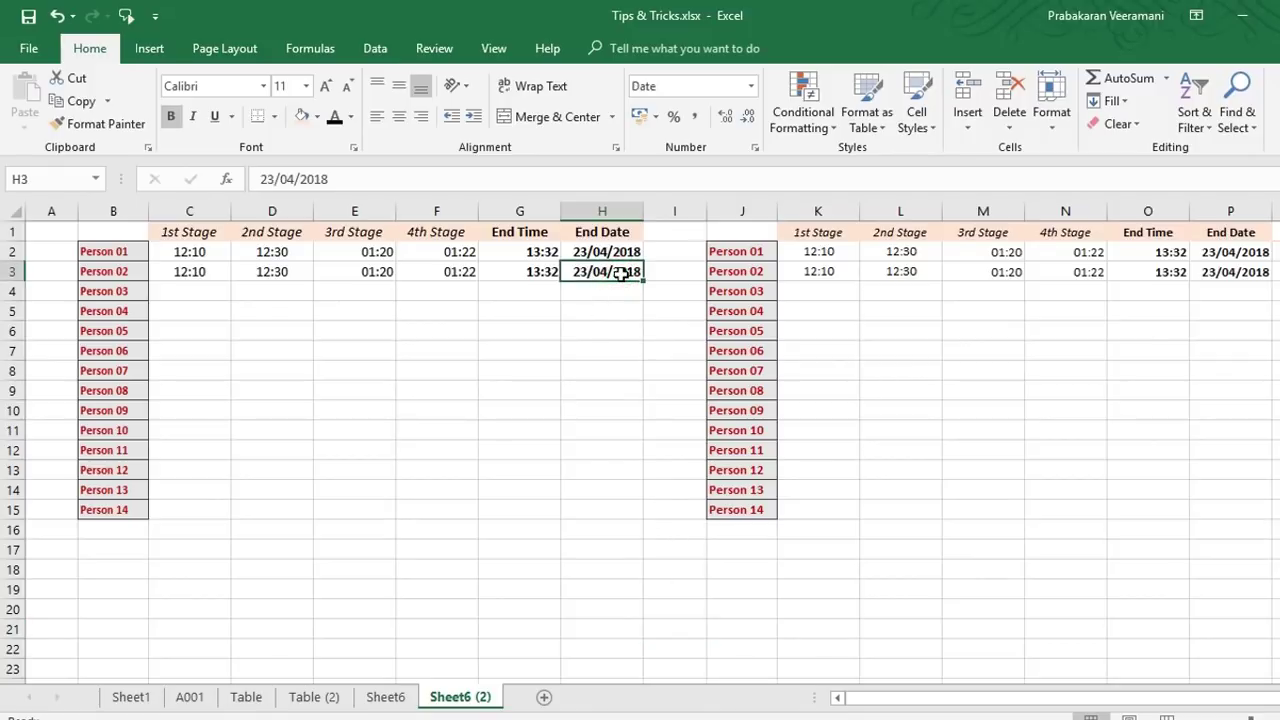
{"action": "key", "text": "ctrl+a"}
{"action": "key", "text": "ctrl+a"}
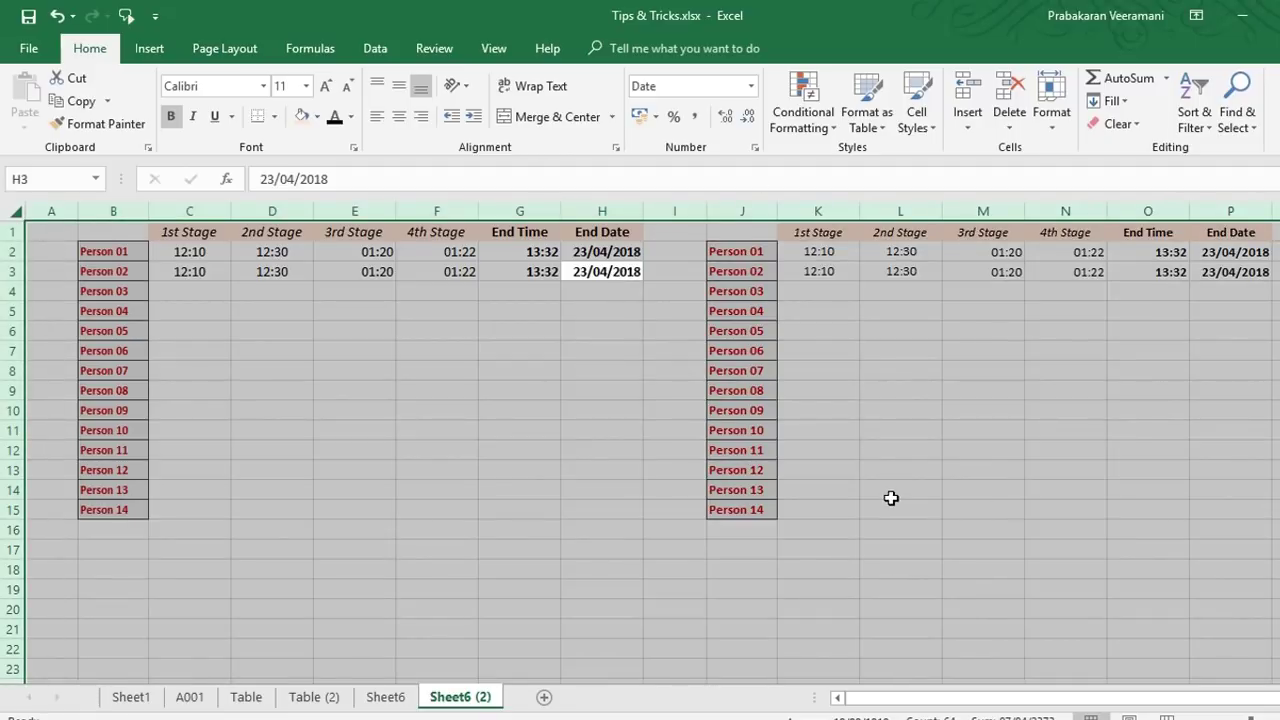
{"action": "left_click", "coordinate": [1085, 264]}
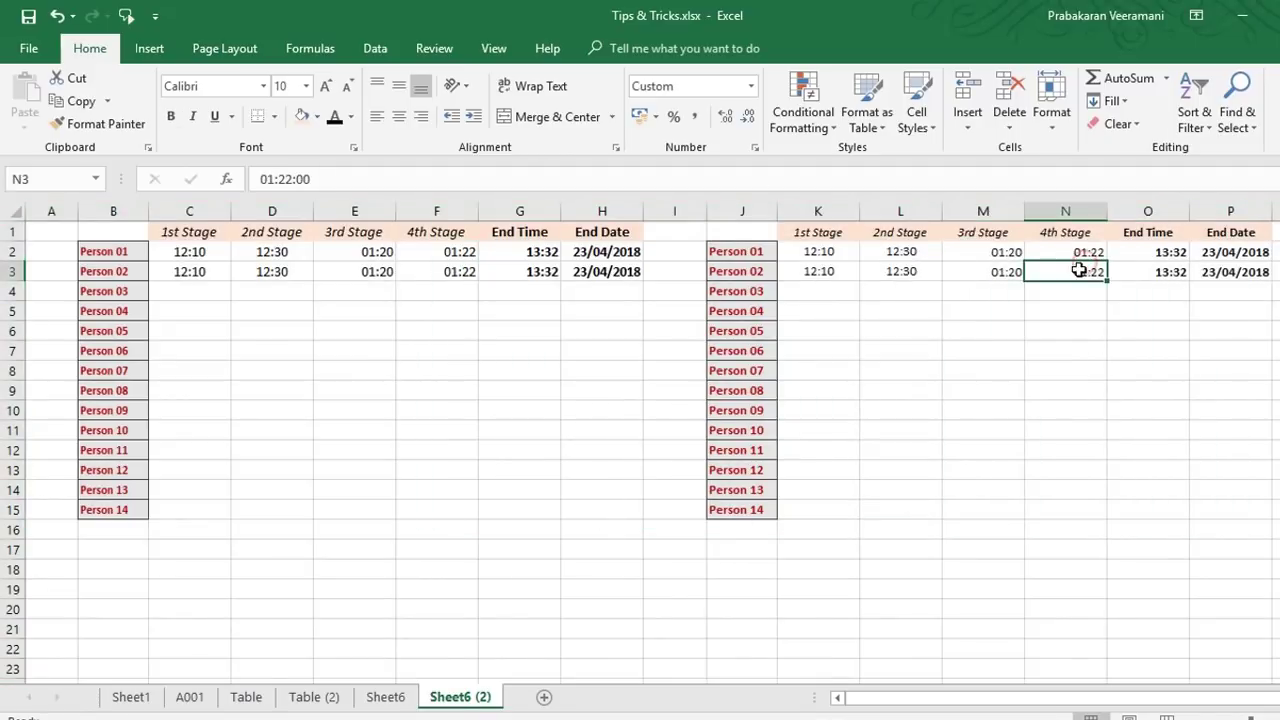
{"action": "key", "text": "ctrl+a"}
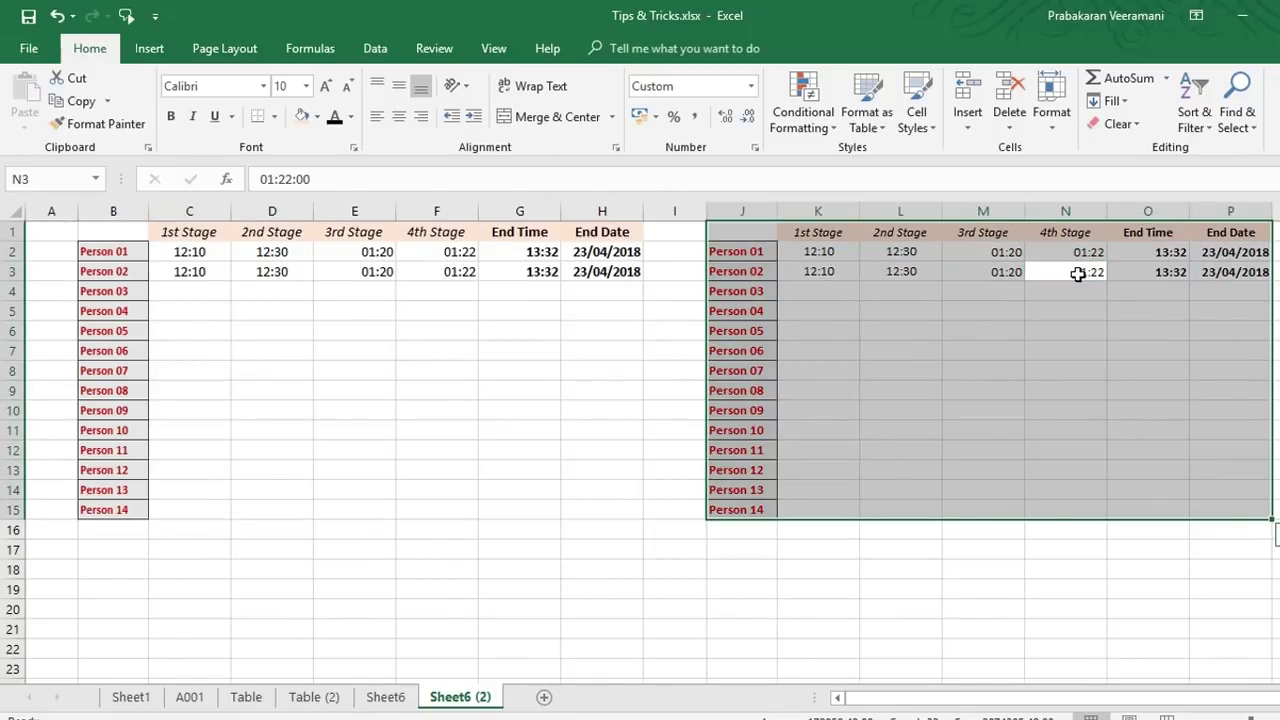
{"action": "key", "text": "ctrl+a"}
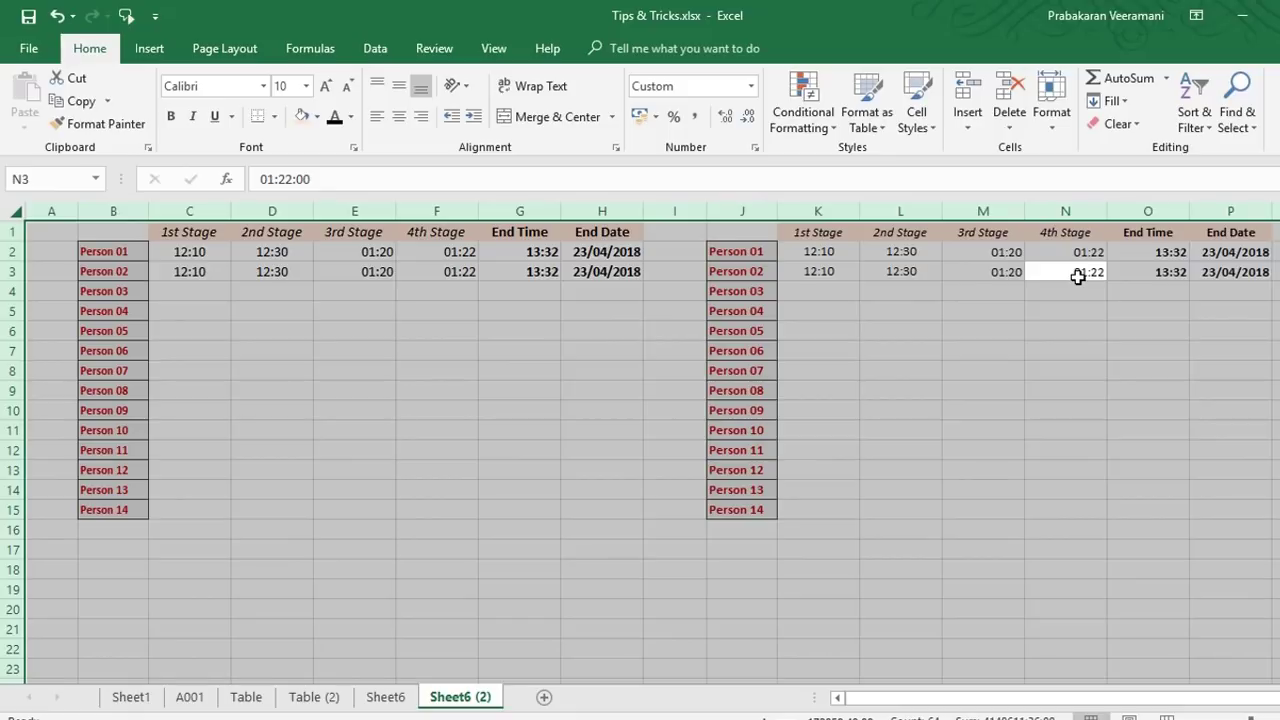
{"action": "left_click", "coordinate": [662, 666]}
{"action": "scroll", "coordinate": [680, 660], "scroll_direction": "down", "scroll_amount": 1}
{"action": "left_click", "coordinate": [688, 638]}
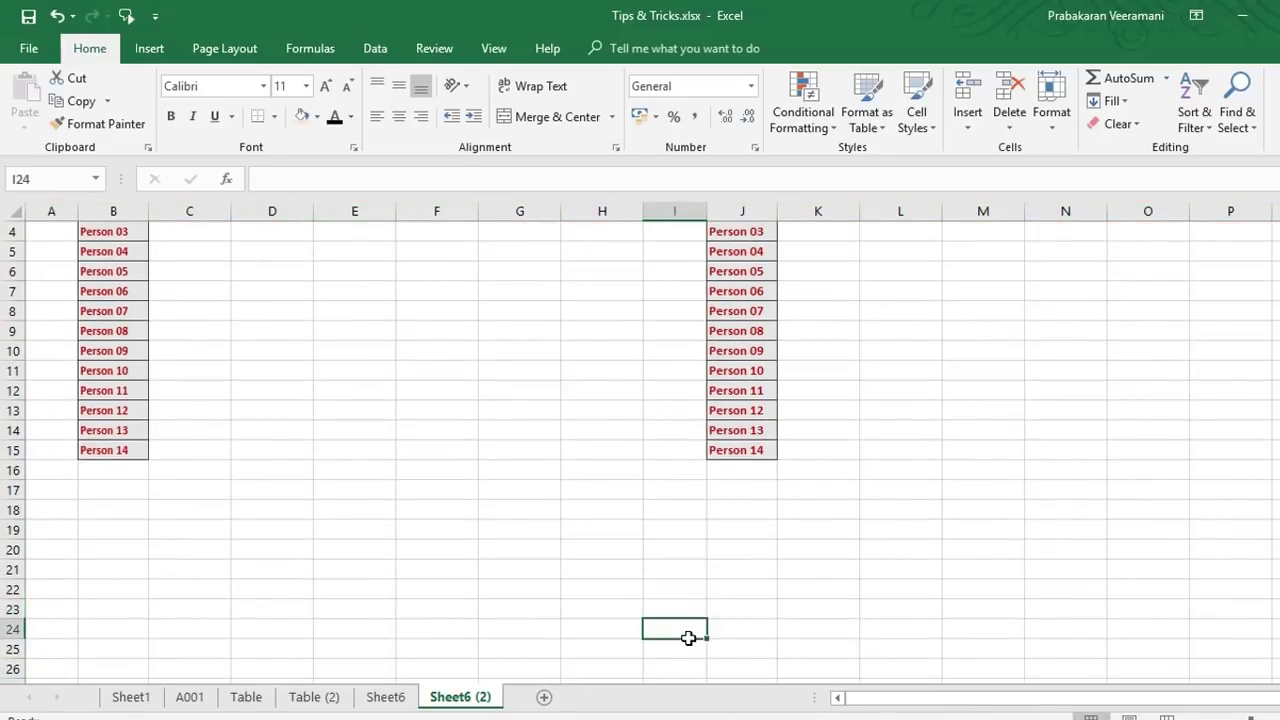
{"action": "key", "text": "ctrl+a"}
{"action": "scroll", "coordinate": [703, 427], "scroll_direction": "up", "scroll_amount": 1}
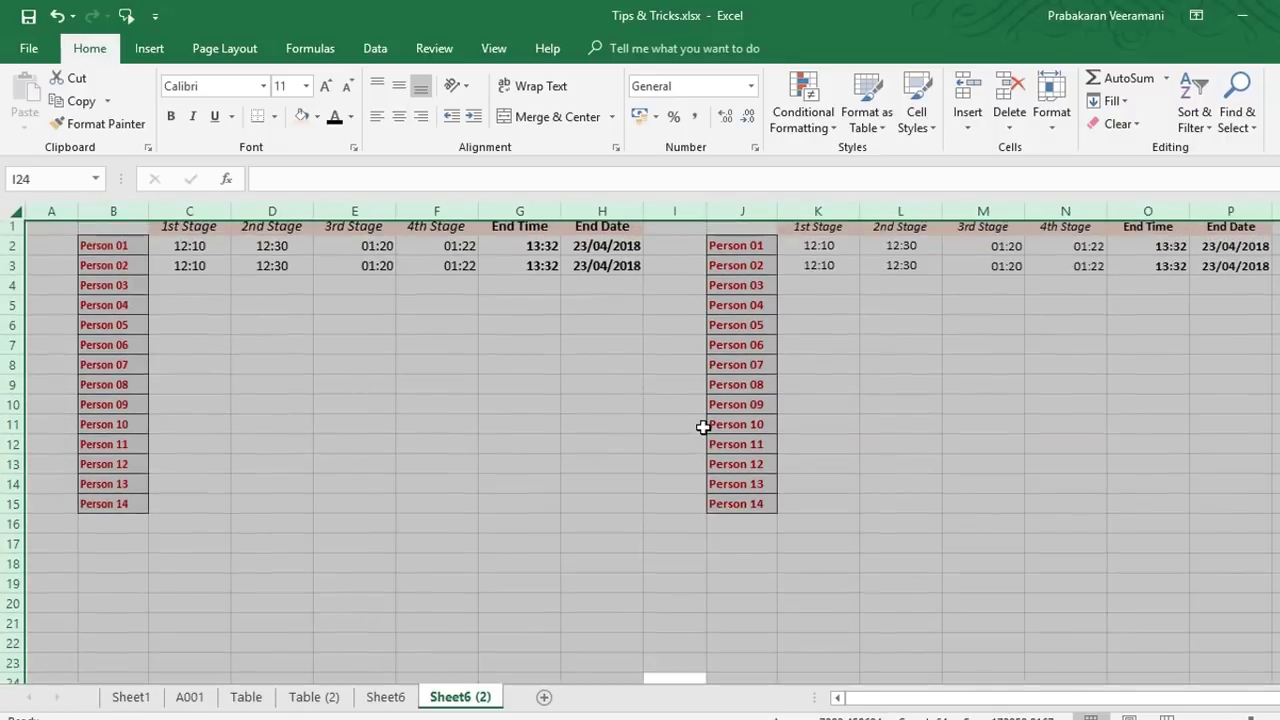
{"action": "left_click", "coordinate": [674, 543]}
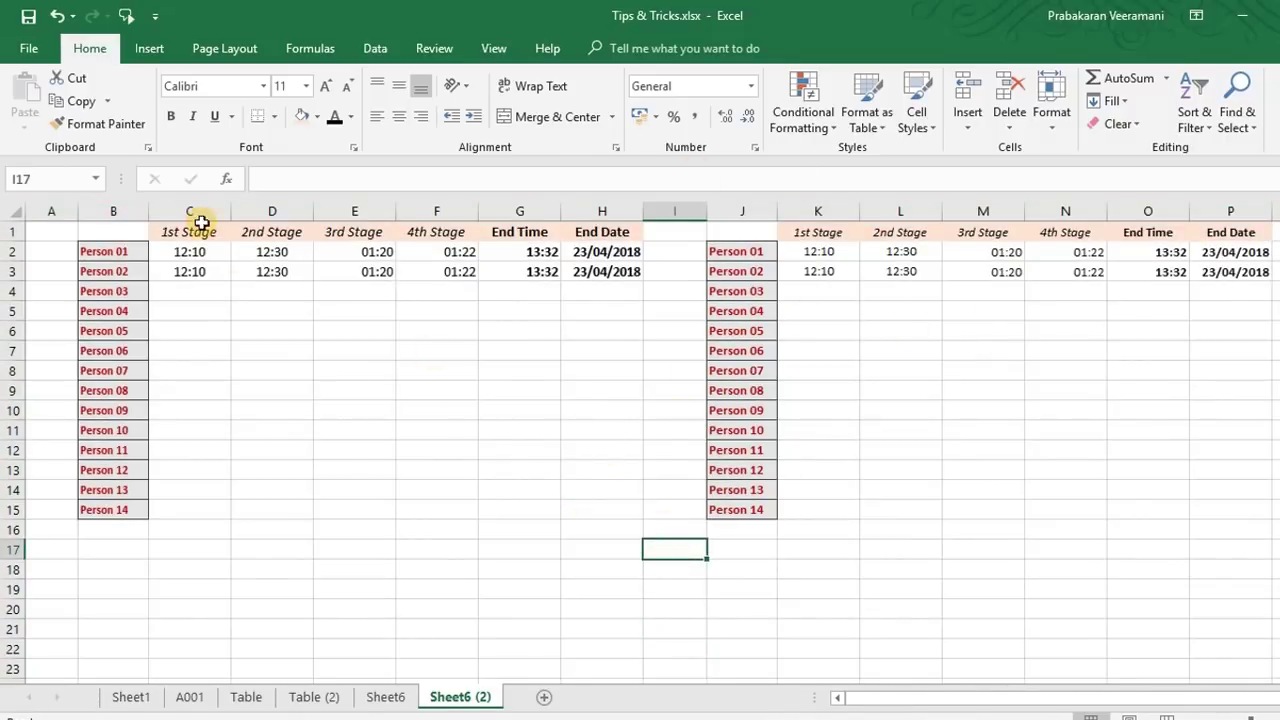
{"action": "left_click", "coordinate": [16, 213]}
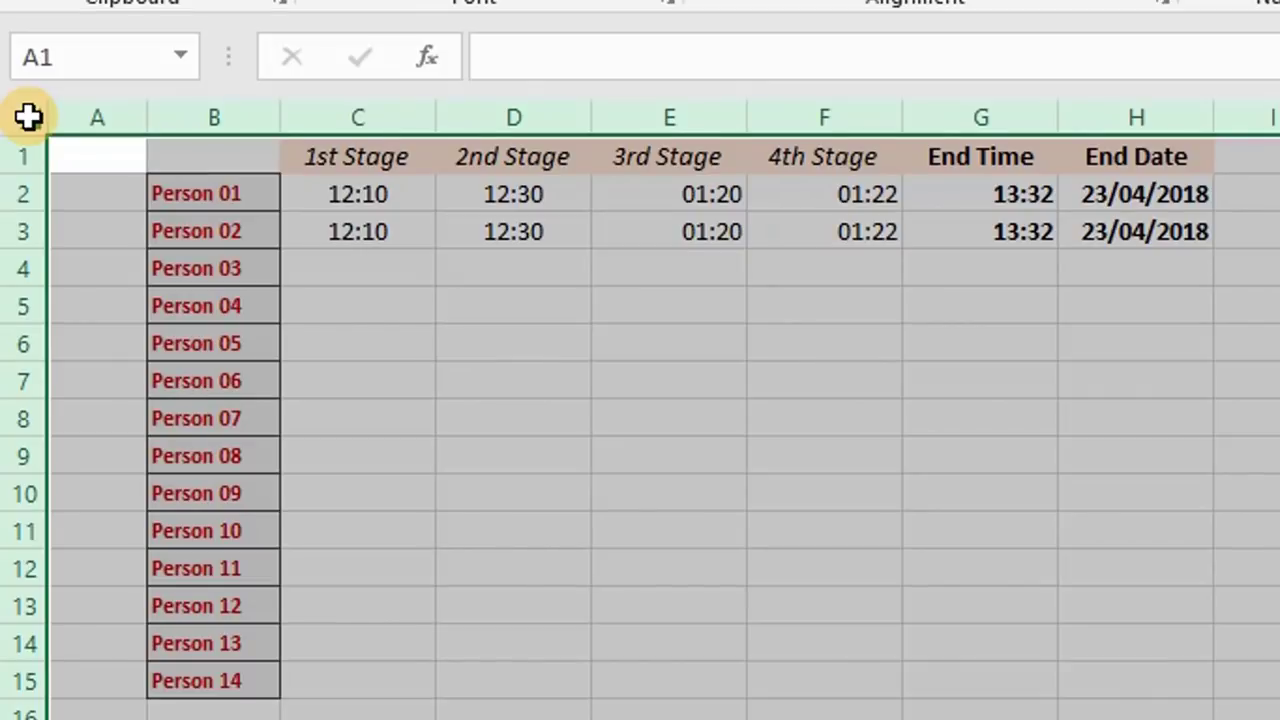
{"action": "left_click", "coordinate": [1160, 231]}
{"action": "key", "text": "ctrl+a"}
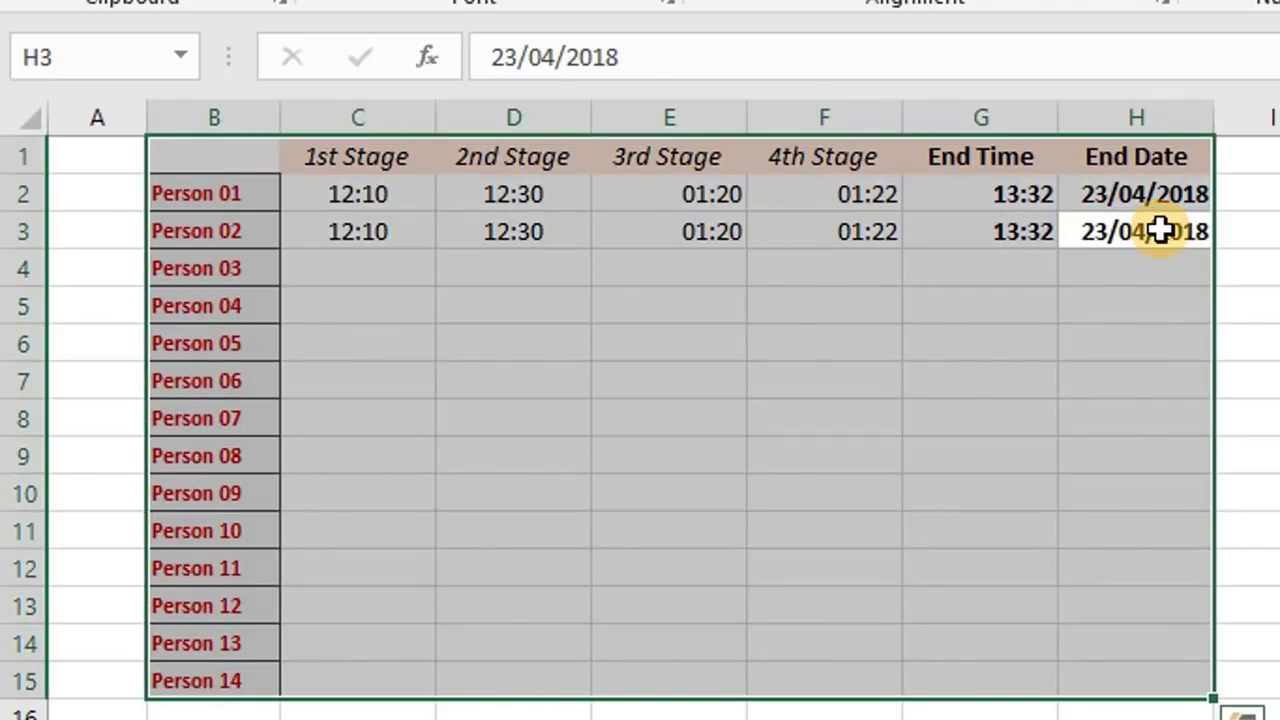
{"action": "key", "text": "ctrl+a"}
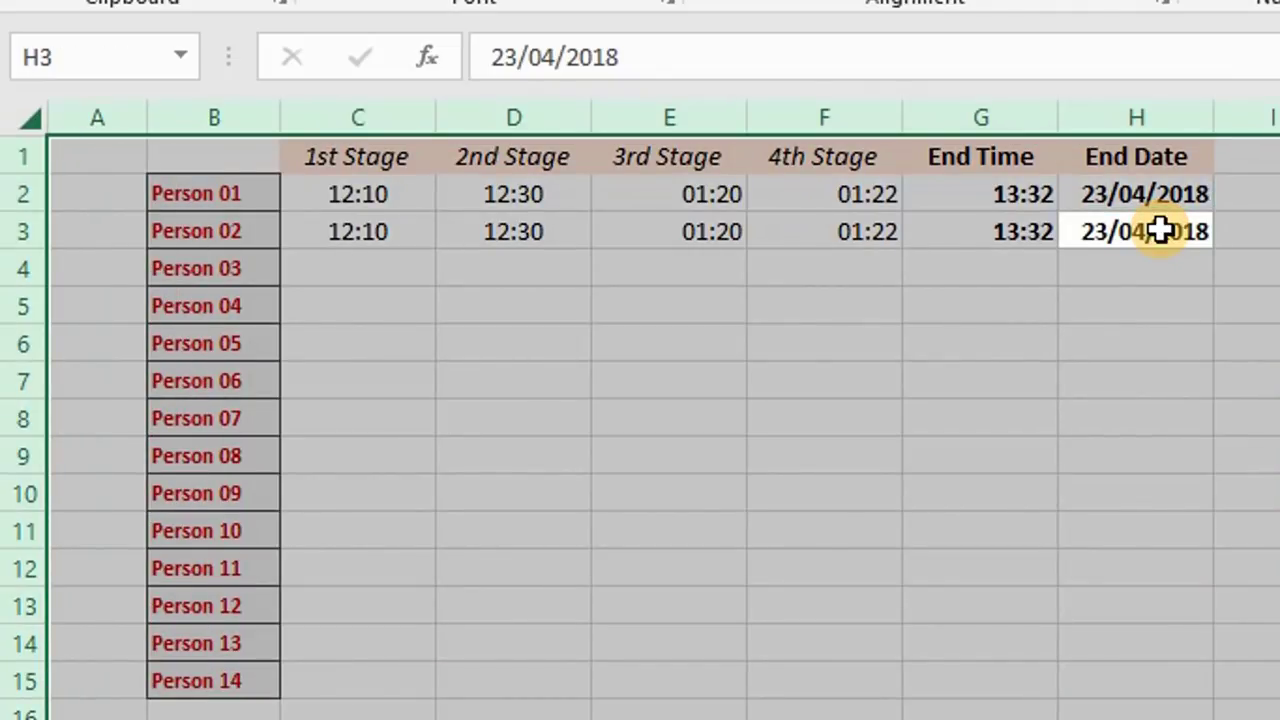
{"action": "left_click", "coordinate": [545, 415]}
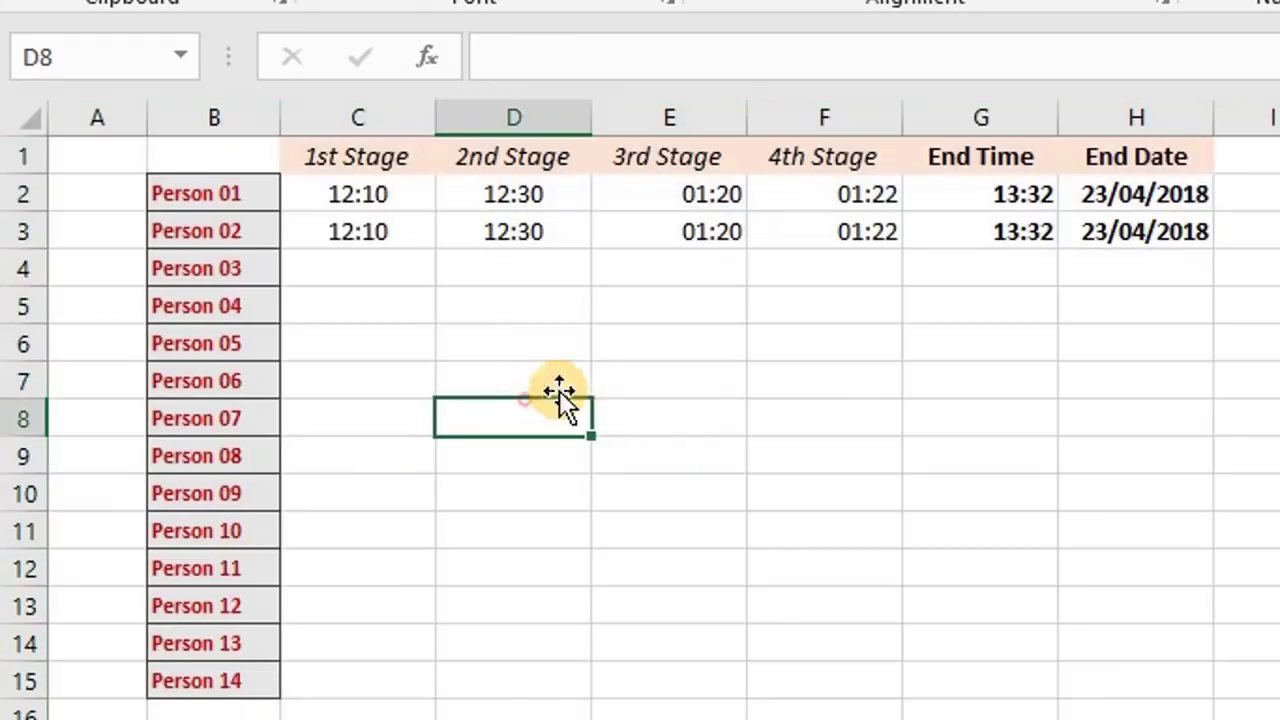
{"action": "left_click", "coordinate": [30, 120]}
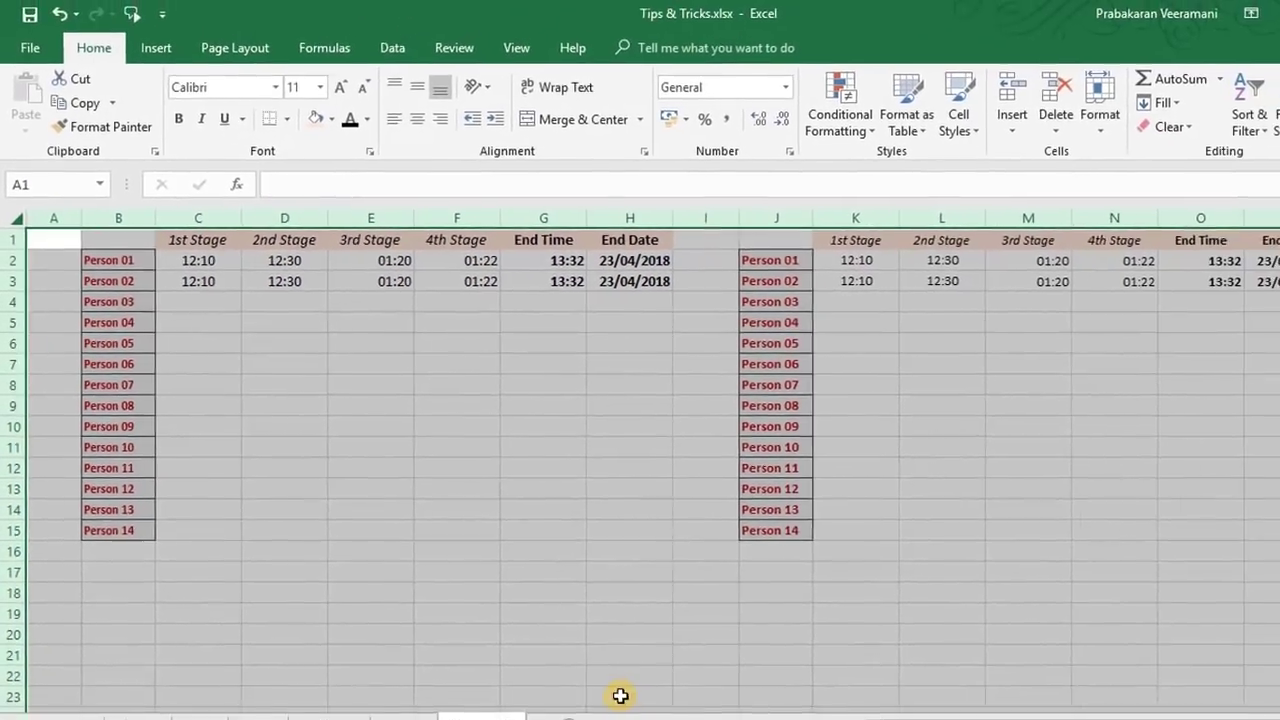
{"action": "left_click", "coordinate": [620, 695]}
{"action": "key", "text": "ctrl+a"}
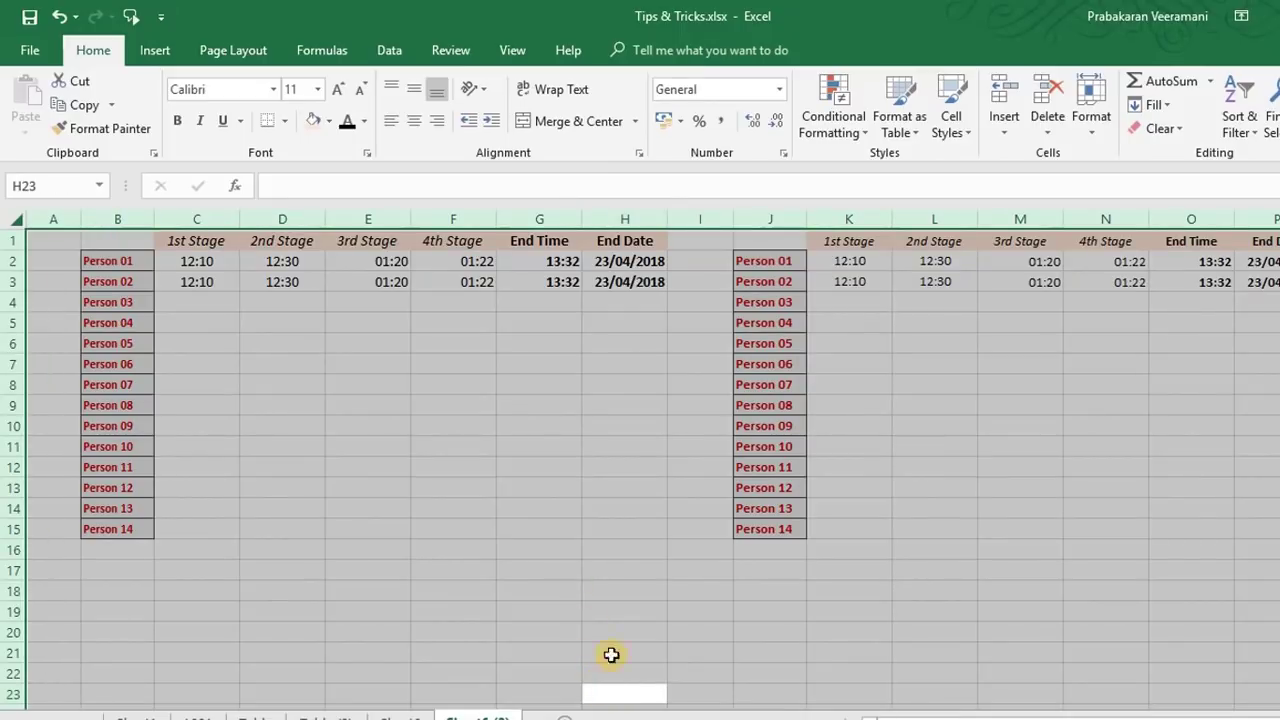
{"action": "left_click", "coordinate": [683, 449]}
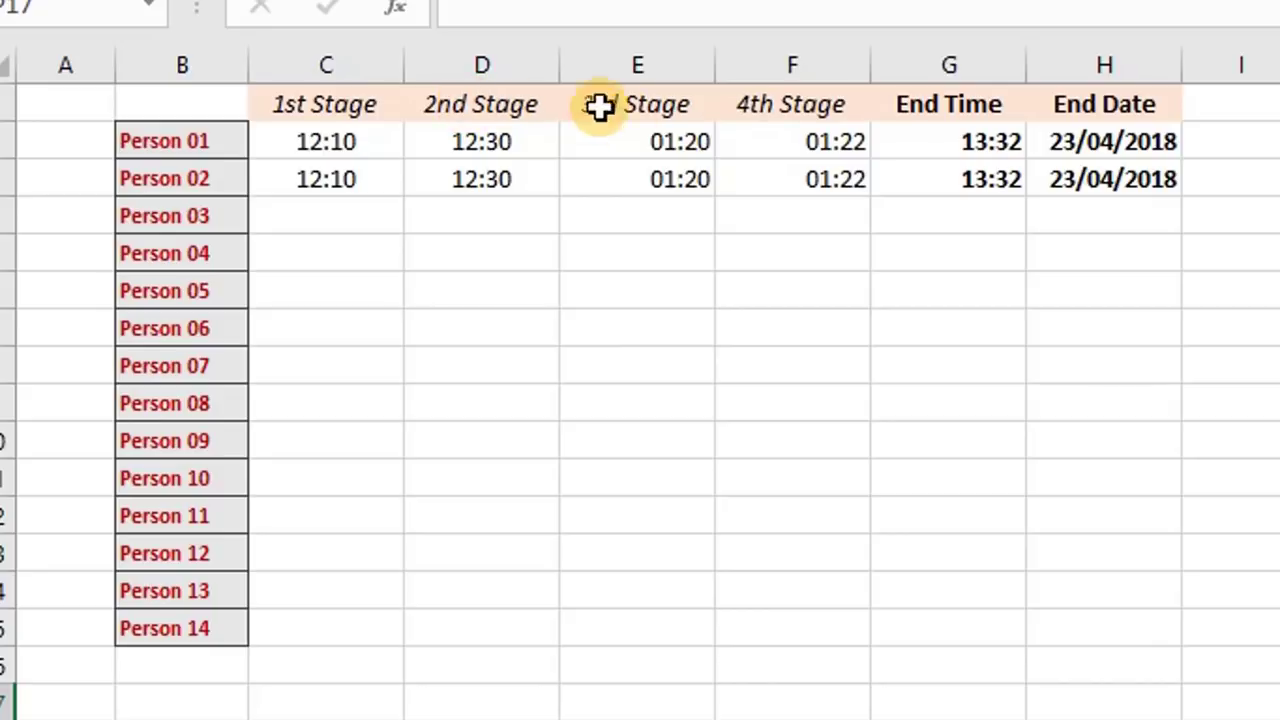
Step: Insert an empty column E before the 3rd Stage column
{"action": "left_click_drag", "start_coordinate": [823, 100], "coordinate": [358, 183]}
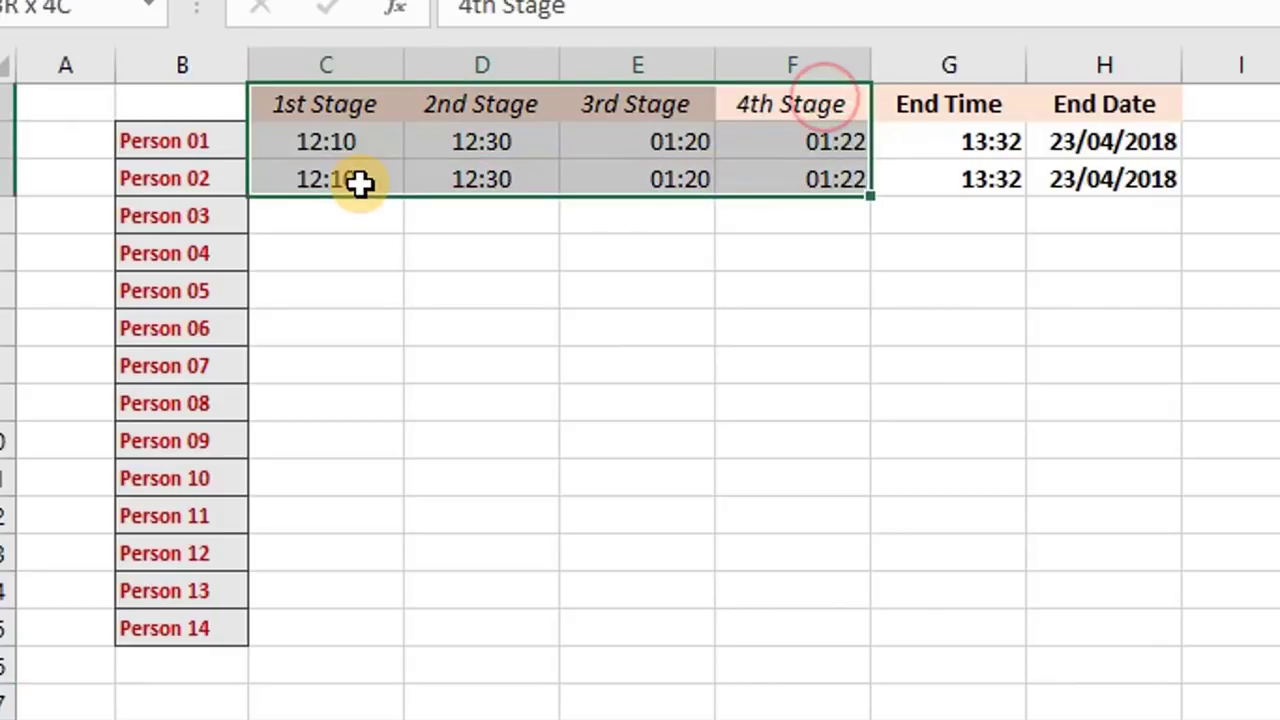
{"action": "left_click", "coordinate": [466, 177]}
{"action": "left_click", "coordinate": [509, 62]}
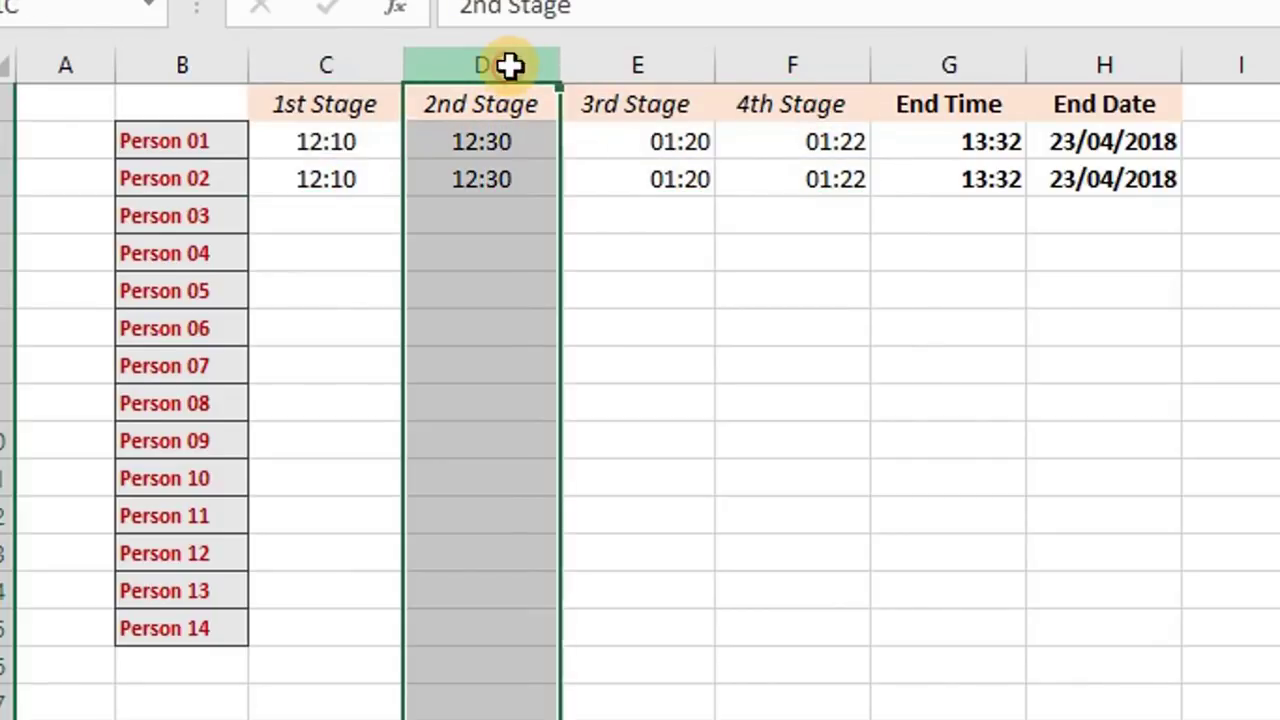
{"action": "left_click_drag", "start_coordinate": [509, 65], "coordinate": [820, 57]}
{"action": "left_click", "coordinate": [800, 62]}
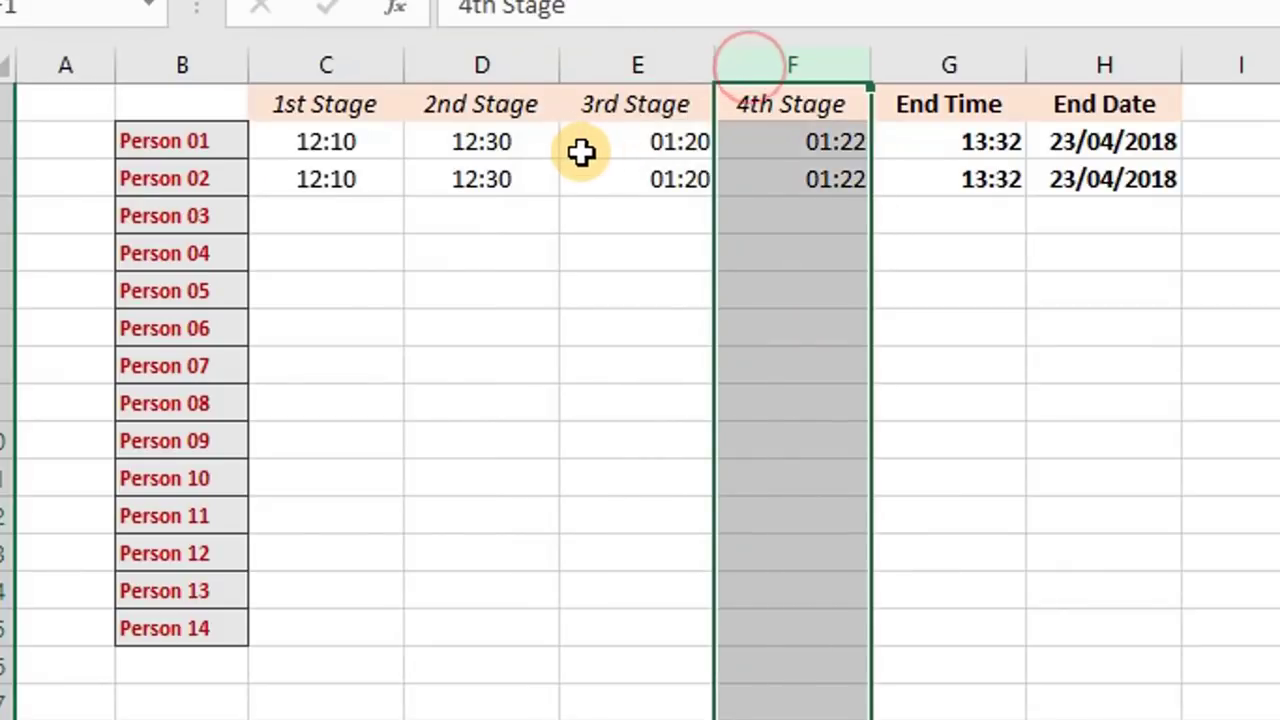
{"action": "right_click", "coordinate": [628, 65]}
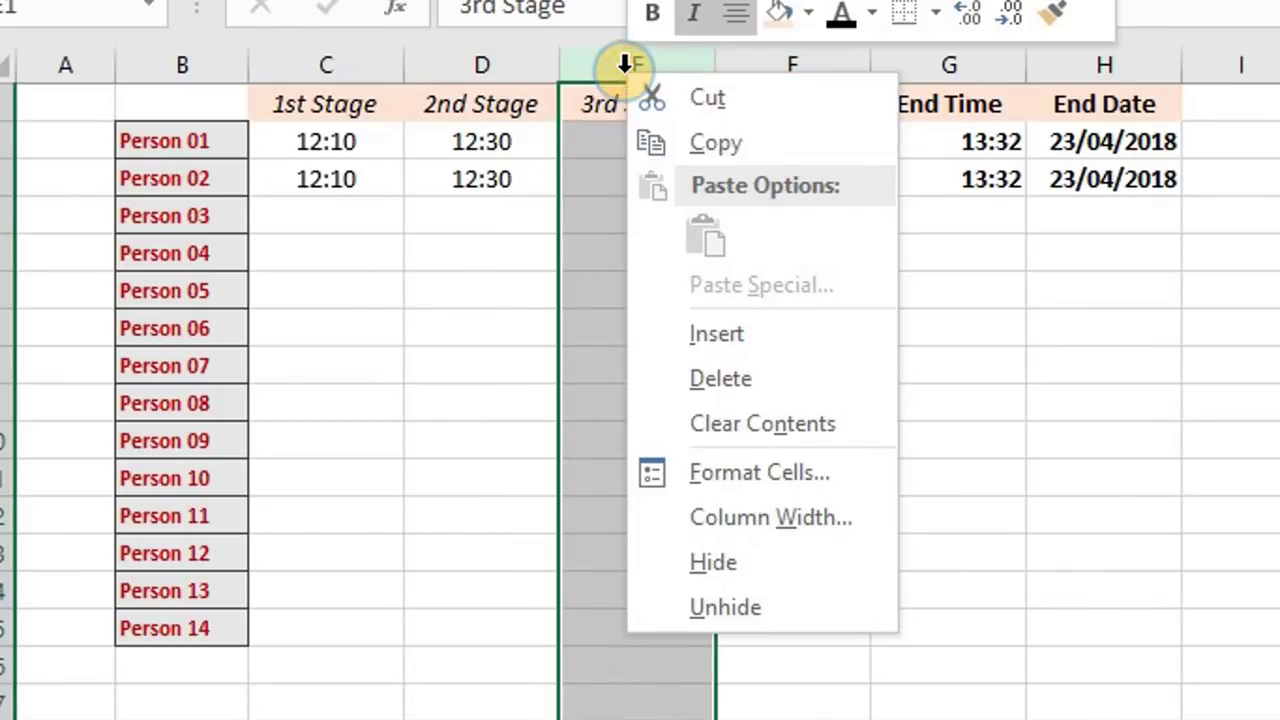
{"action": "left_click", "coordinate": [705, 333]}
Step: Copy the 4th Stage column into empty column E and delete the original 4th Stage column
{"action": "left_click", "coordinate": [666, 251]}
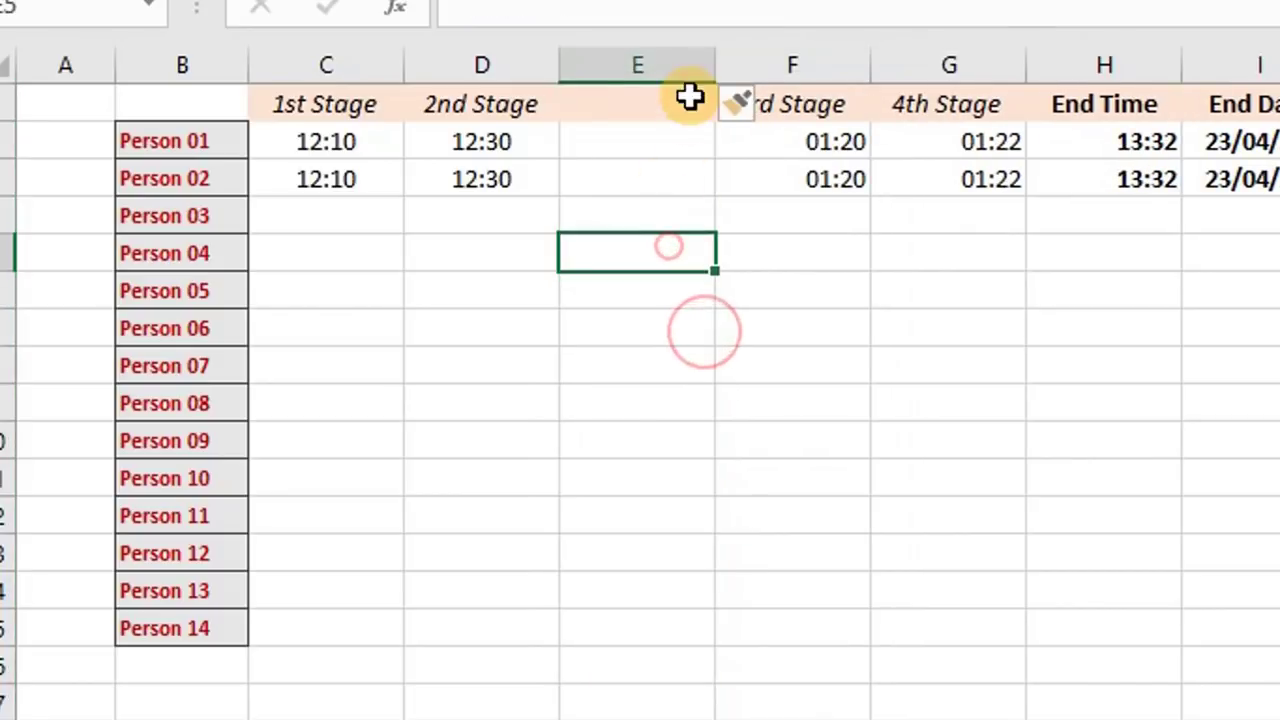
{"action": "left_click", "coordinate": [677, 60]}
{"action": "left_click", "coordinate": [836, 385]}
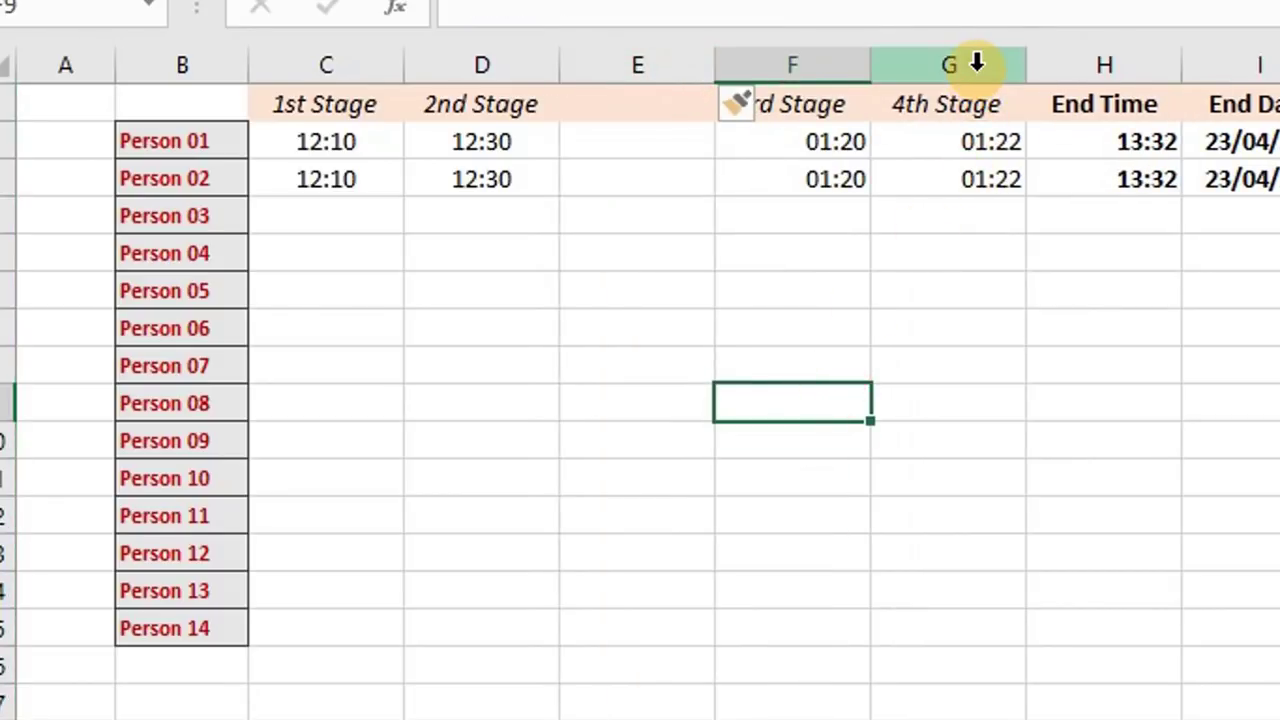
{"action": "left_click", "coordinate": [977, 62]}
{"action": "right_click", "coordinate": [978, 64]}
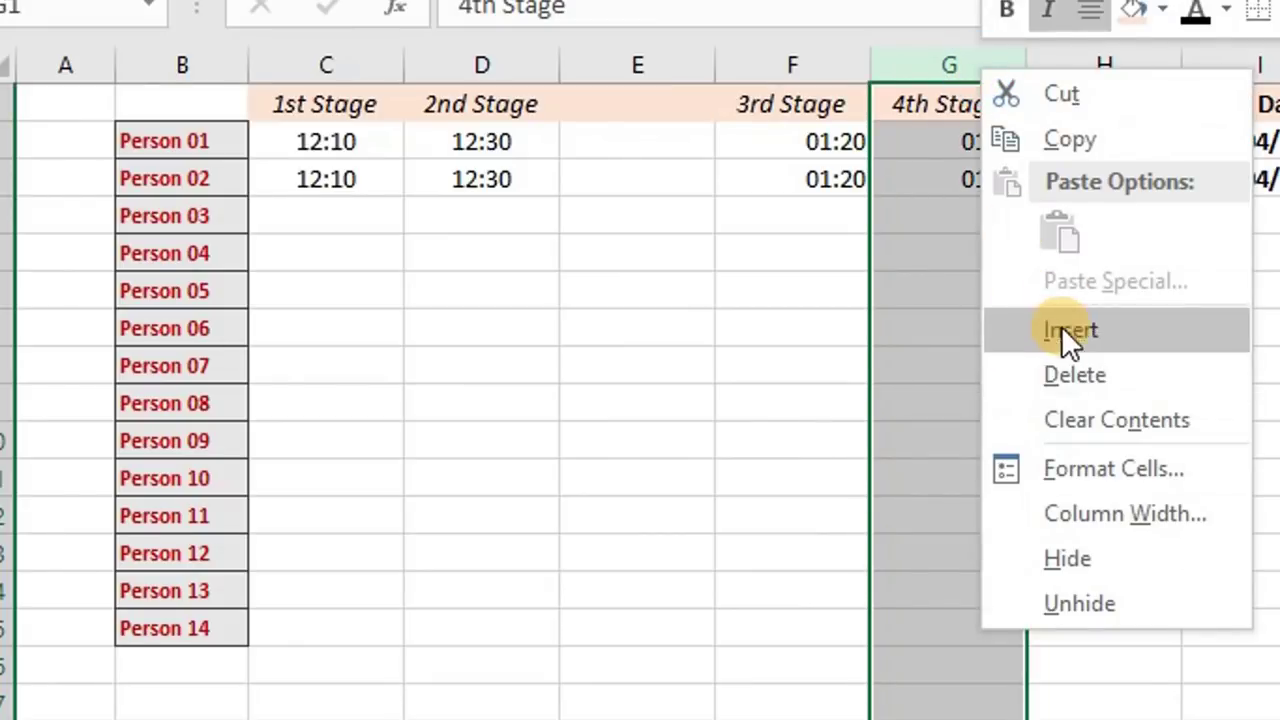
{"action": "left_click", "coordinate": [1080, 141]}
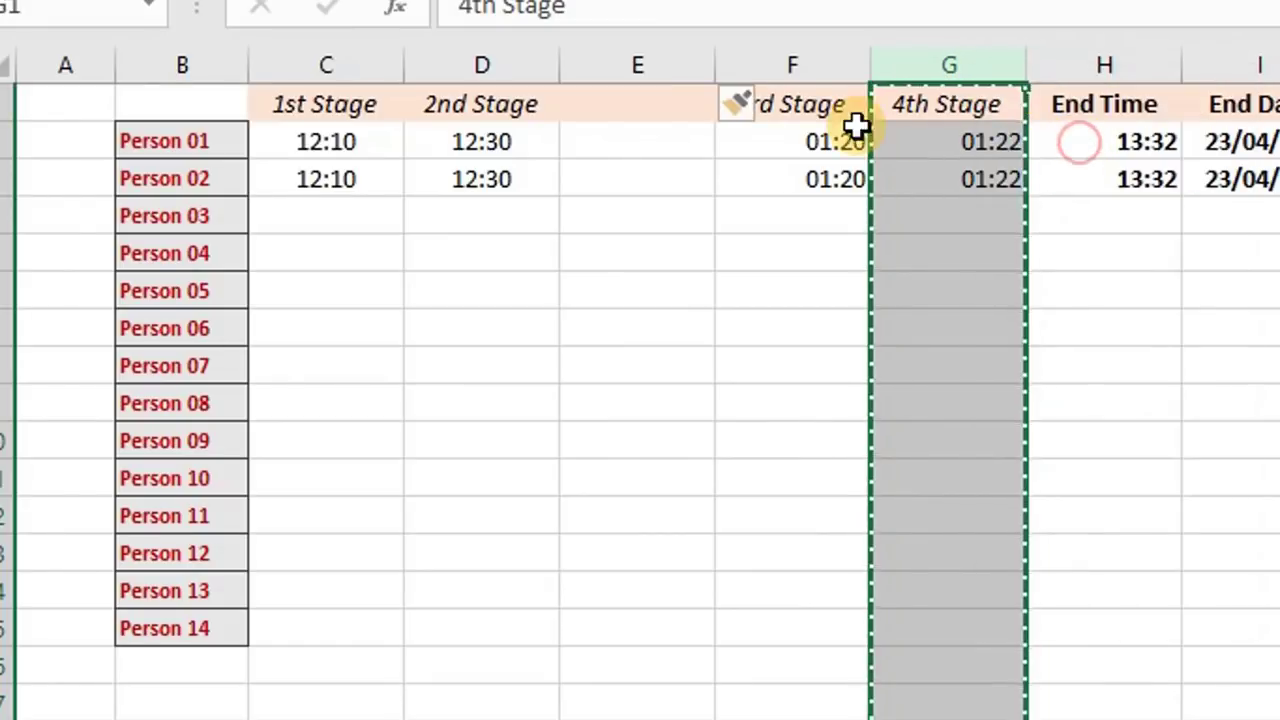
{"action": "left_click", "coordinate": [683, 68]}
{"action": "left_click", "coordinate": [763, 236]}
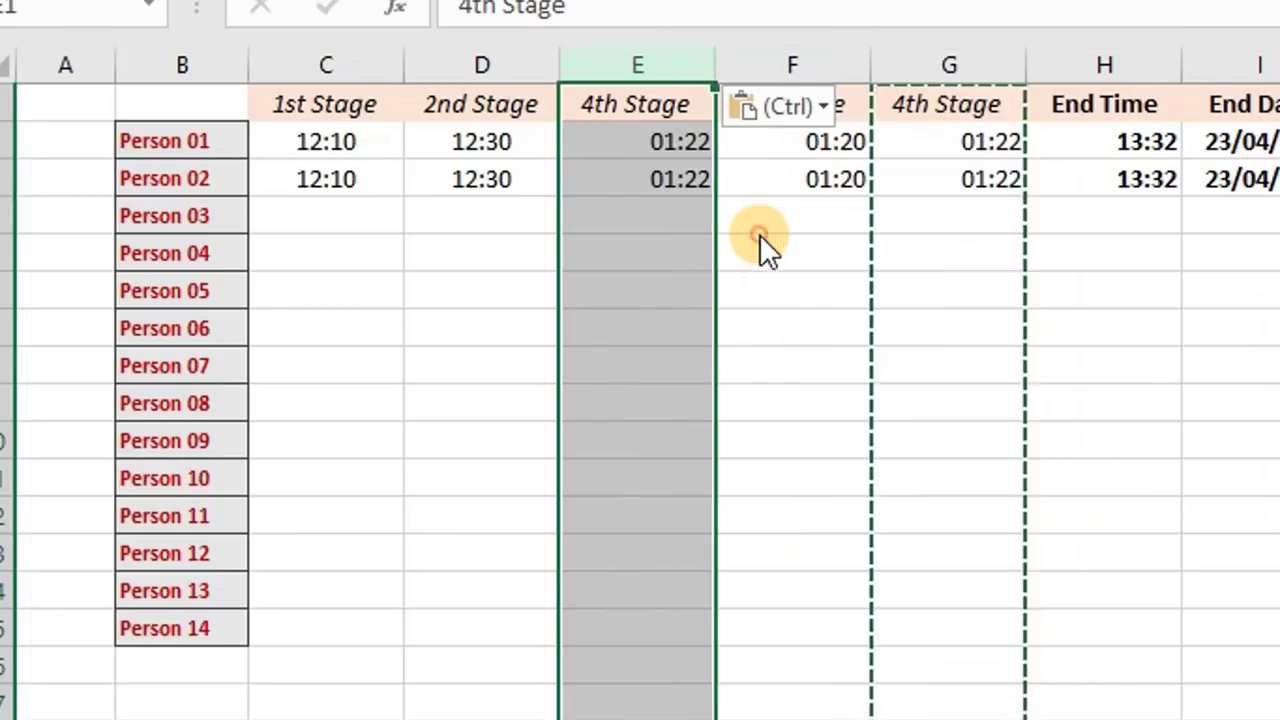
{"action": "left_click", "coordinate": [768, 245]}
{"action": "right_click", "coordinate": [949, 66]}
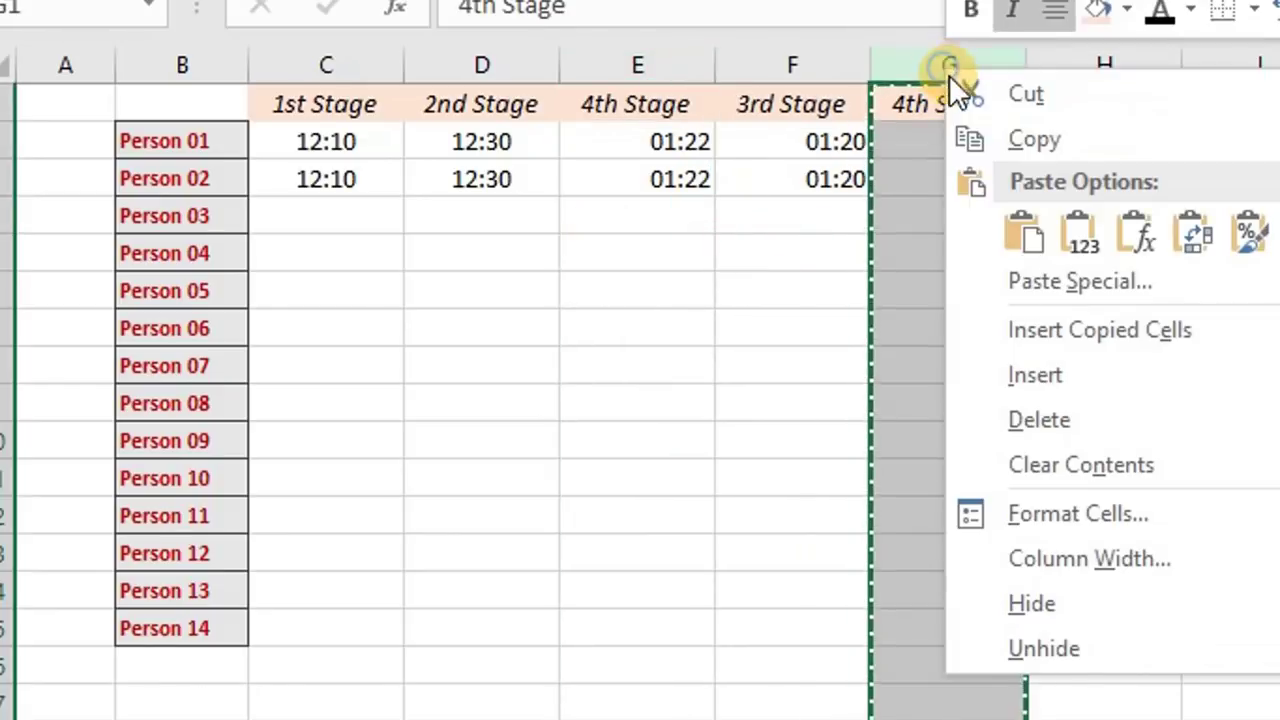
{"action": "left_click", "coordinate": [1030, 418]}
{"action": "left_click", "coordinate": [1004, 302]}
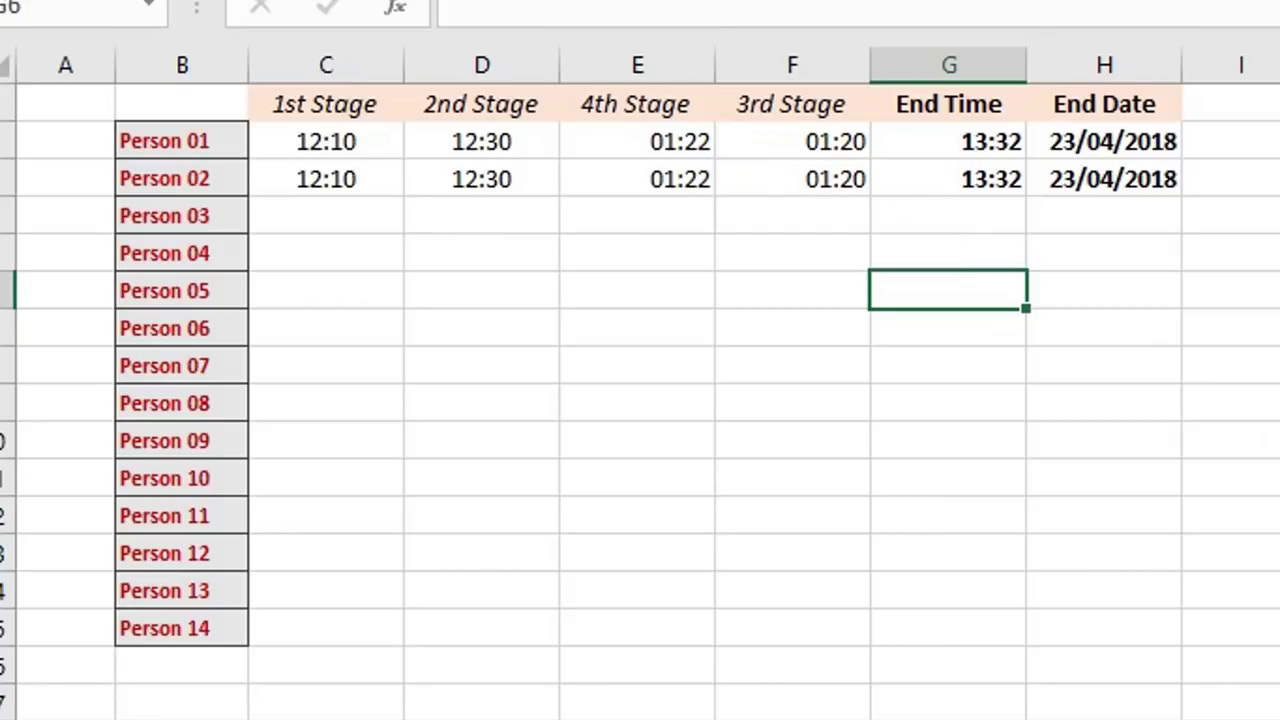
Step: Undo the column edits and shift-drag the 4th Stage column in front of 3rd Stage
{"action": "key", "text": "ctrl+z"}
{"action": "key", "text": "ctrl+z"}
{"action": "key", "text": "ctrl+z"}
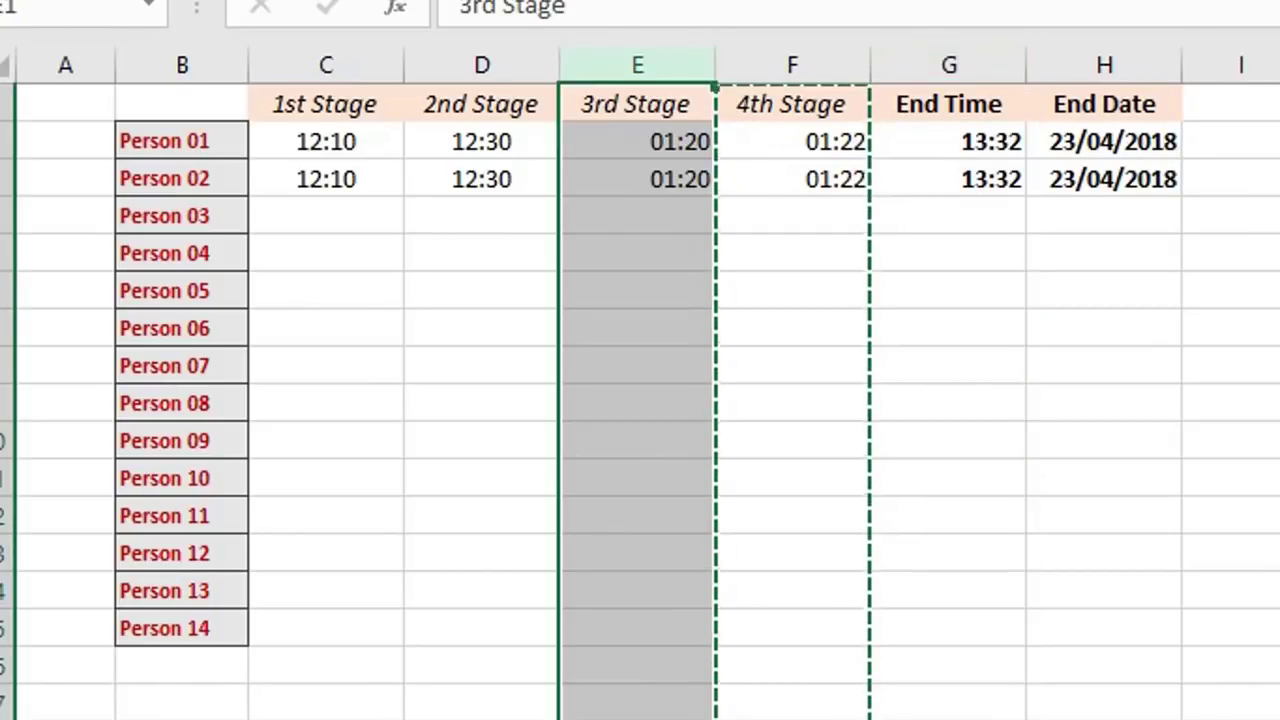
{"action": "key", "text": "Escape"}
{"action": "left_click", "coordinate": [823, 289]}
{"action": "left_click", "coordinate": [806, 60]}
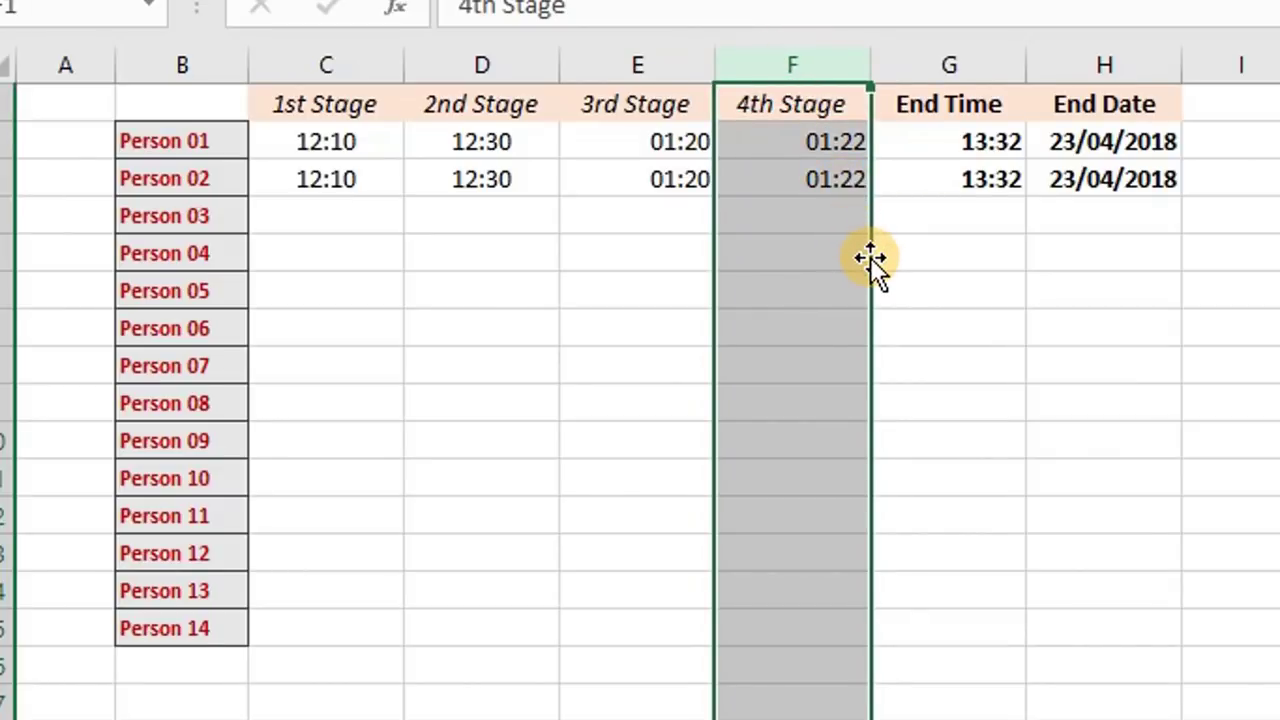
{"action": "left_click_drag", "start_coordinate": [870, 258], "coordinate": [597, 229]}
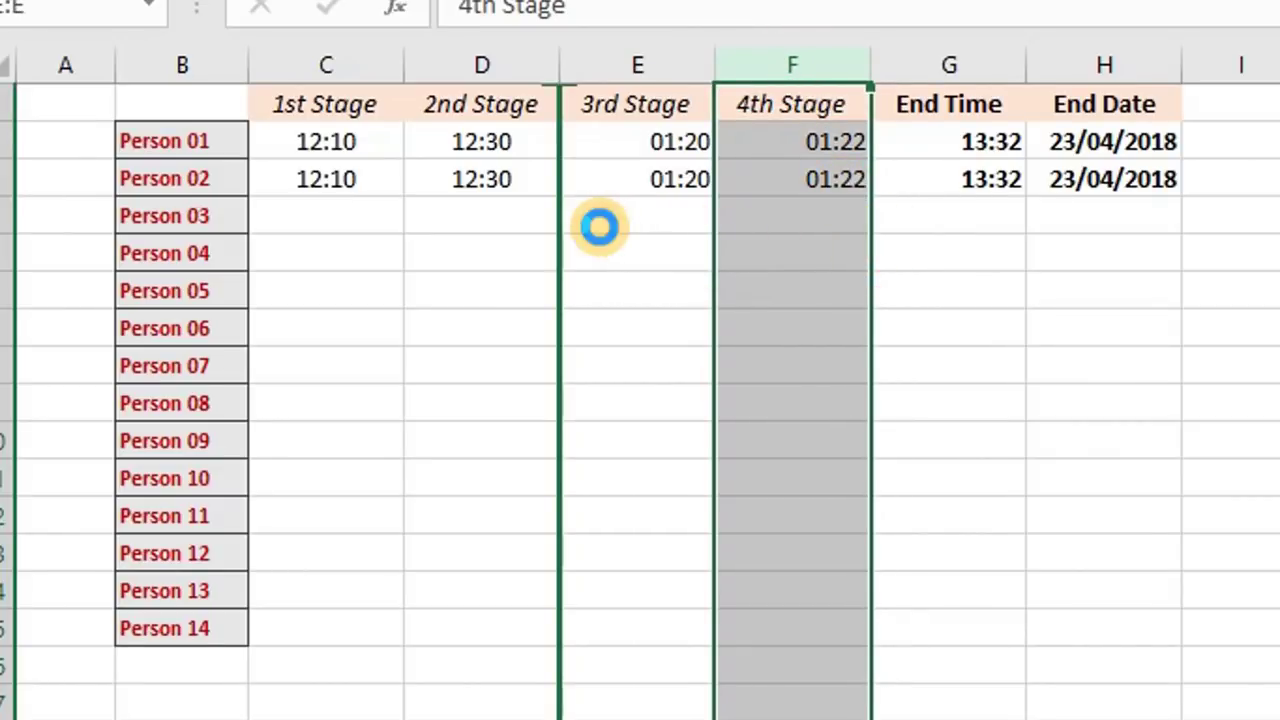
Step: Shift-drag the End Time cells G1:G3 to insert them before the 3rd Stage column
{"action": "left_click_drag", "start_coordinate": [809, 109], "coordinate": [803, 179]}
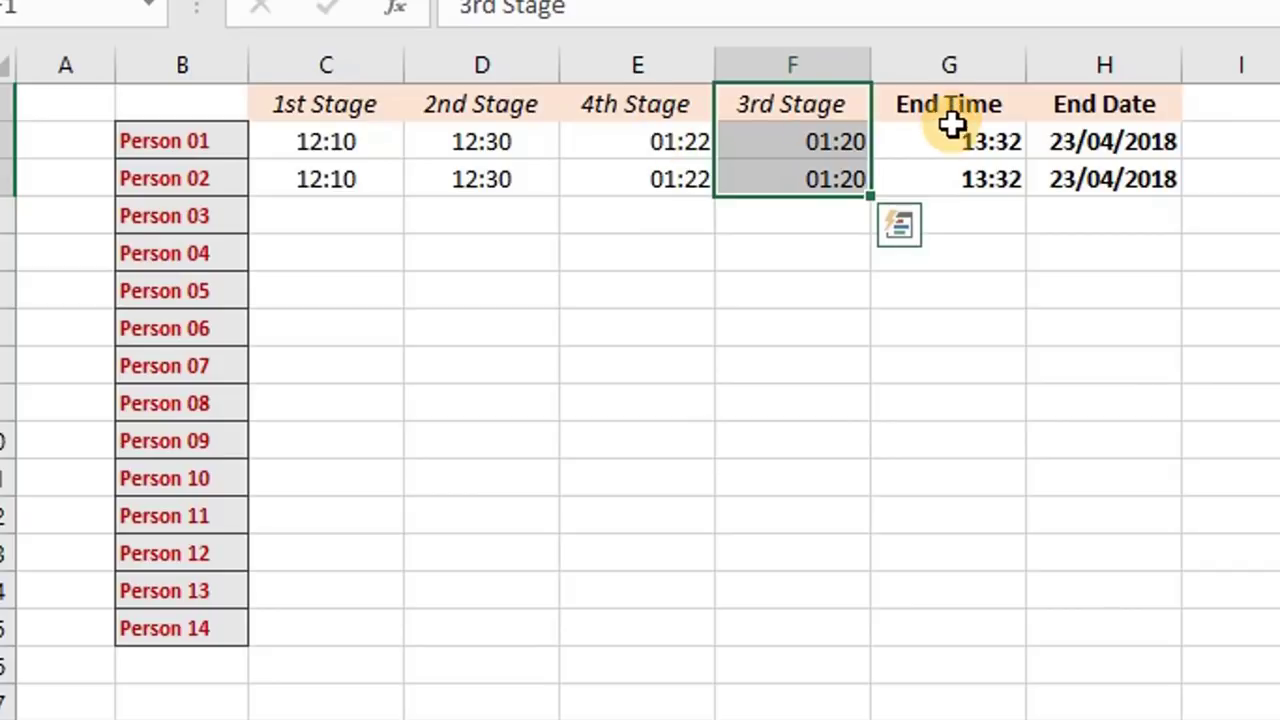
{"action": "left_click_drag", "start_coordinate": [951, 120], "coordinate": [968, 180]}
{"action": "left_click_drag", "start_coordinate": [1025, 147], "coordinate": [686, 164]}
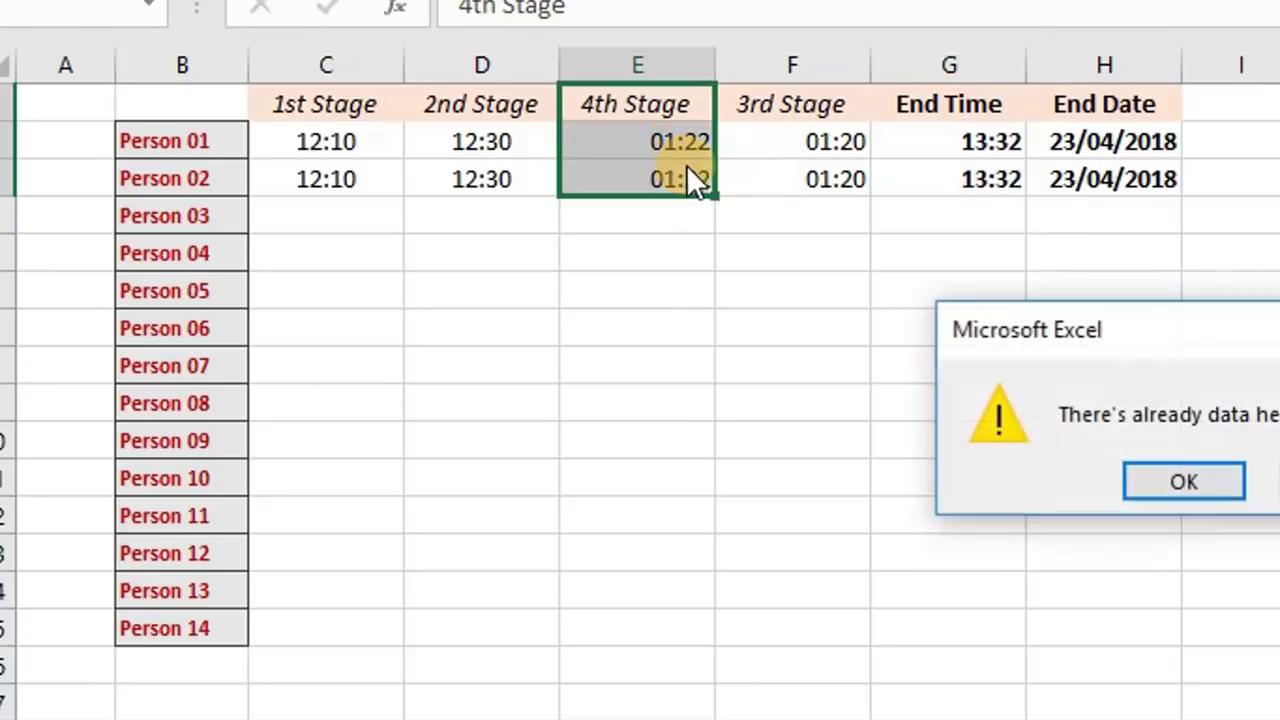
{"action": "key", "text": "Escape"}
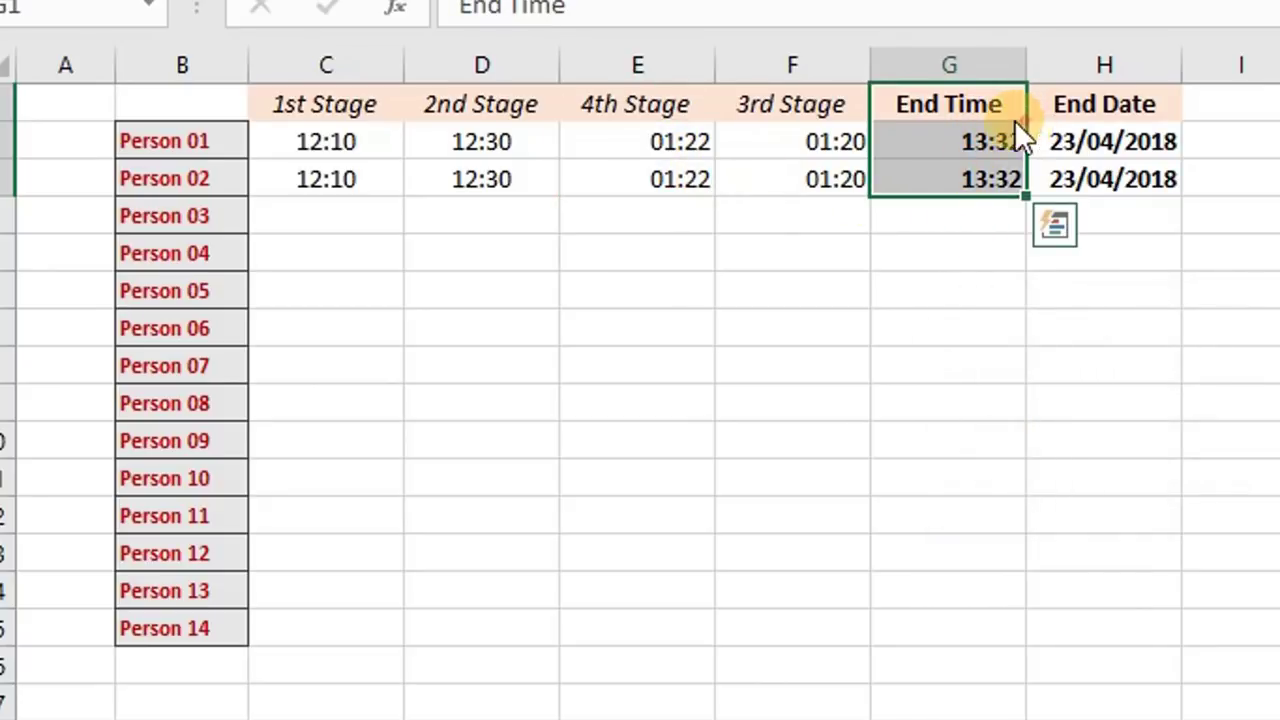
{"action": "left_click_drag", "start_coordinate": [1014, 124], "coordinate": [739, 71]}
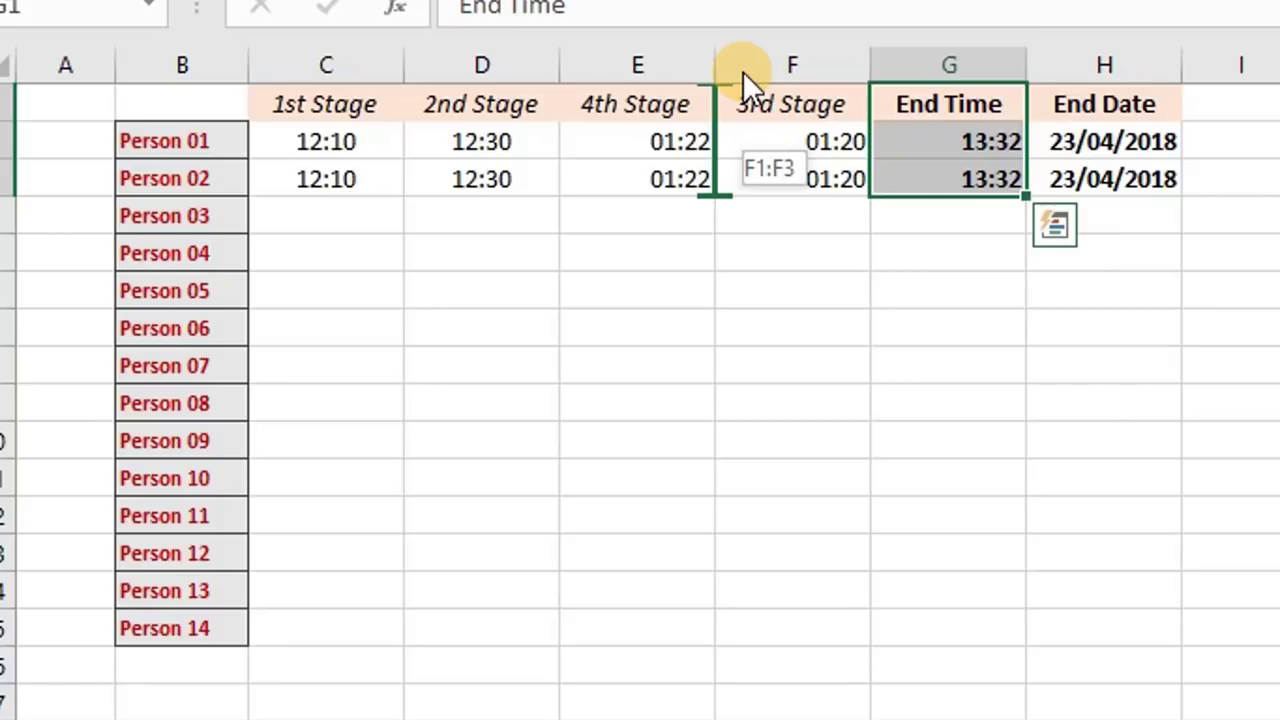
{"action": "left_click_drag", "start_coordinate": [743, 73], "coordinate": [743, 73]}
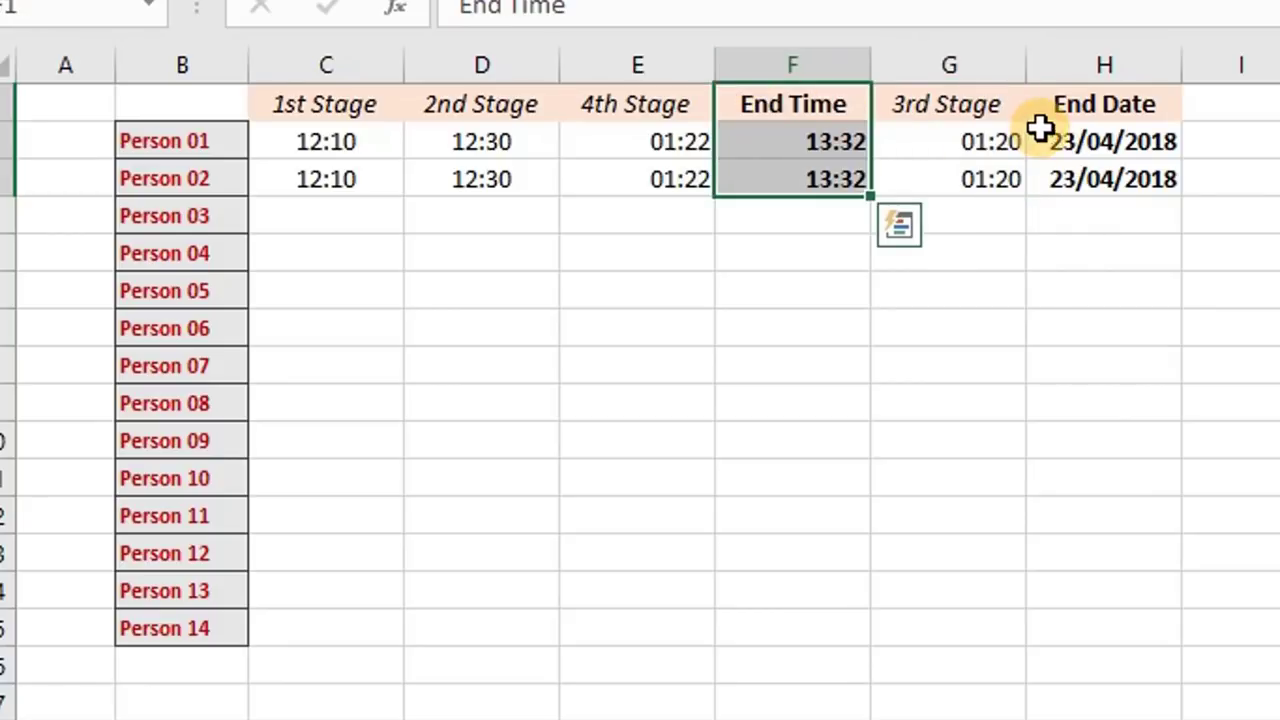
{"action": "left_click", "coordinate": [1109, 134]}
{"action": "double_click", "coordinate": [1000, 132]}
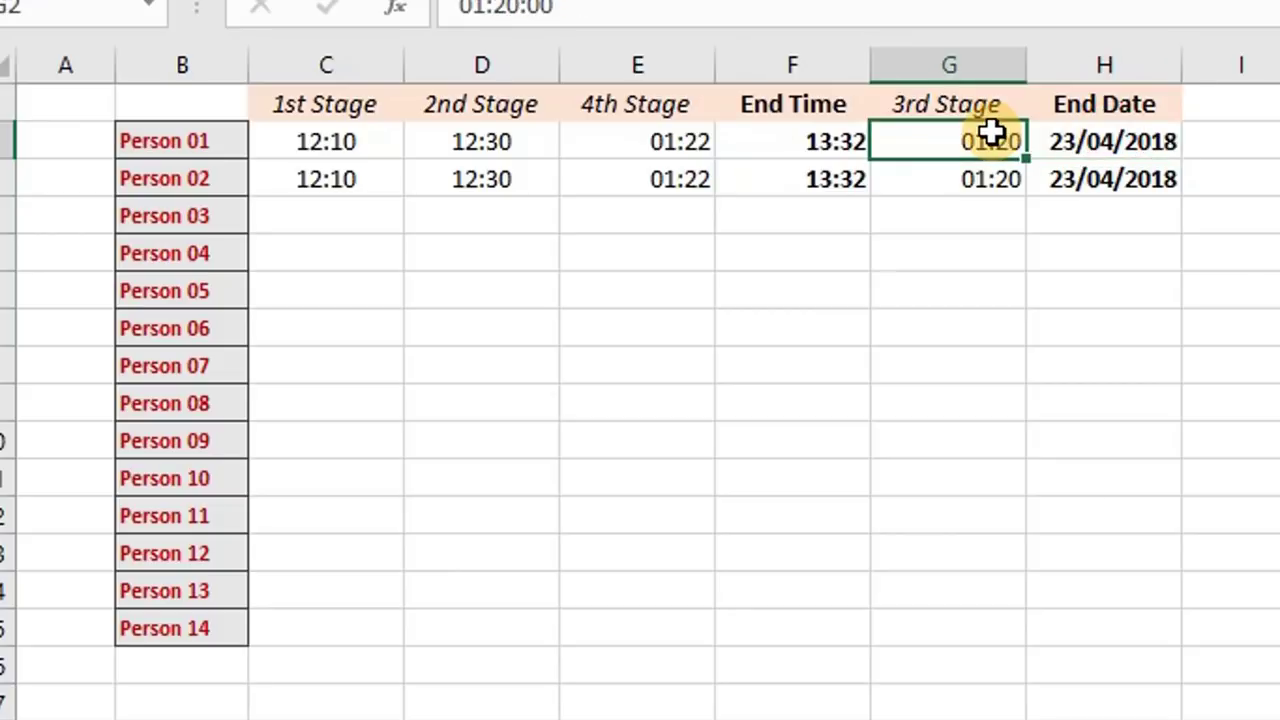
Step: Set the Person 01 name's font colour to light blue
{"action": "left_click", "coordinate": [1070, 148]}
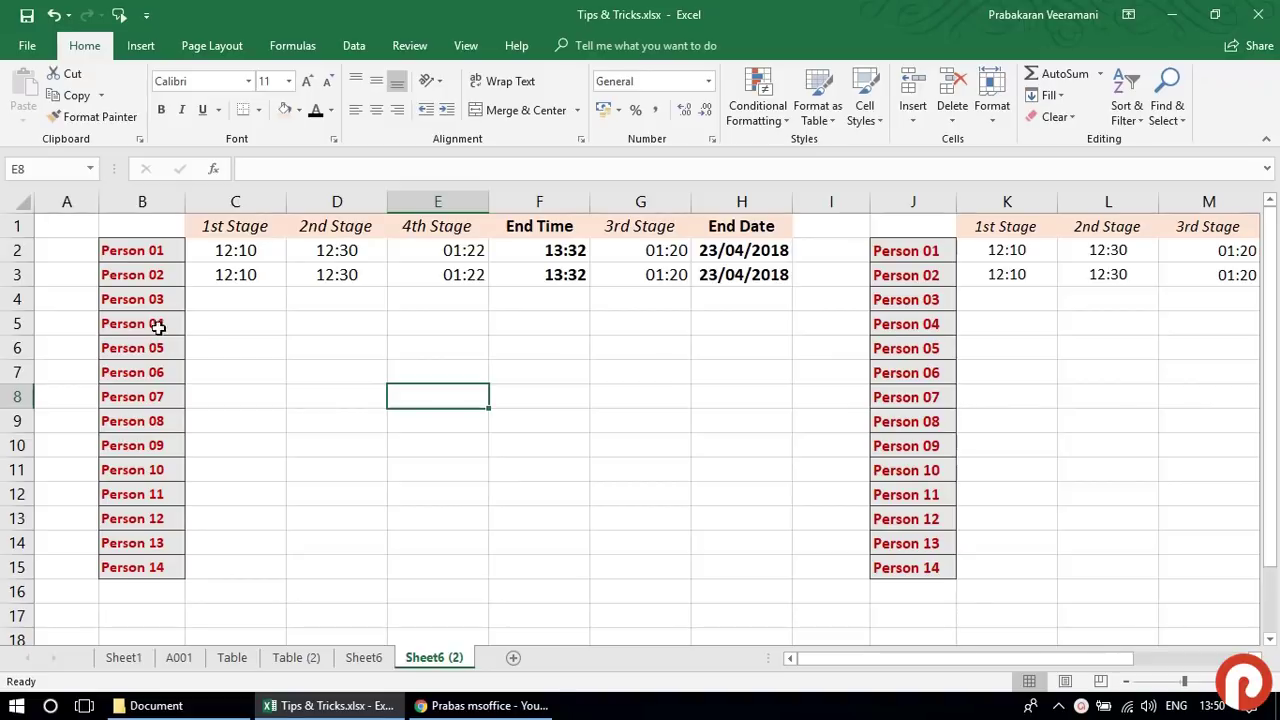
{"action": "left_click", "coordinate": [144, 251]}
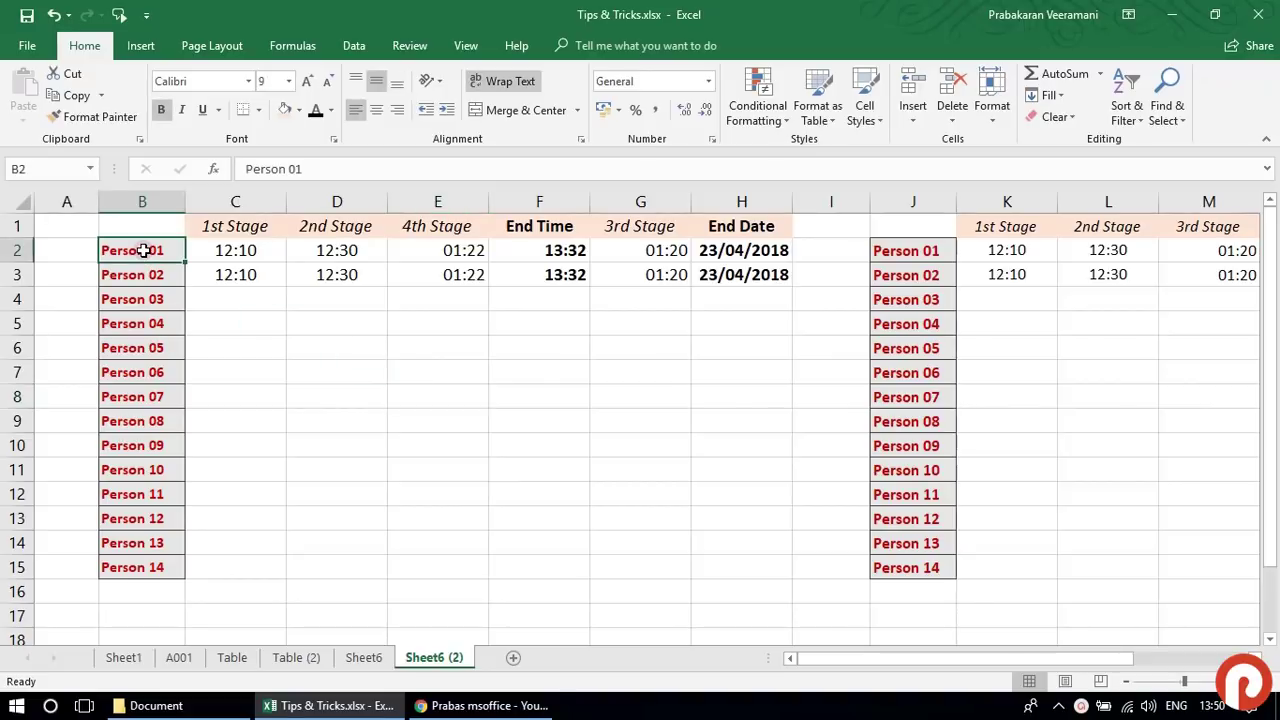
{"action": "left_click", "coordinate": [331, 110]}
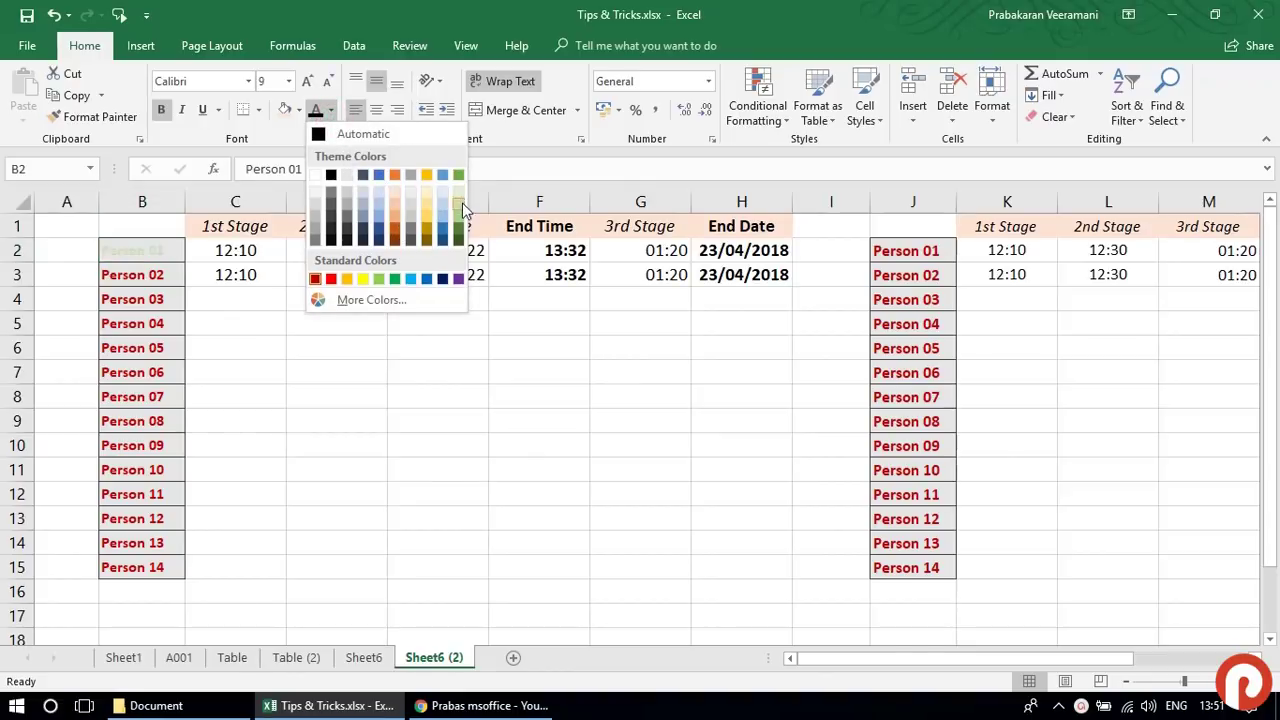
{"action": "left_click", "coordinate": [411, 279]}
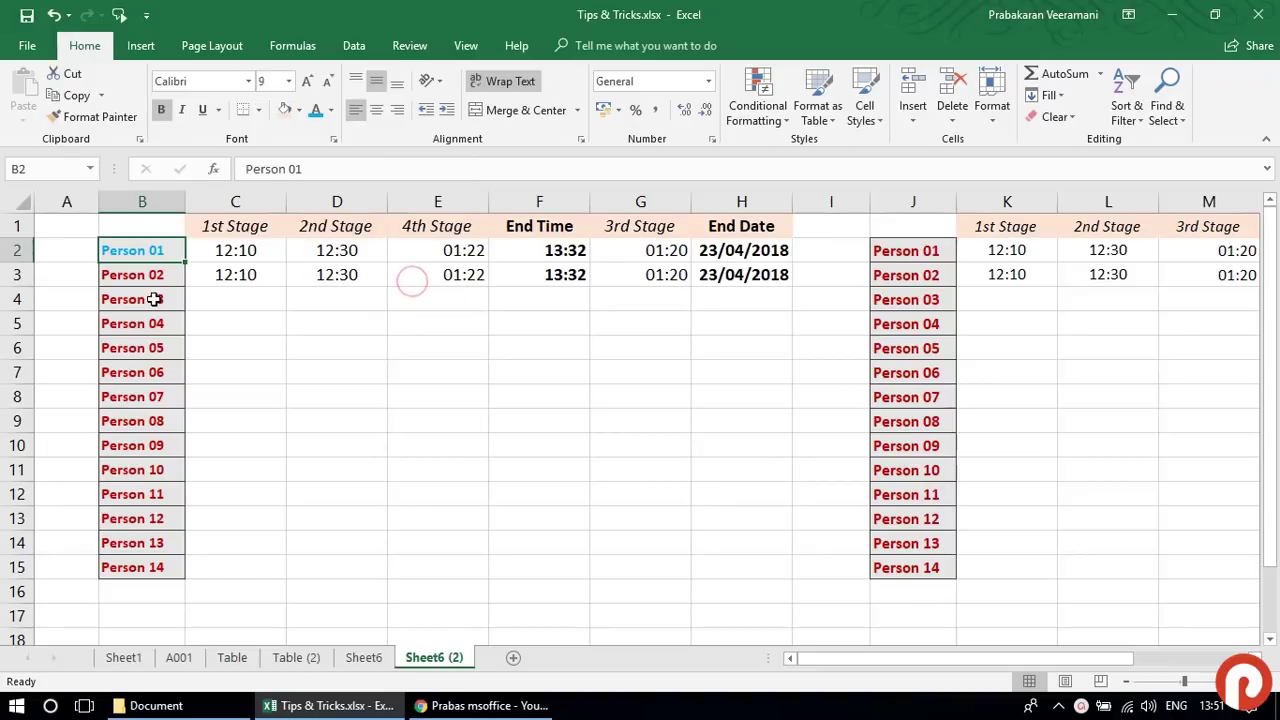
Step: Colour Persons 05, 08, 10, 11, 12 and 13 in the first table light blue
{"action": "left_click", "coordinate": [148, 351]}
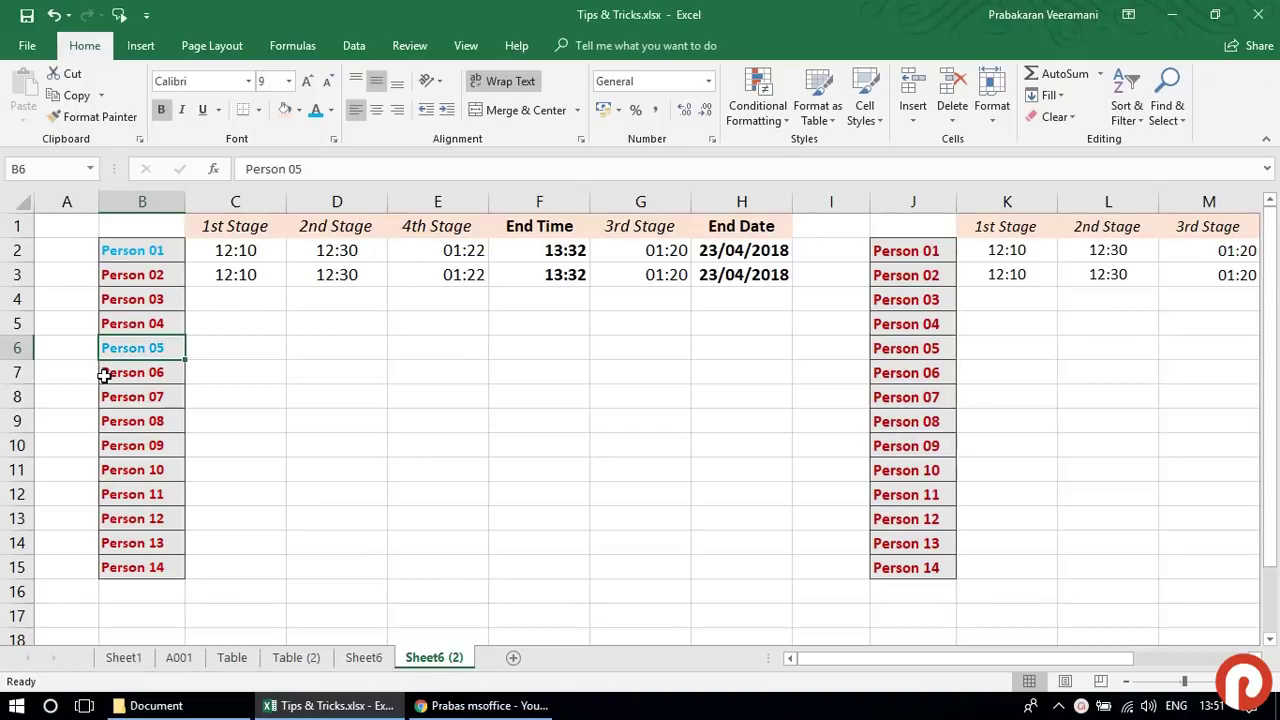
{"action": "left_click", "coordinate": [138, 420]}
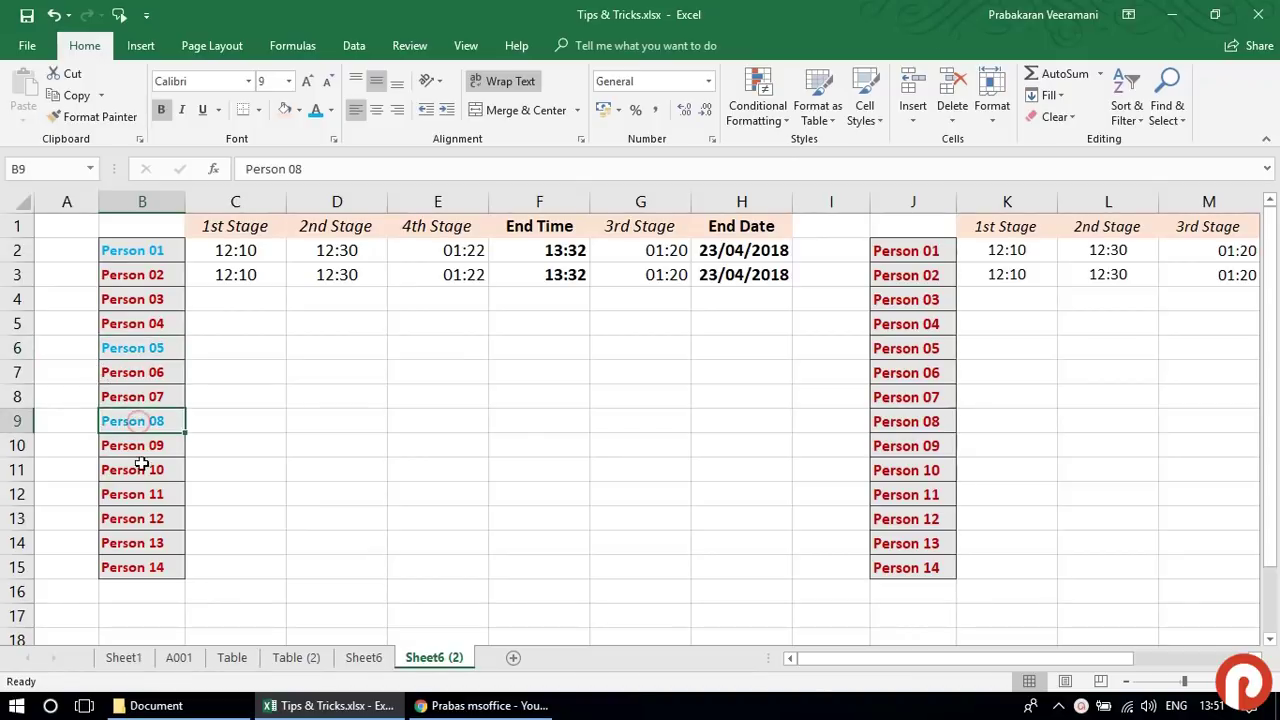
{"action": "left_click", "coordinate": [140, 470]}
{"action": "left_click", "coordinate": [147, 493]}
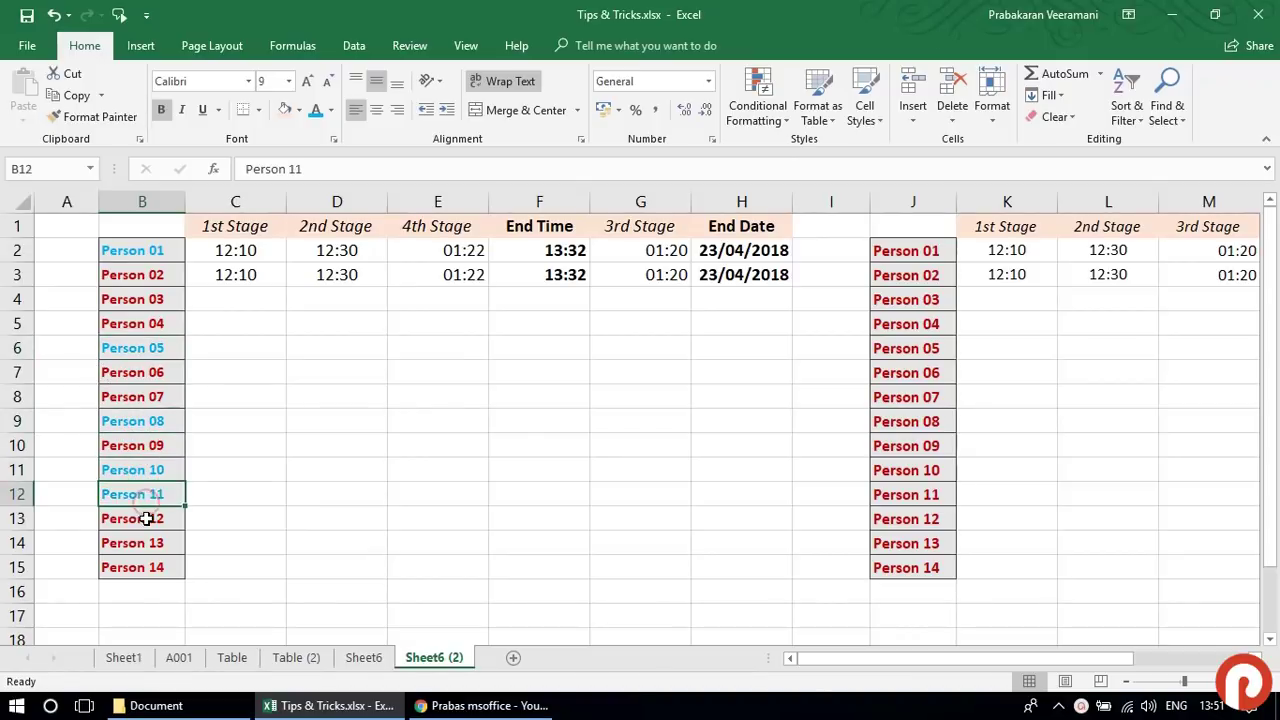
{"action": "left_click", "coordinate": [147, 518]}
{"action": "left_click", "coordinate": [145, 543]}
{"action": "left_click", "coordinate": [142, 567]}
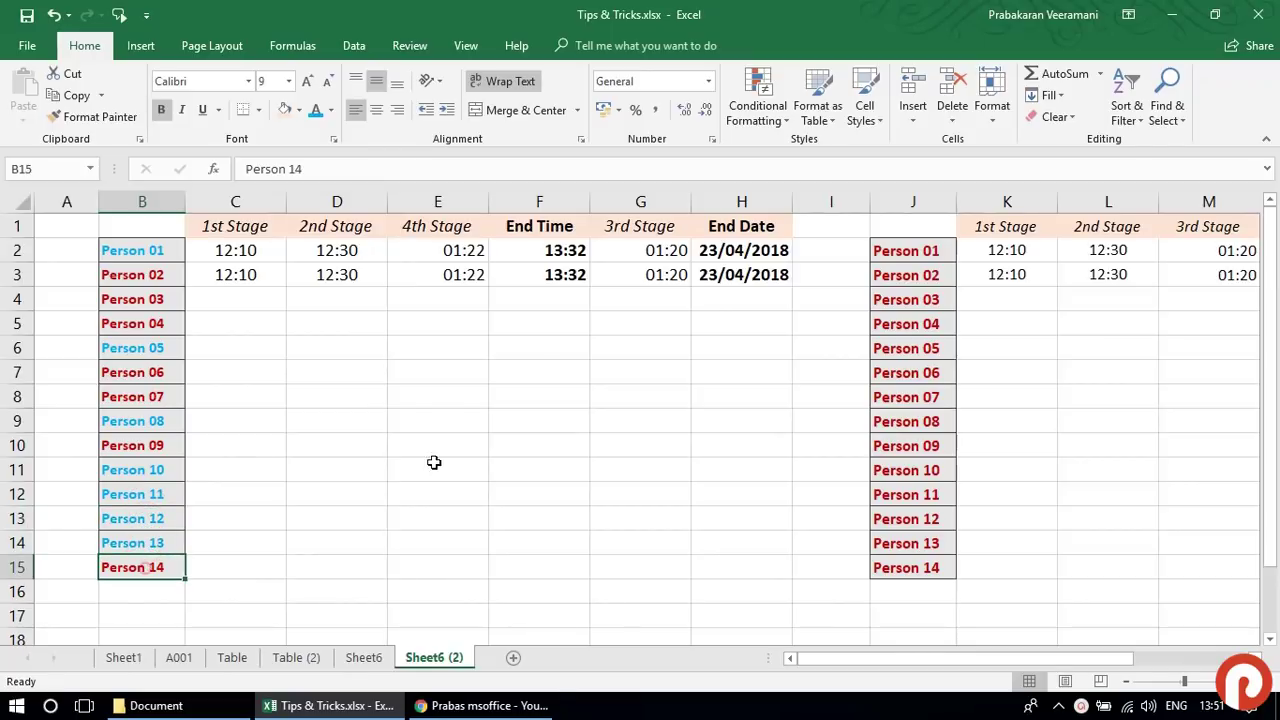
Step: Colour Persons 04, 06, 09, 10 and 12 in the second table light blue
{"action": "left_click", "coordinate": [915, 335]}
{"action": "left_click", "coordinate": [915, 373]}
{"action": "left_click", "coordinate": [904, 445]}
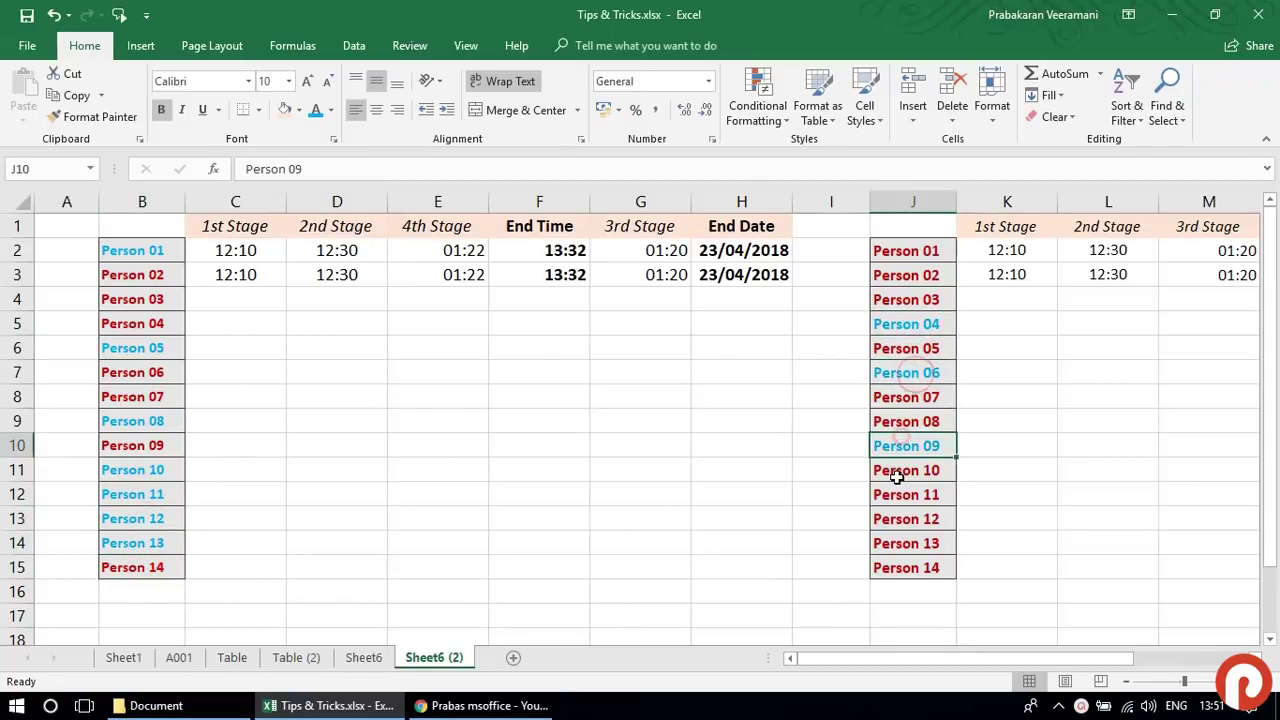
{"action": "left_click", "coordinate": [901, 470]}
{"action": "left_click", "coordinate": [897, 518]}
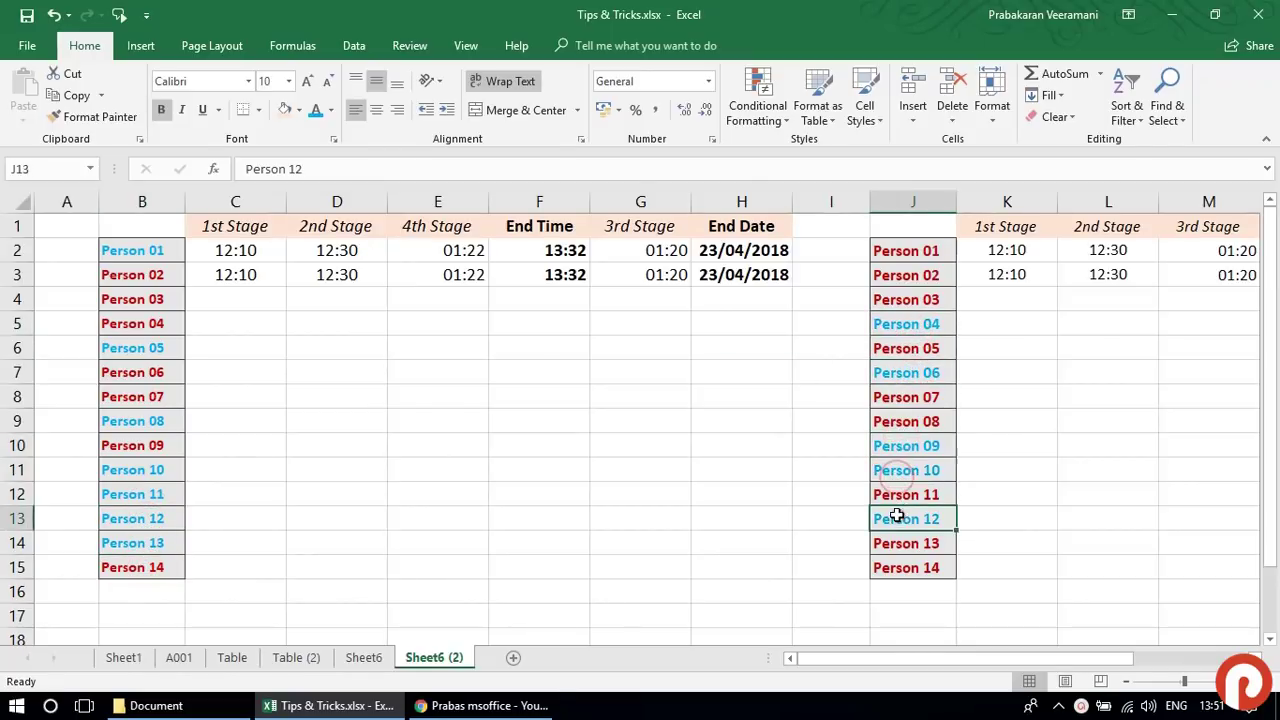
{"action": "left_click", "coordinate": [138, 250]}
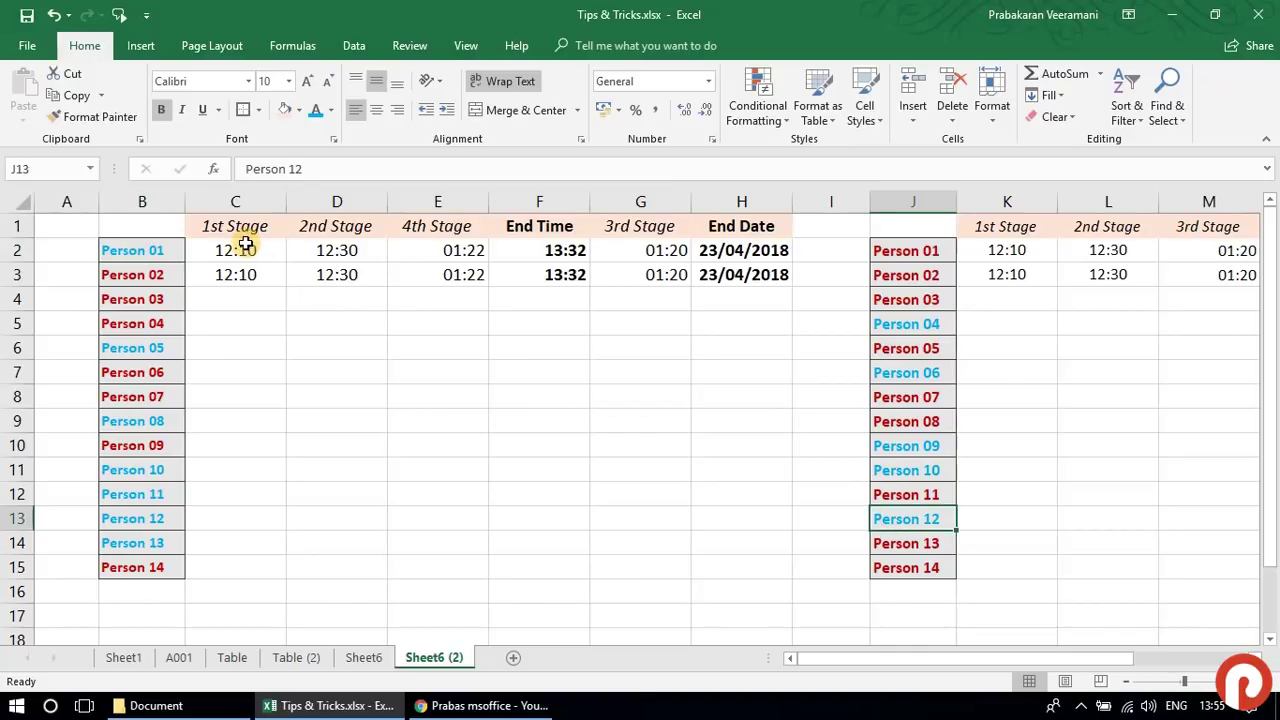
{"action": "left_click", "coordinate": [243, 250]}
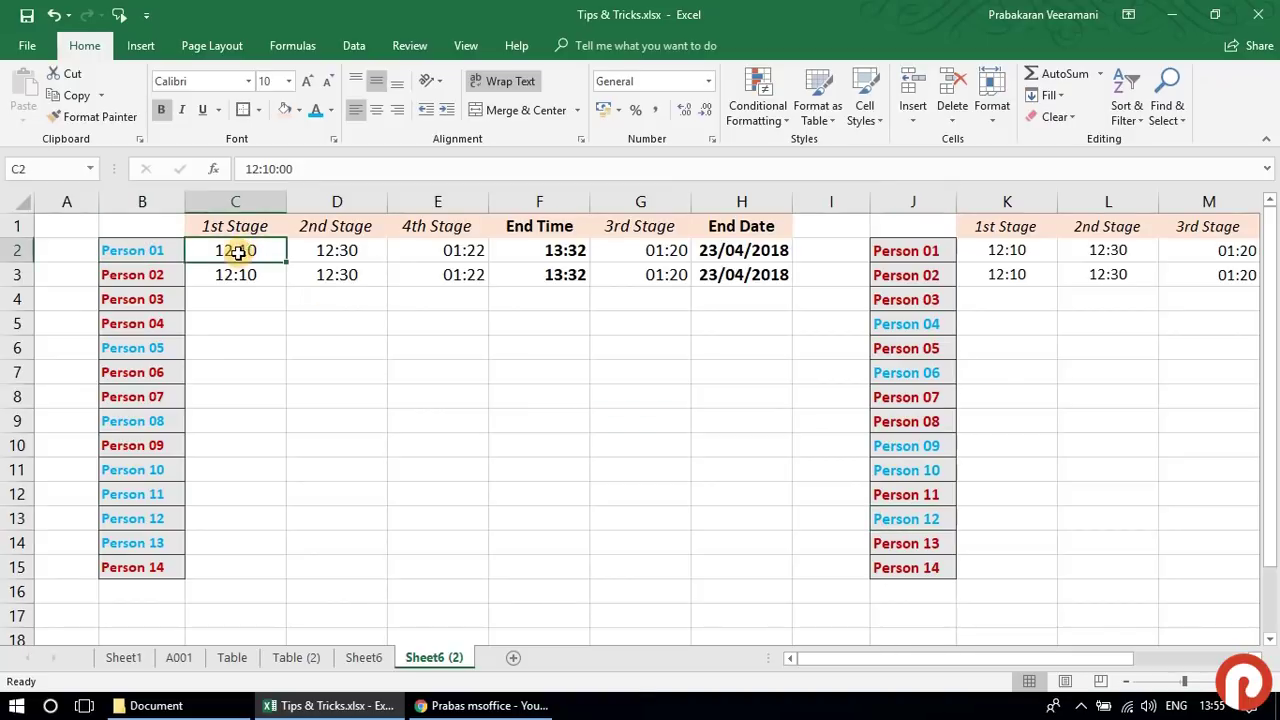
{"action": "left_click", "coordinate": [202, 110]}
{"action": "left_click", "coordinate": [305, 340]}
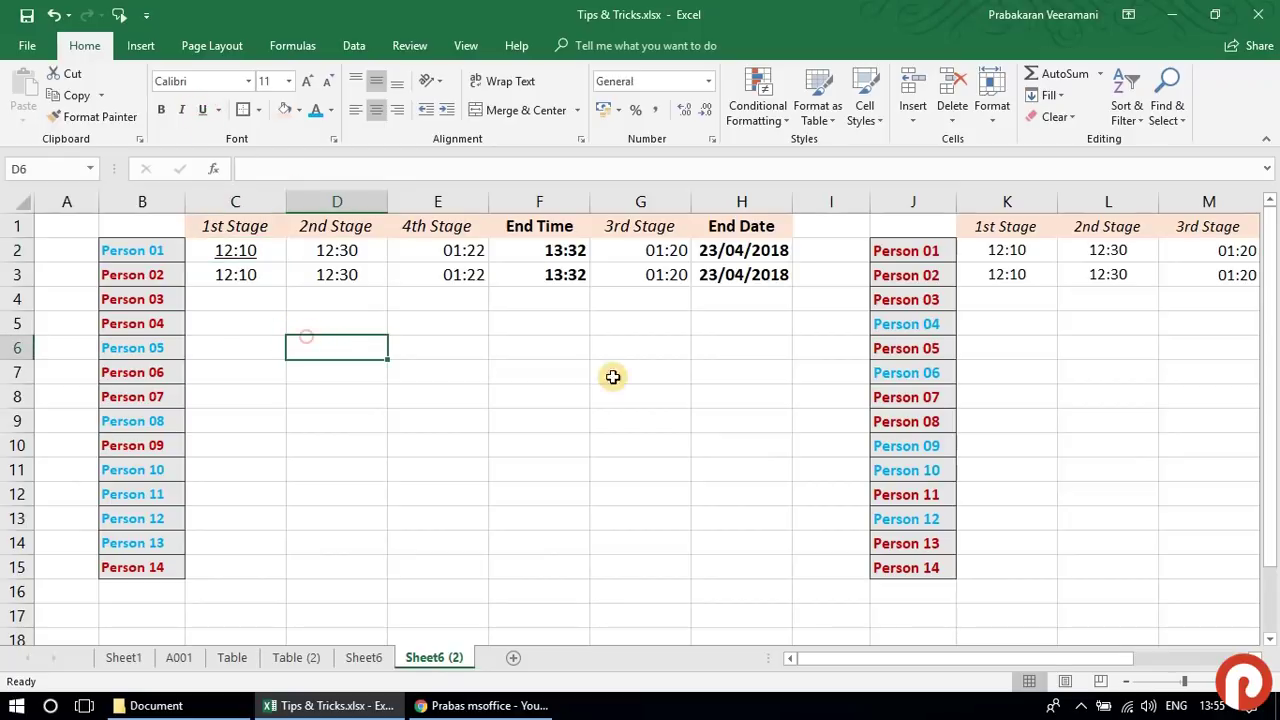
{"action": "left_click", "coordinate": [1037, 270]}
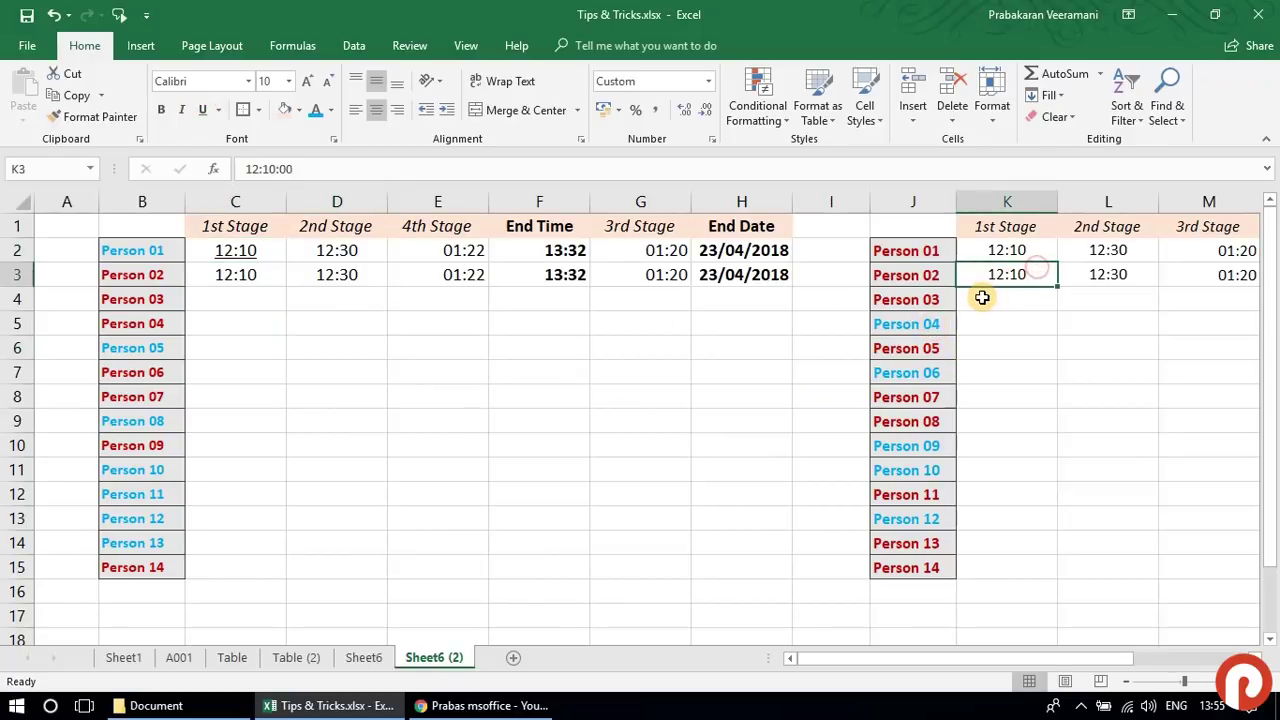
{"action": "key", "text": "ctrl+u"}
{"action": "left_click", "coordinate": [578, 278]}
{"action": "key", "text": "ctrl+u"}
{"action": "left_click", "coordinate": [630, 284]}
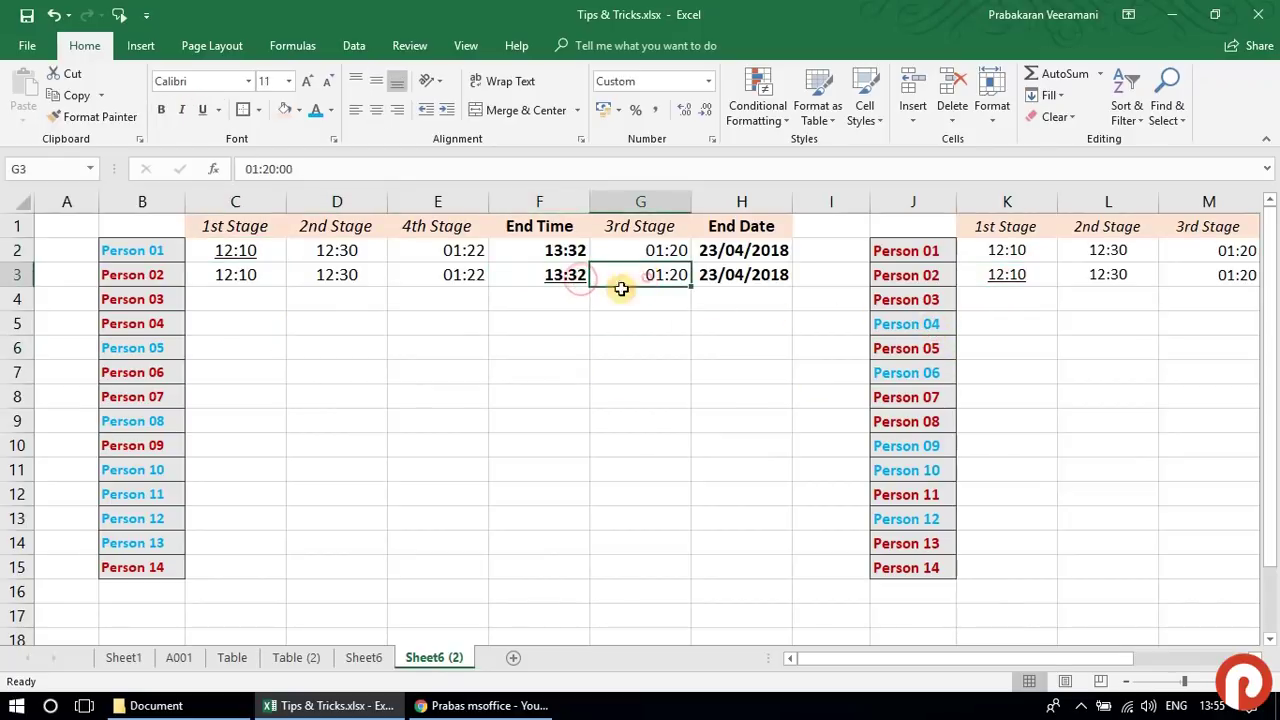
{"action": "left_click", "coordinate": [157, 453]}
{"action": "key", "text": "ctrl+u"}
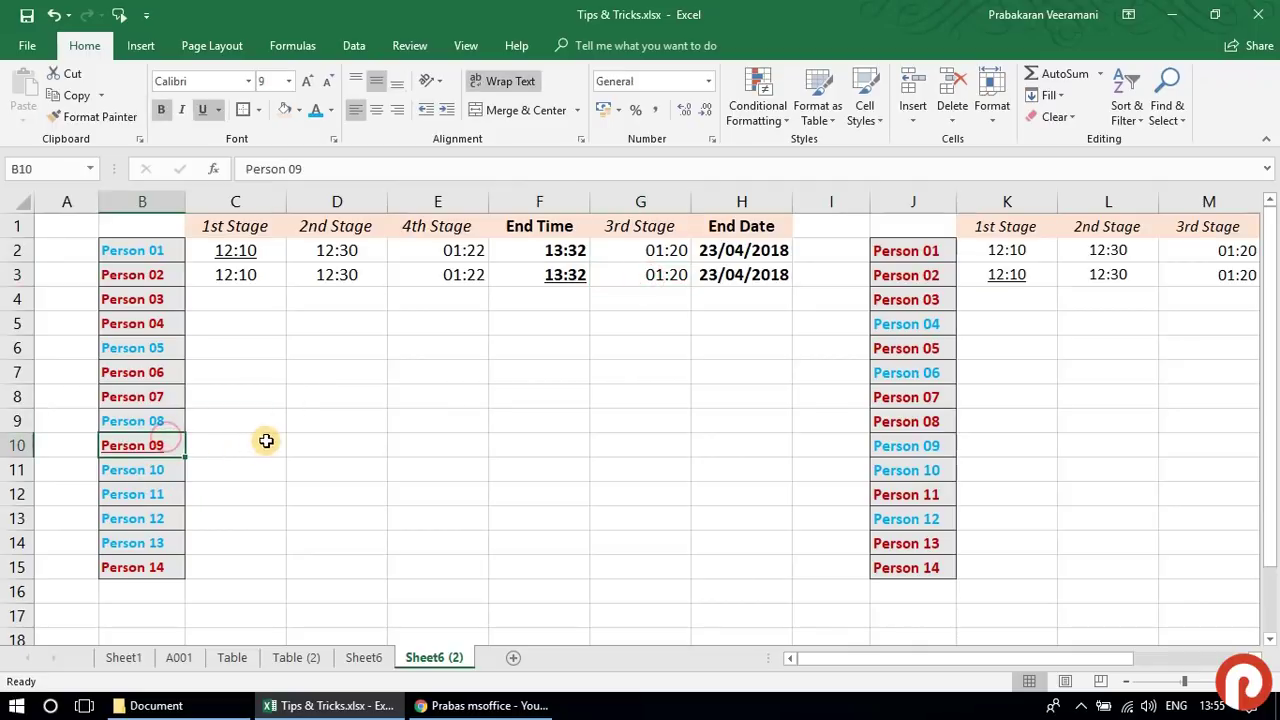
{"action": "left_click", "coordinate": [202, 110]}
{"action": "left_click", "coordinate": [238, 250]}
{"action": "key", "text": "ctrl+u"}
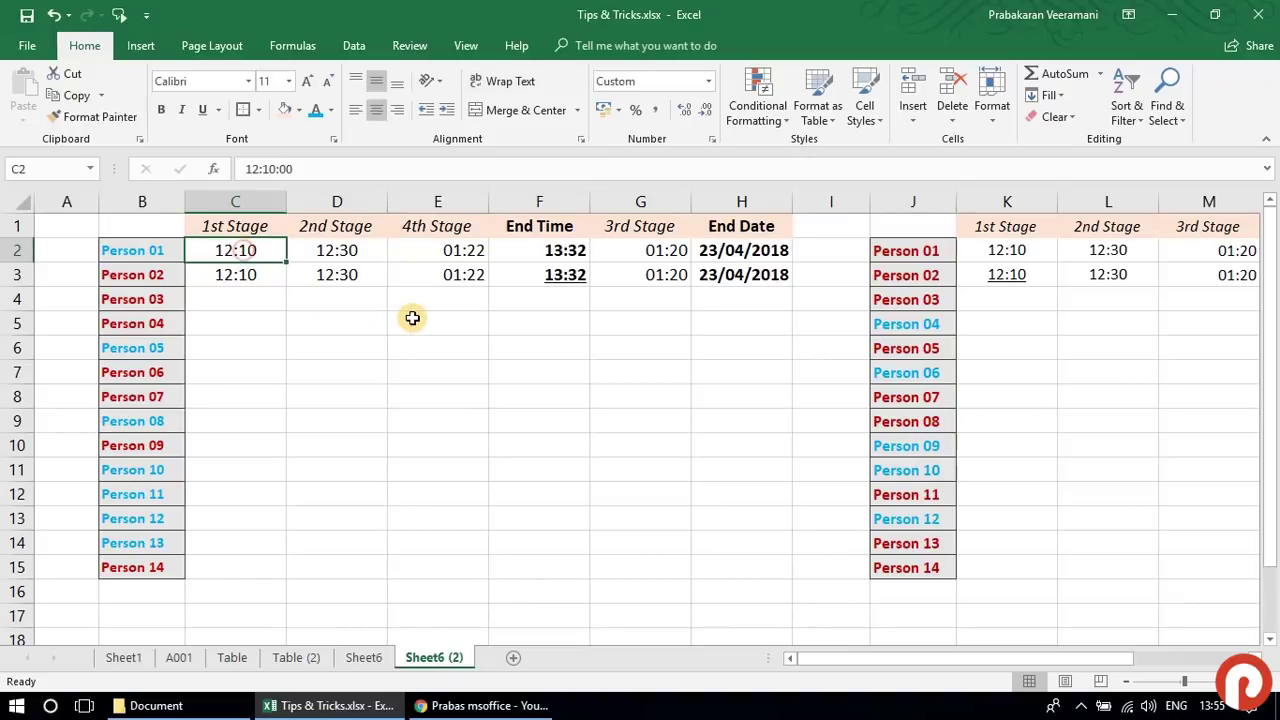
{"action": "left_click", "coordinate": [571, 277]}
{"action": "key", "text": "ctrl+u"}
{"action": "left_click", "coordinate": [1020, 277]}
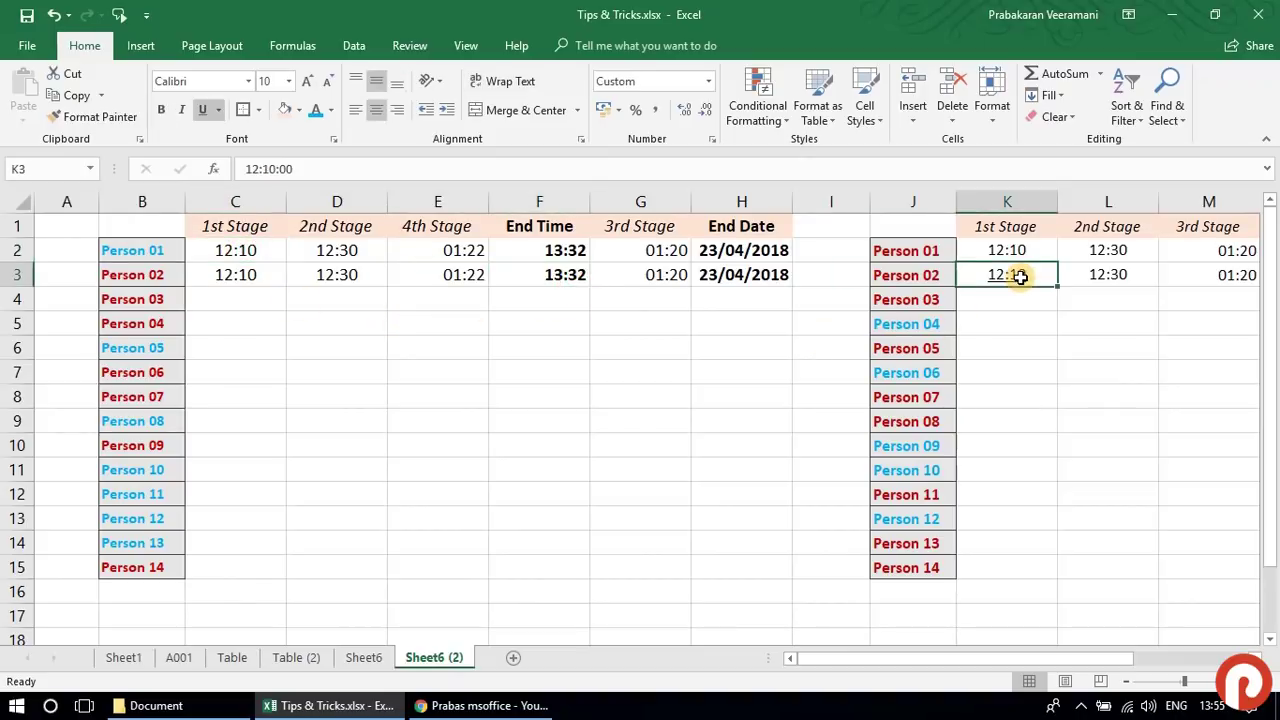
{"action": "key", "text": "ctrl+u"}
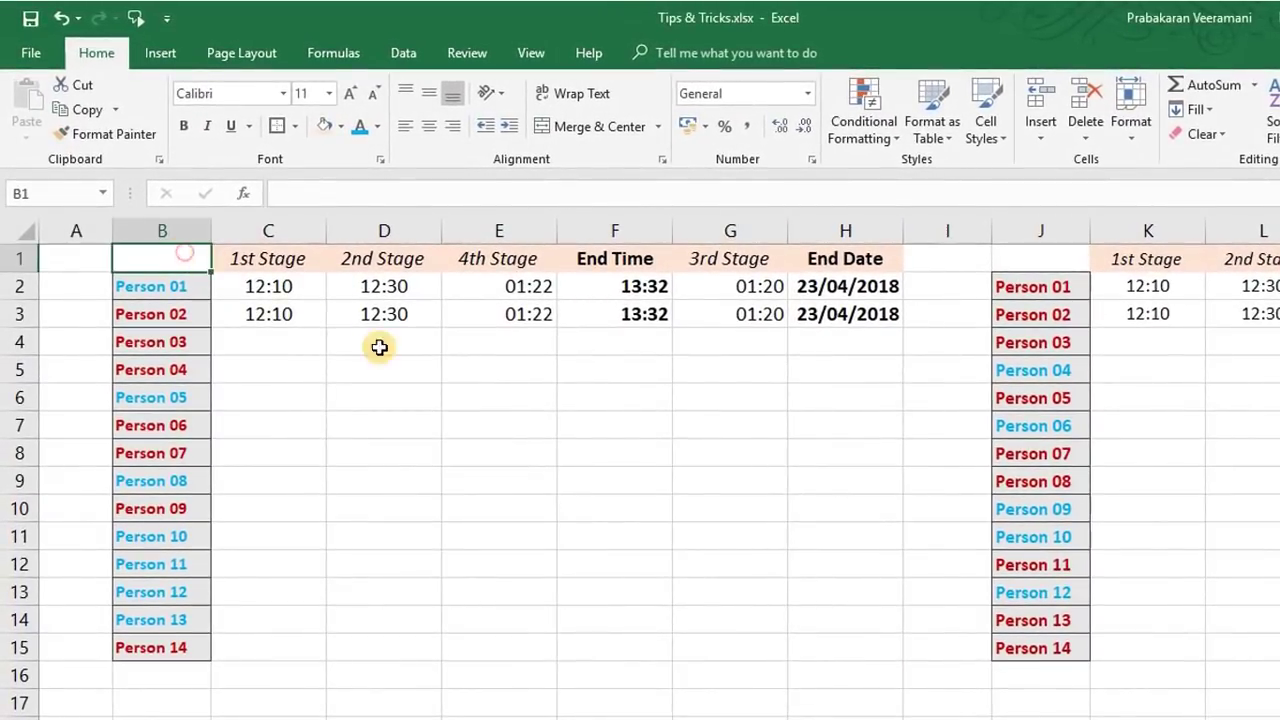
Step: Insert a blank row 1 above the first timesheet table and select B1
{"action": "left_click_drag", "start_coordinate": [840, 642], "coordinate": [187, 266]}
{"action": "left_click", "coordinate": [187, 266]}
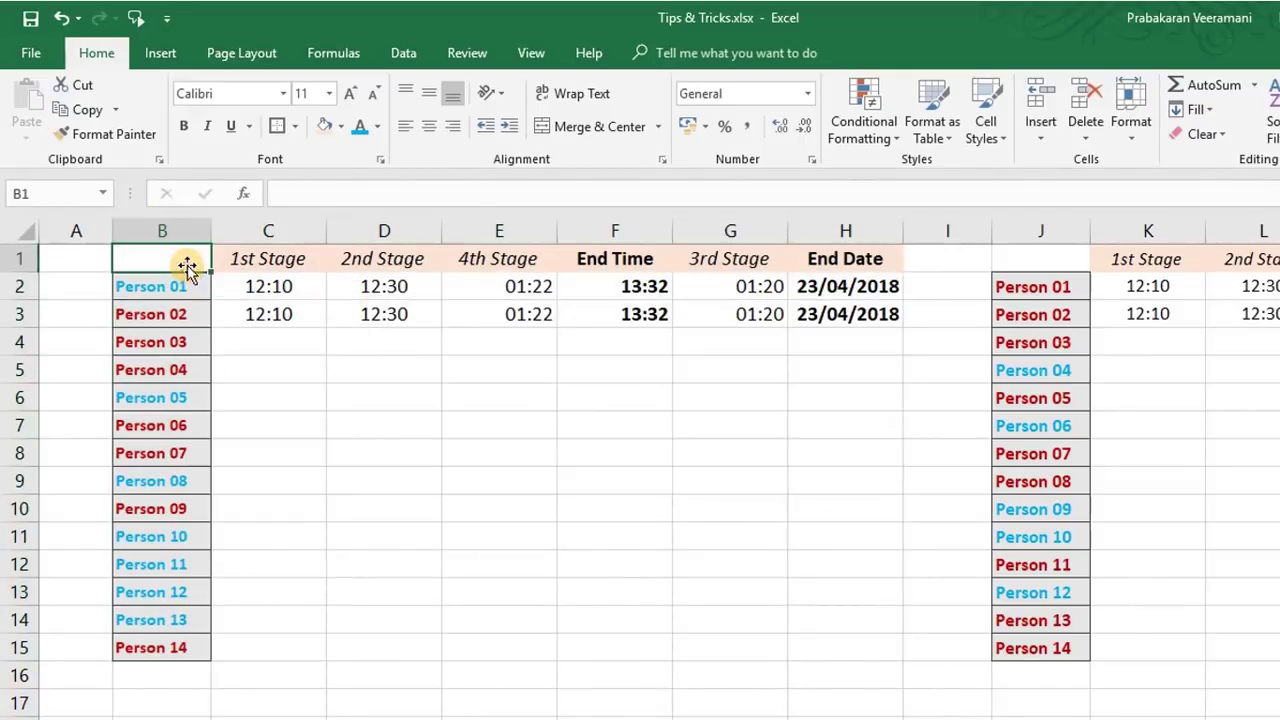
{"action": "left_click", "coordinate": [20, 259]}
{"action": "right_click", "coordinate": [20, 259]}
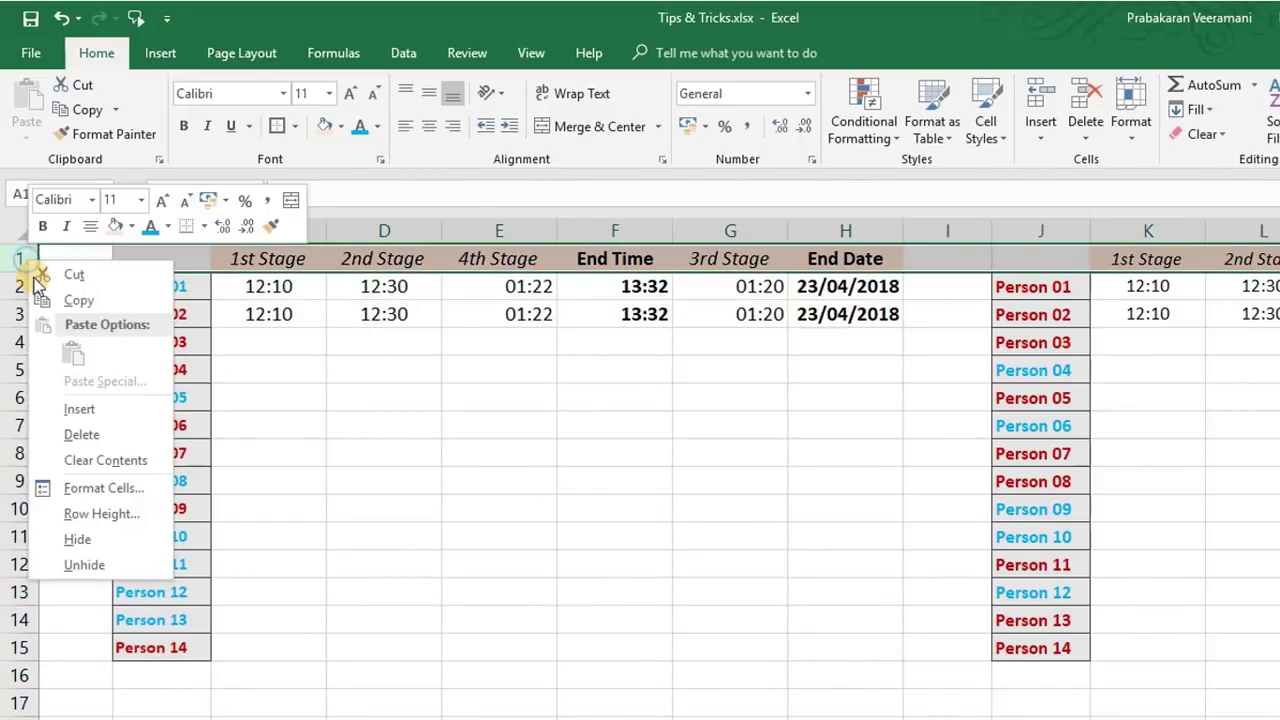
{"action": "left_click", "coordinate": [75, 410]}
{"action": "left_click", "coordinate": [234, 344]}
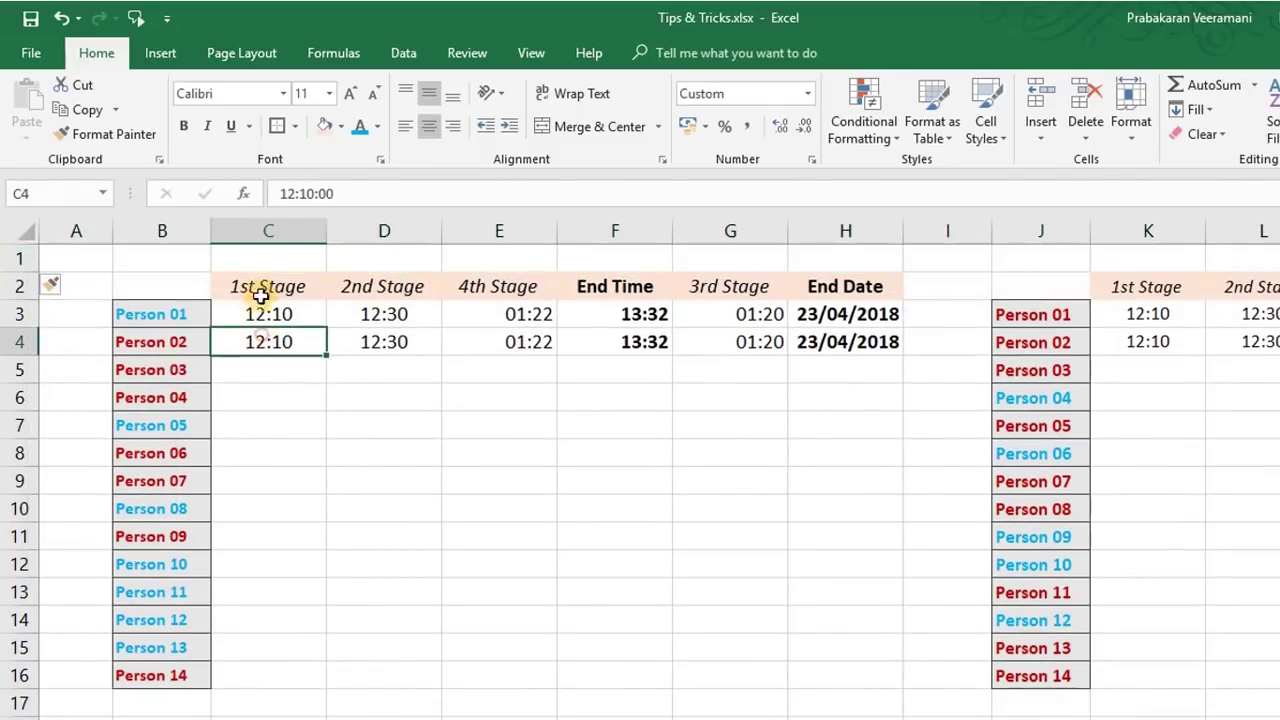
{"action": "left_click", "coordinate": [198, 260]}
Step: Merge and centre B1:H1 and enter the text 'Heading'
{"action": "left_click_drag", "start_coordinate": [198, 260], "coordinate": [894, 264]}
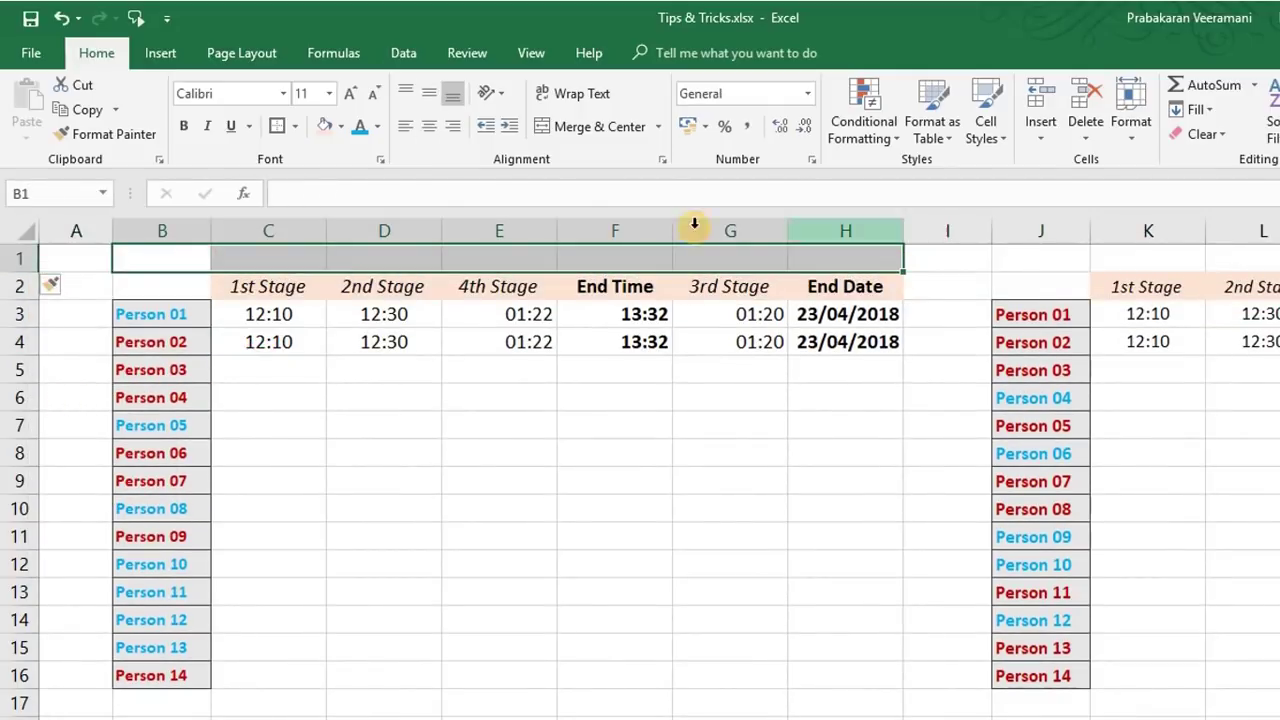
{"action": "left_click", "coordinate": [563, 128]}
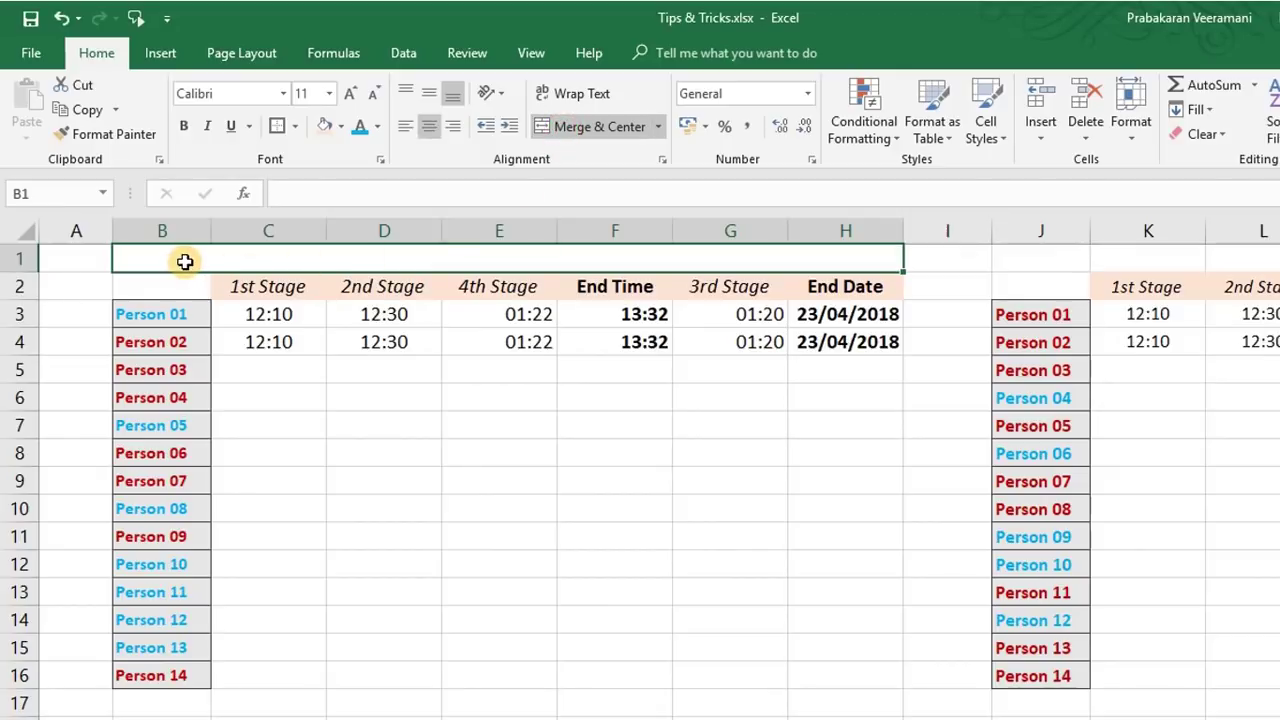
{"action": "type", "text": "Heading"}
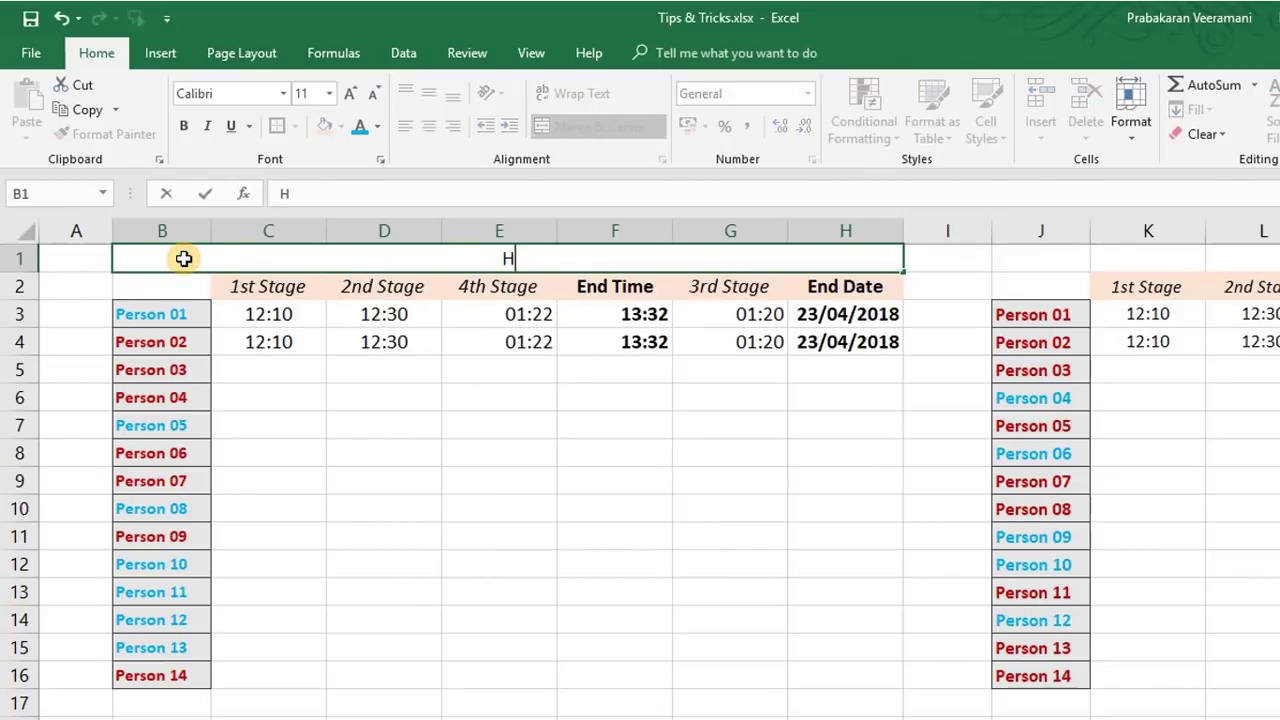
{"action": "key", "text": "Return"}
Step: Give the merged Heading cell a light blue fill
{"action": "left_click", "coordinate": [185, 259]}
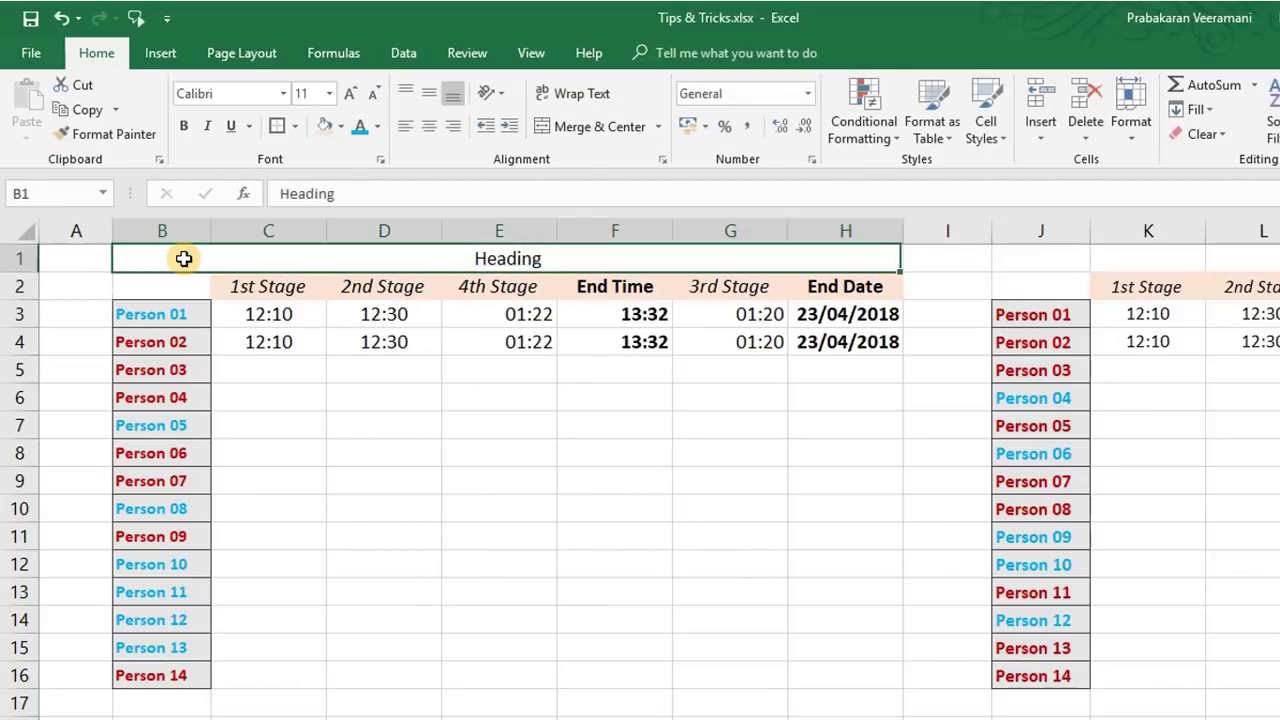
{"action": "left_click", "coordinate": [327, 128]}
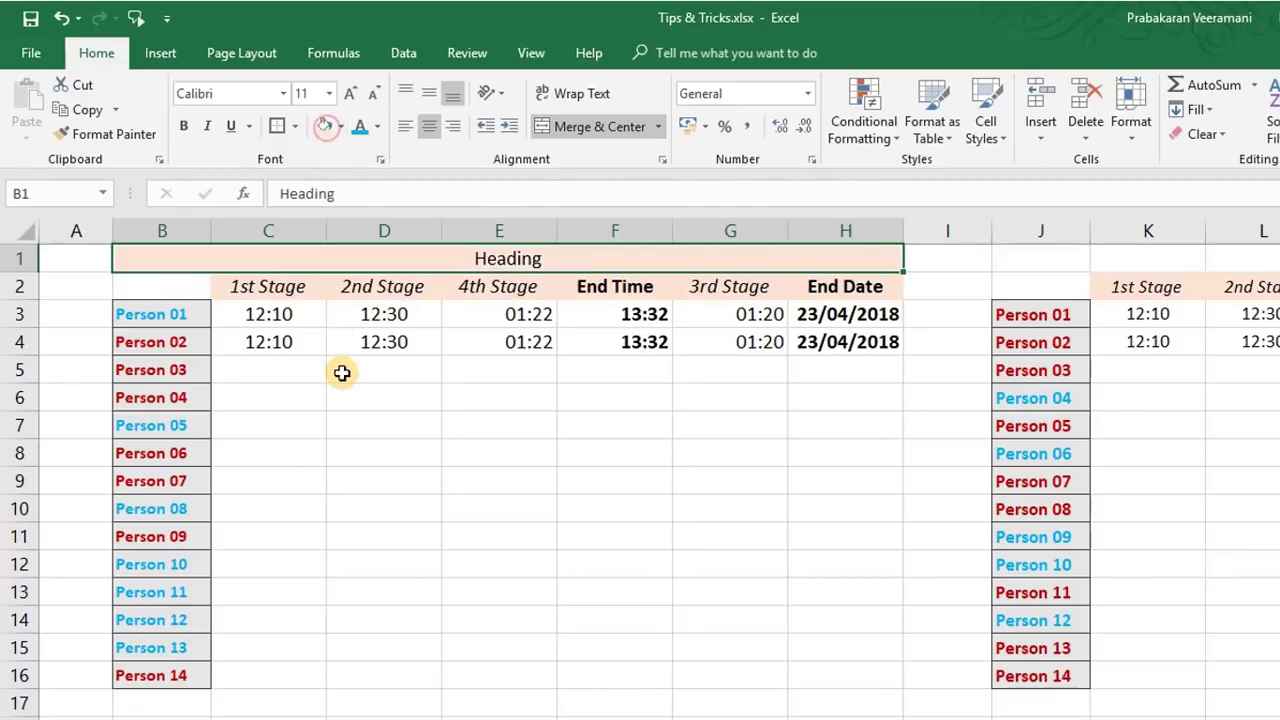
{"action": "left_click", "coordinate": [341, 127]}
{"action": "left_click", "coordinate": [391, 186]}
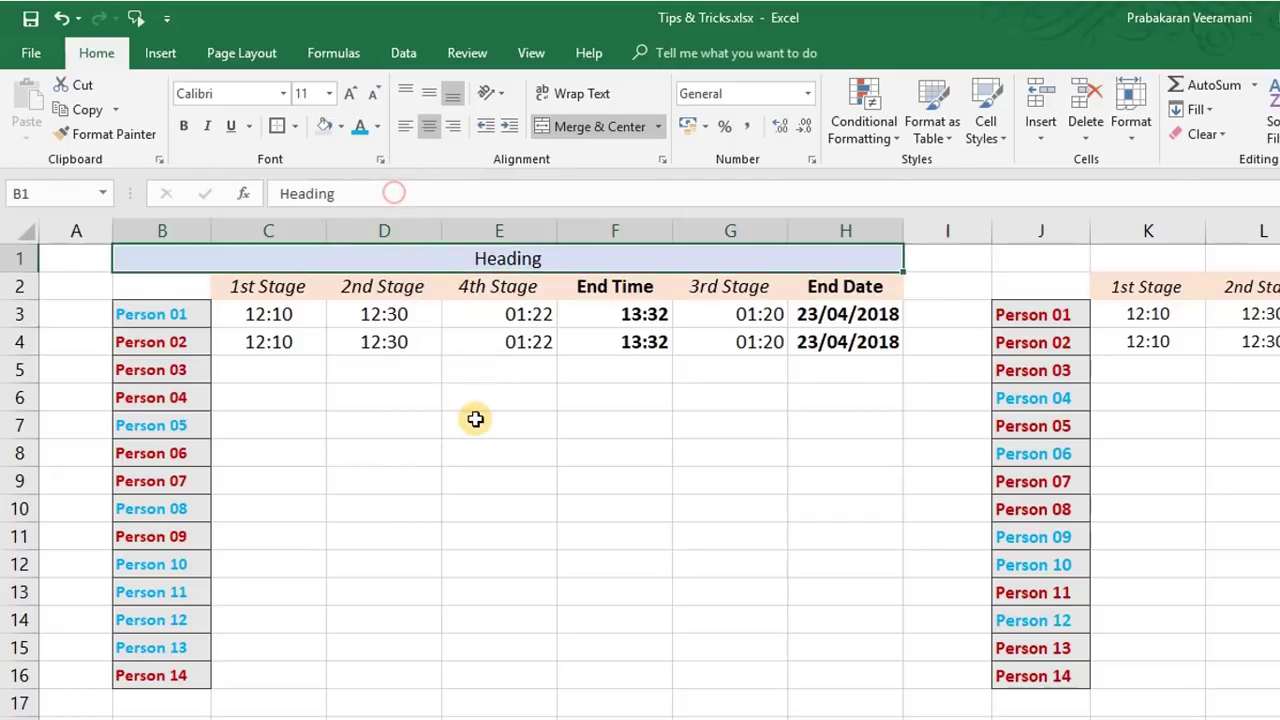
{"action": "left_click", "coordinate": [475, 419]}
{"action": "left_click", "coordinate": [523, 263]}
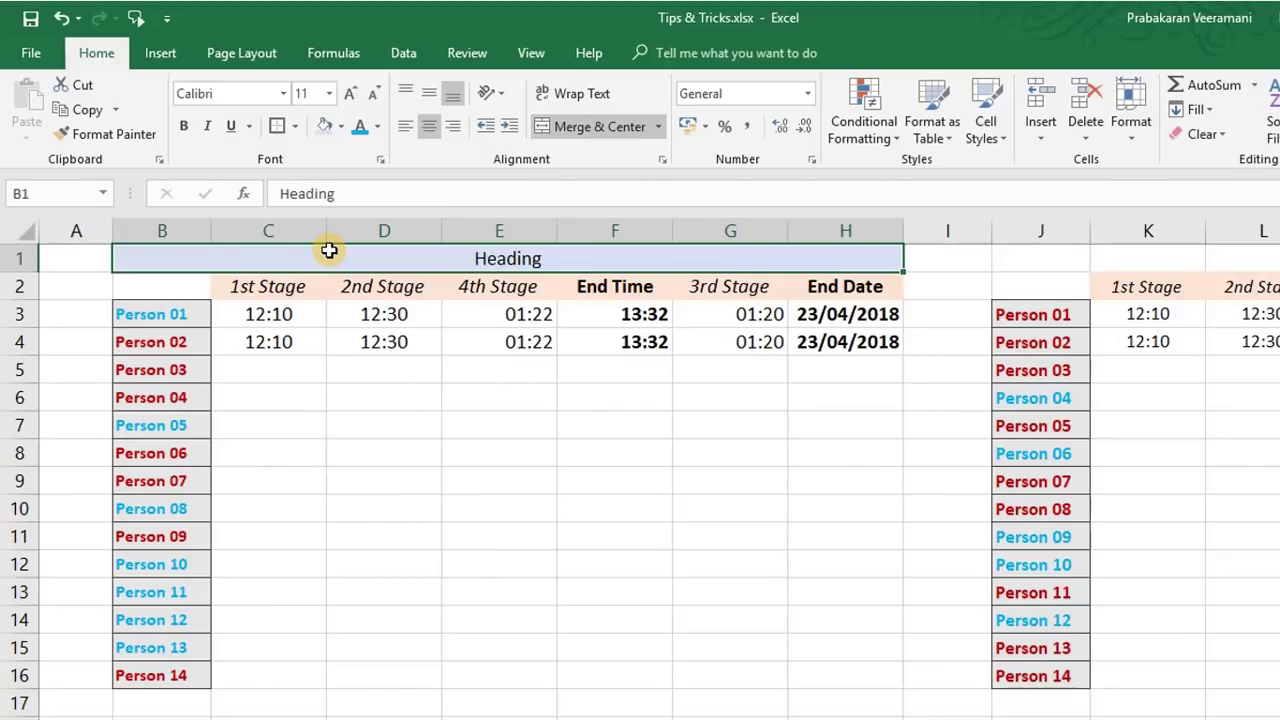
Step: Undo the heading's fill, text and merge of B1:H1
{"action": "left_click", "coordinate": [56, 20]}
{"action": "left_click", "coordinate": [56, 20]}
{"action": "left_click", "coordinate": [56, 20]}
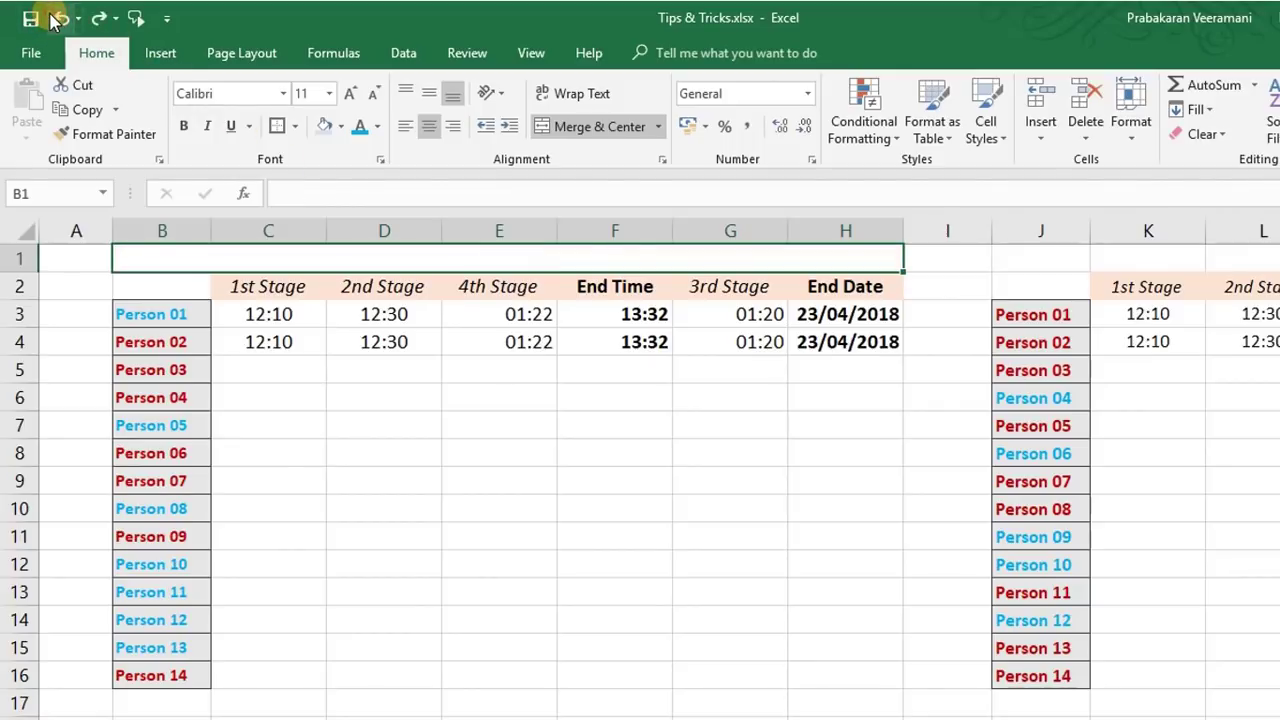
{"action": "left_click", "coordinate": [56, 20]}
Step: Enter 'Heading' in B1 and select the range B1:H1
{"action": "left_click", "coordinate": [183, 258]}
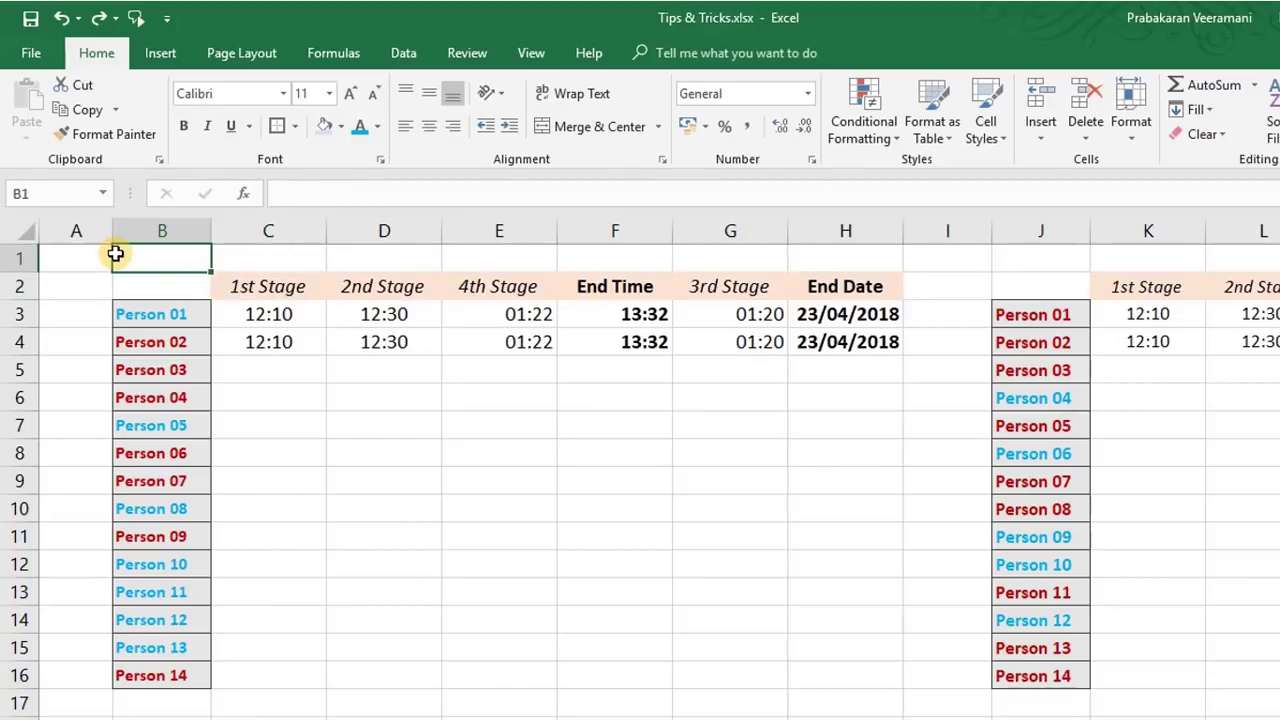
{"action": "type", "text": "Heading"}
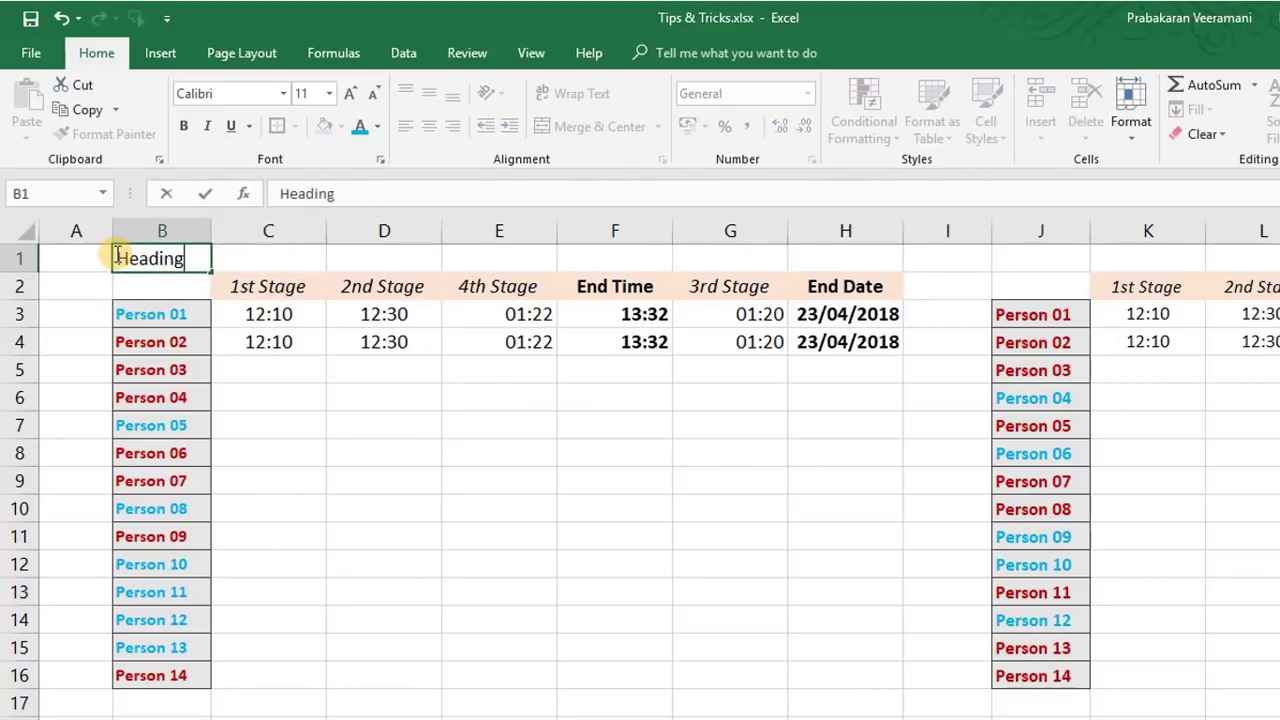
{"action": "key", "text": "Tab"}
{"action": "left_click", "coordinate": [116, 256]}
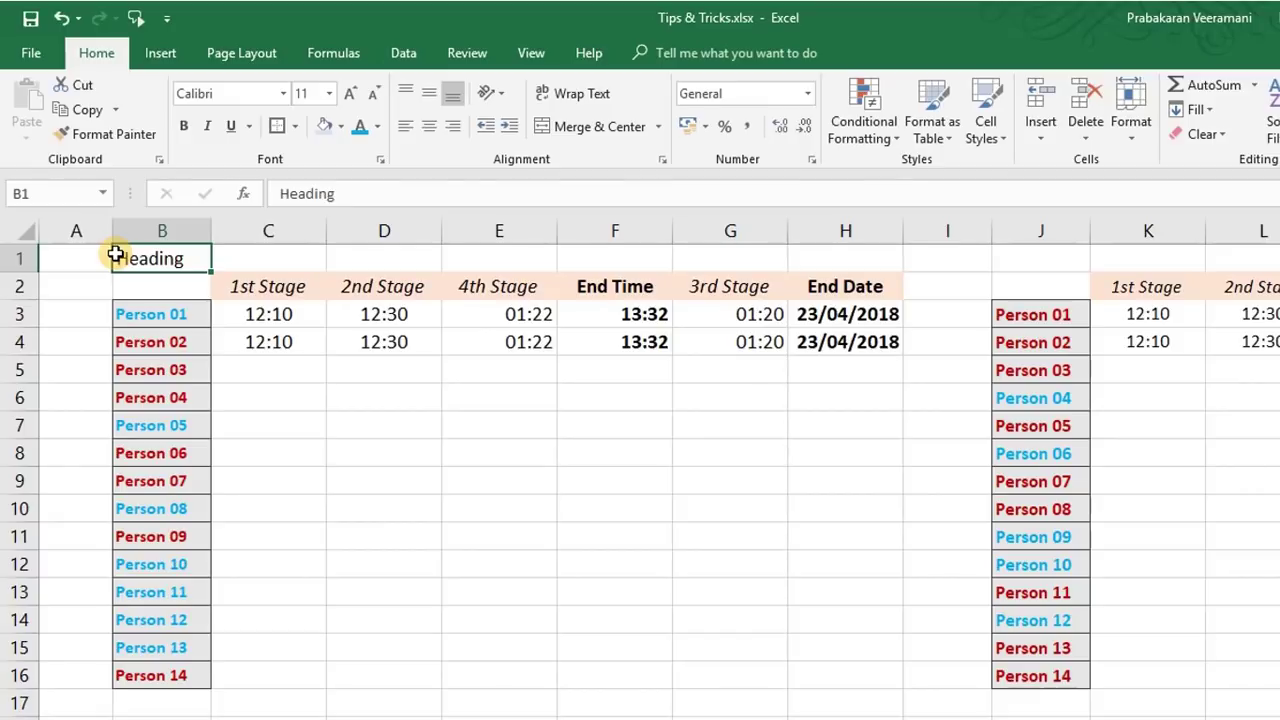
{"action": "key", "text": "shift+Right"}
{"action": "key", "text": "shift+Right"}
{"action": "key", "text": "shift+Right"}
{"action": "key", "text": "shift+Right"}
{"action": "key", "text": "shift+Right"}
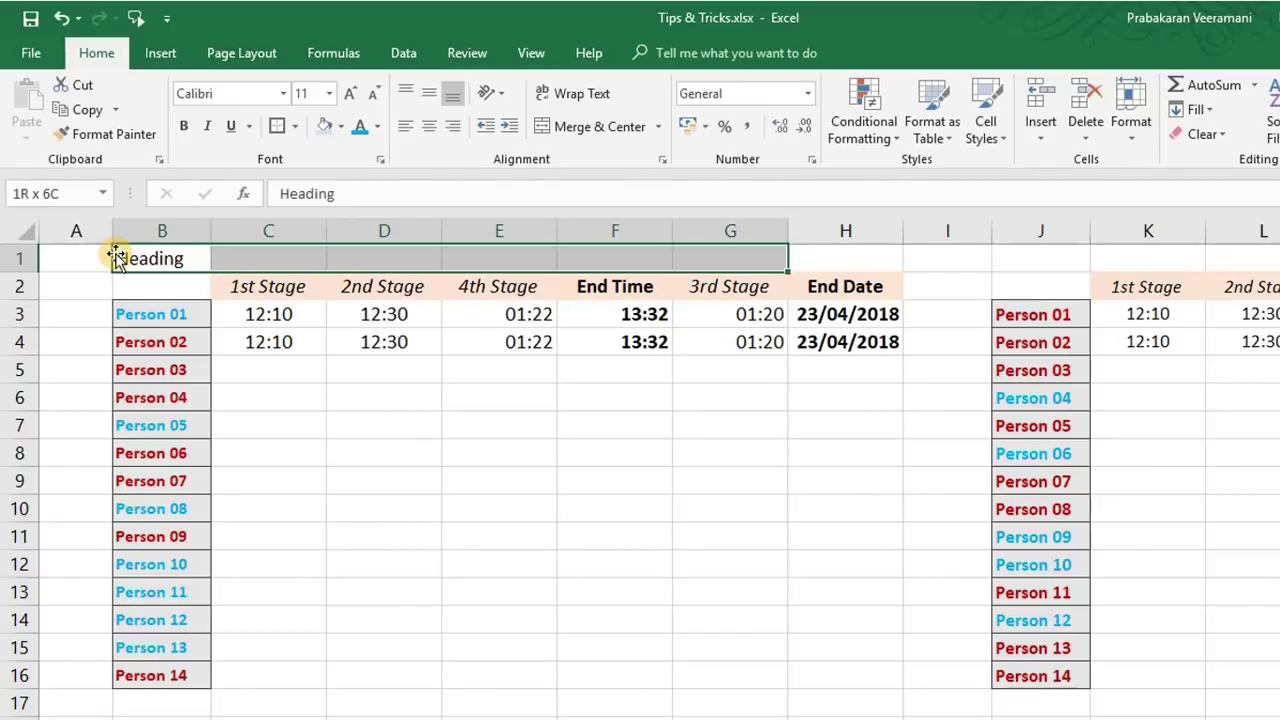
{"action": "key", "text": "shift+Right"}
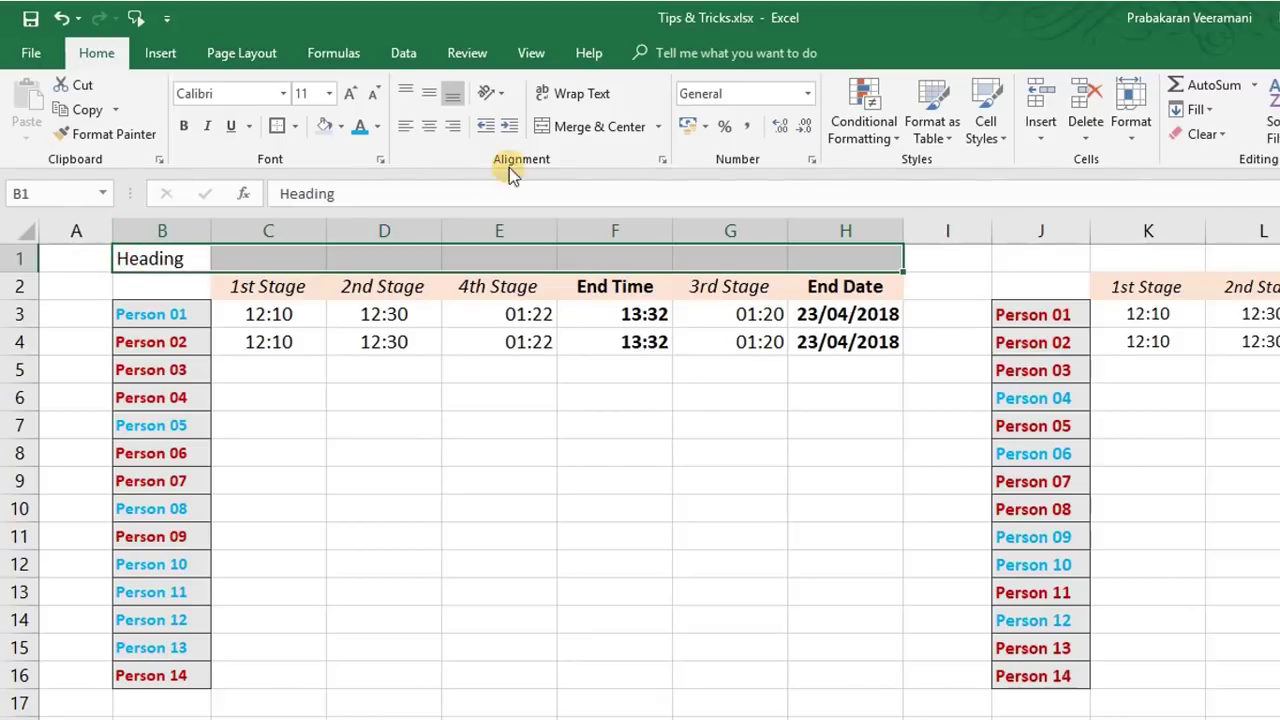
Step: Set B1:H1 to Center Across Selection alignment and fill it light blue
{"action": "right_click", "coordinate": [252, 262]}
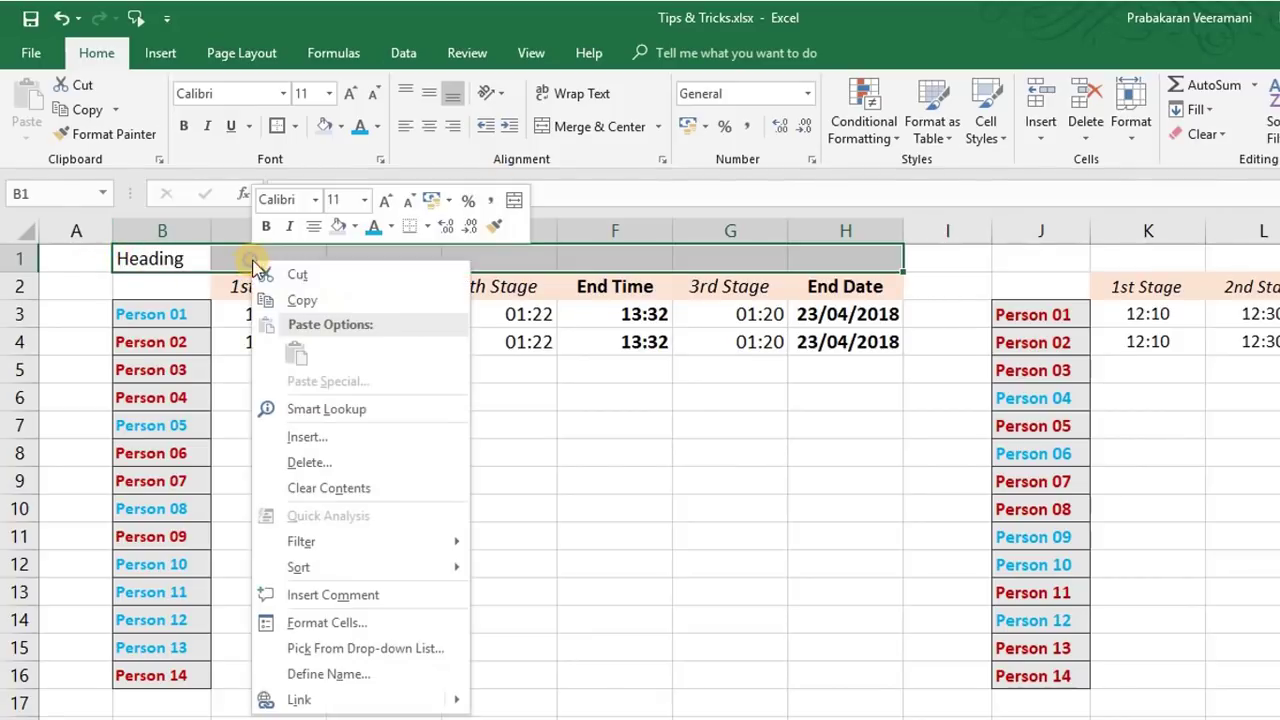
{"action": "left_click", "coordinate": [356, 628]}
{"action": "left_click_drag", "start_coordinate": [360, 310], "coordinate": [764, 240]}
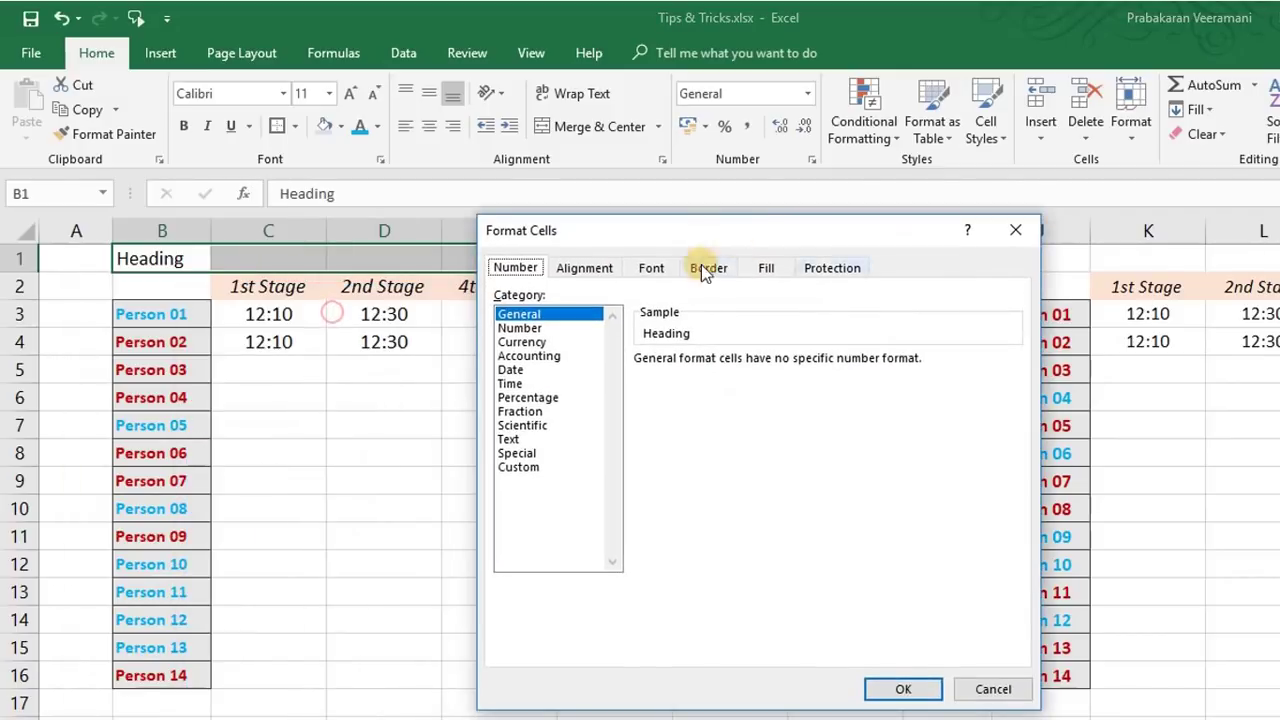
{"action": "left_click", "coordinate": [585, 268]}
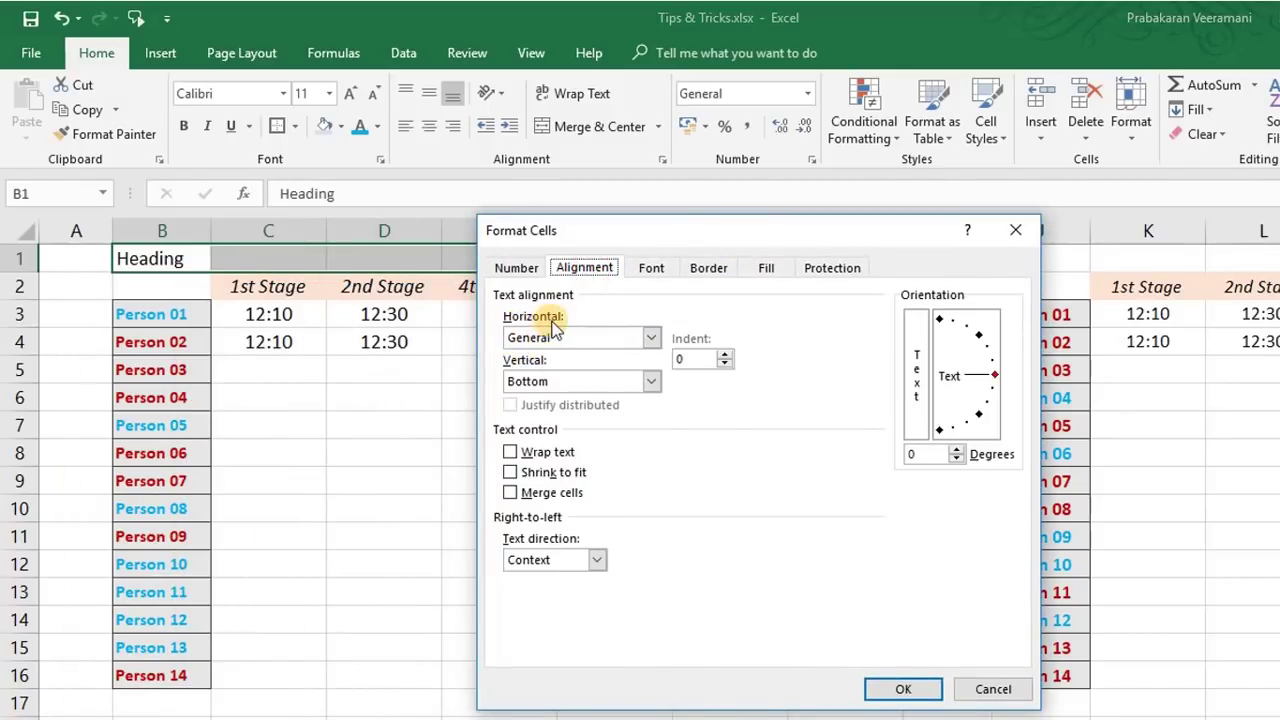
{"action": "left_click", "coordinate": [530, 339]}
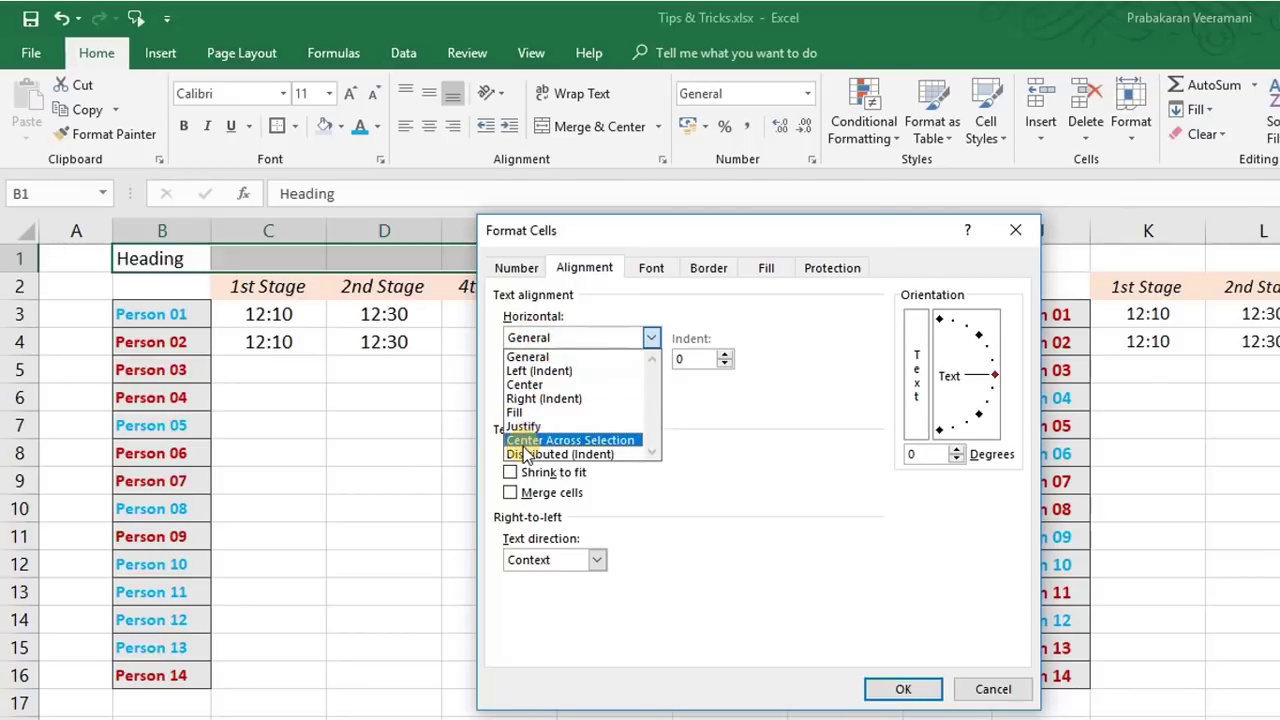
{"action": "left_click", "coordinate": [590, 442]}
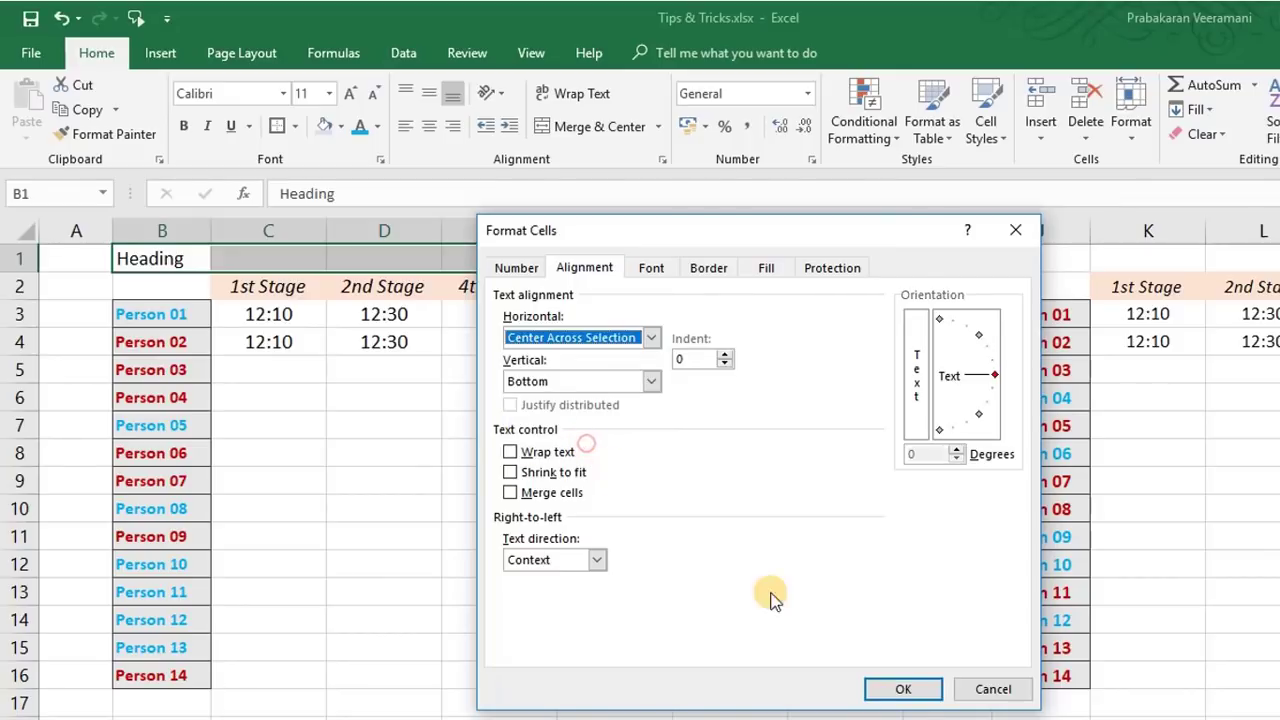
{"action": "left_click", "coordinate": [903, 690]}
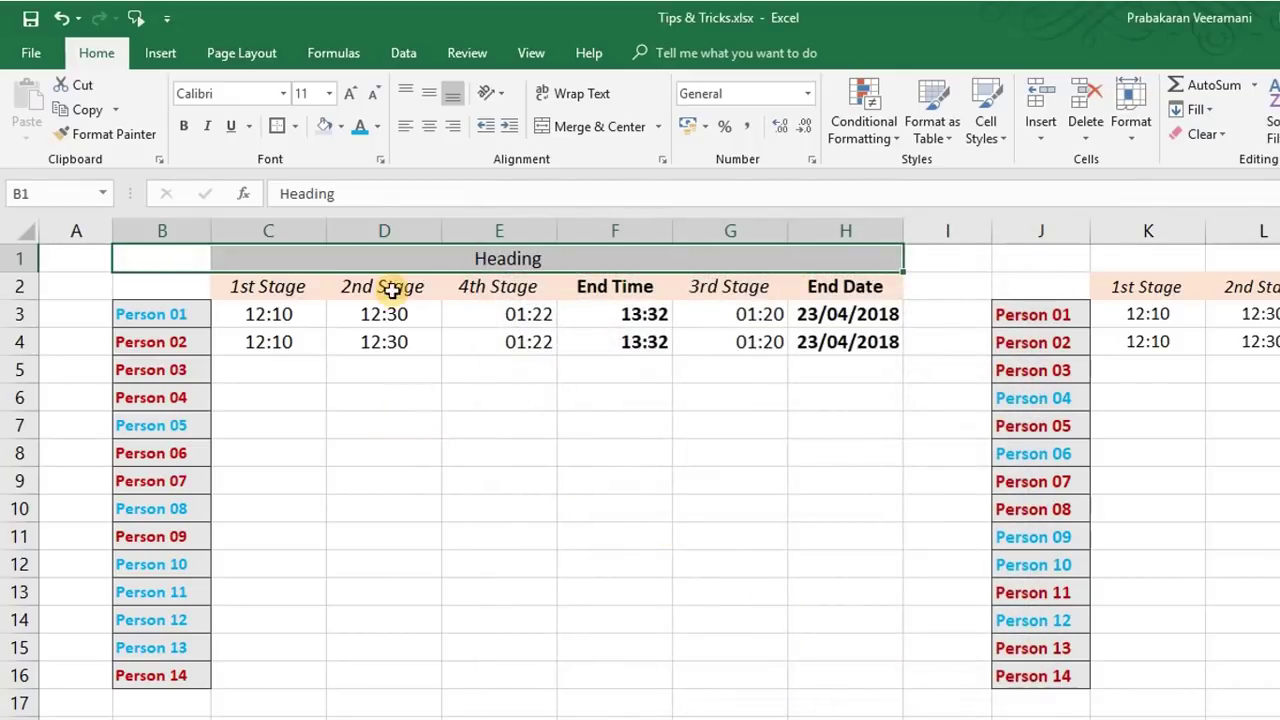
{"action": "left_click", "coordinate": [323, 126]}
{"action": "left_click", "coordinate": [386, 378]}
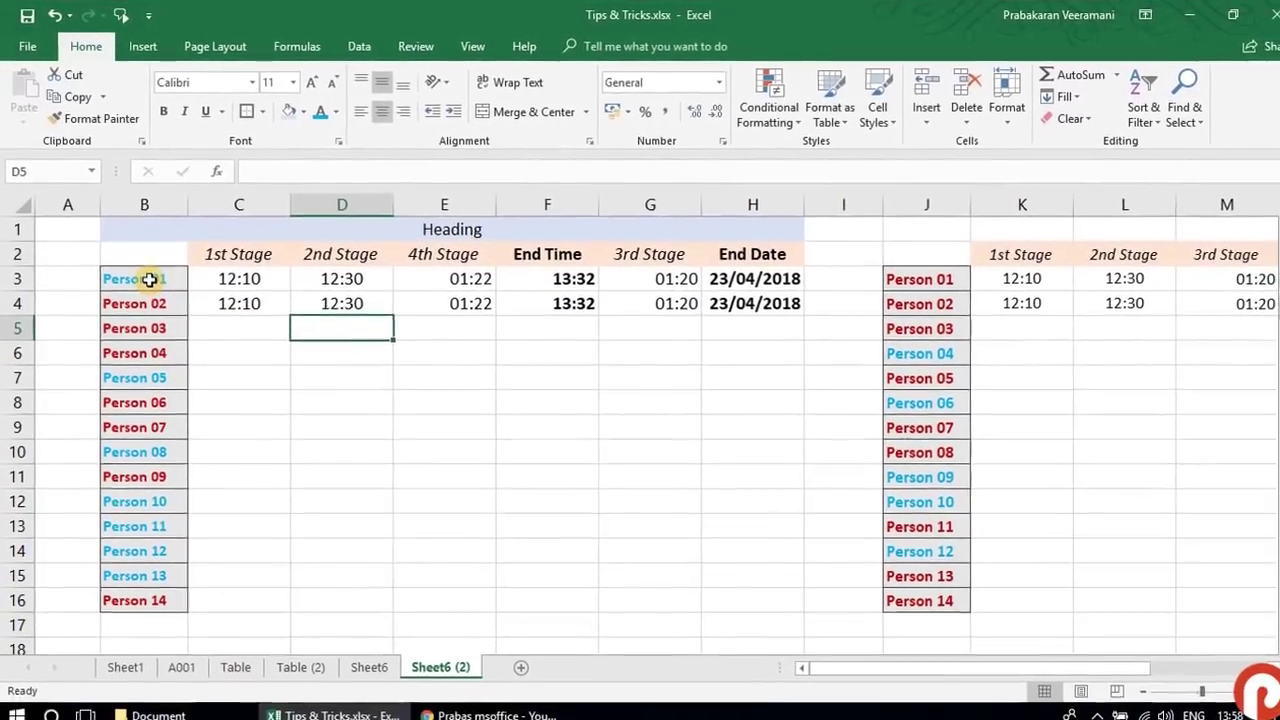
Step: Select the Person 01 name cell B3
{"action": "left_click", "coordinate": [159, 299]}
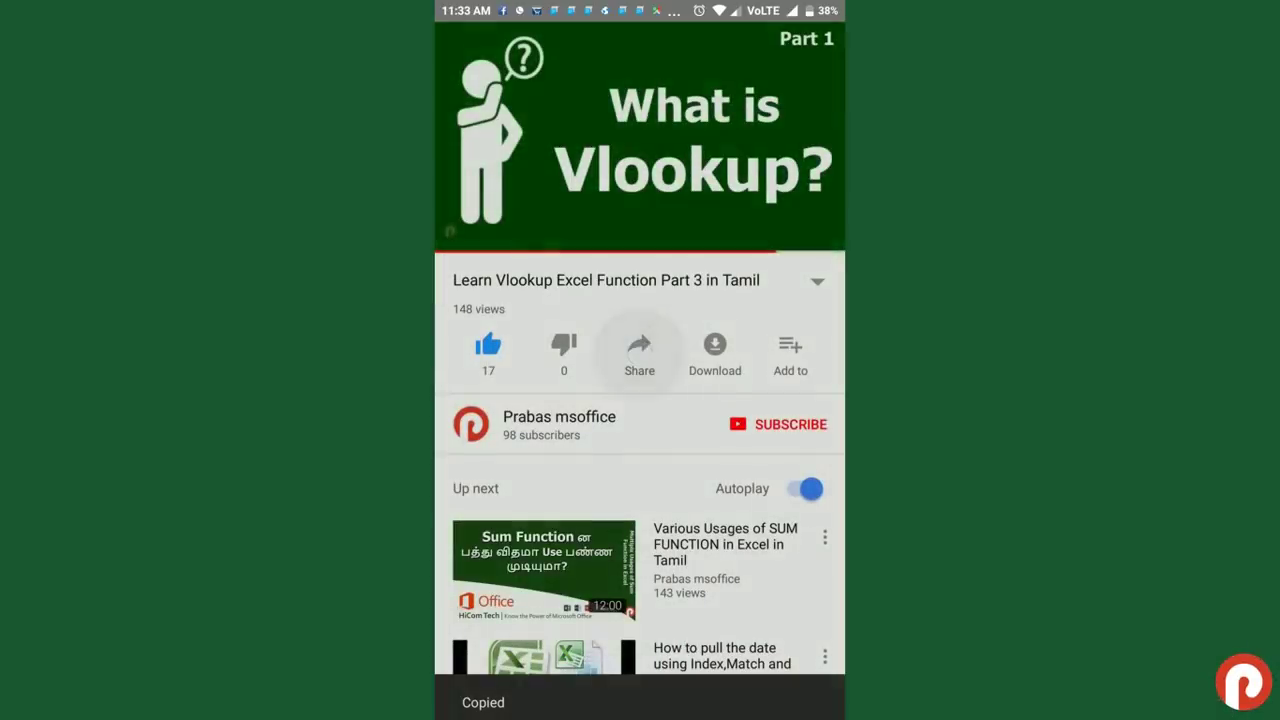
Step: Open the video's share sheet, then close it again
{"action": "left_click", "coordinate": [639, 350]}
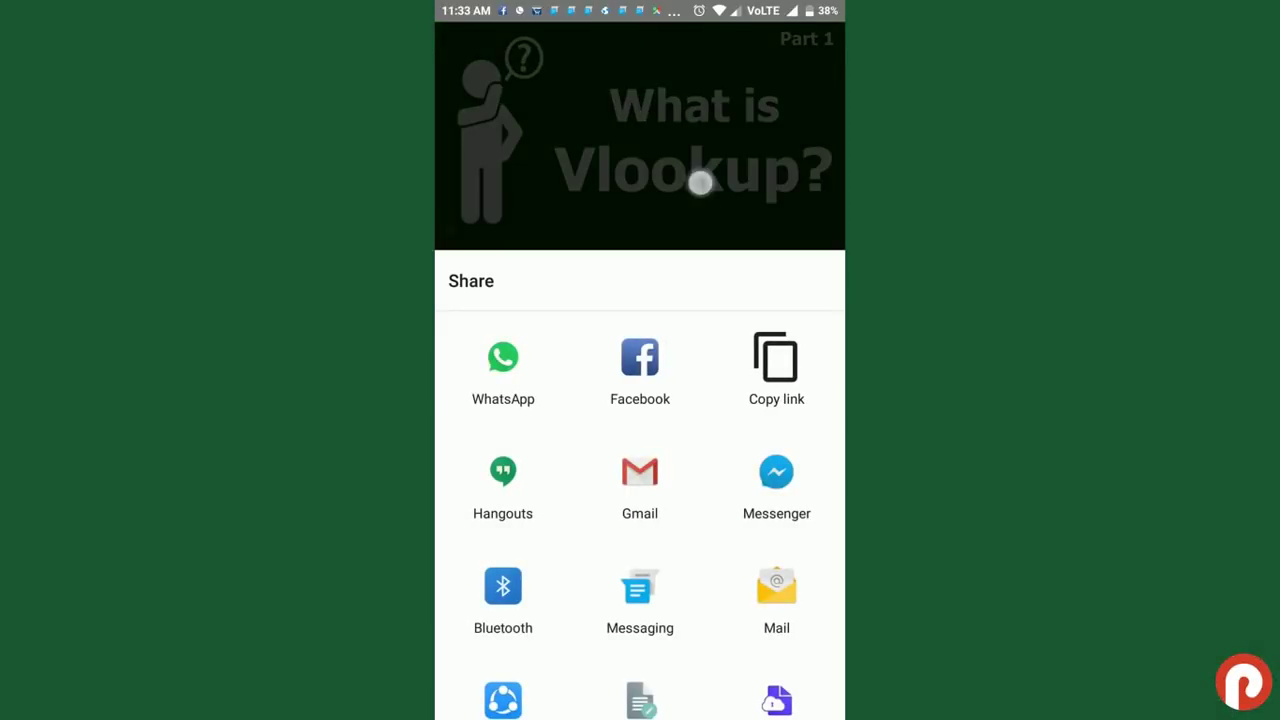
{"action": "left_click", "coordinate": [700, 182]}
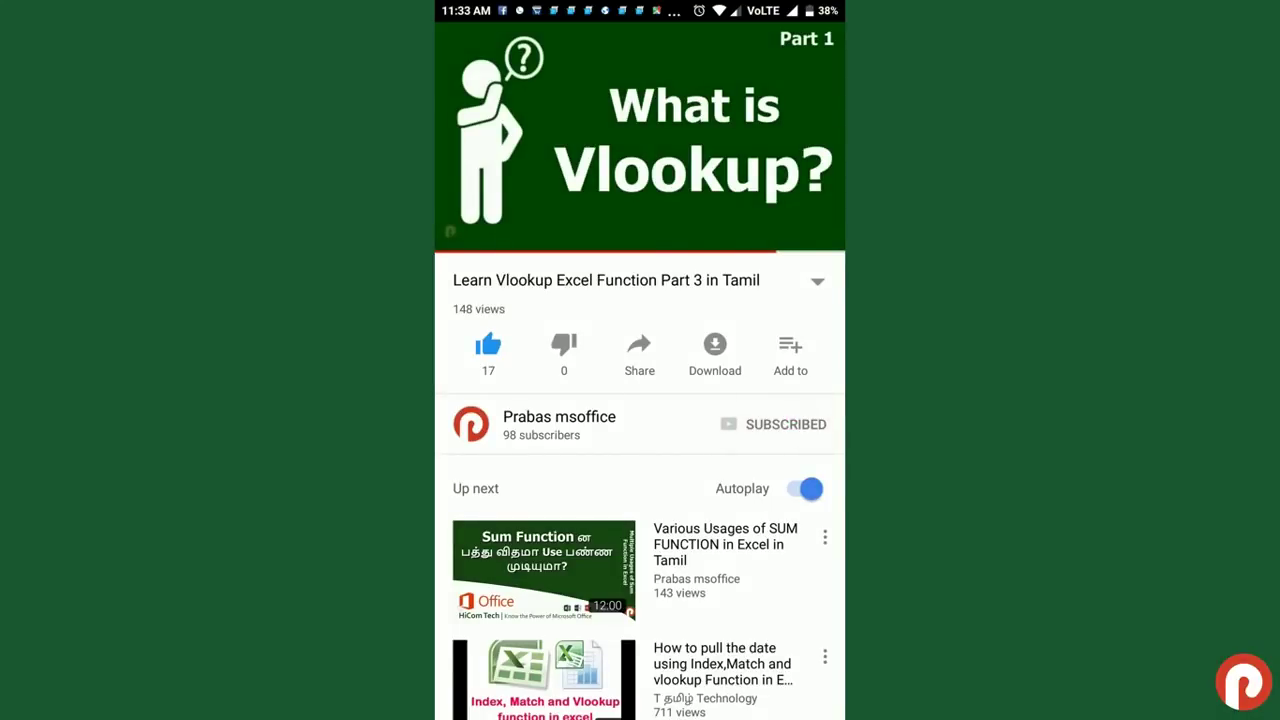